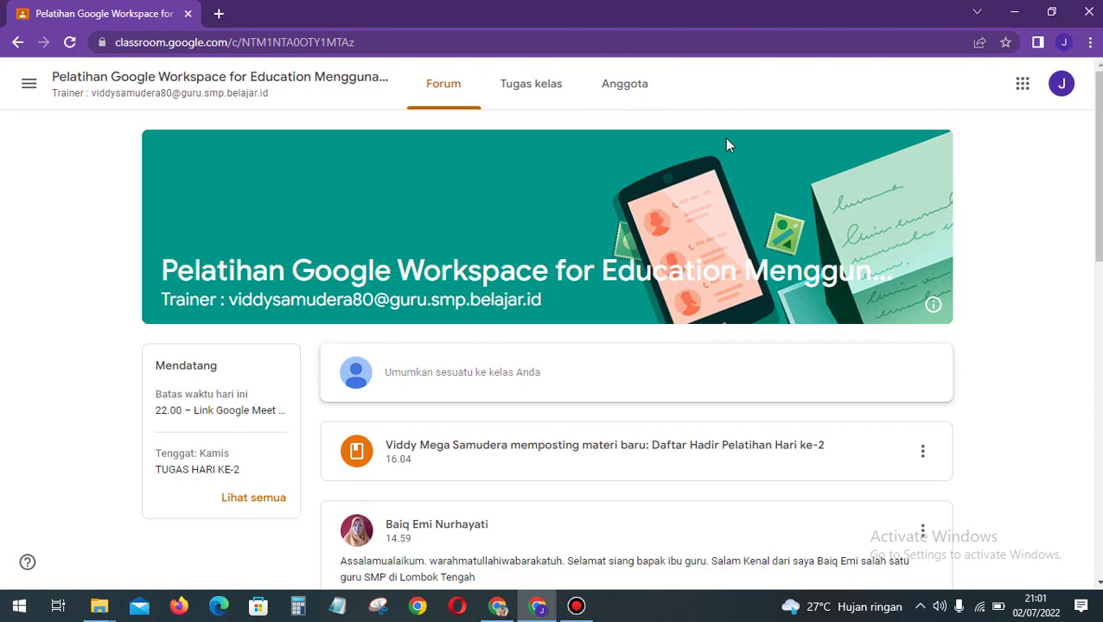
Step: Open the Link Google Meet Hari ke-2 assignment details from Tugas kelas
left_click(545, 97)
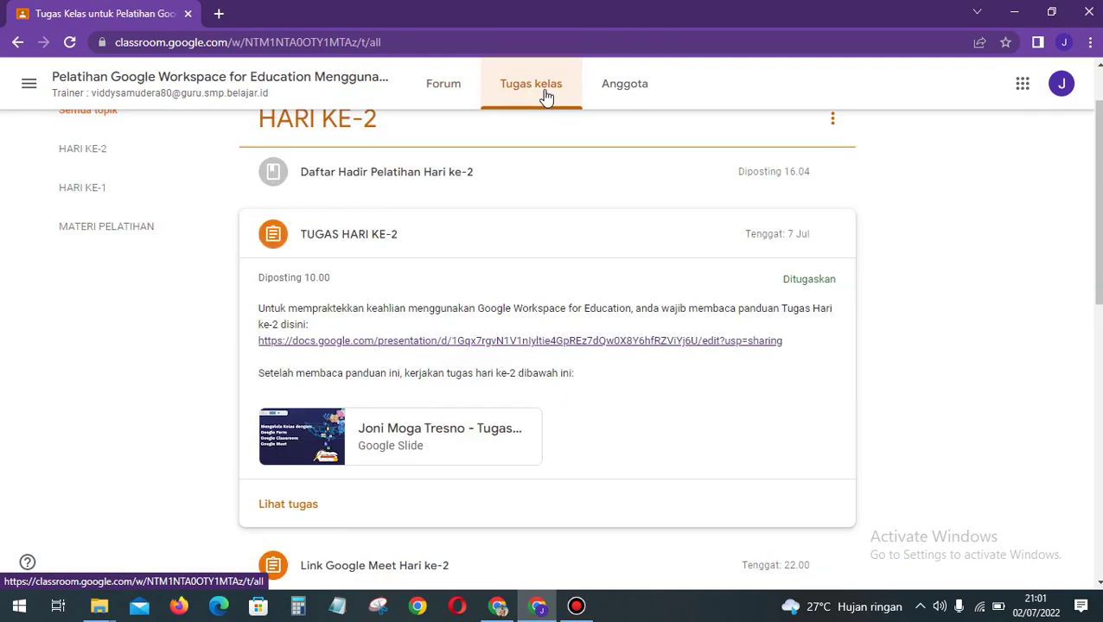
scroll(930, 328, "up", 1)
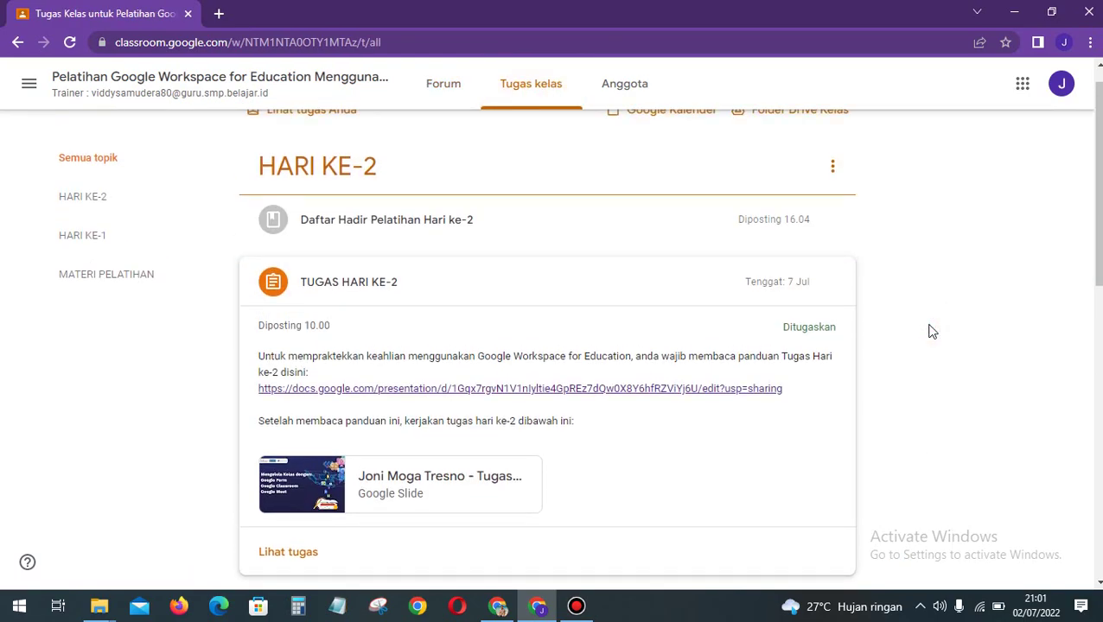
scroll(923, 299, "down", 3)
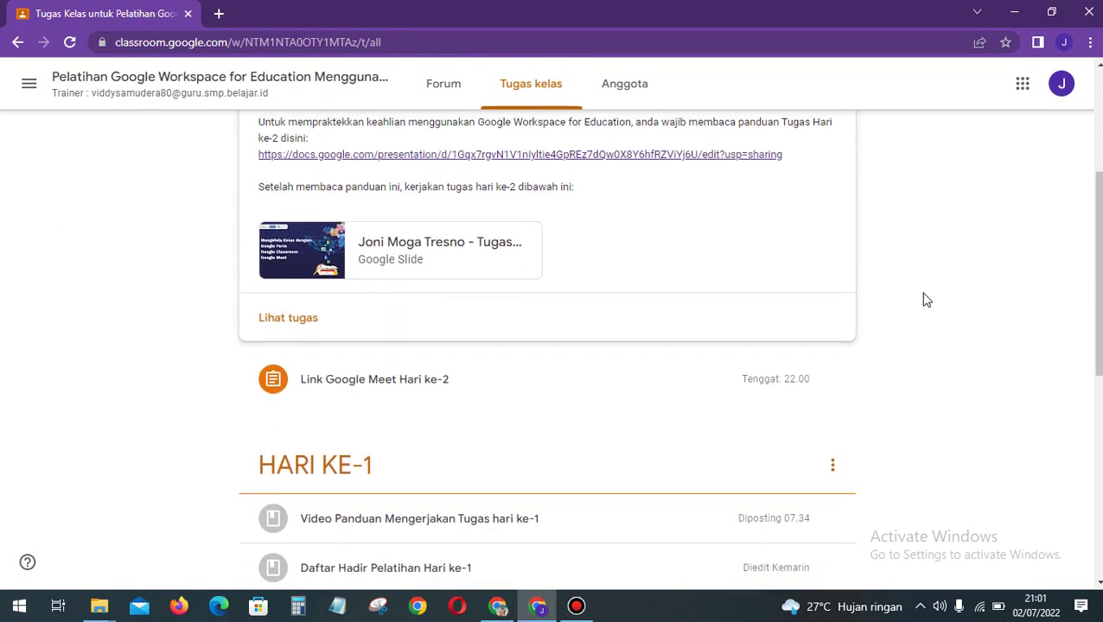
left_click(481, 377)
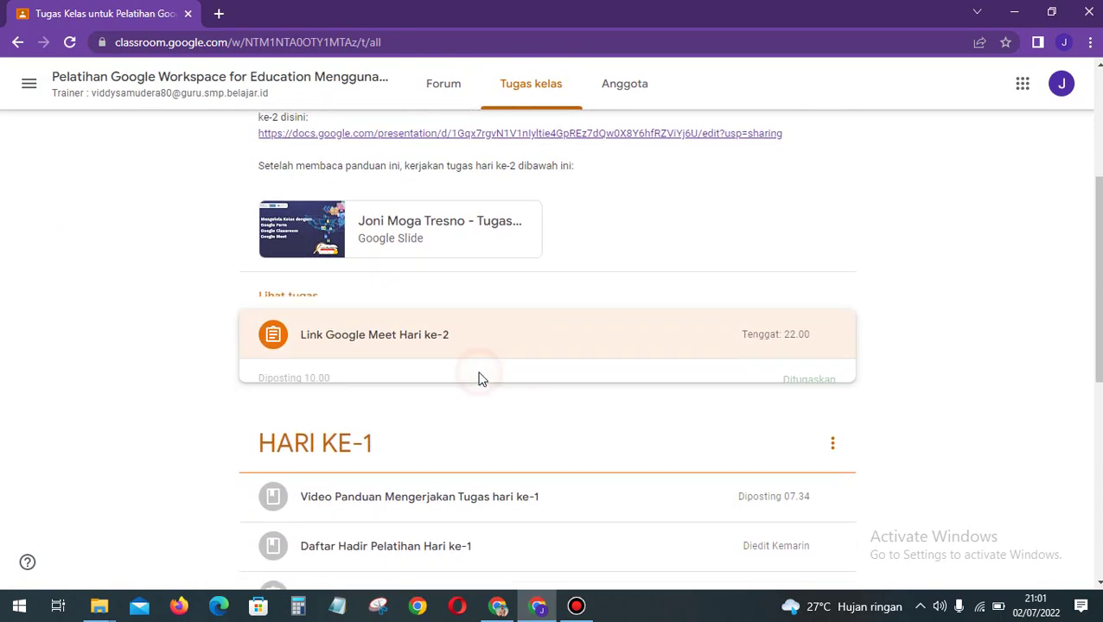
left_click(316, 361)
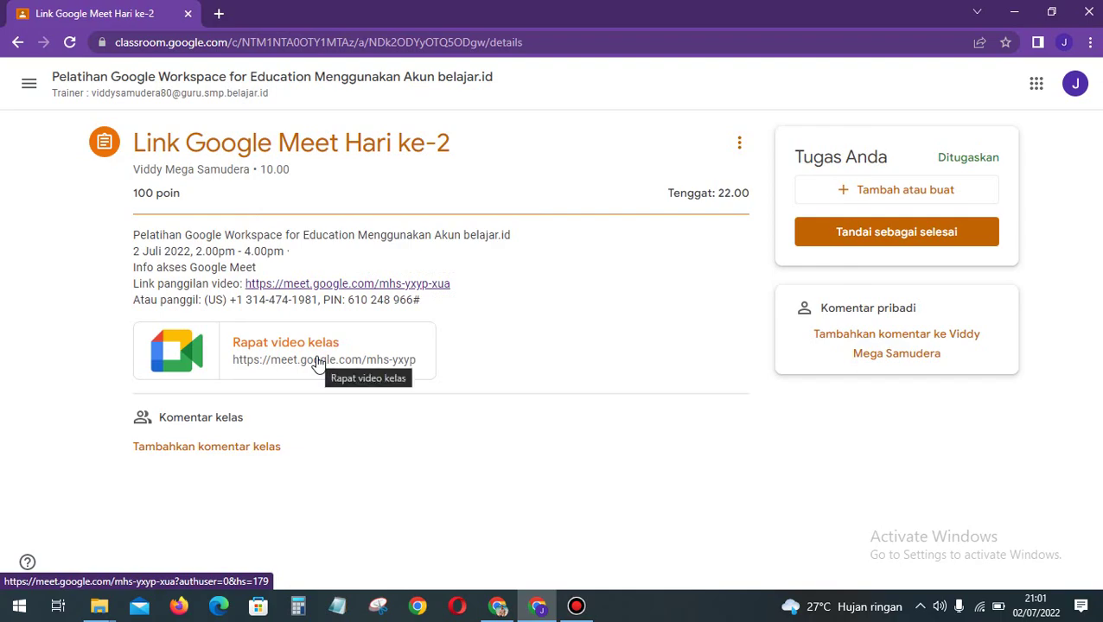
Step: Mark the Meet assignment as done, confirm, and return to the class Forum
left_click(882, 246)
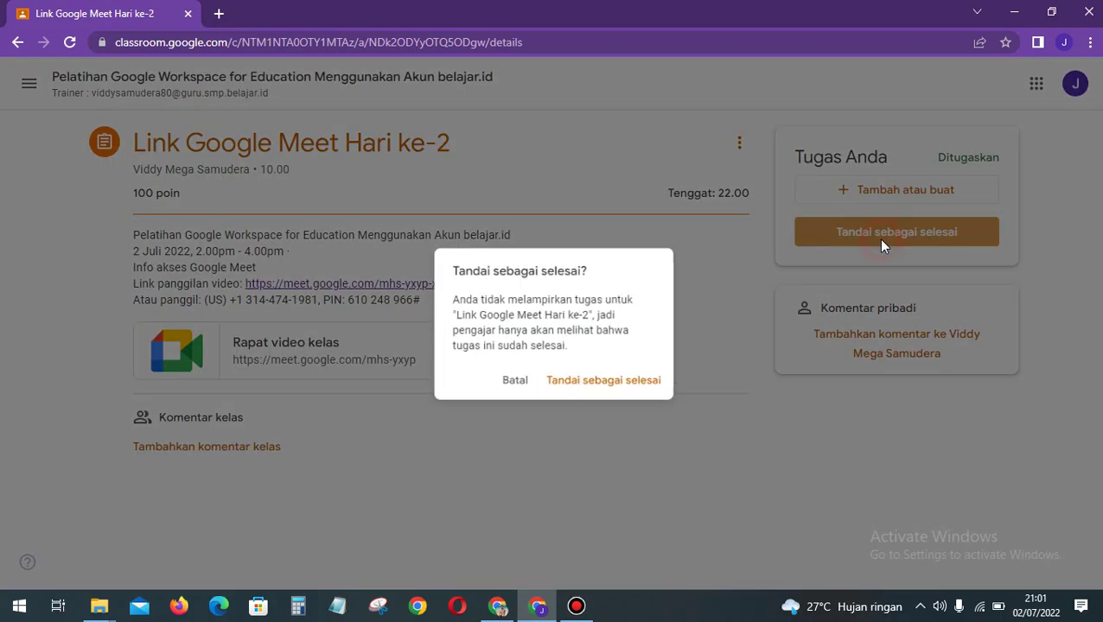
left_click(662, 387)
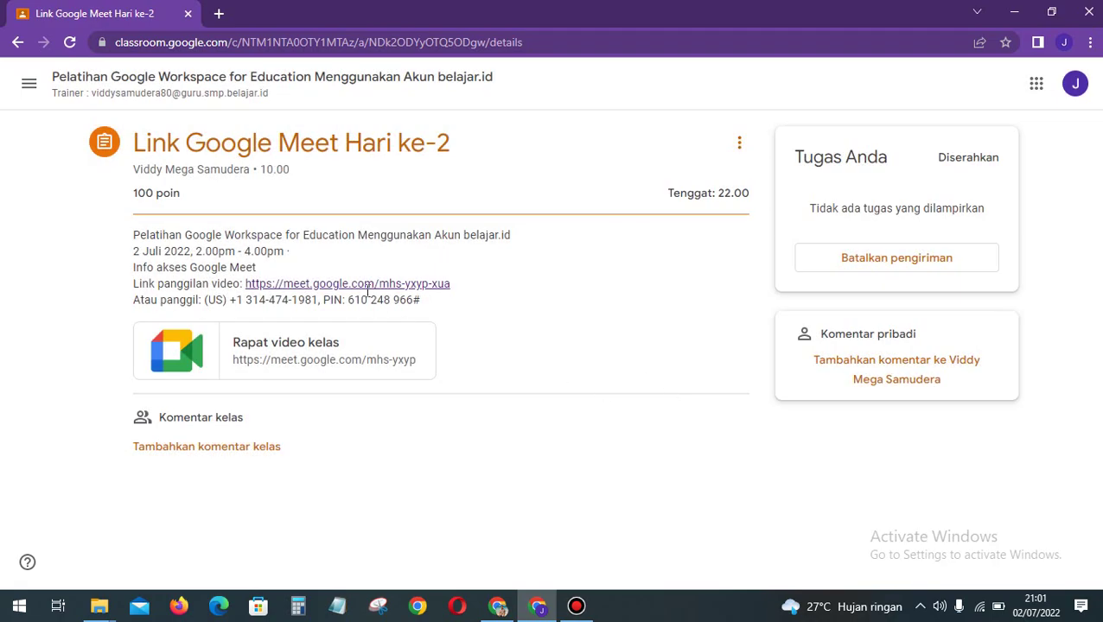
left_click(239, 93)
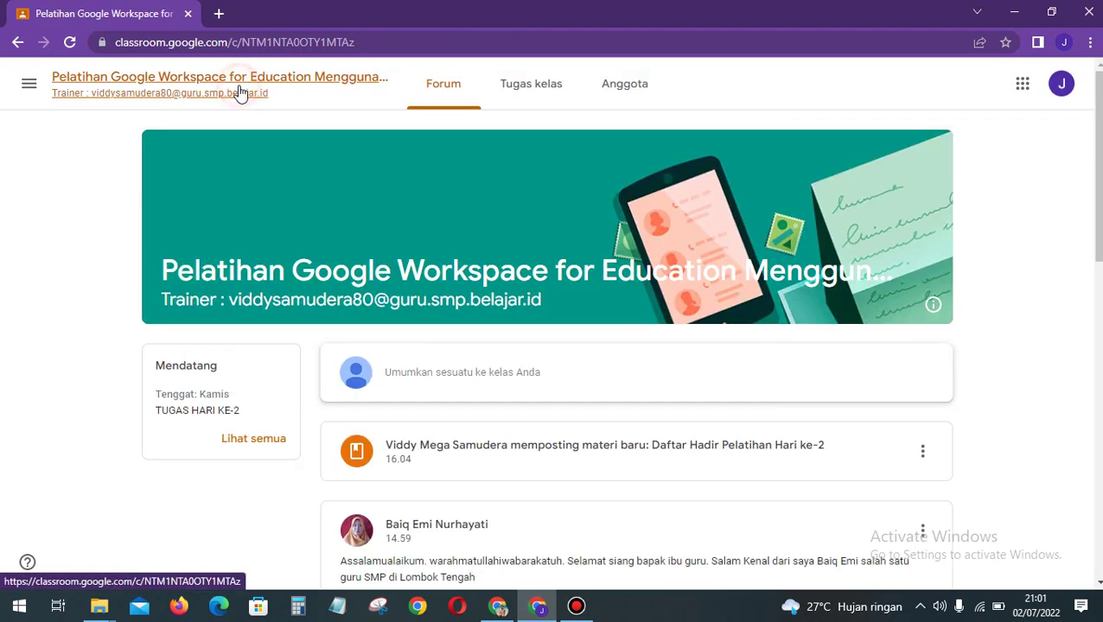
Step: Open TUGAS HARI KE-2's details and its docs.google.com guide presentation in a second tab
left_click(512, 101)
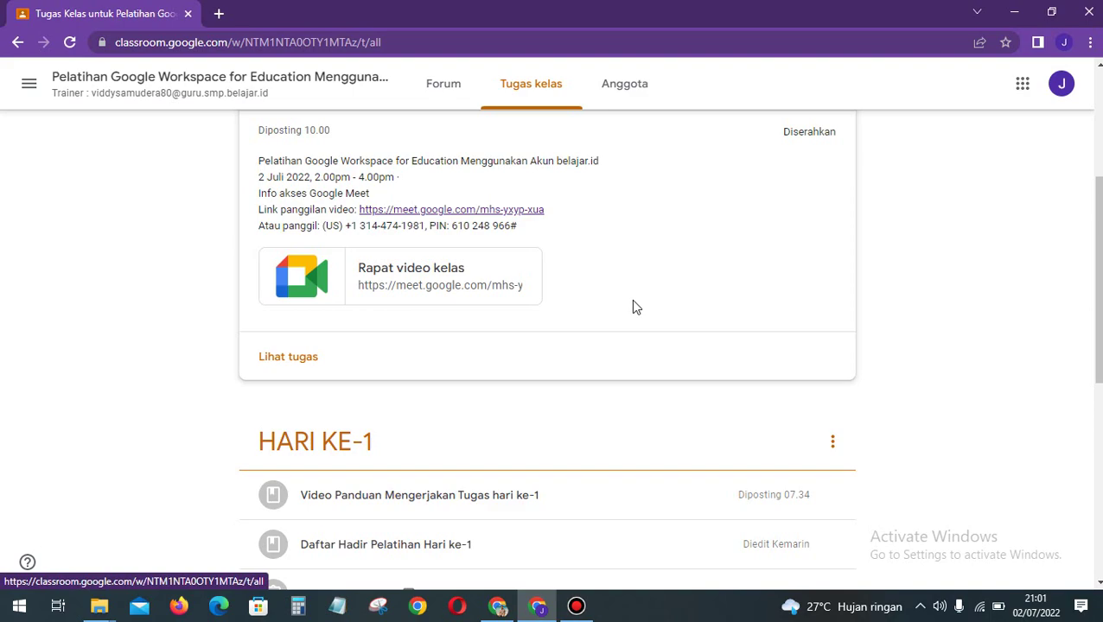
scroll(631, 299, "up", 3)
left_click(439, 301)
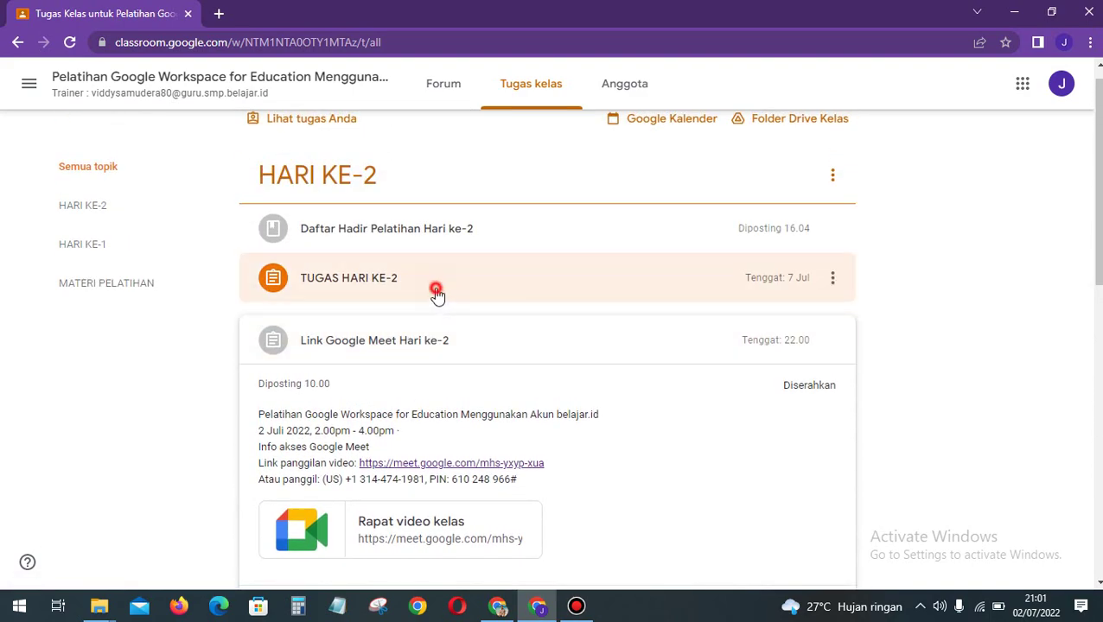
left_click(288, 422)
left_click(532, 471)
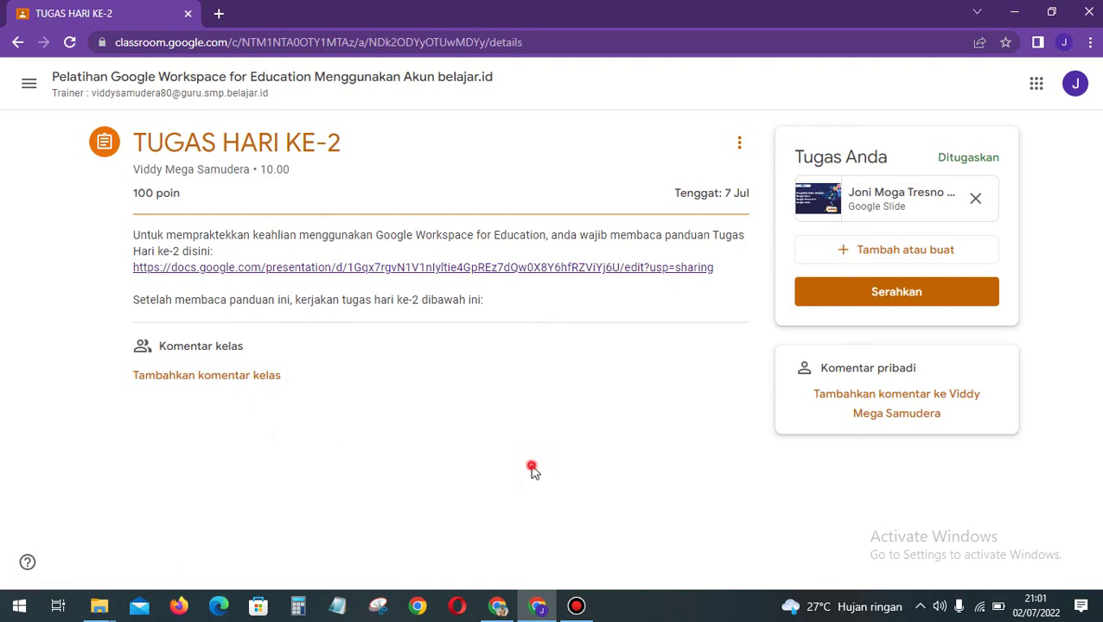
left_click(384, 269)
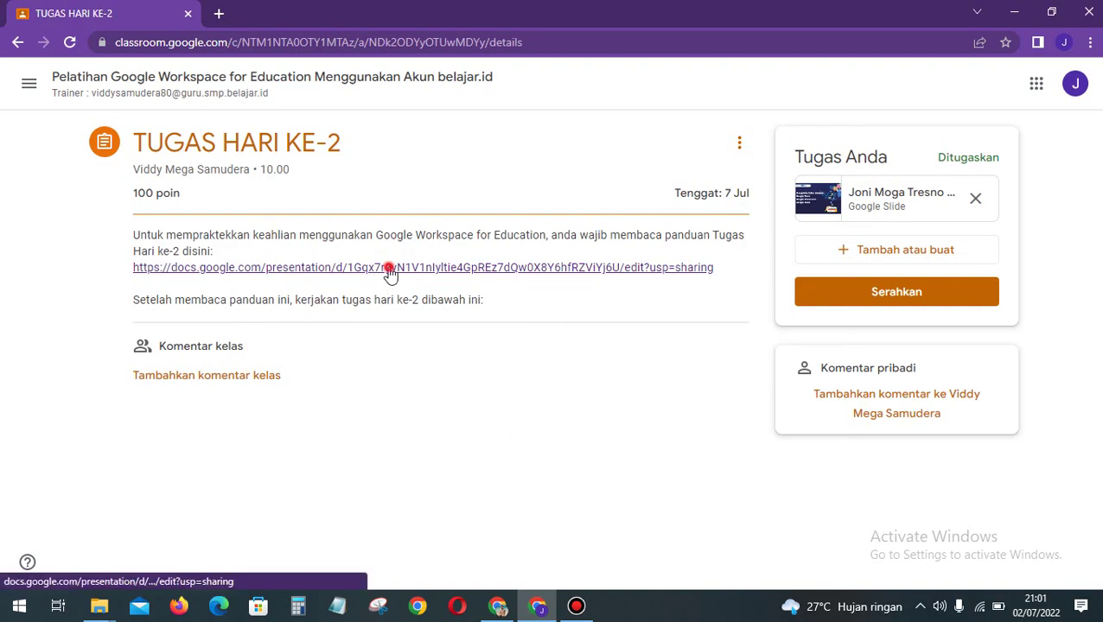
left_click(95, 13)
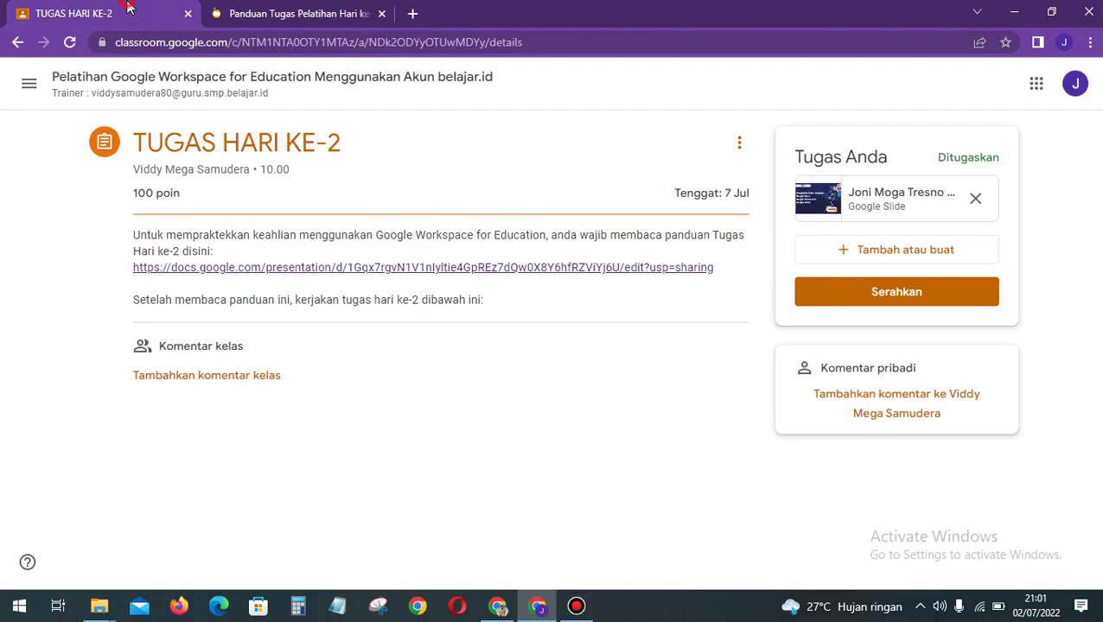
Step: Compare slide 2 of the attached Hari ke-2 slides with the guide's example quiz slide, then open a new tab
left_click(871, 201)
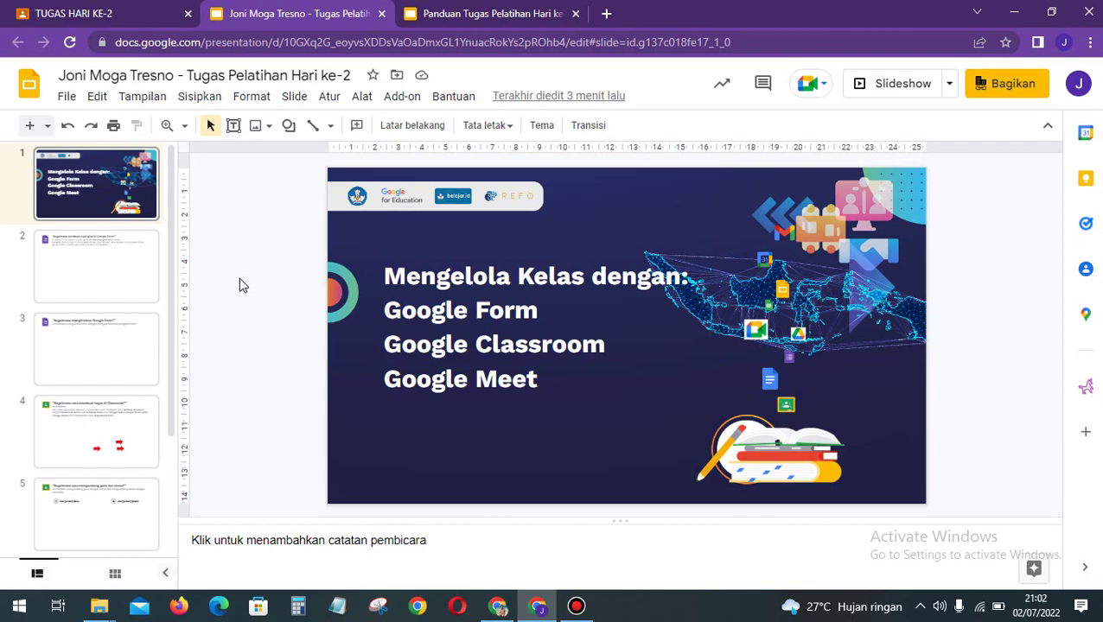
left_click(74, 280)
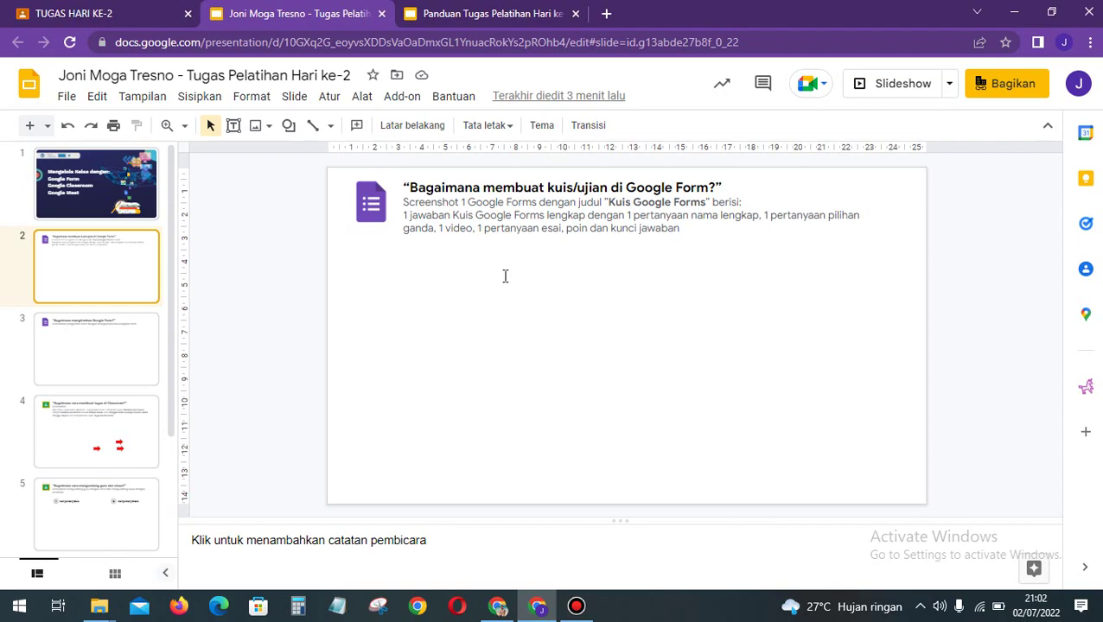
left_click(486, 13)
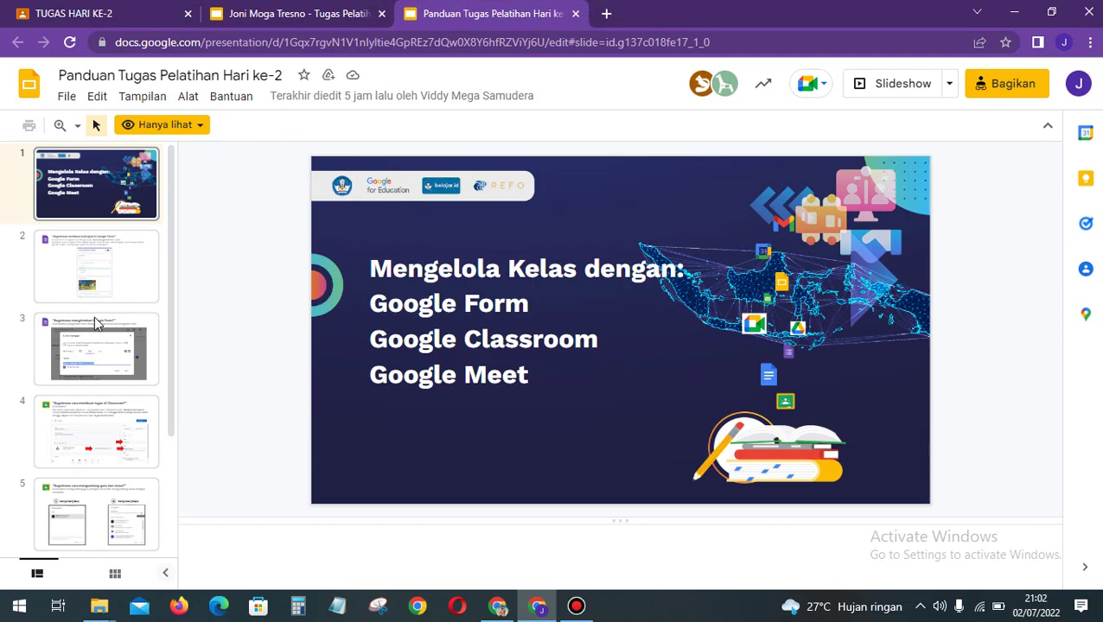
left_click(84, 296)
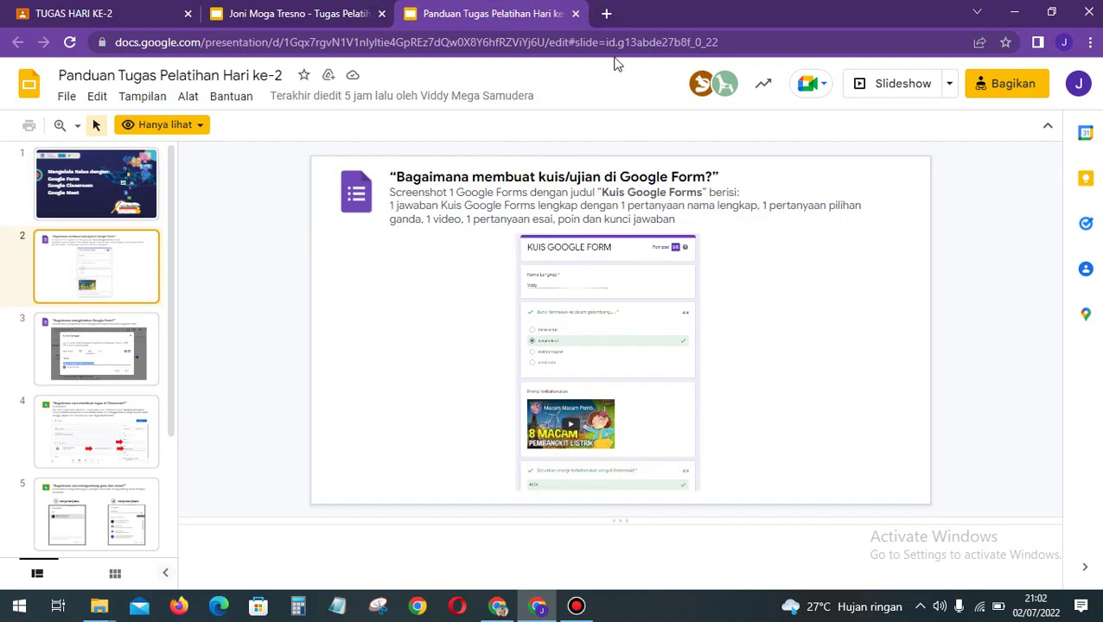
left_click(606, 13)
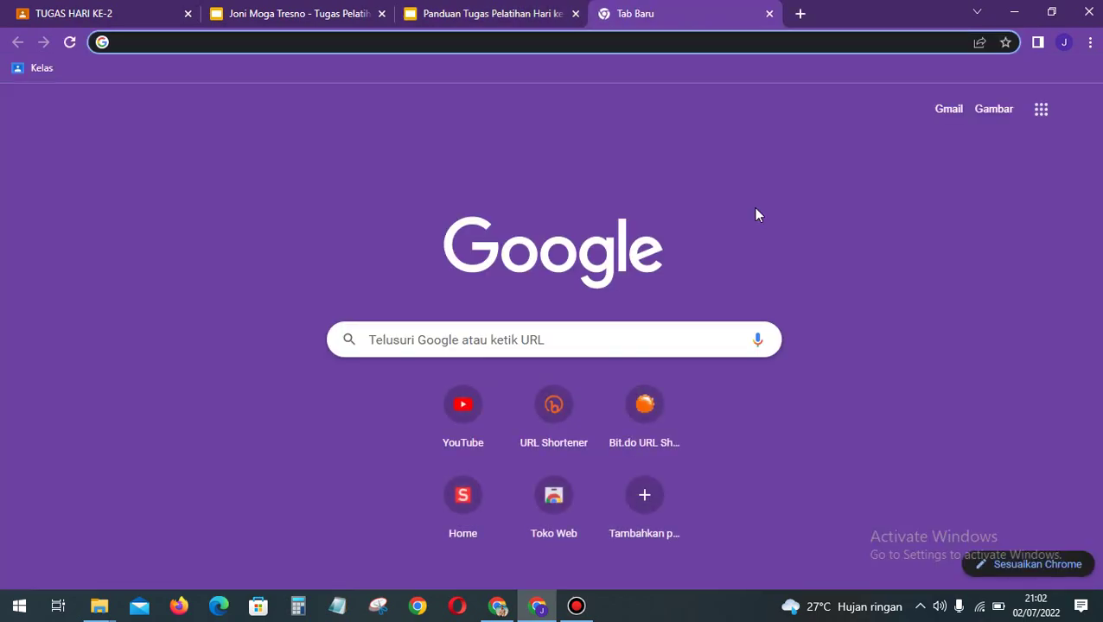
Step: Open Google Drive from the Google apps grid on the new tab page
left_click(1043, 115)
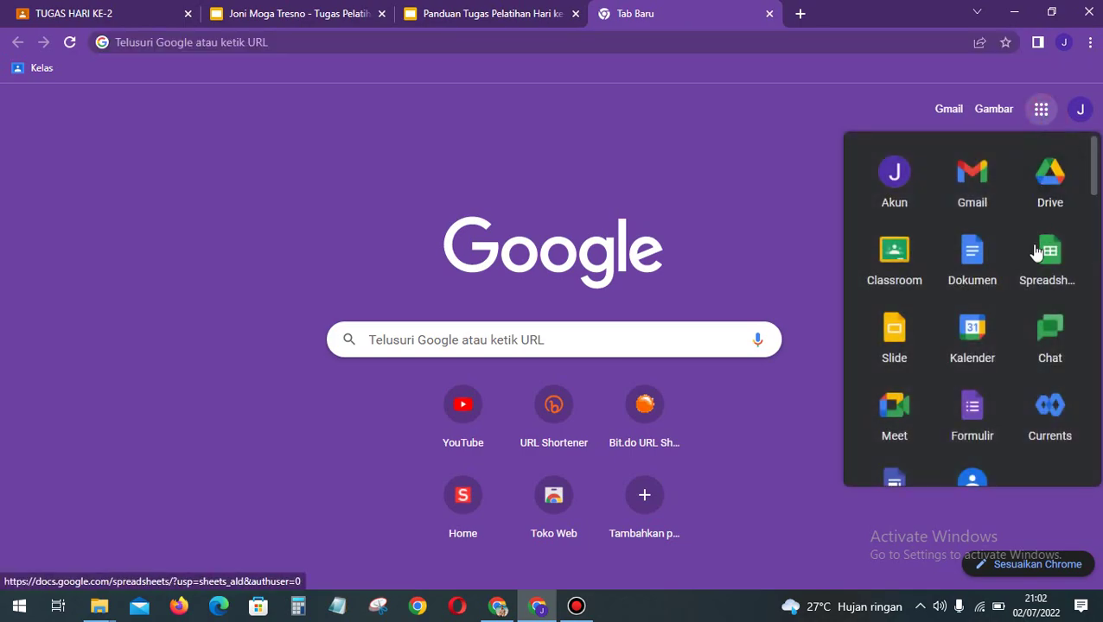
left_click(802, 185)
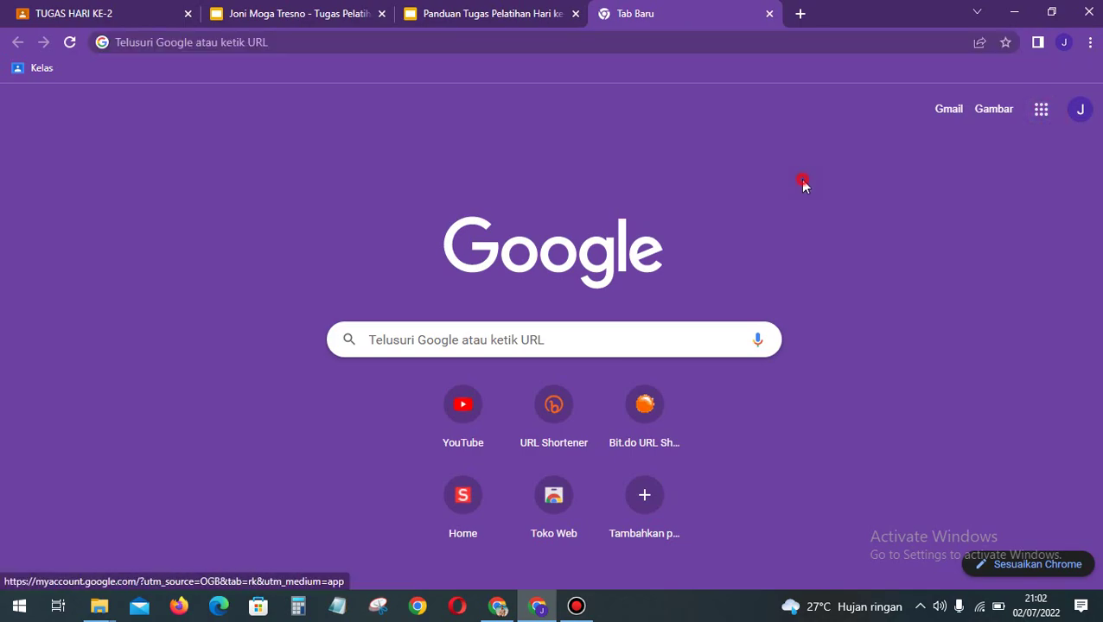
left_click(1043, 119)
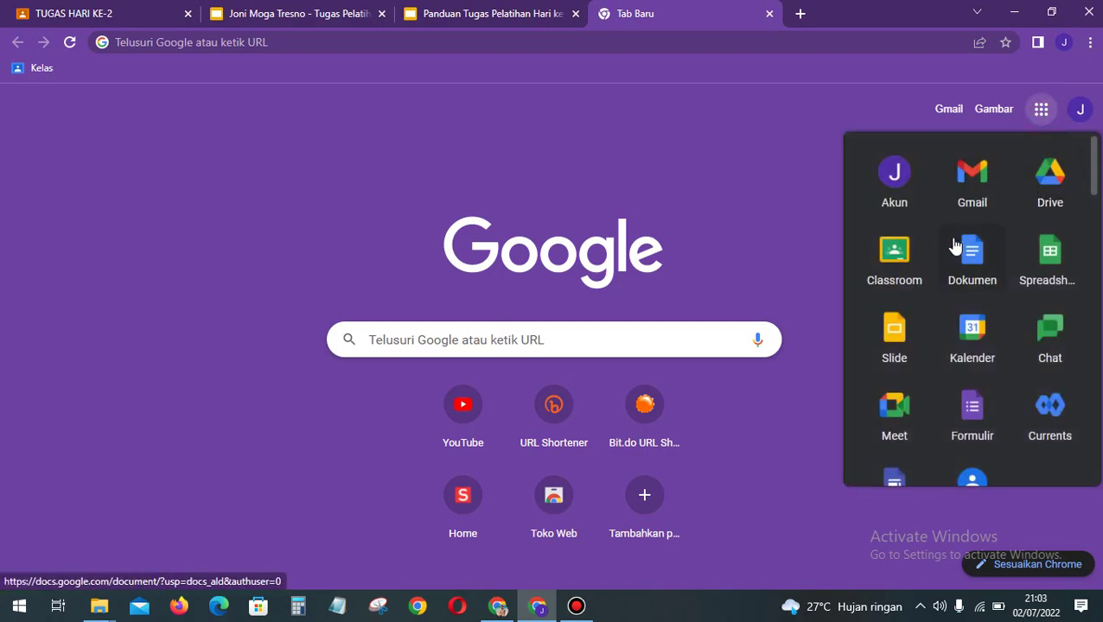
left_click(1037, 192)
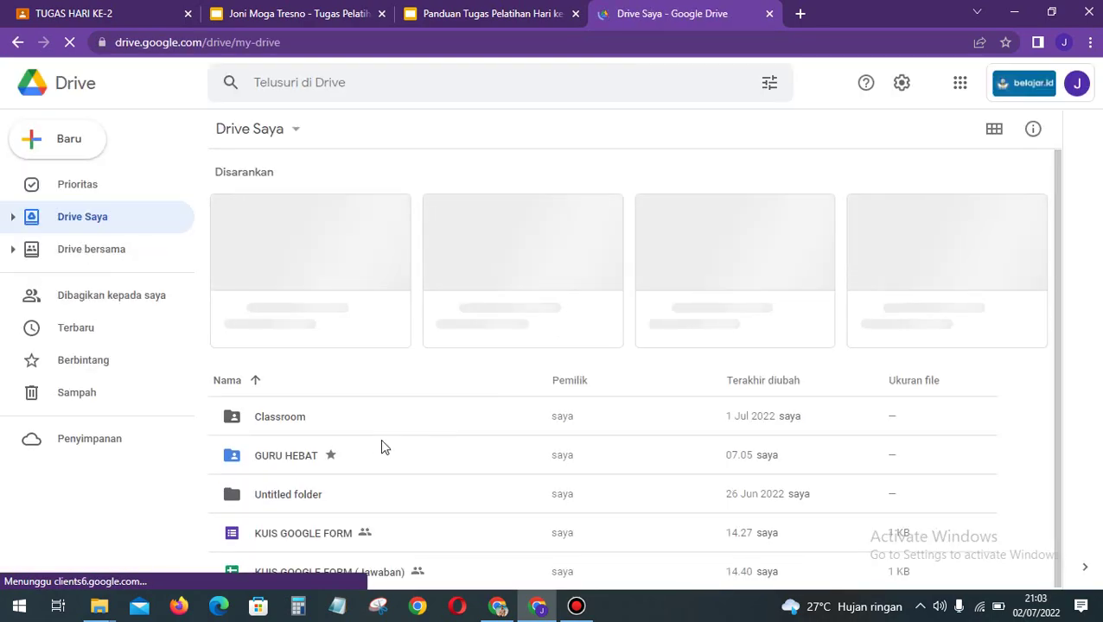
Step: In the GURU HEBAT folder, create a Google Formulir Kuis kosong and confirm Buat dan bagikan
double_click(278, 454)
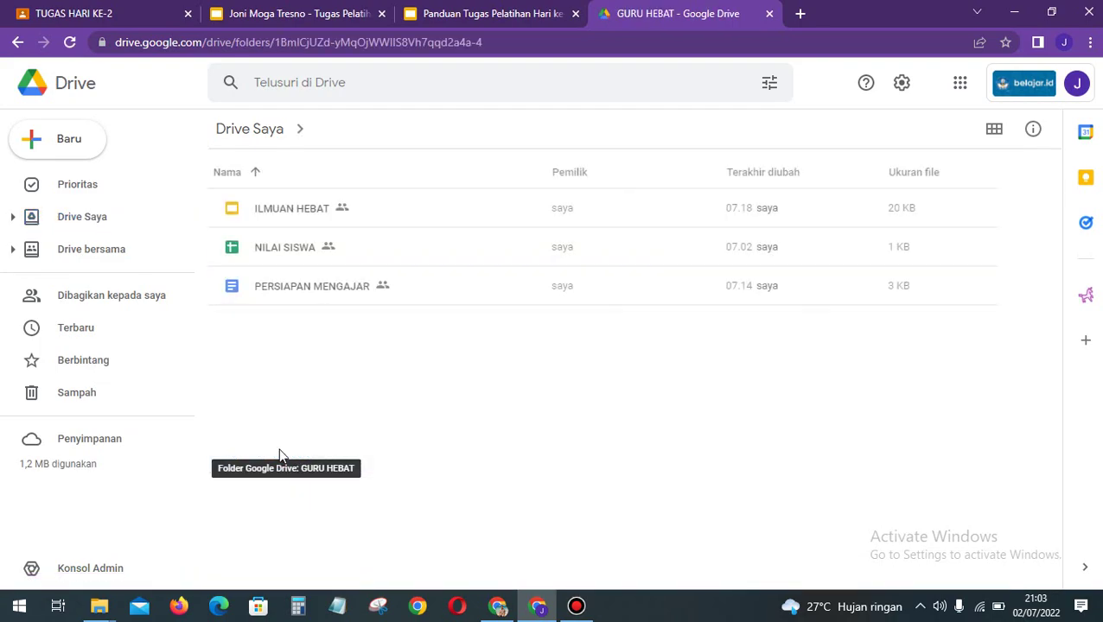
right_click(371, 357)
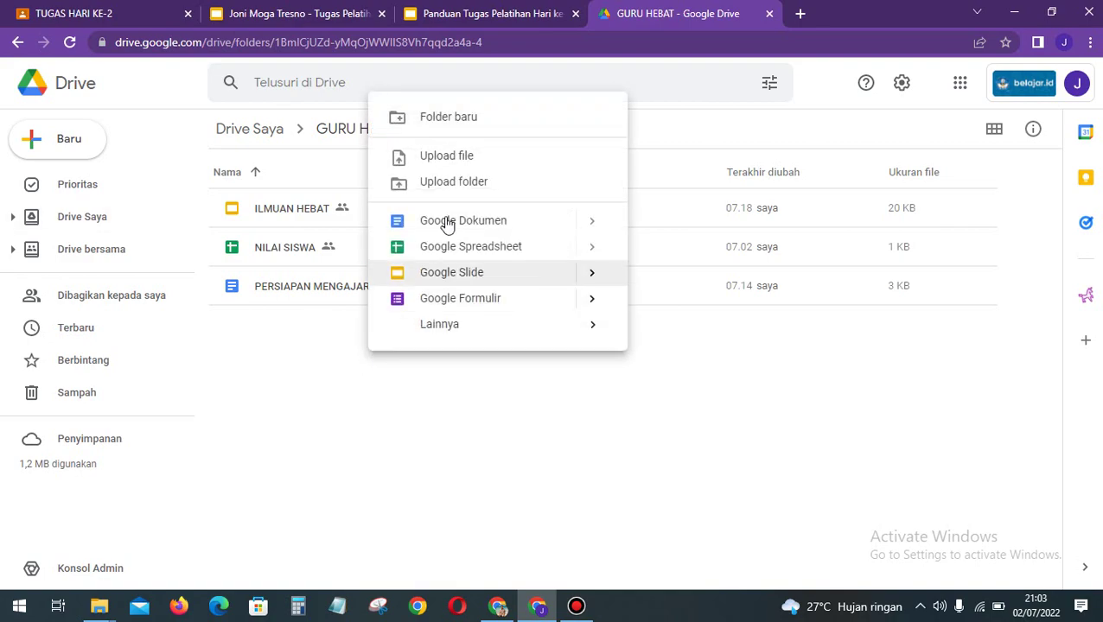
left_click(59, 151)
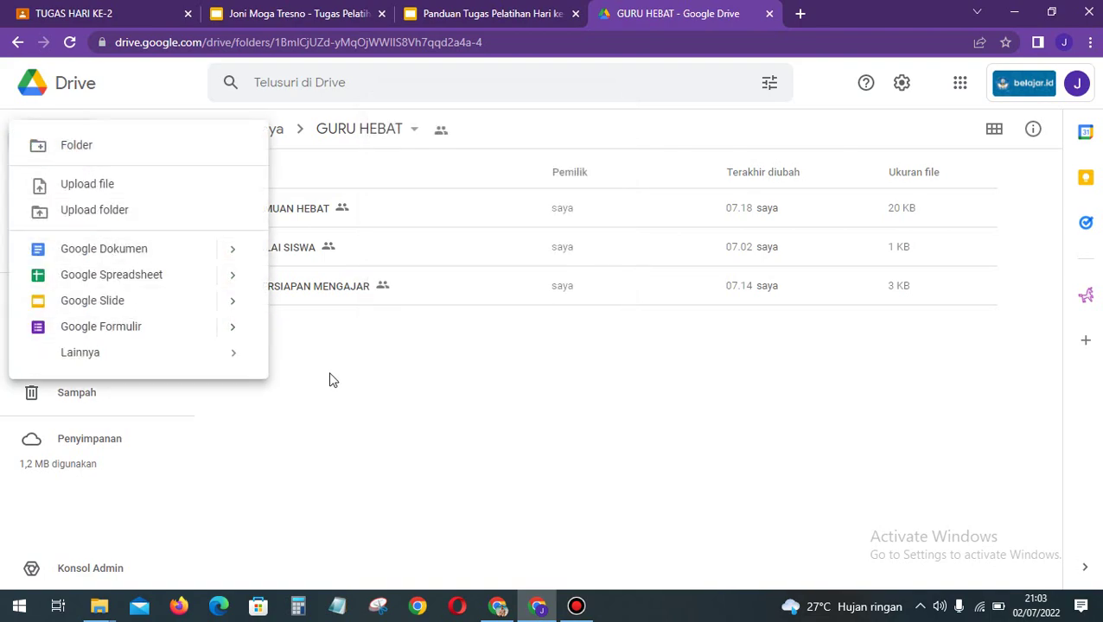
right_click(359, 380)
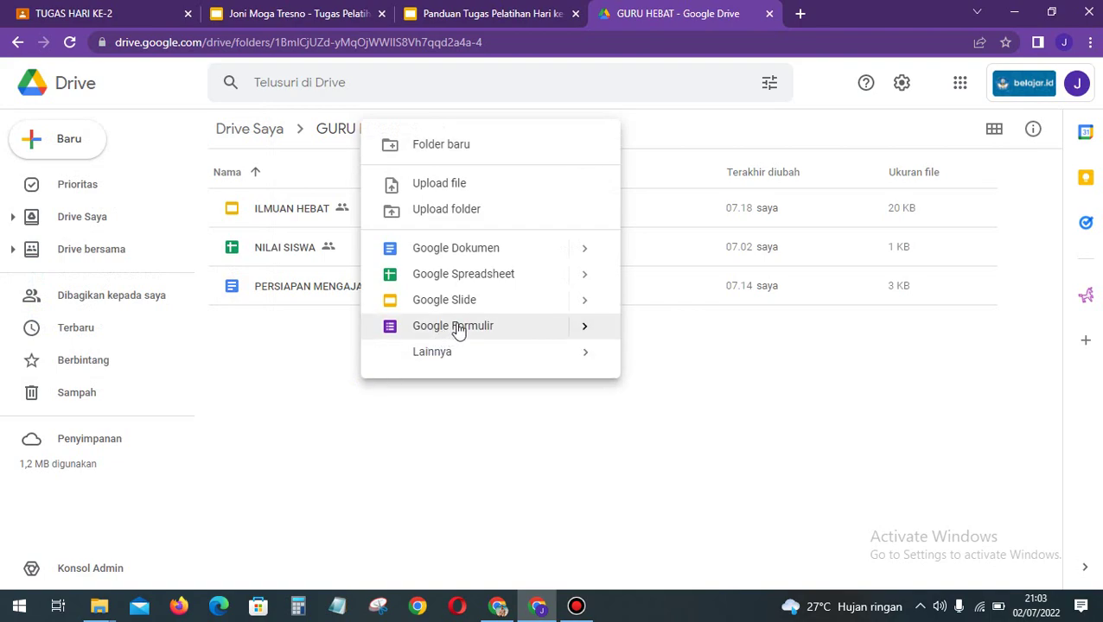
left_click(586, 337)
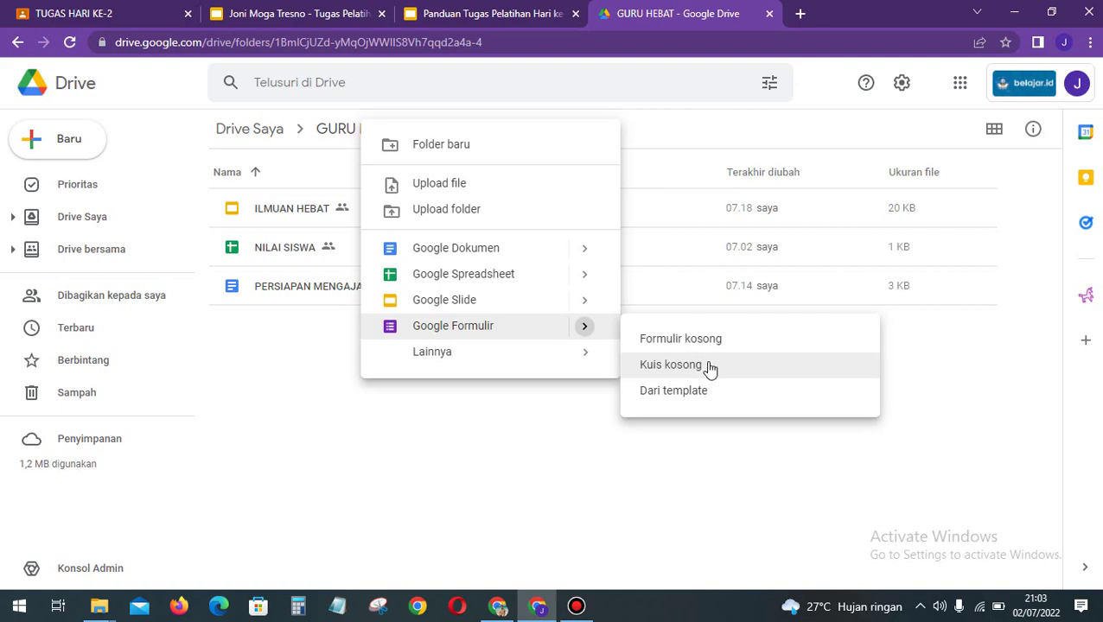
left_click(660, 369)
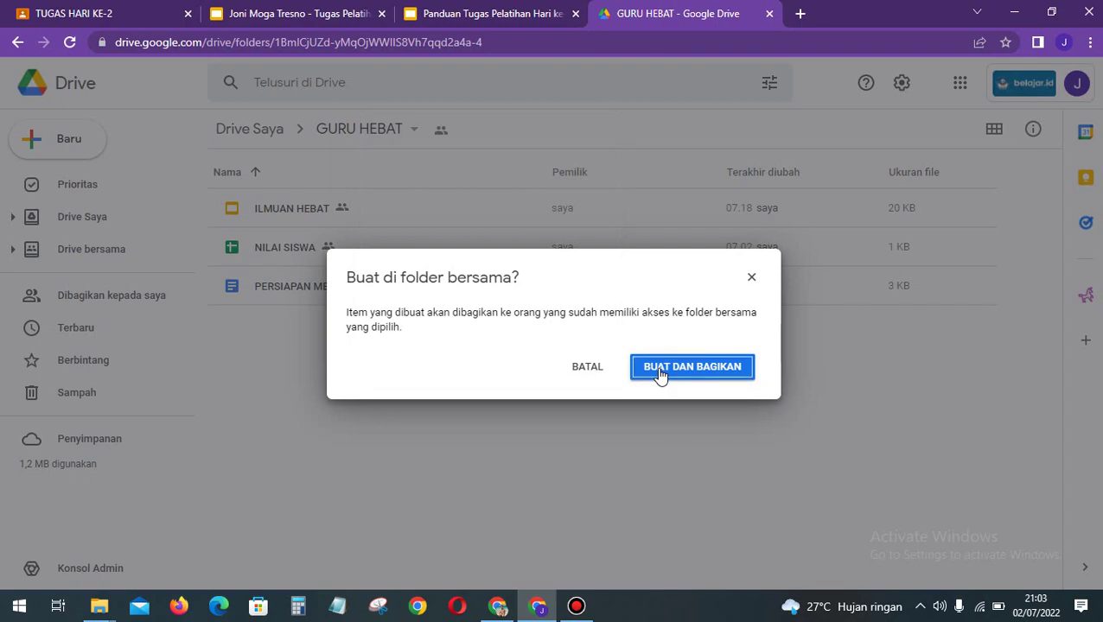
left_click(658, 373)
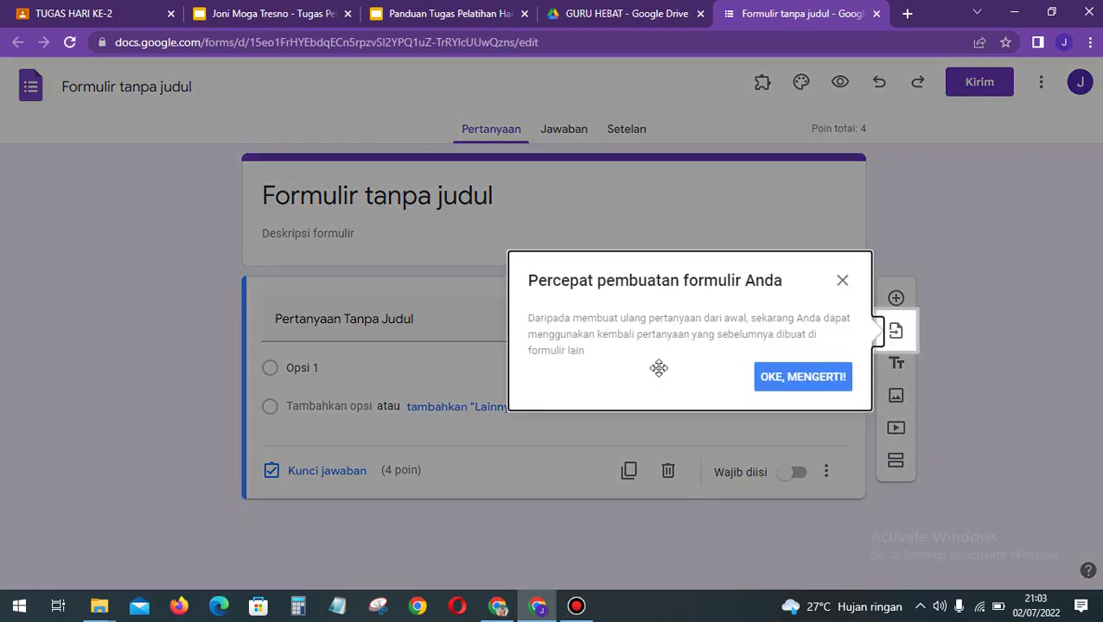
Step: Dismiss the 'Percepat pembuatan formulir Anda' tip with OKE, MENGERTI!
left_click(802, 377)
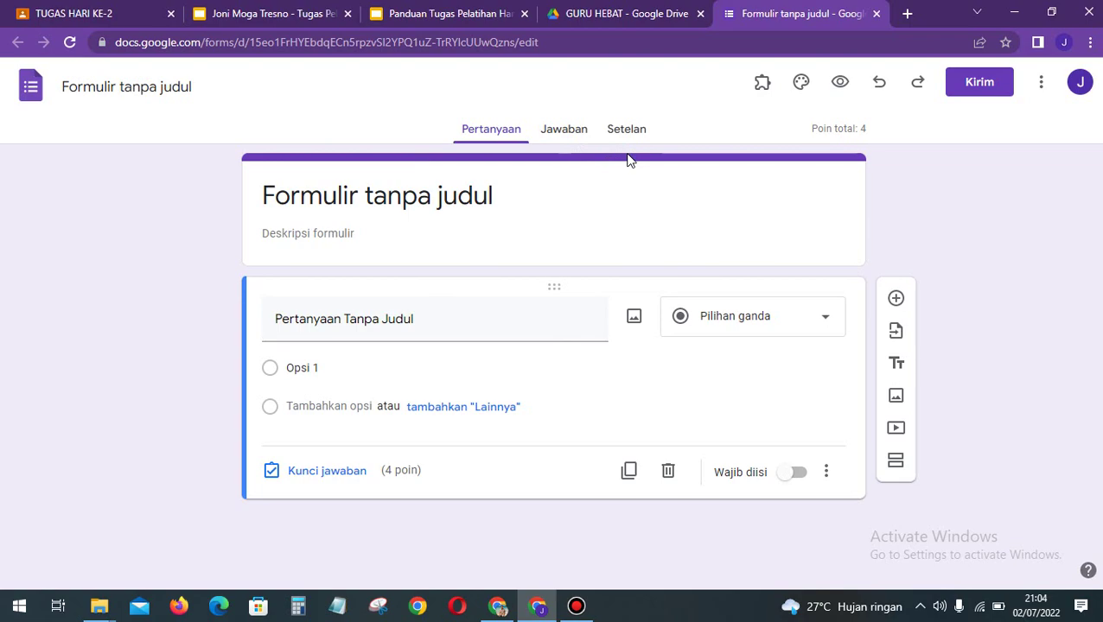
Step: Open the quiz's Settings and look through the quiz options
left_click(627, 140)
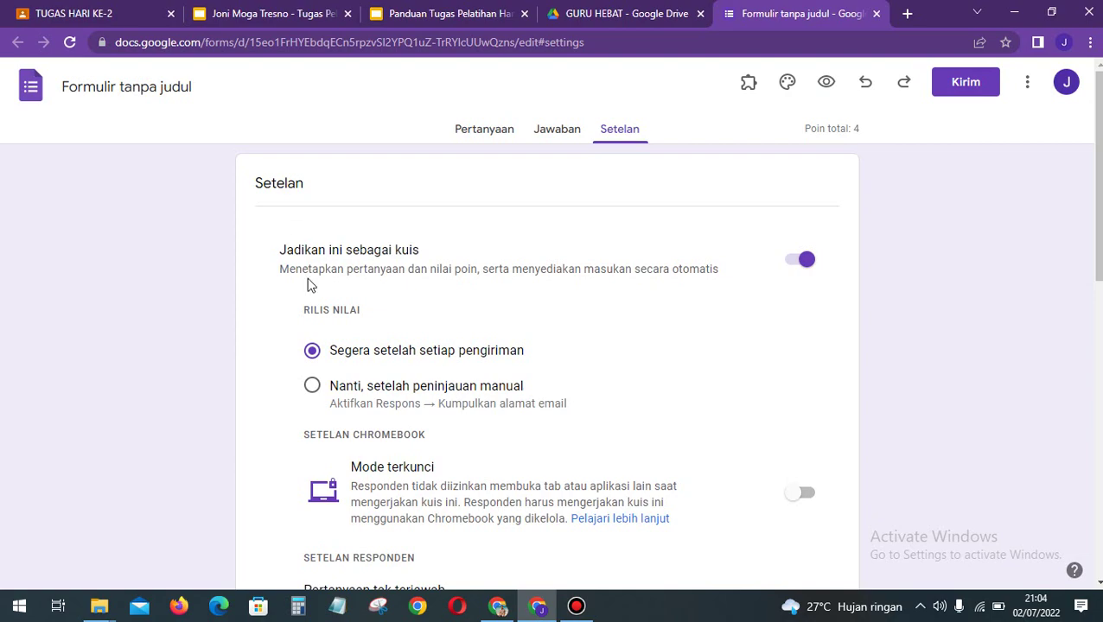
scroll(310, 285, "down", 1)
scroll(309, 285, "up", 1)
scroll(578, 285, "down", 1)
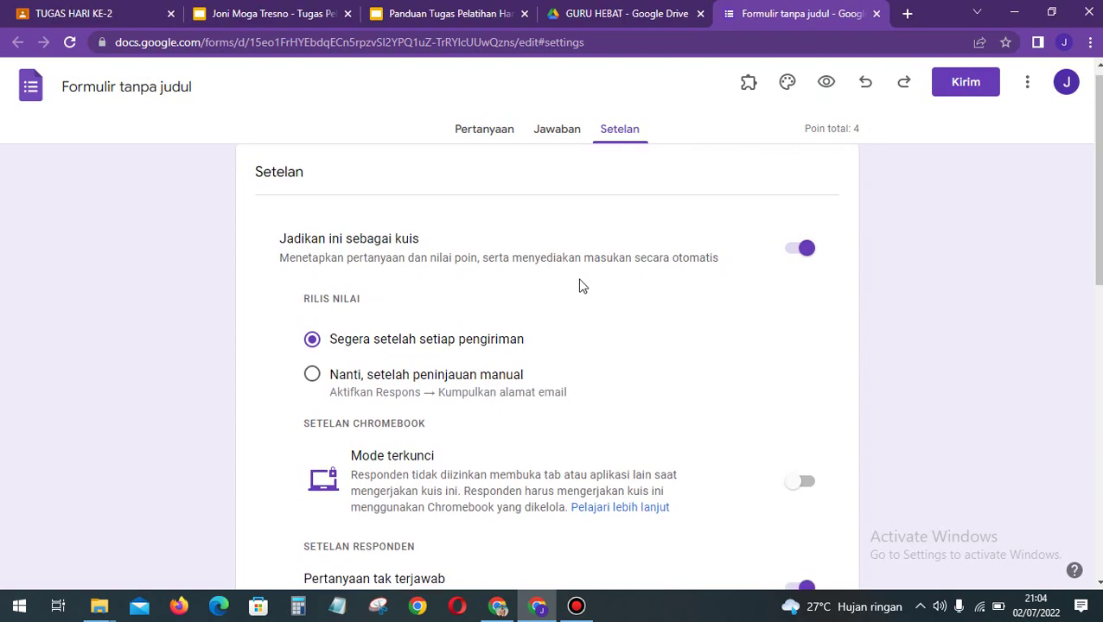
scroll(581, 285, "up", 1)
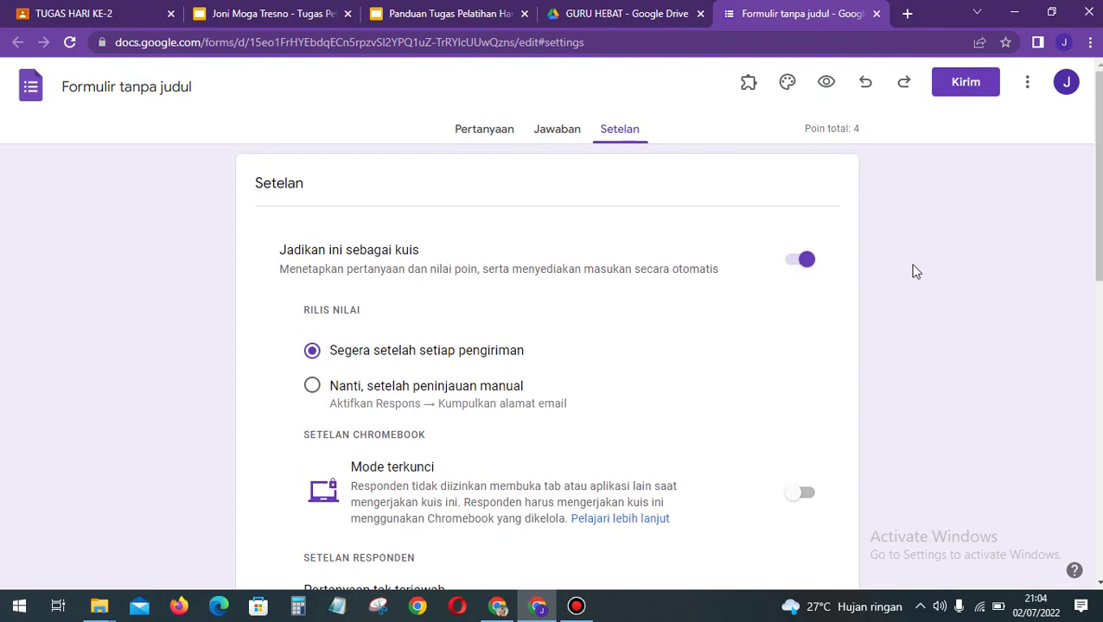
scroll(924, 273, "down", 1)
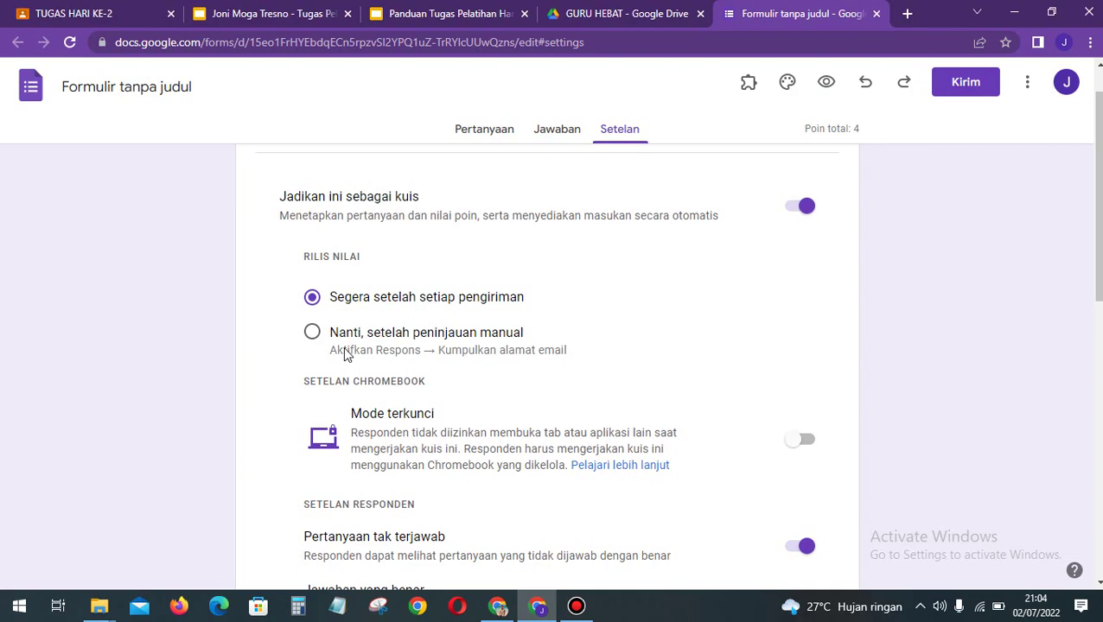
scroll(346, 355, "up", 1)
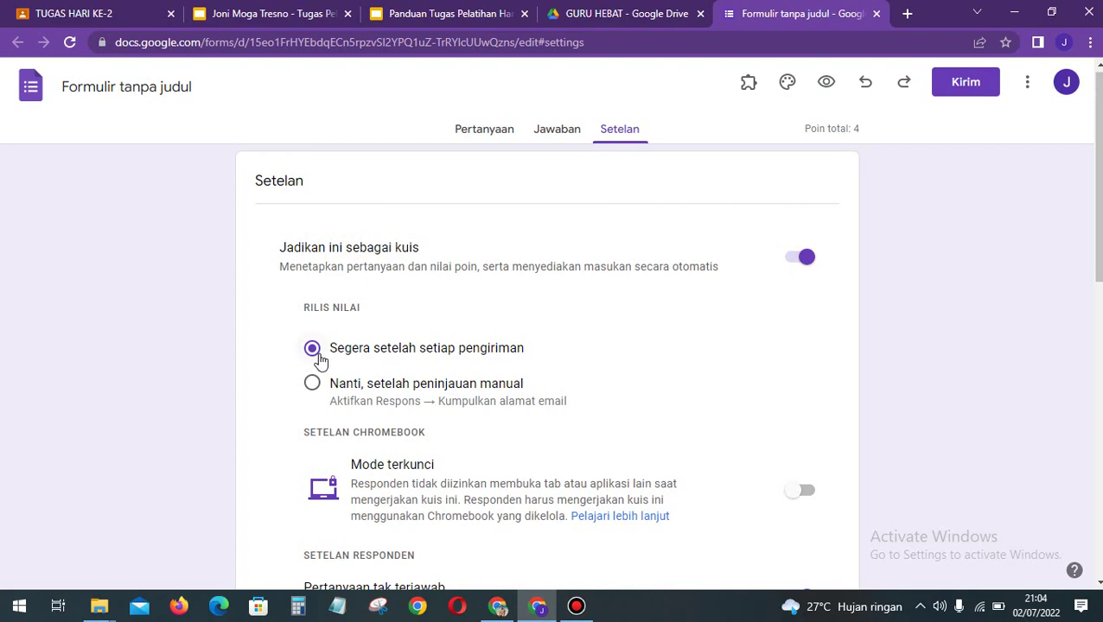
scroll(409, 351, "down", 1)
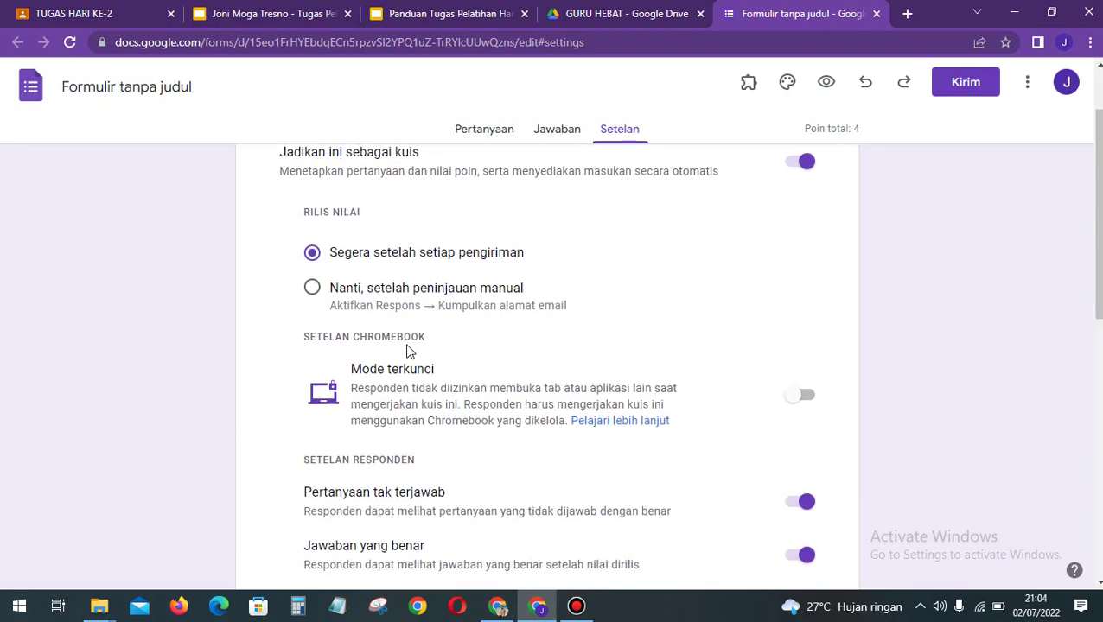
scroll(409, 351, "down", 1)
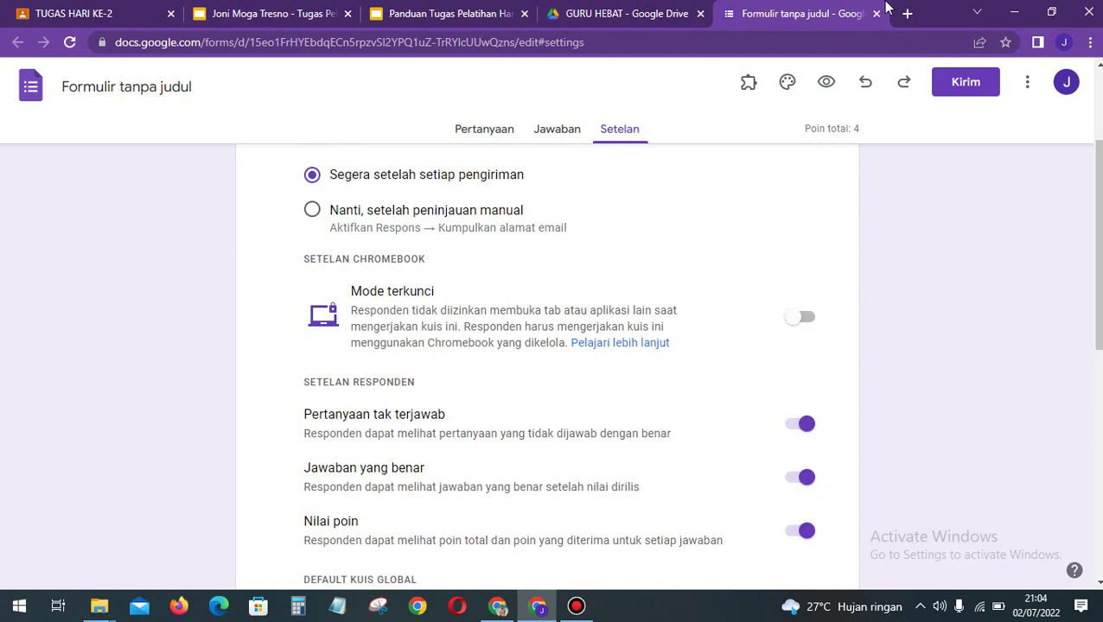
scroll(948, 320, "down", 1)
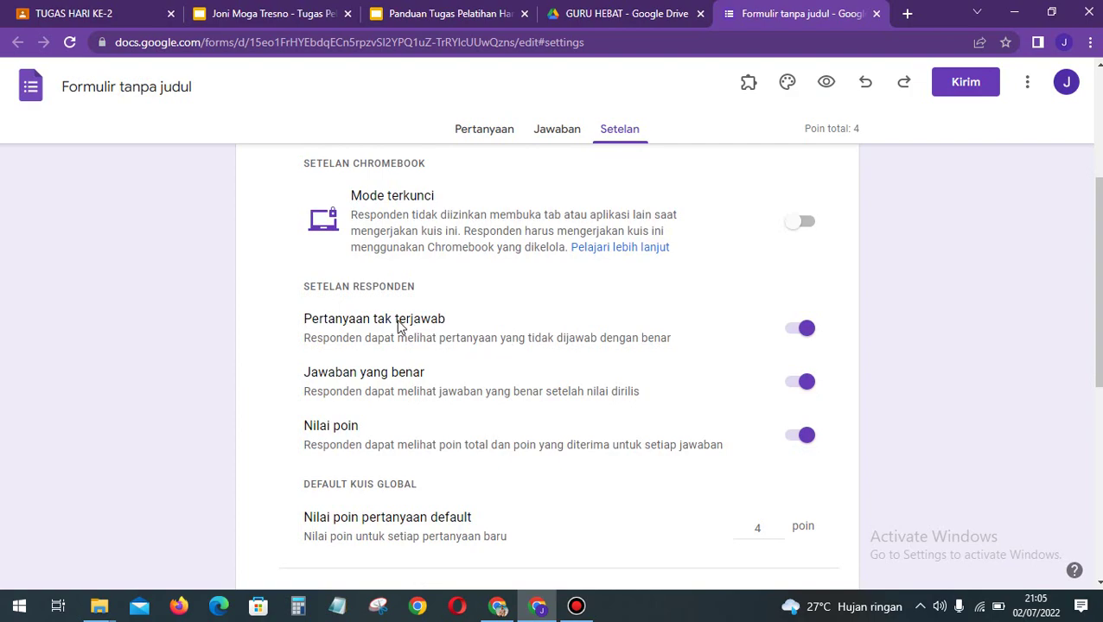
Step: Switch off 'Pertanyaan tak terjawab' and 'Jawaban yang benar' under Setelan Responden
left_click(807, 331)
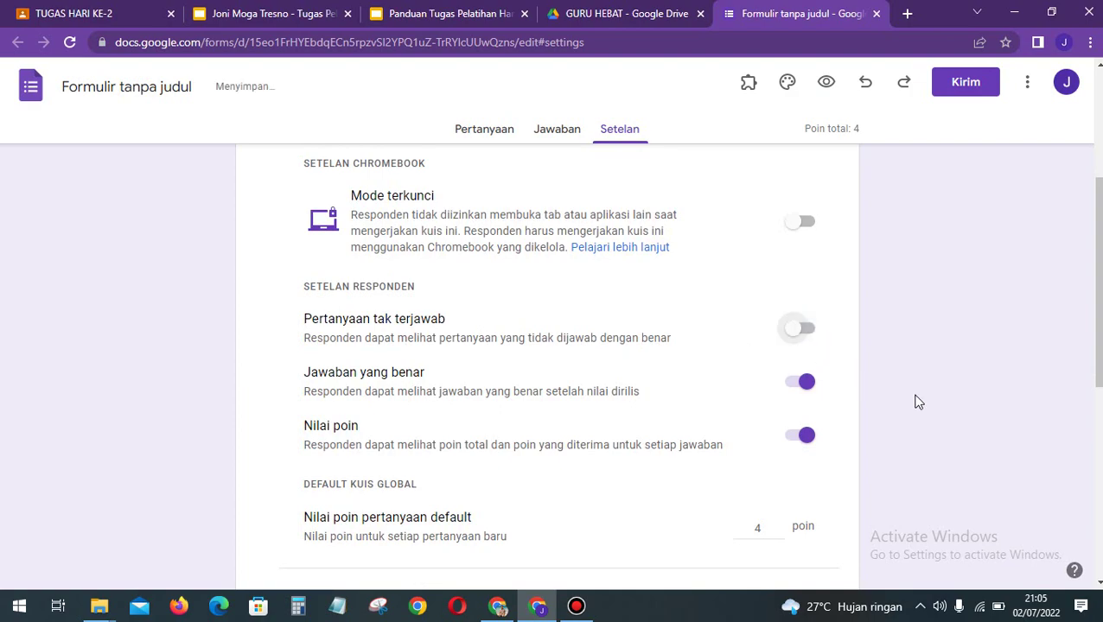
scroll(918, 402, "down", 1)
left_click(806, 362)
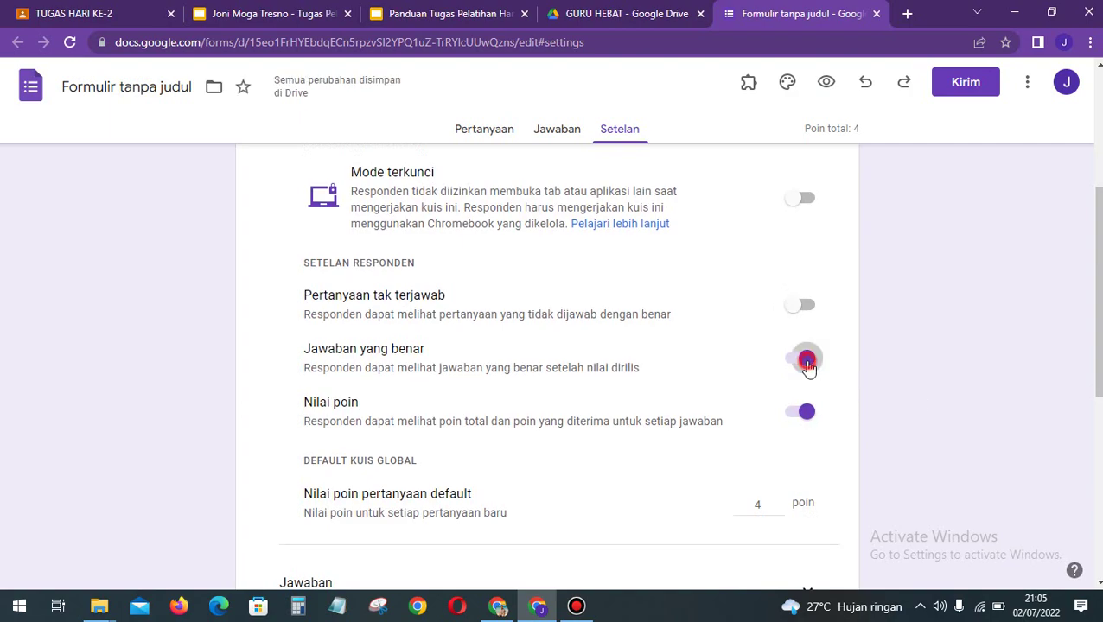
scroll(808, 367, "down", 2)
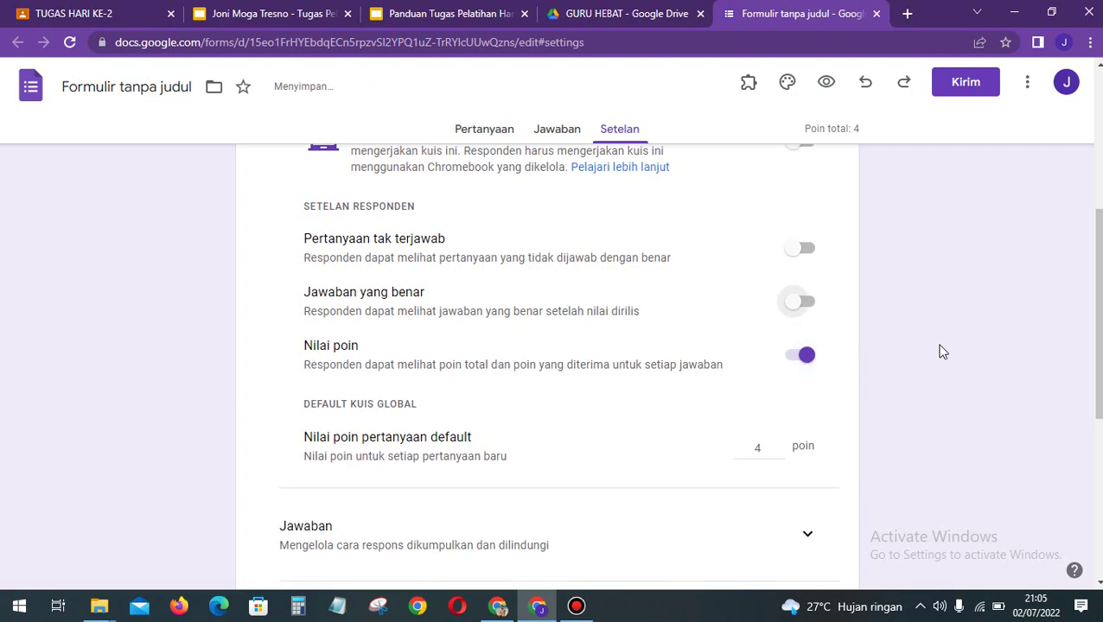
Step: Review the remaining respondent settings, leaving 'Nilai poin' switched on
left_click(946, 363)
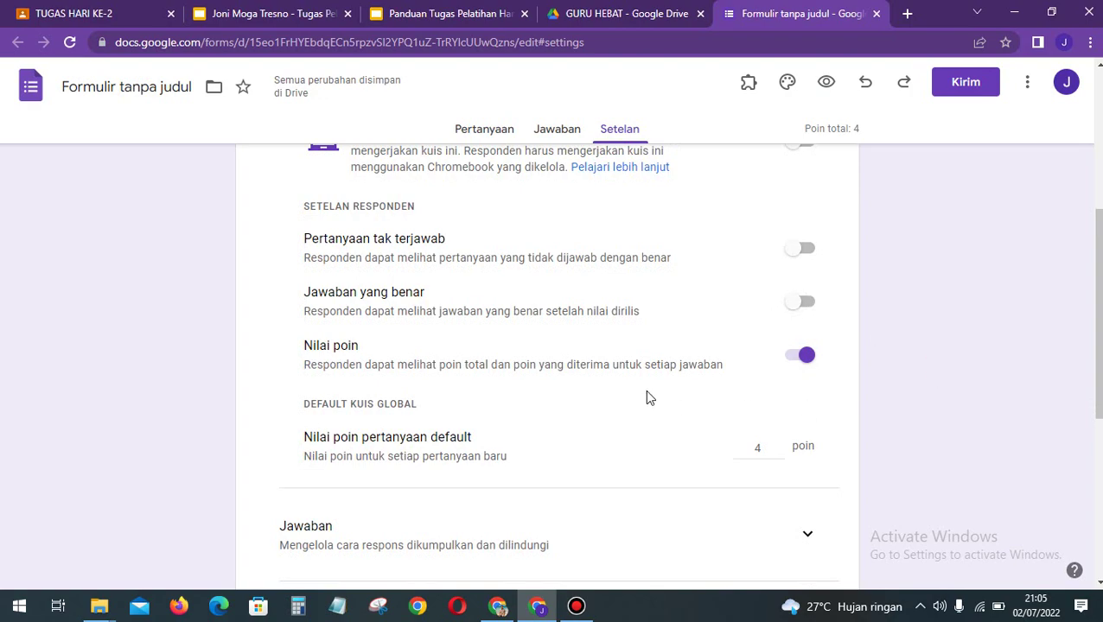
left_click(986, 437)
scroll(988, 439, "down", 1)
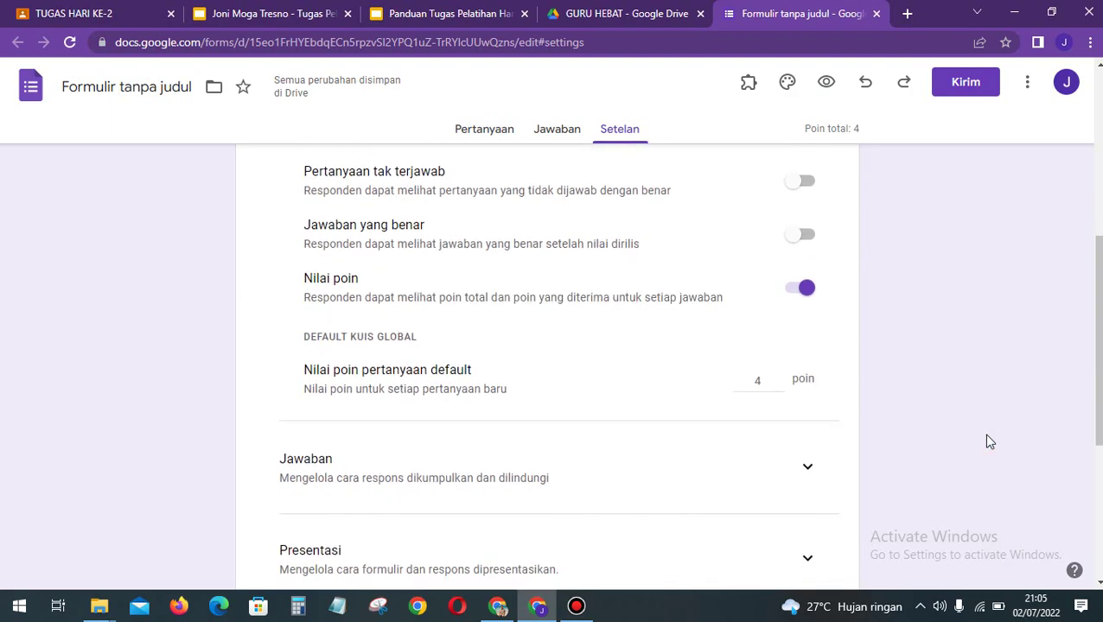
scroll(990, 441, "down", 1)
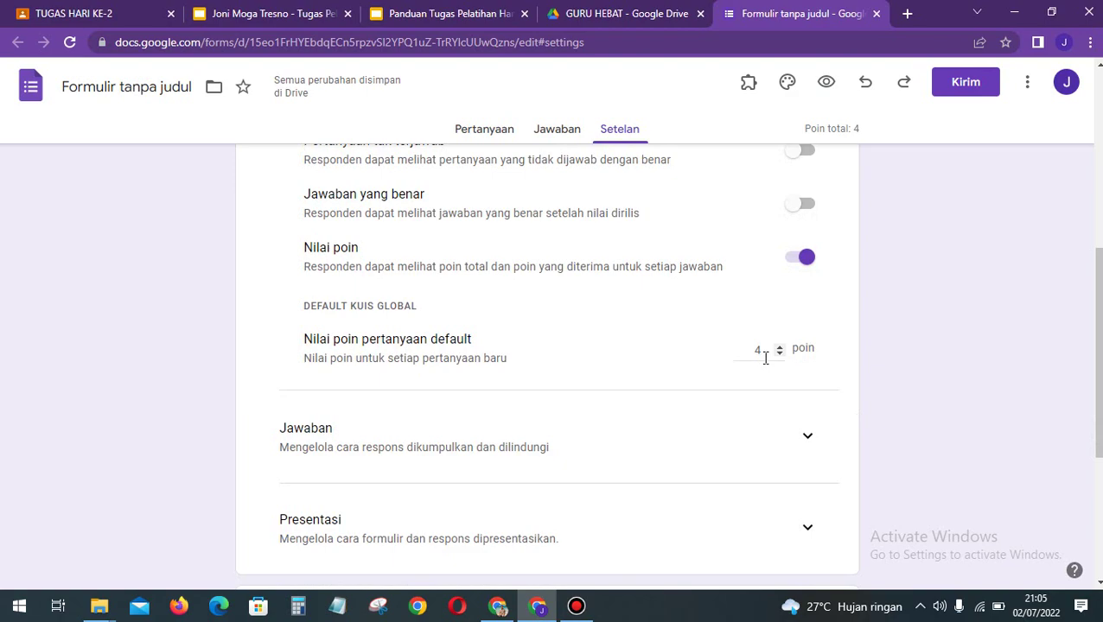
left_click(967, 373)
scroll(971, 379, "down", 1)
scroll(970, 378, "up", 2)
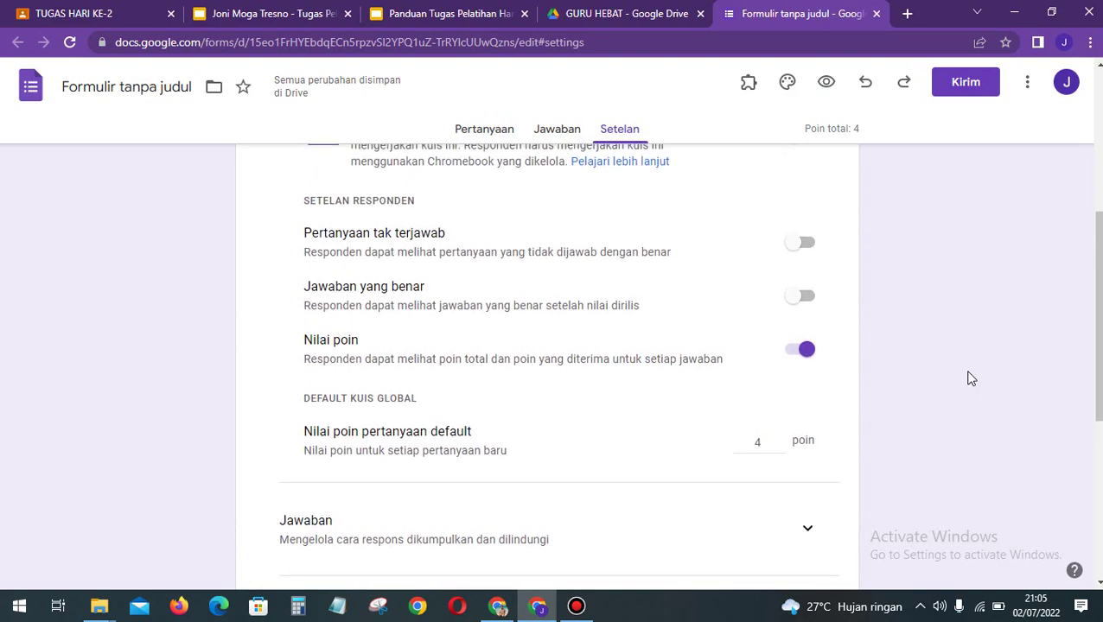
scroll(971, 378, "down", 1)
scroll(971, 378, "up", 1)
scroll(971, 379, "down", 1)
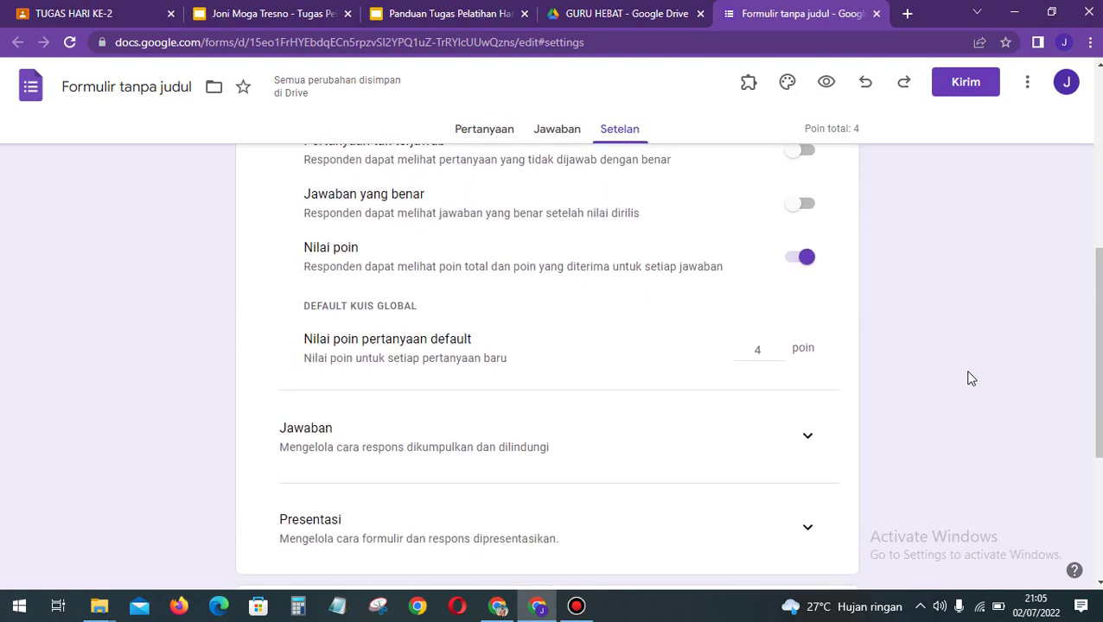
scroll(971, 379, "down", 1)
scroll(971, 379, "down", 1)
scroll(971, 379, "up", 1)
scroll(970, 379, "down", 1)
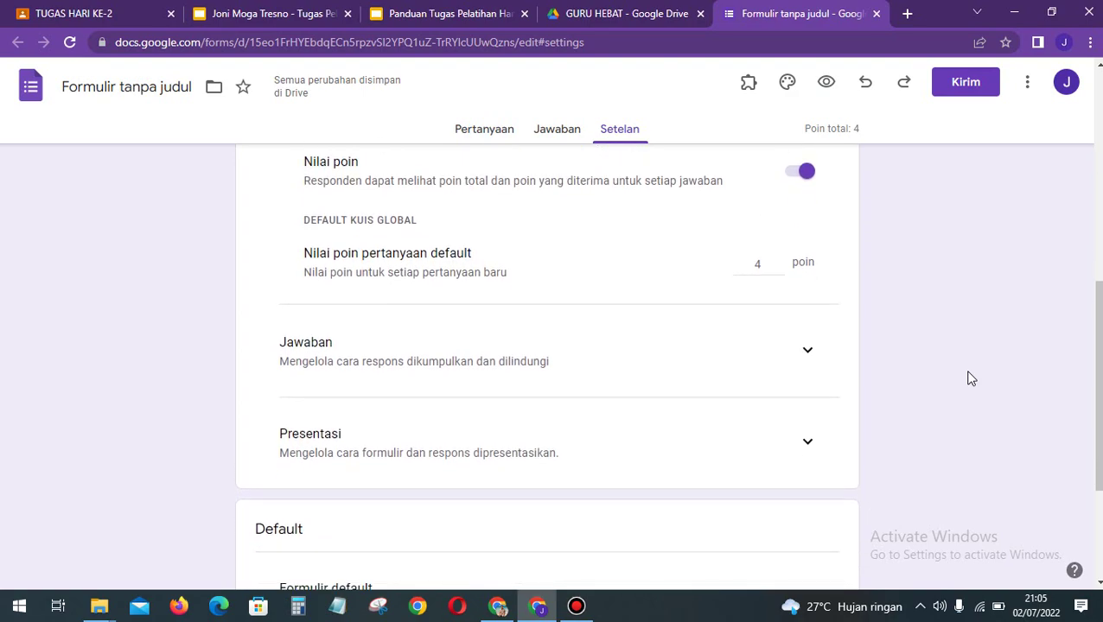
Step: Expand the Jawaban section and remove the Kementerian Pendidikan sign-in restriction
left_click(809, 352)
scroll(930, 351, "down", 1)
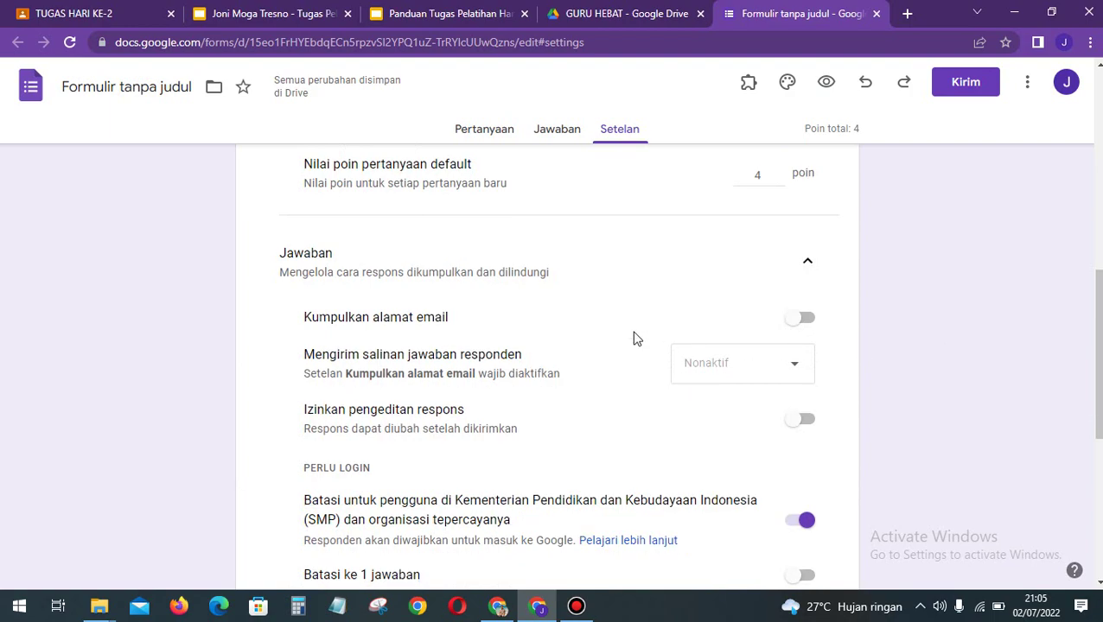
scroll(508, 341, "down", 1)
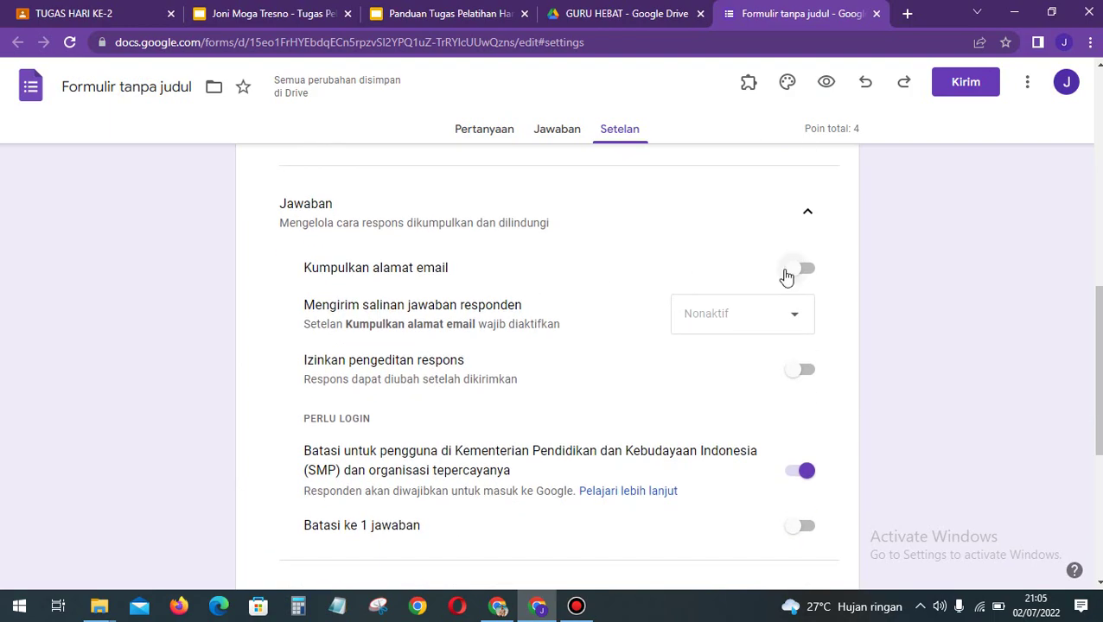
scroll(890, 277, "down", 1)
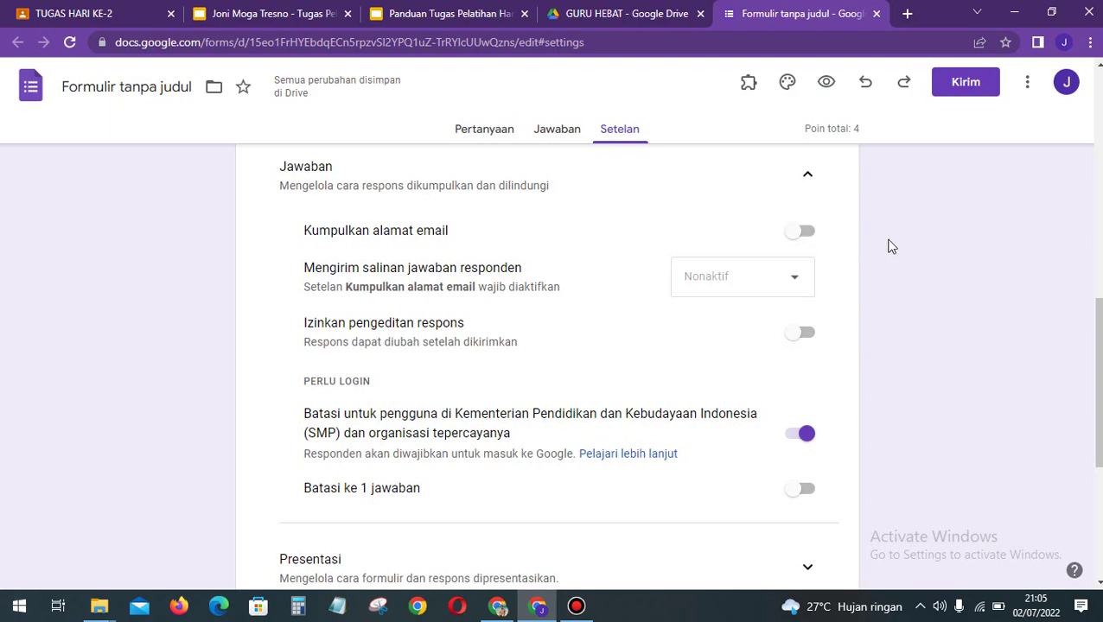
scroll(940, 316, "down", 1)
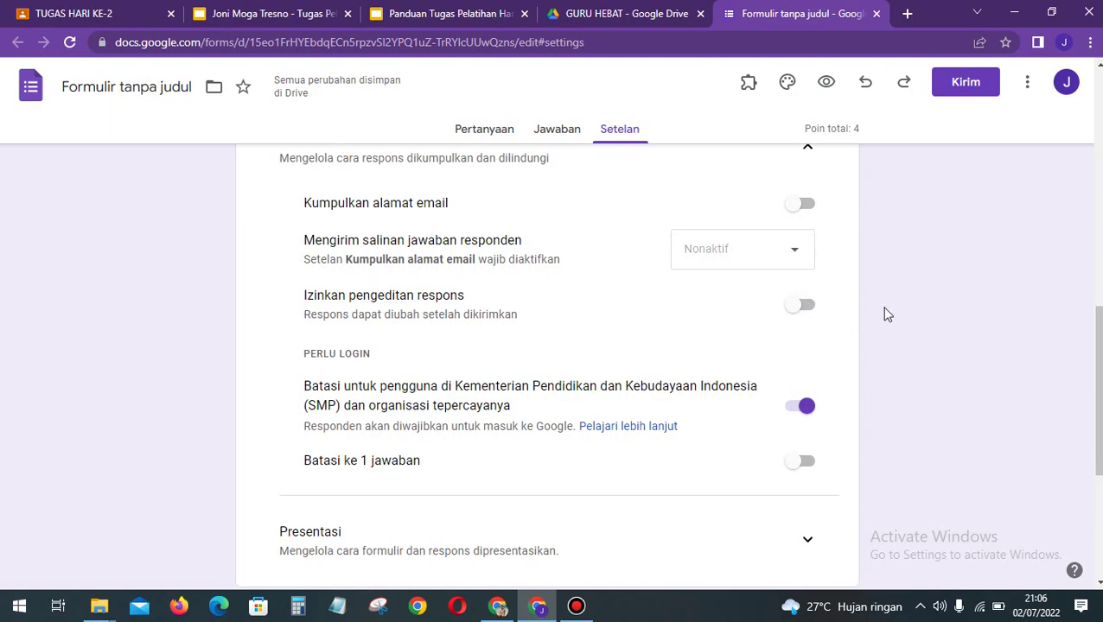
scroll(886, 313, "down", 1)
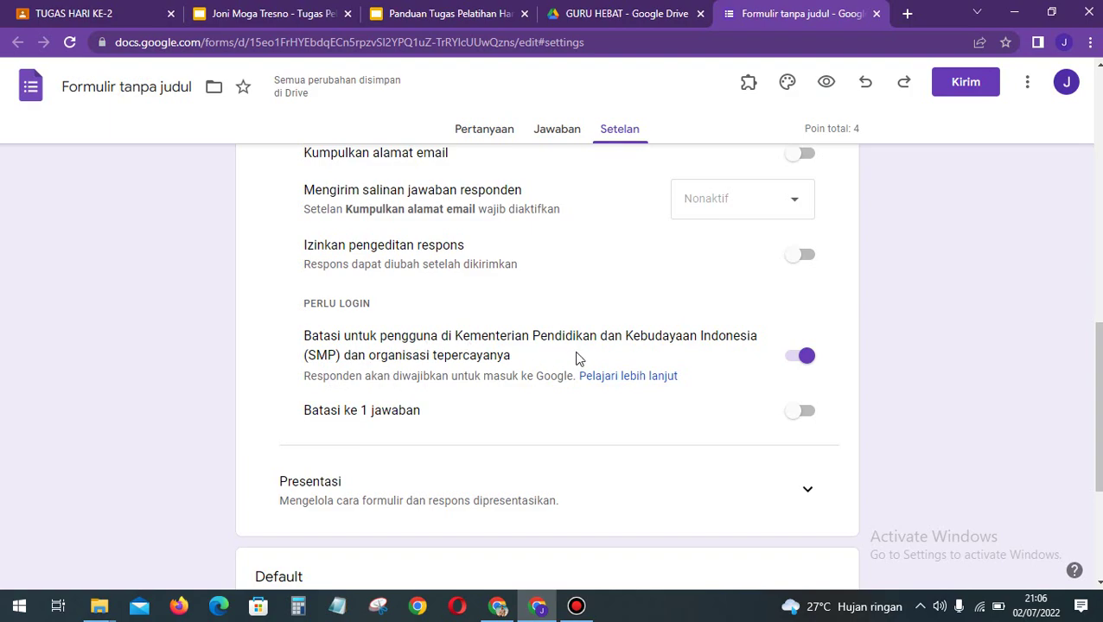
left_click(903, 336)
left_click(805, 357)
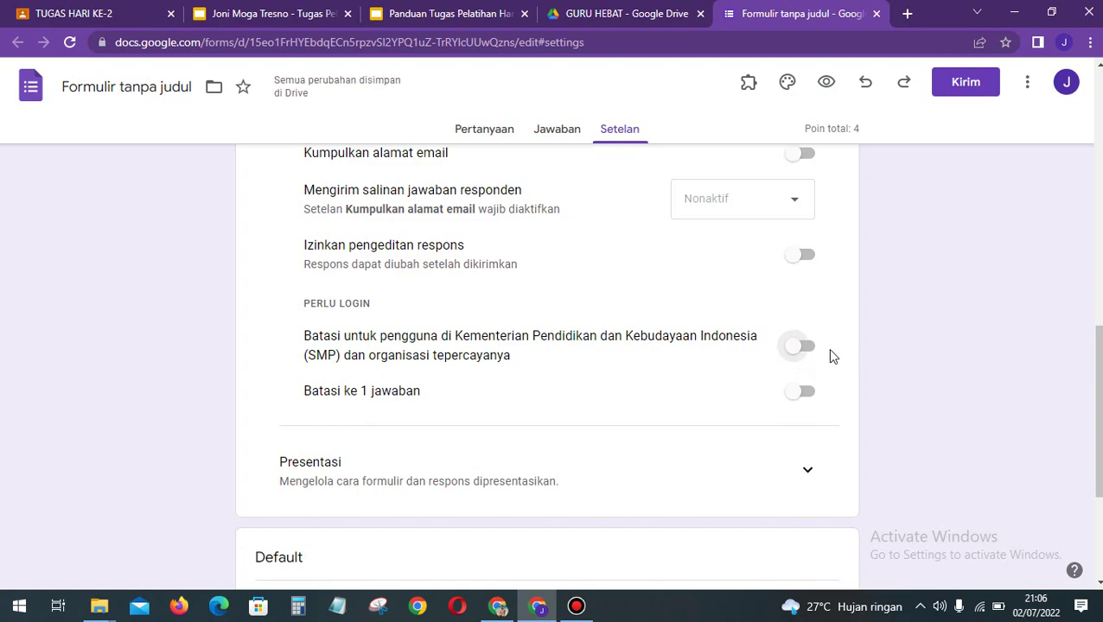
Step: Toggle 'Batasi ke 1 jawaban' on, then switch it back off
scroll(924, 394, "down", 1)
scroll(930, 400, "down", 1)
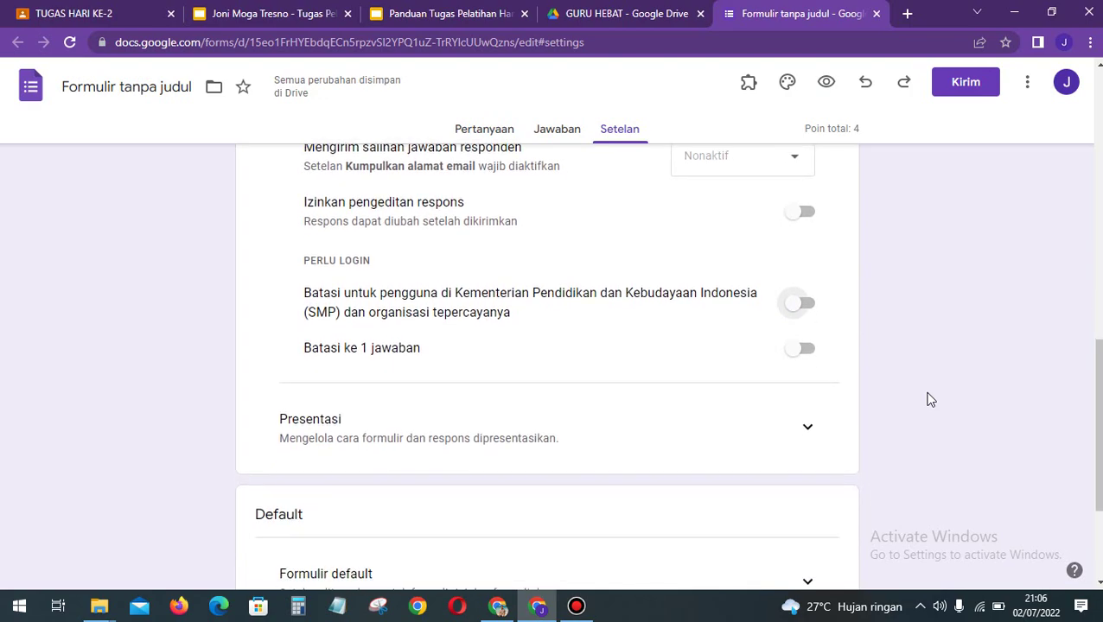
scroll(930, 399, "down", 1)
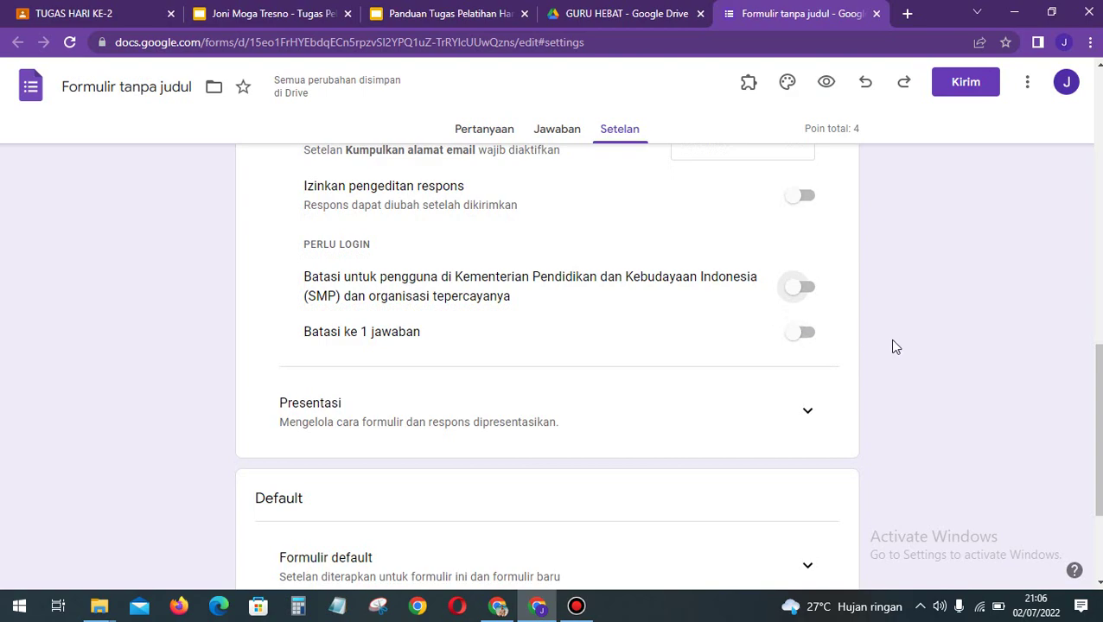
left_click(794, 334)
left_click(894, 355)
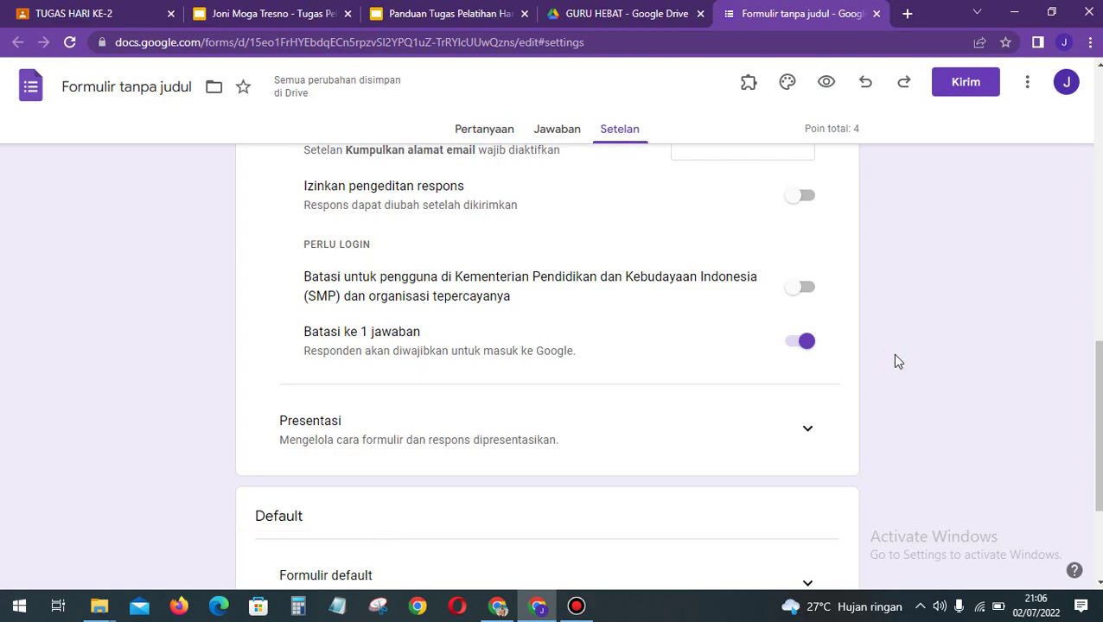
left_click(807, 342)
scroll(968, 424, "down", 1)
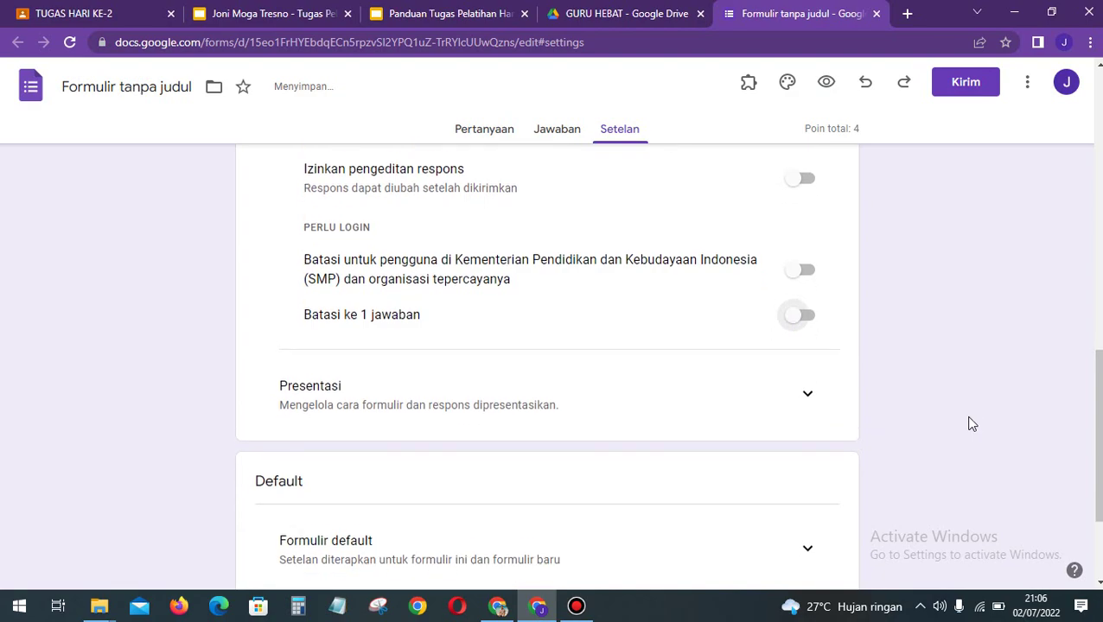
Step: In the presentation settings, stop offering a link to submit another response
left_click(809, 370)
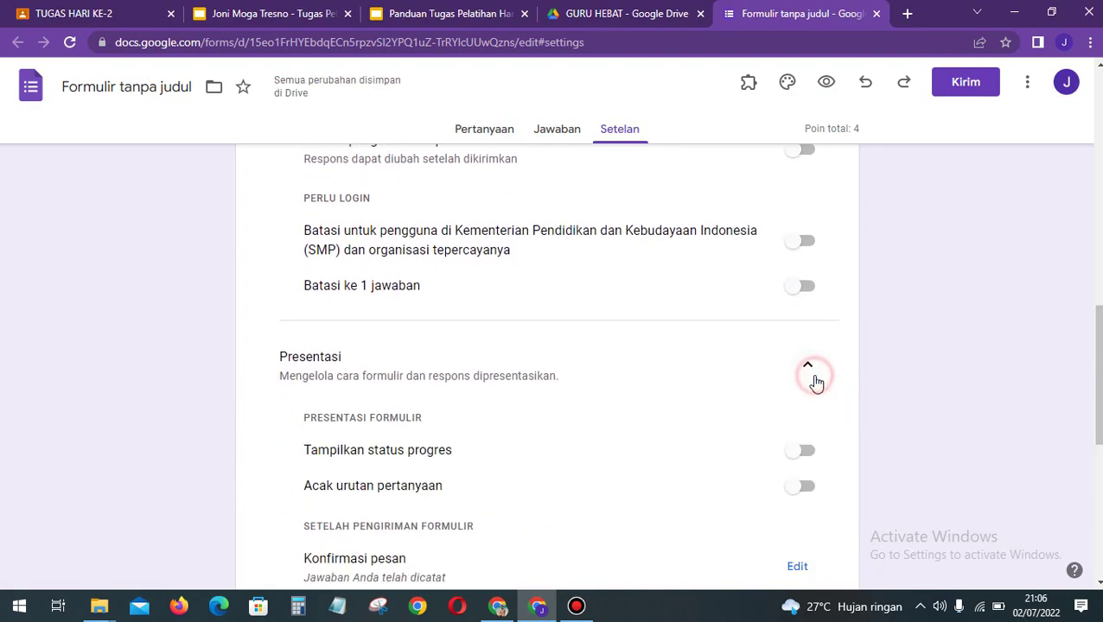
scroll(1027, 447, "down", 3)
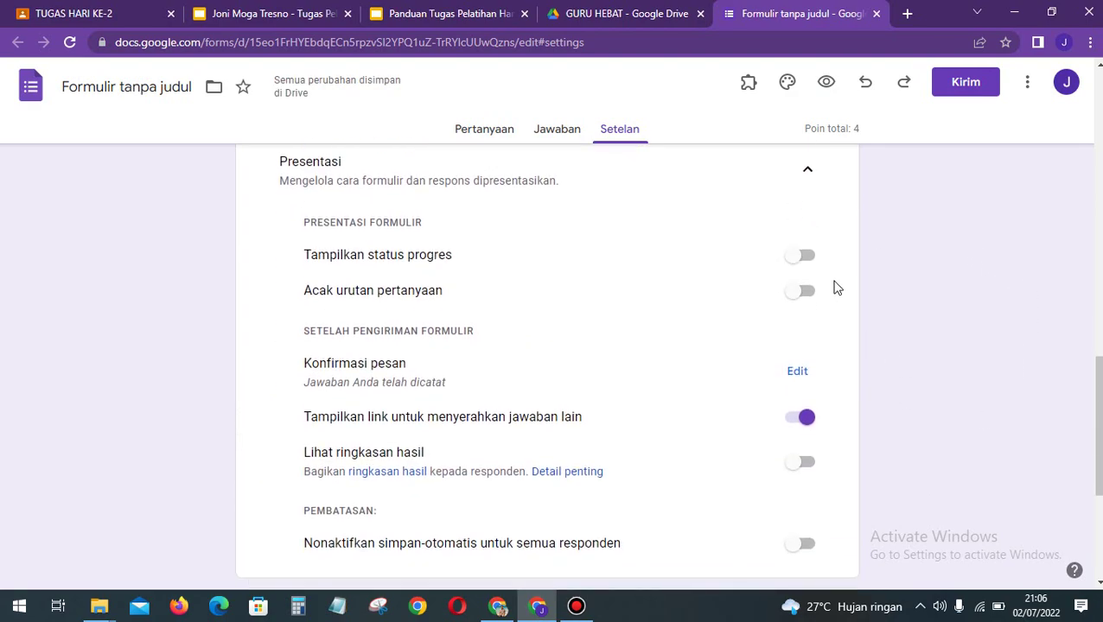
scroll(962, 430, "down", 2)
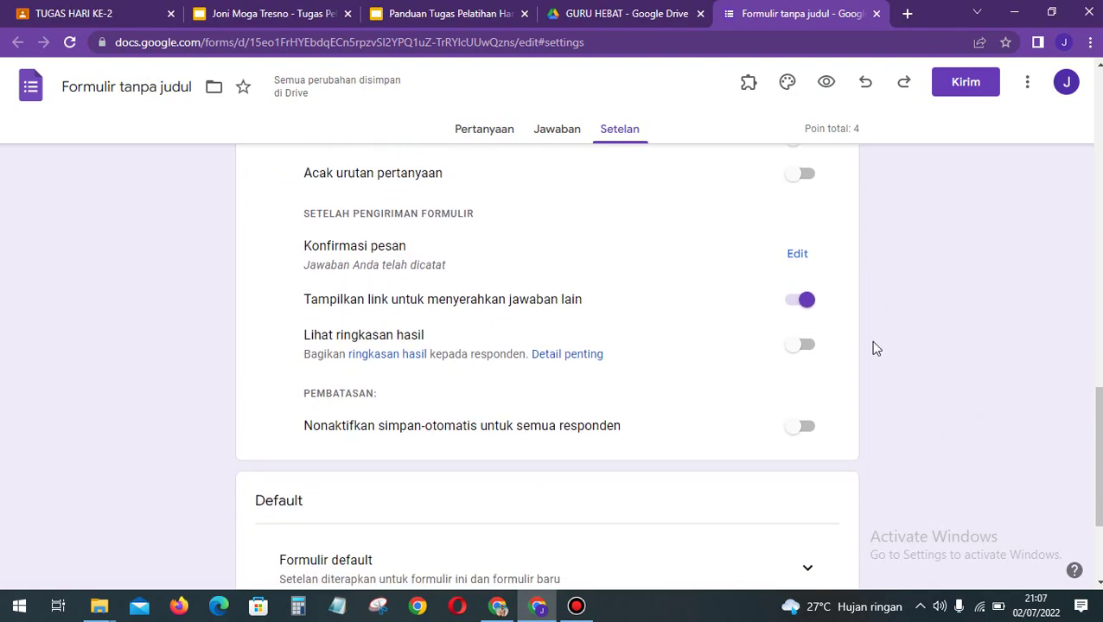
left_click(806, 302)
Step: Save the confirmation message 'TERIMAKASIH TELAH MENGIKUTI UJIAN. SEMOGA SUKSES'
scroll(947, 388, "up", 1)
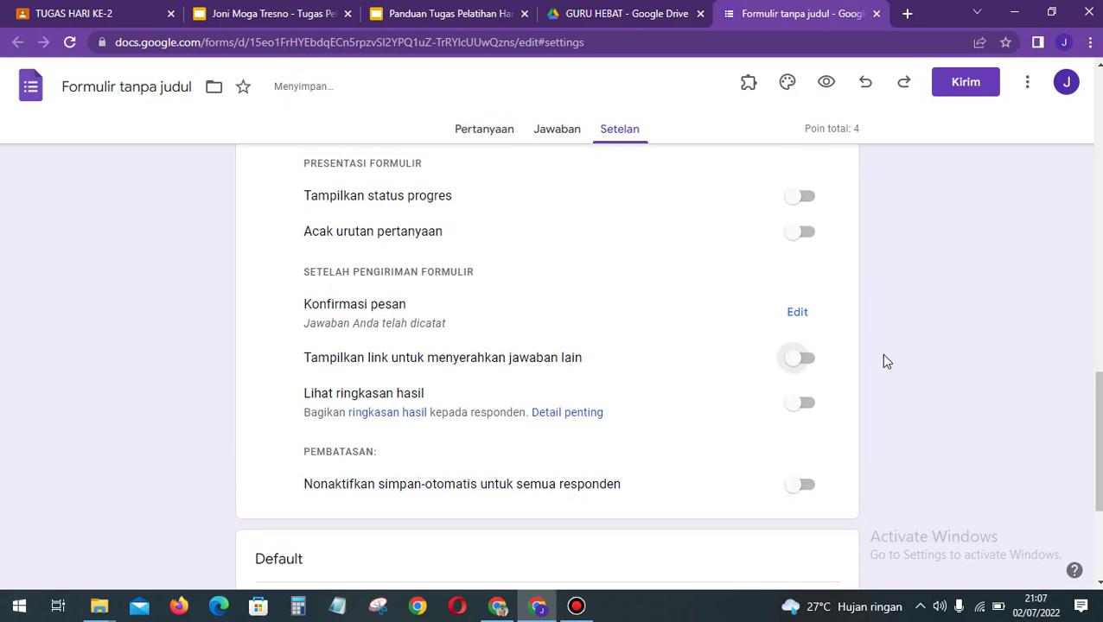
left_click(800, 315)
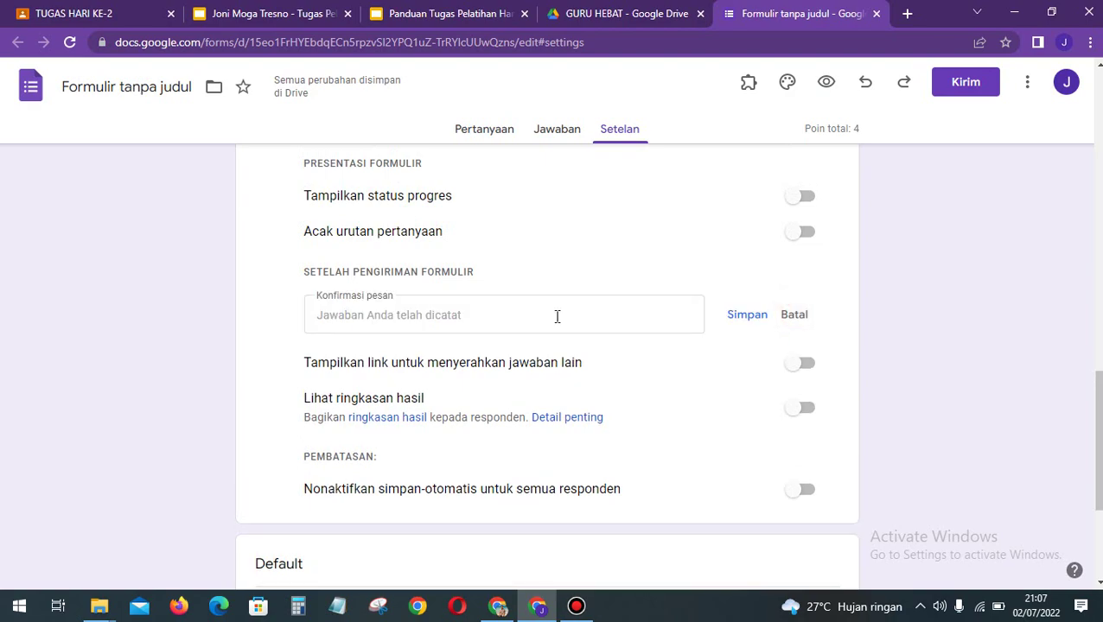
left_click(557, 317)
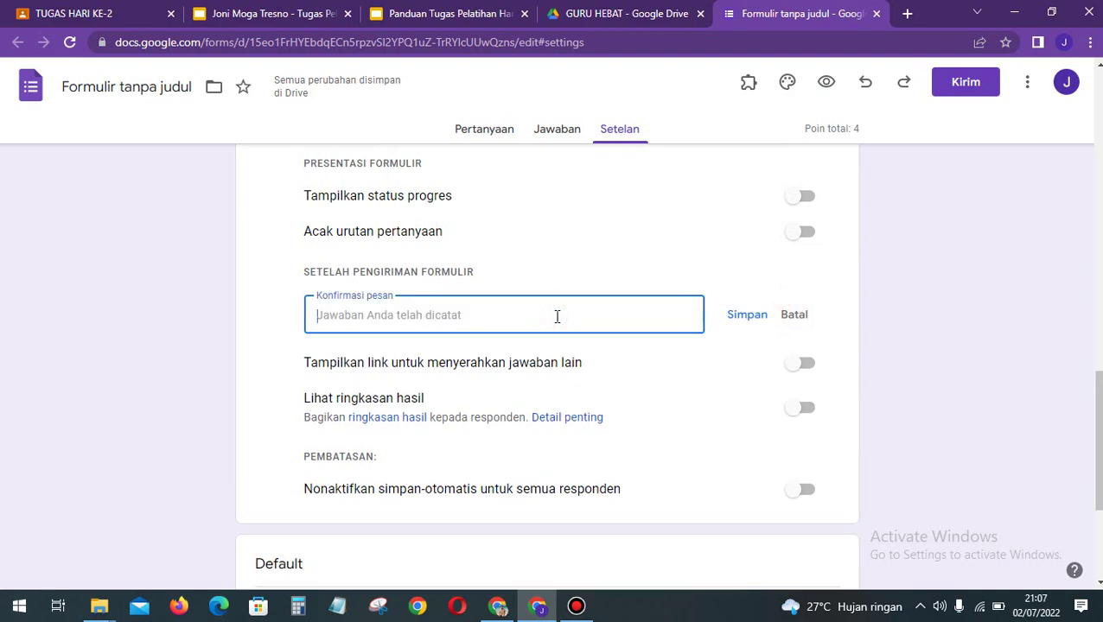
type("TERIMAKASIH TEL")
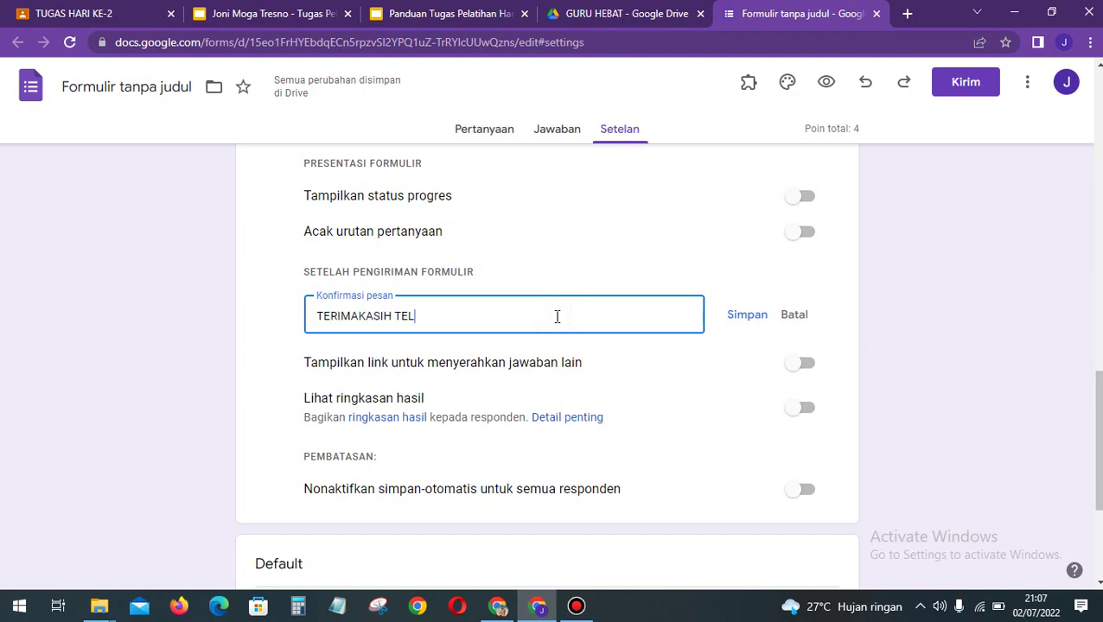
type("AH MENGIKUTI")
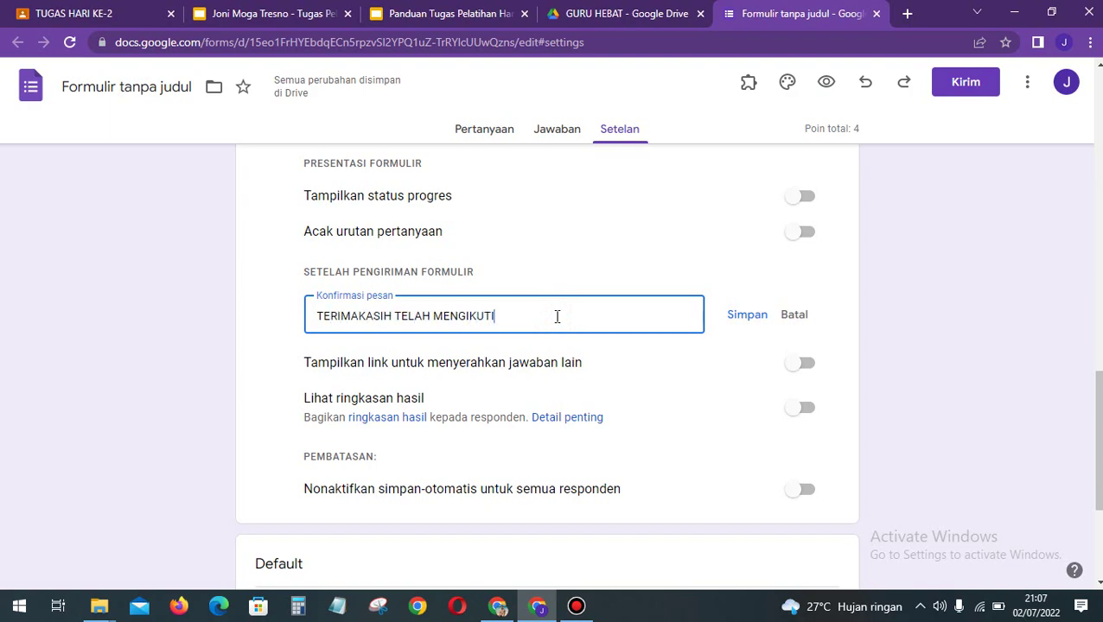
type(" UJIAN. SEMOGA SUKSES")
left_click(745, 319)
Step: Under the default settings, switch on 'Buat pertanyaan wajib diisi secara default'
scroll(932, 377, "down", 1)
scroll(933, 378, "down", 3)
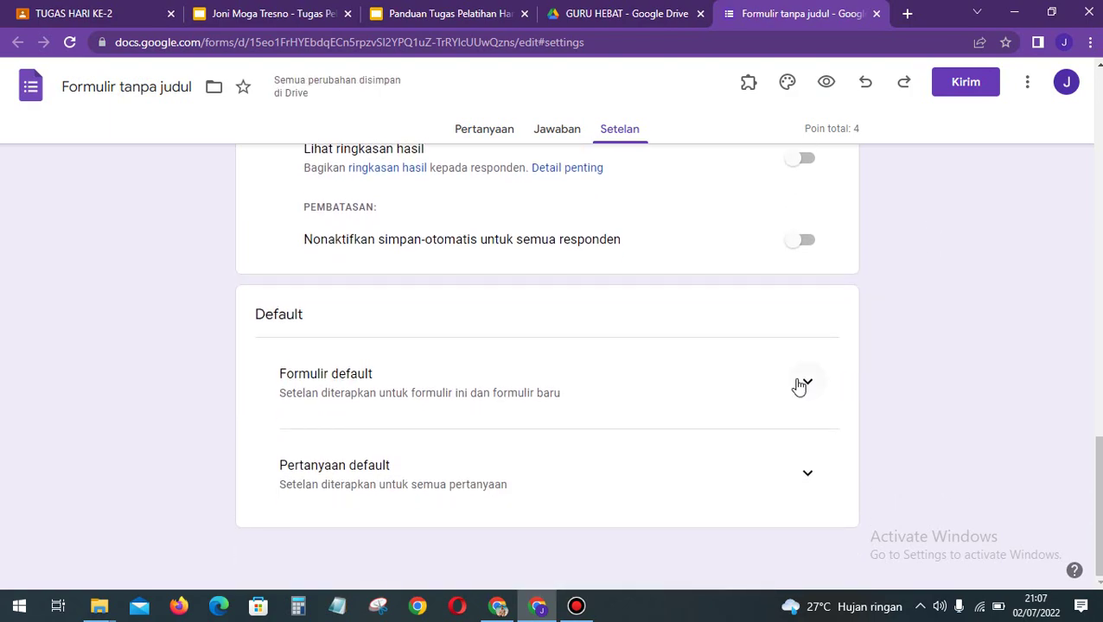
left_click(802, 385)
scroll(799, 386, "down", 1)
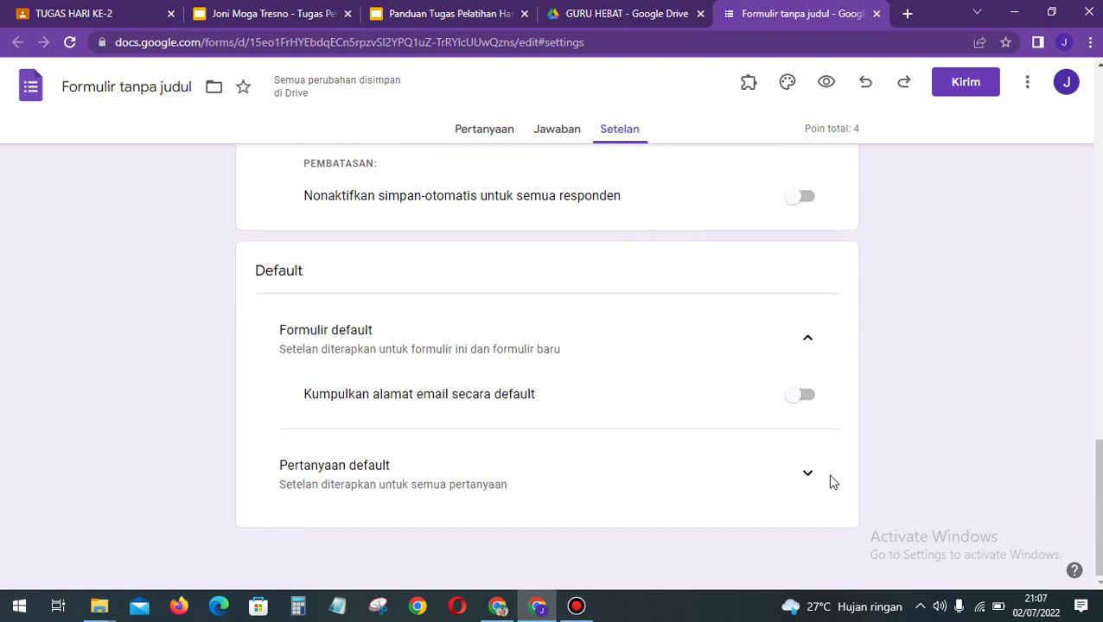
left_click(806, 472)
scroll(929, 449, "down", 1)
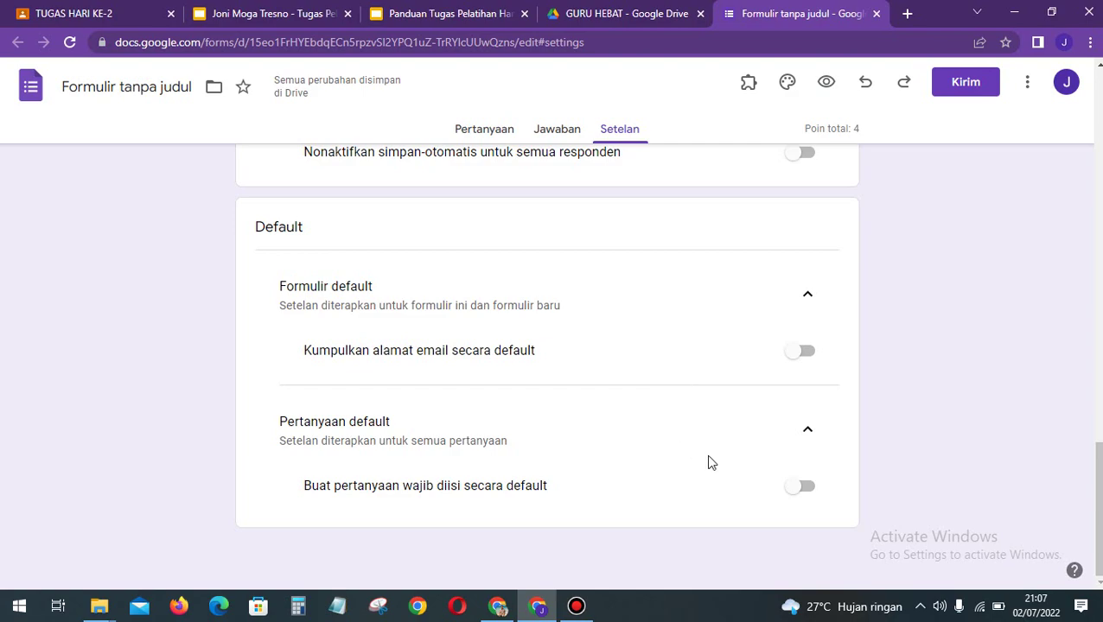
left_click(811, 492)
Step: On the Pertanyaan page, replace 'Formulir tanpa judul' with the title KUIS GOOGLE FORM
left_click(477, 134)
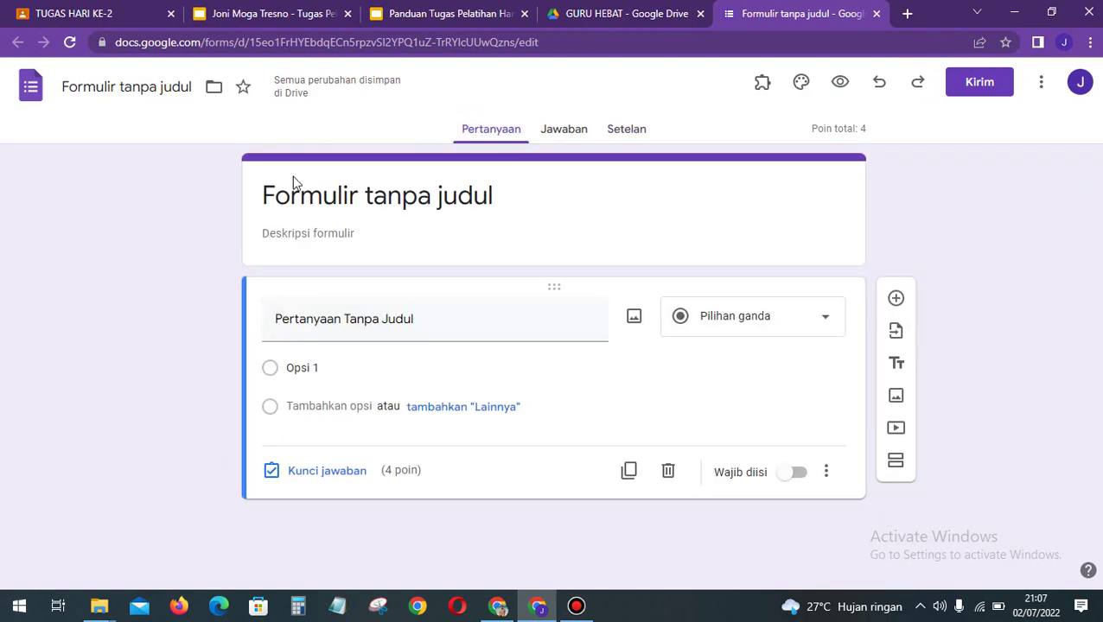
left_click(376, 190)
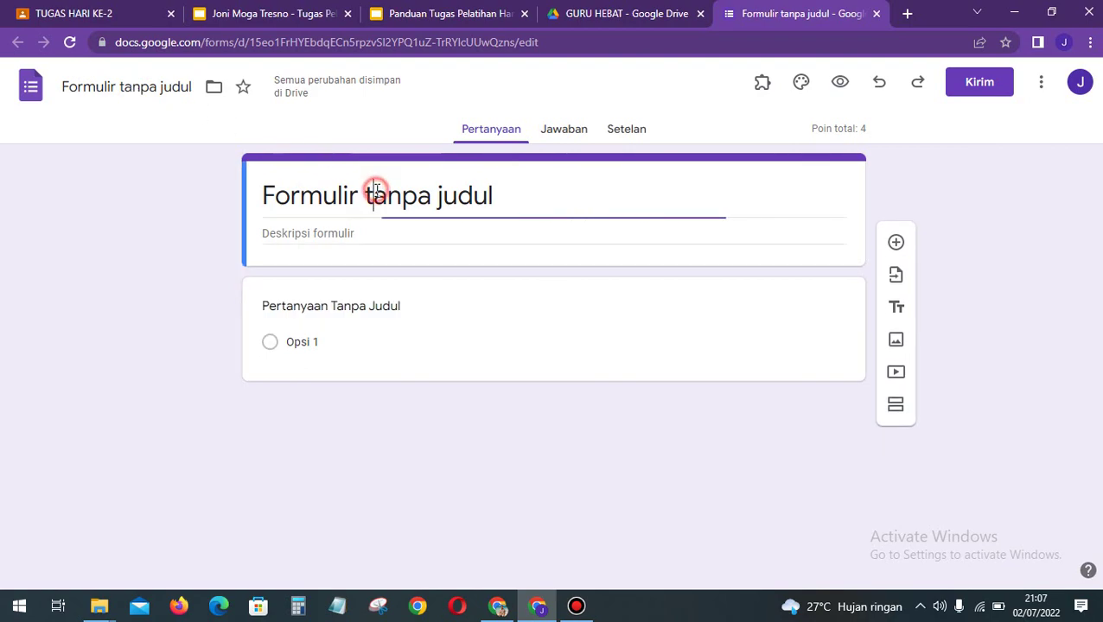
left_click_drag(517, 209, 250, 192)
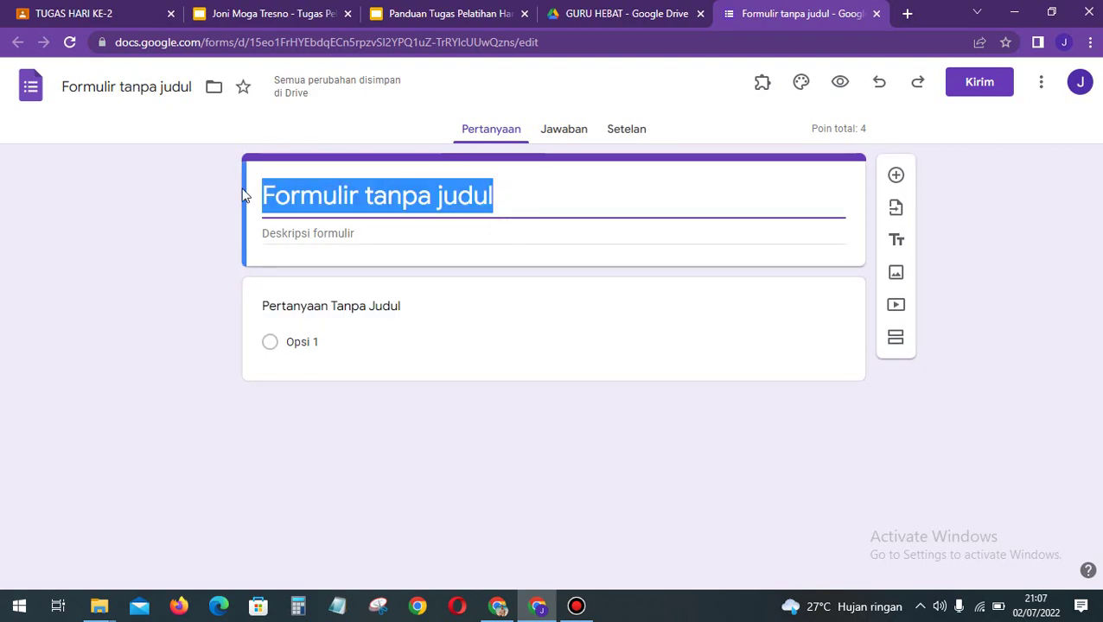
type("KUIS")
type("G")
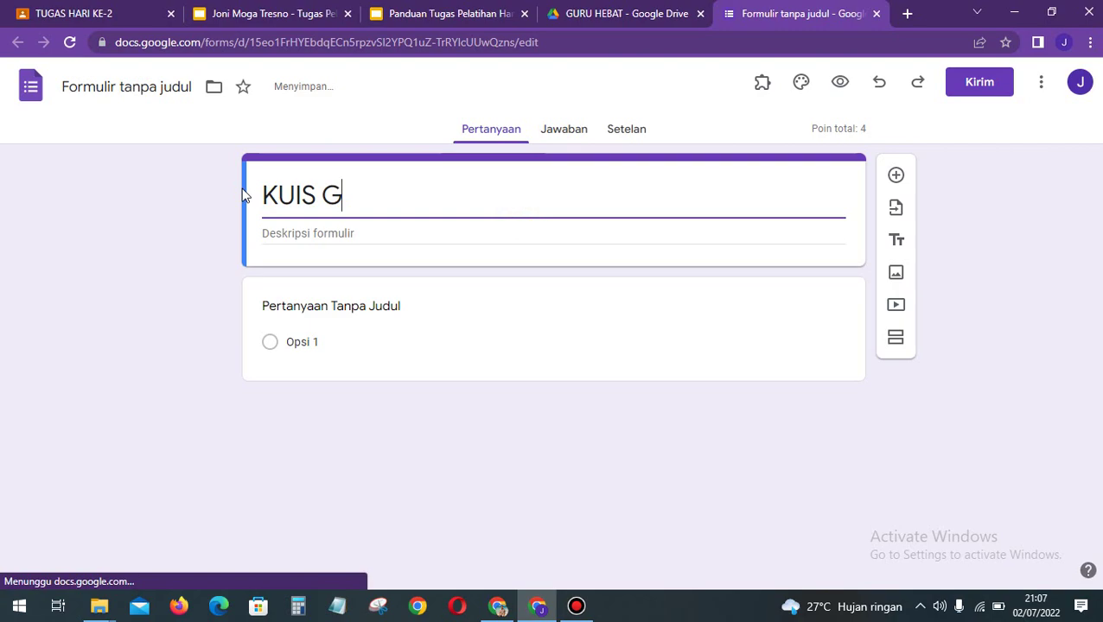
type("OOGLE FORM")
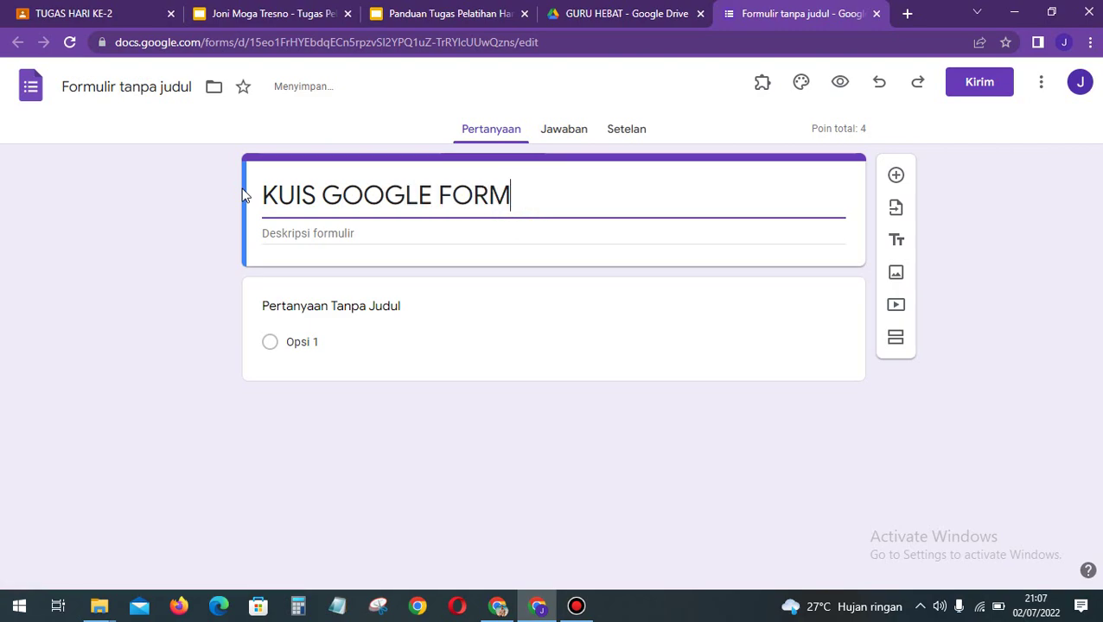
left_click(314, 231)
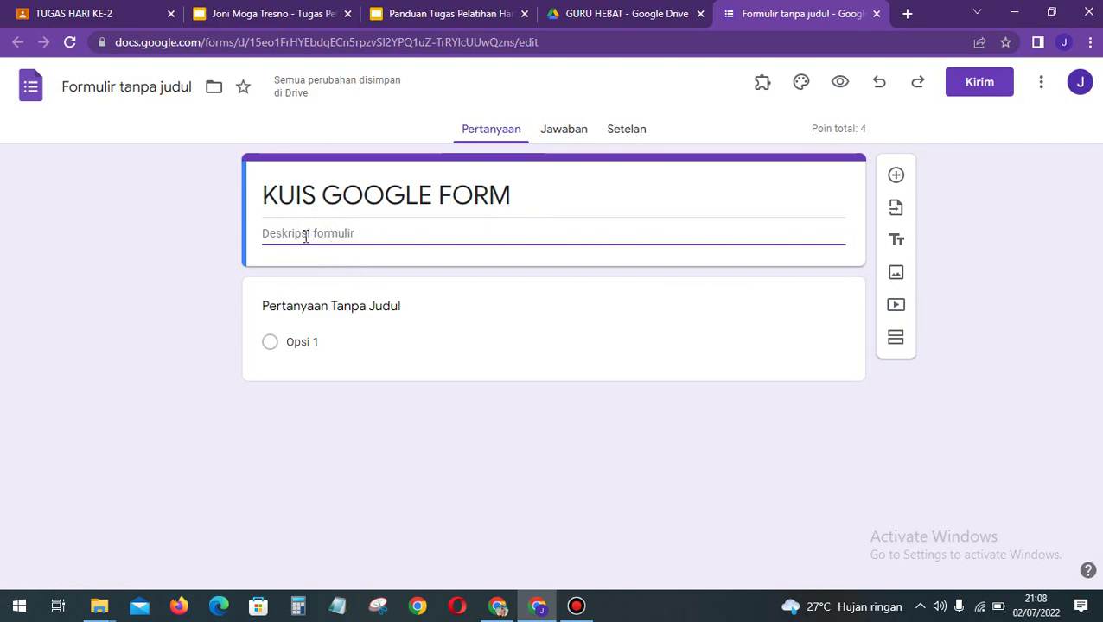
left_click(378, 290)
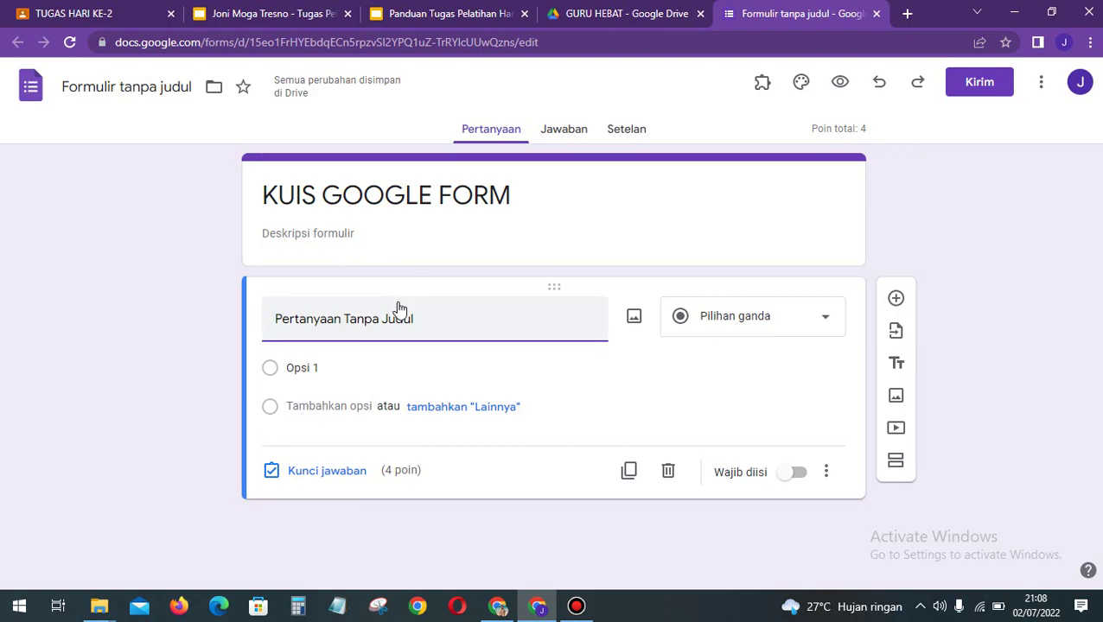
Step: Title the first question NAMA as a required short answer, then add a new question below it
left_click_drag(440, 320, 263, 325)
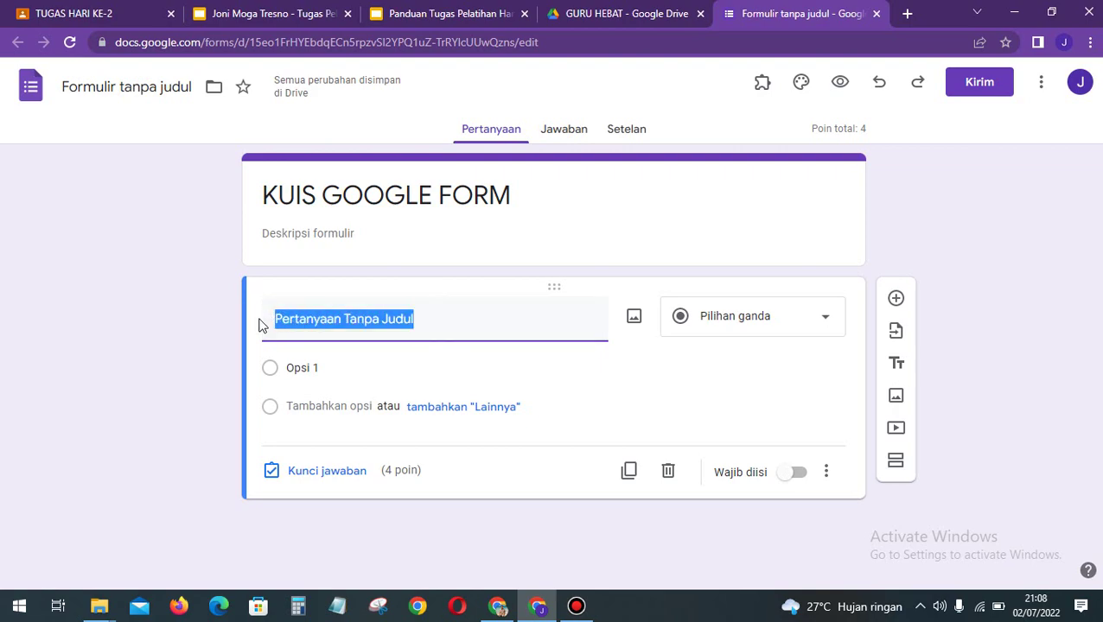
type("NAMA")
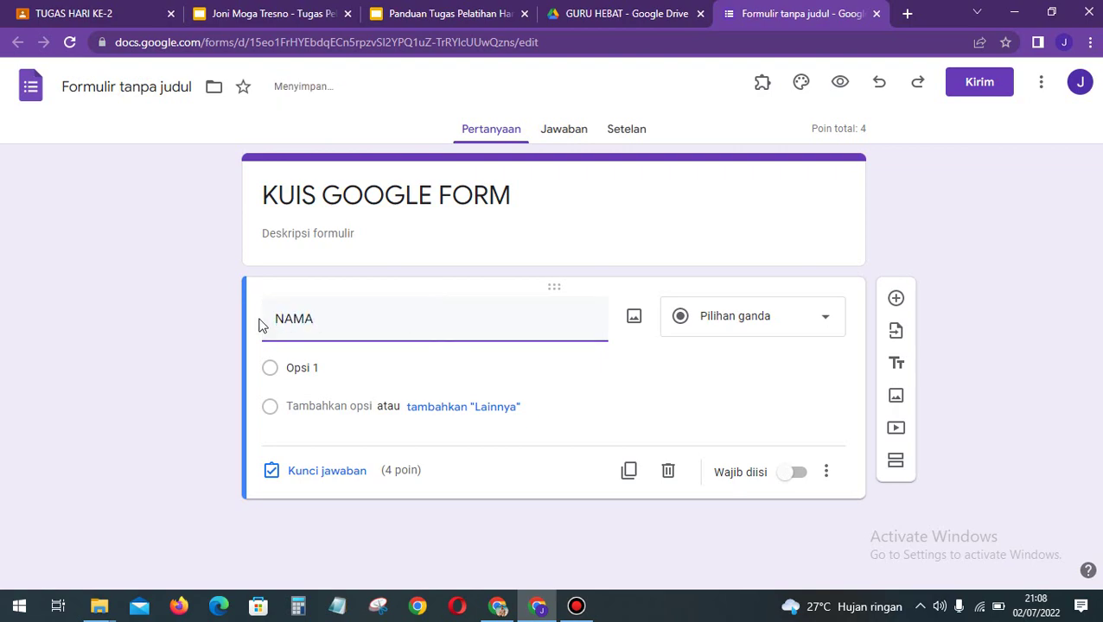
left_click(199, 316)
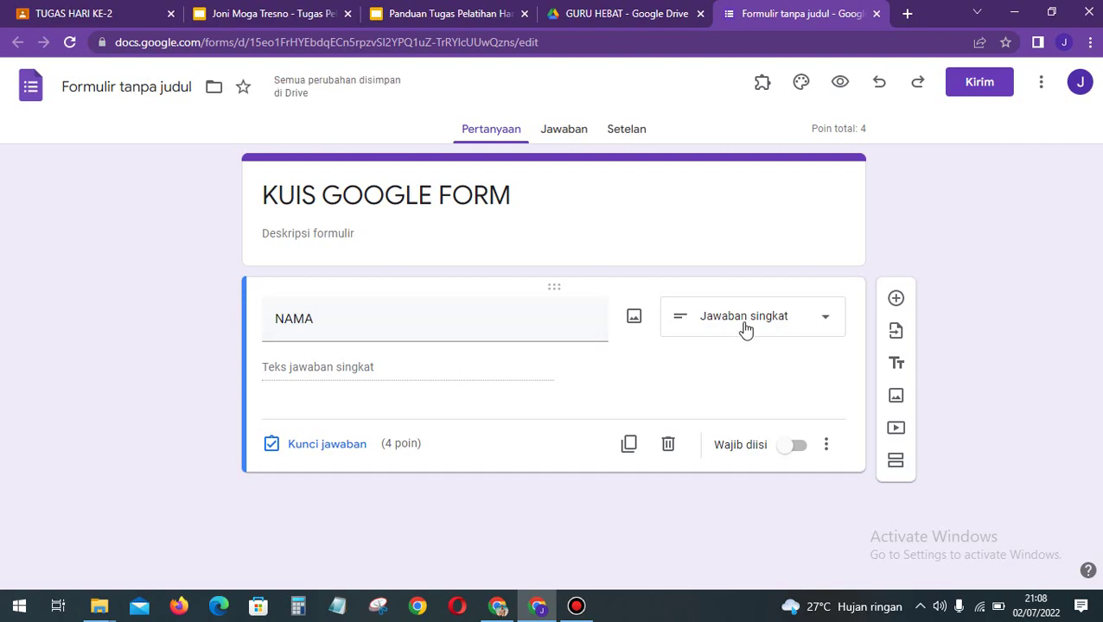
left_click(798, 311)
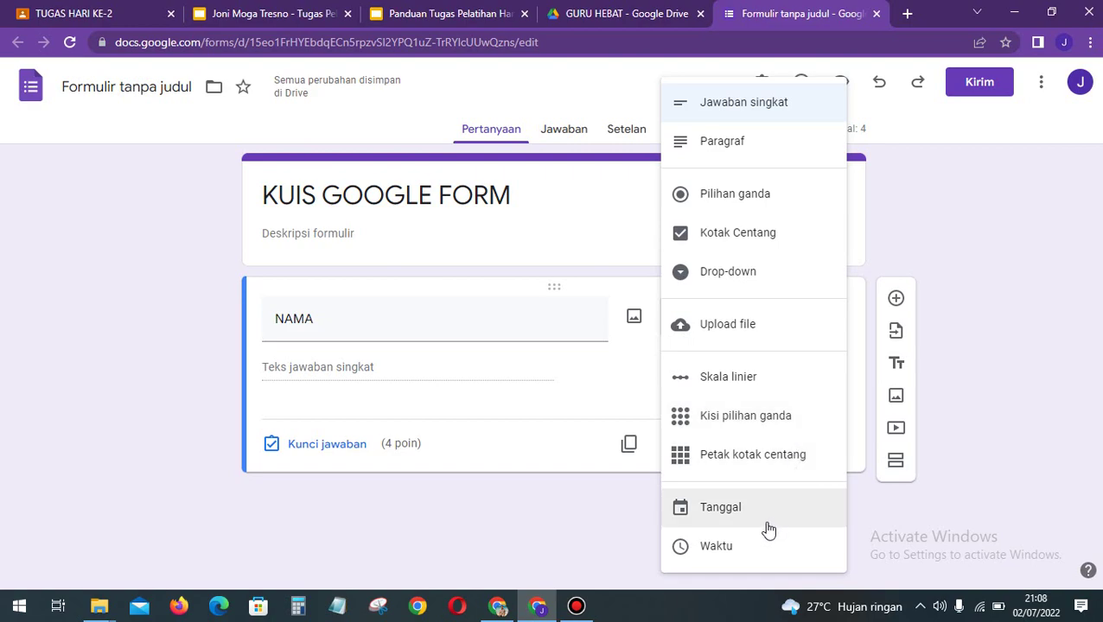
left_click(194, 372)
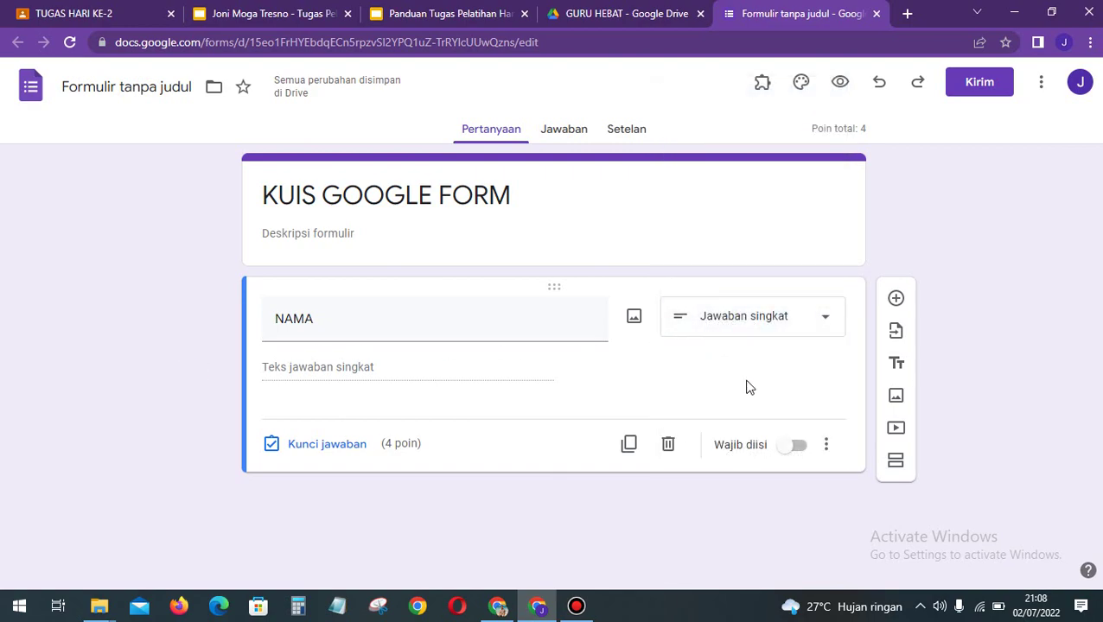
left_click(797, 446)
left_click(976, 399)
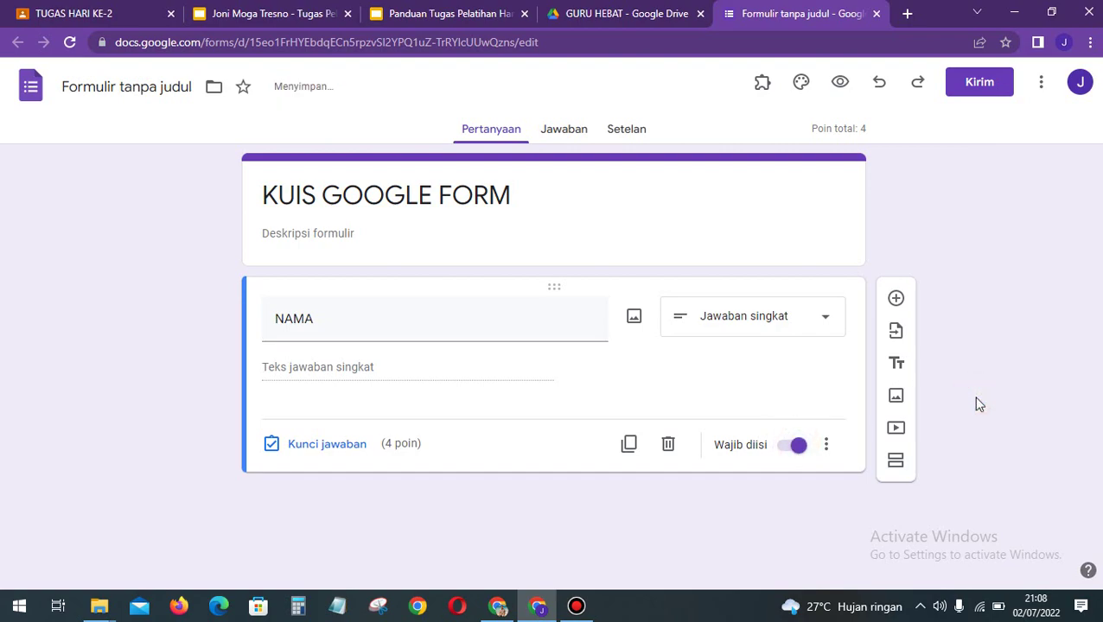
left_click(896, 299)
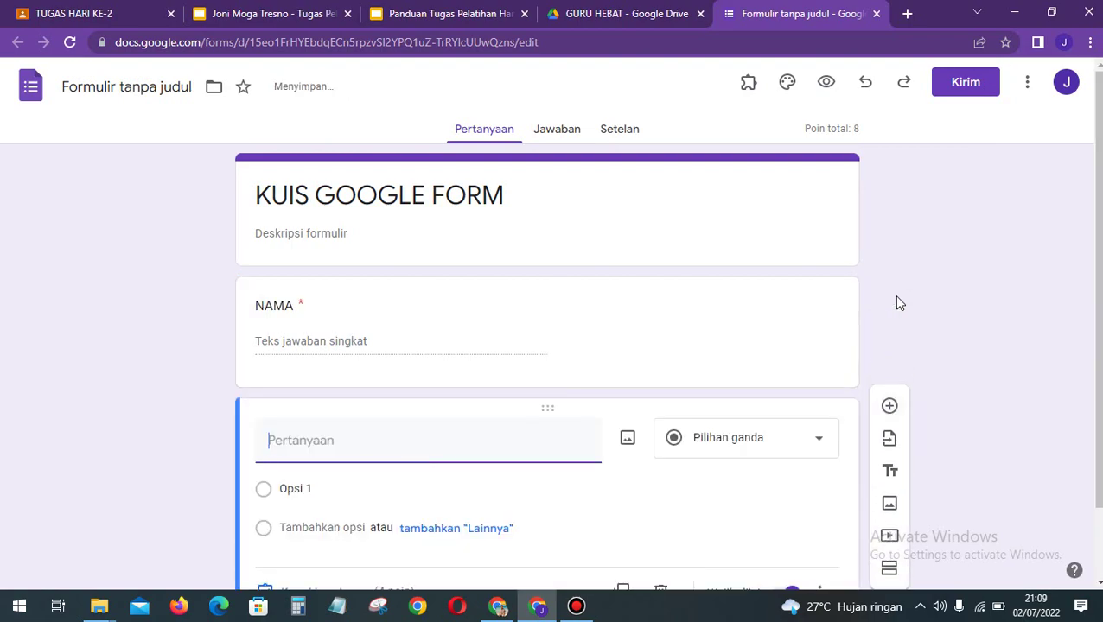
left_click(436, 440)
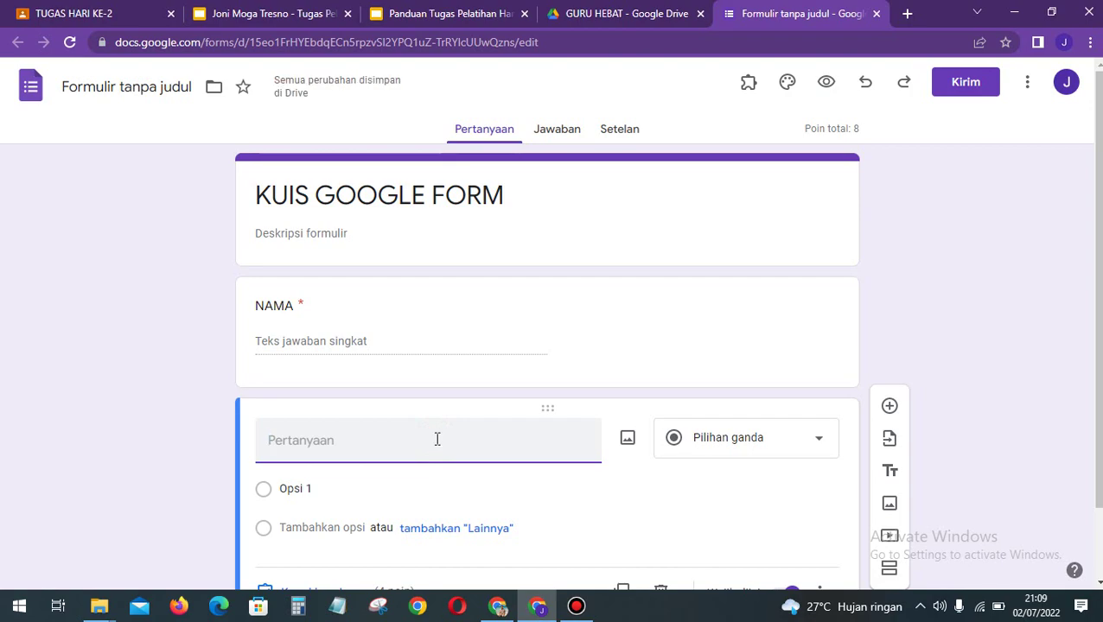
Step: Title the new question KELAS and change its type to Drop-down
type("KELAS")
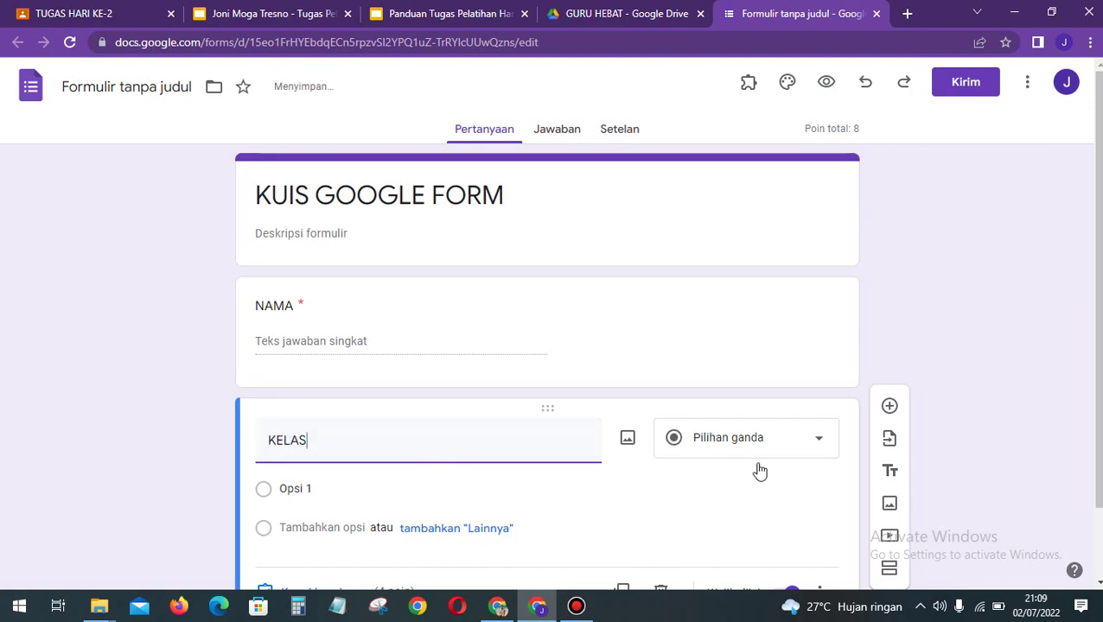
left_click(1027, 313)
left_click(785, 363)
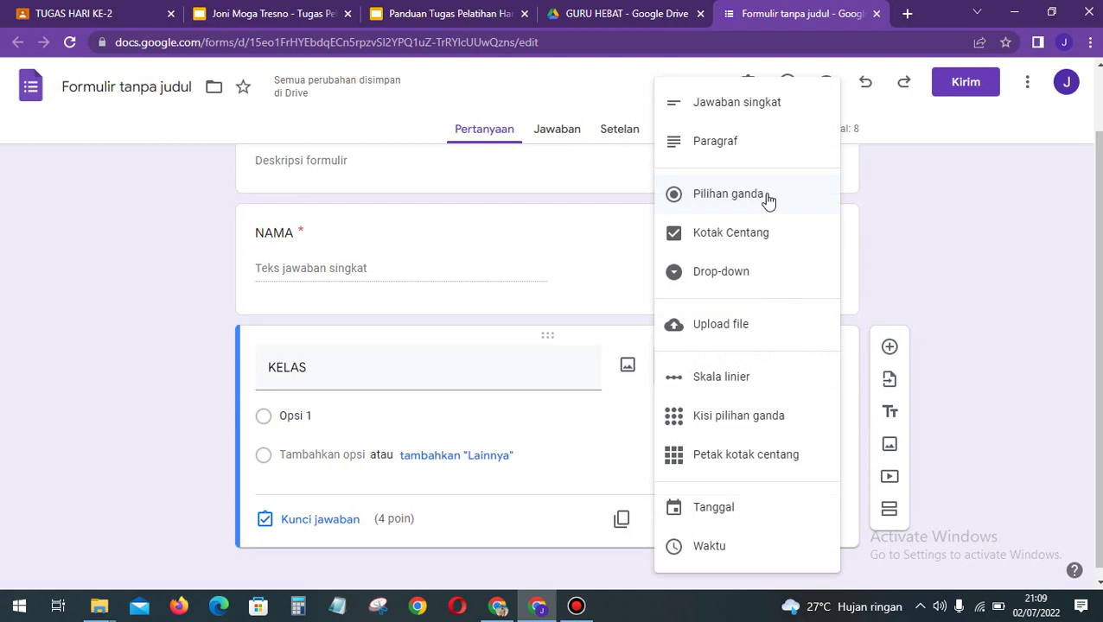
left_click(764, 273)
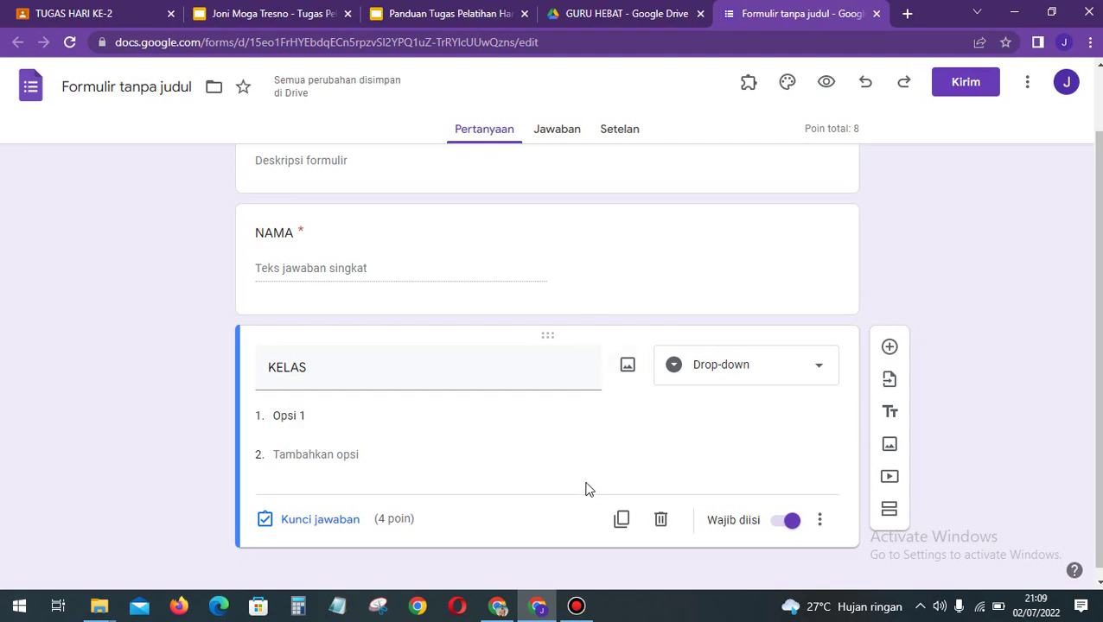
Step: Fill the KELAS drop-down with the options VII A, VII B and VII C
left_click(334, 416)
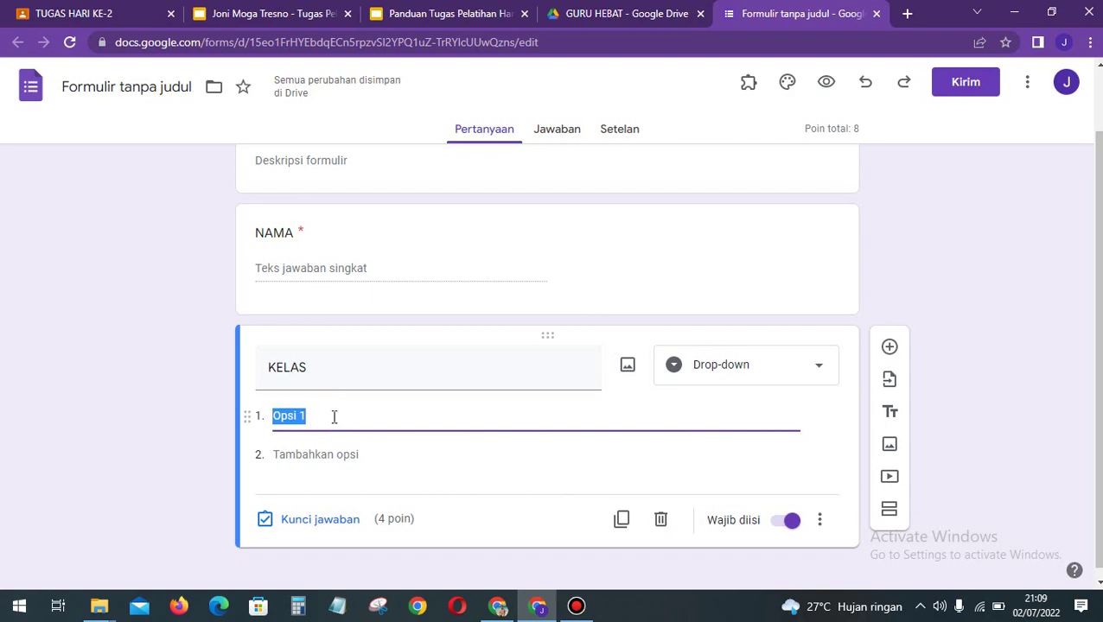
type("VII A")
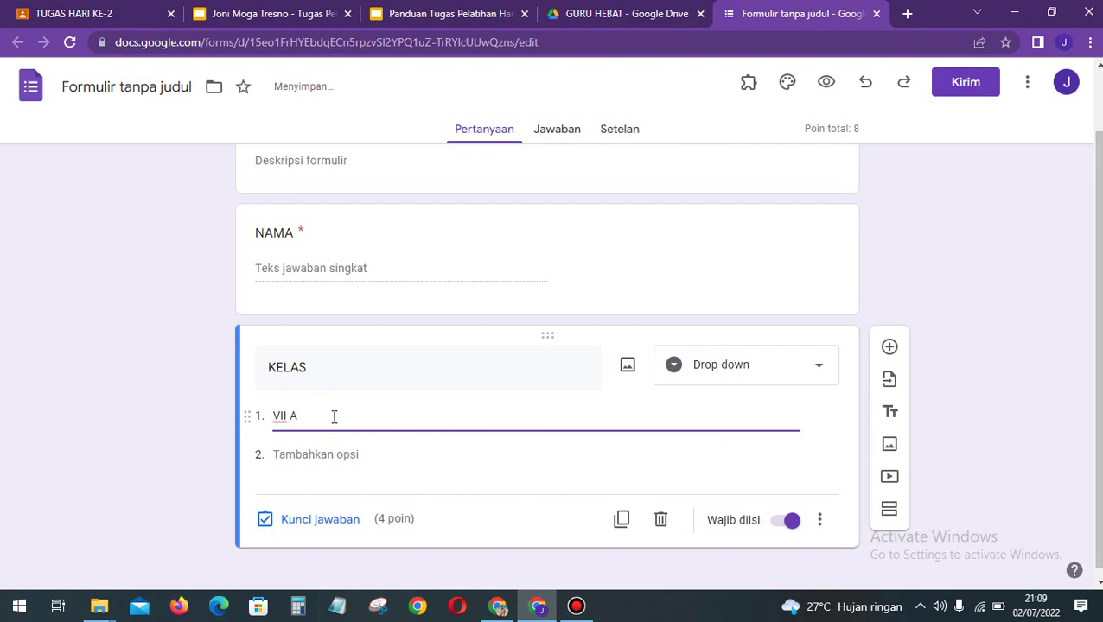
key("Return")
type("VII B")
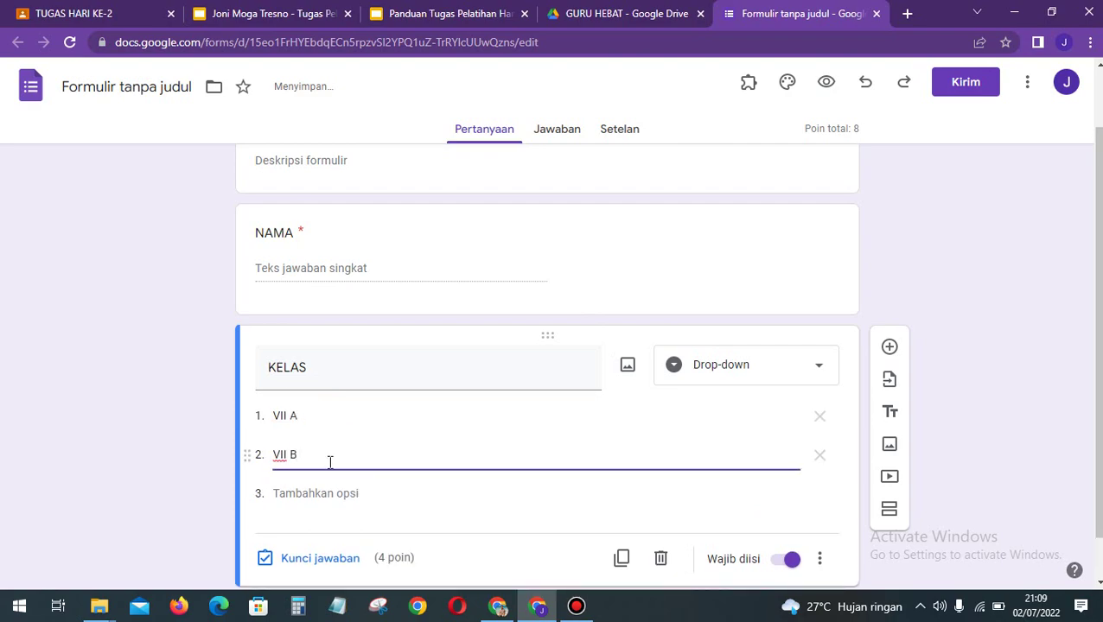
left_click(310, 494)
type("VII C")
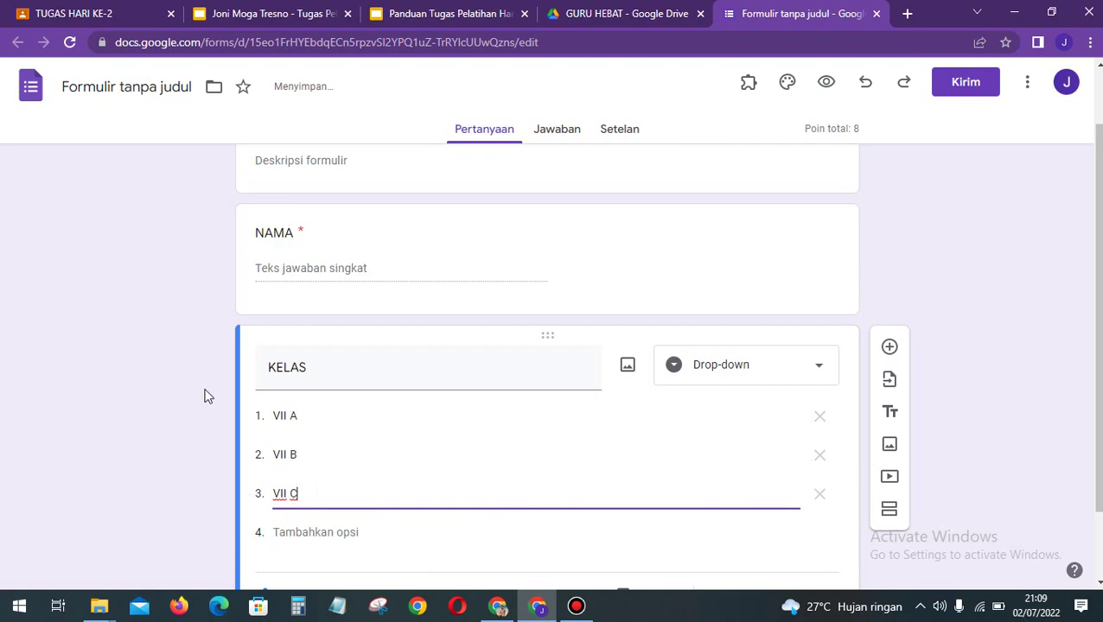
left_click(188, 411)
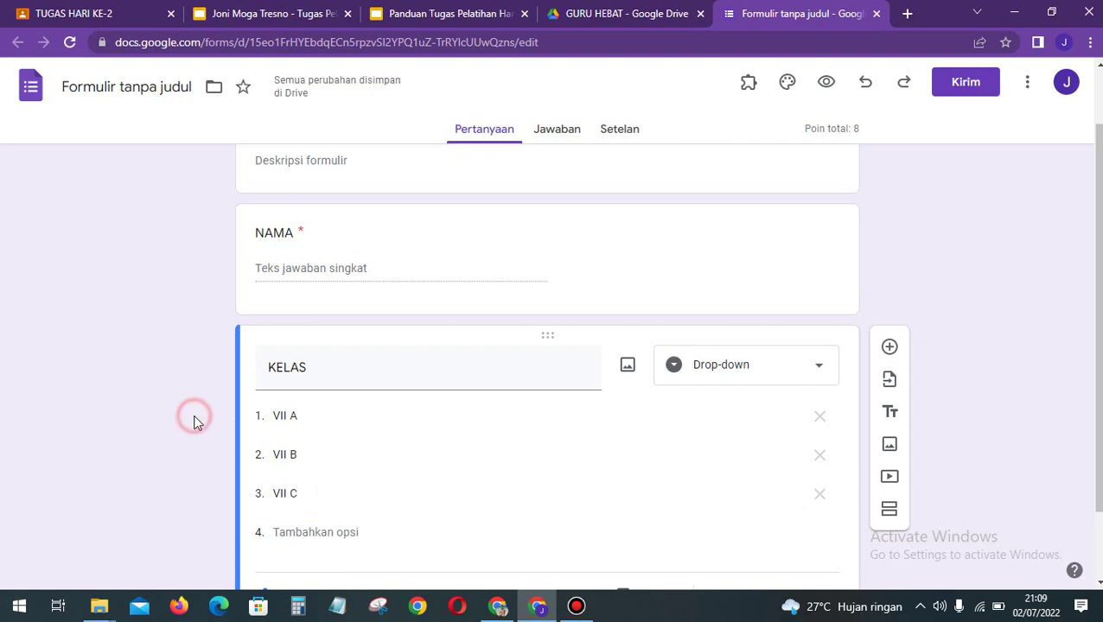
scroll(192, 415, "down", 1)
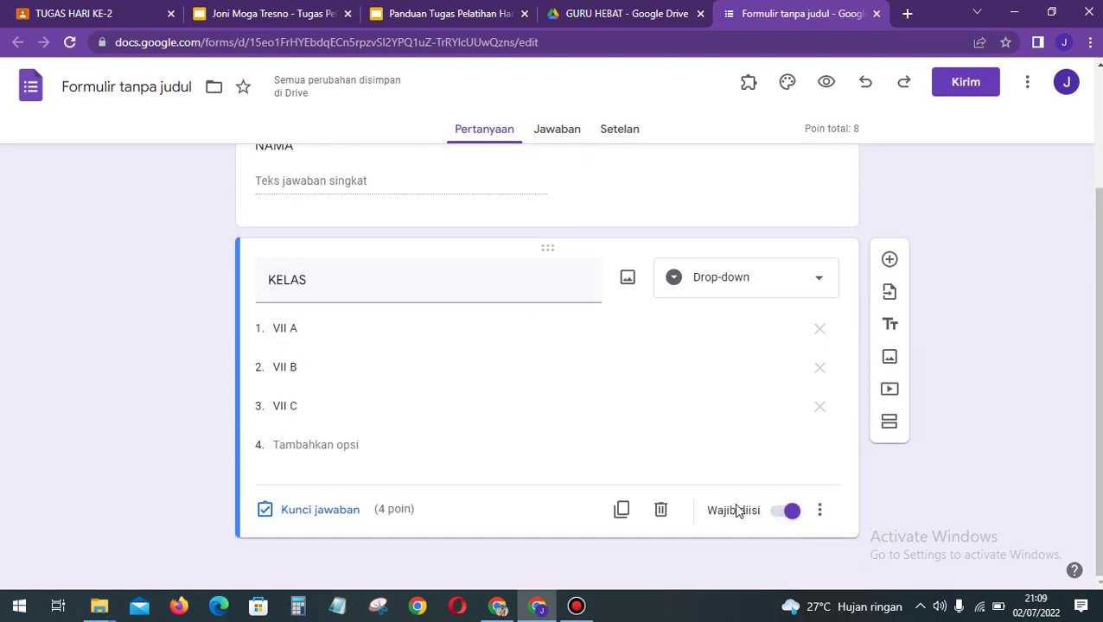
scroll(460, 389, "up", 2)
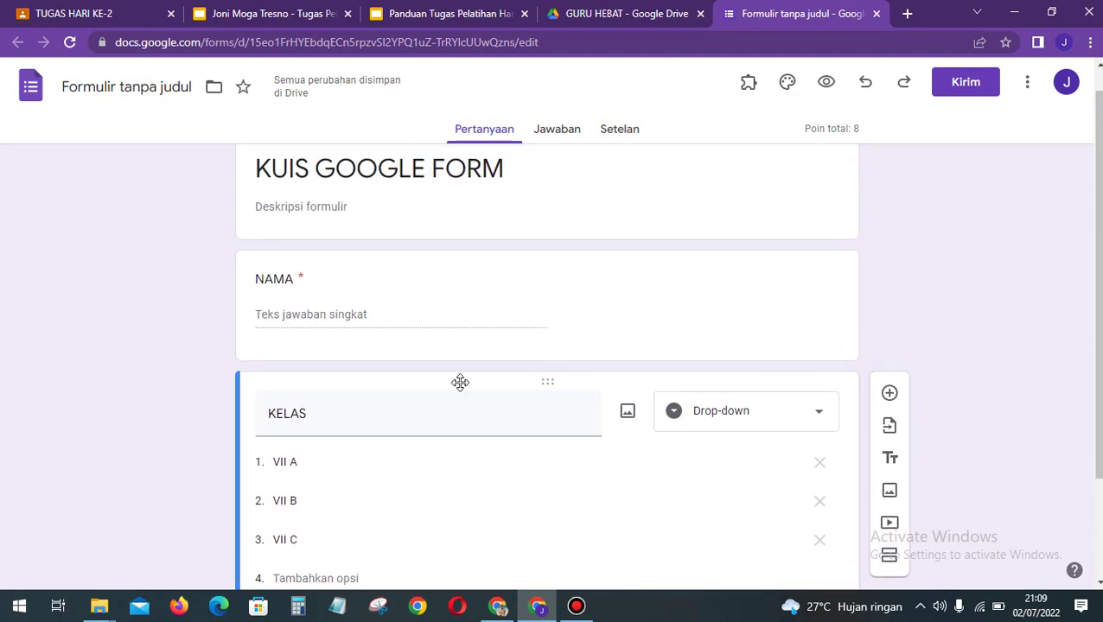
Step: Set the NAMA question's answer-key points to 0
left_click(465, 302)
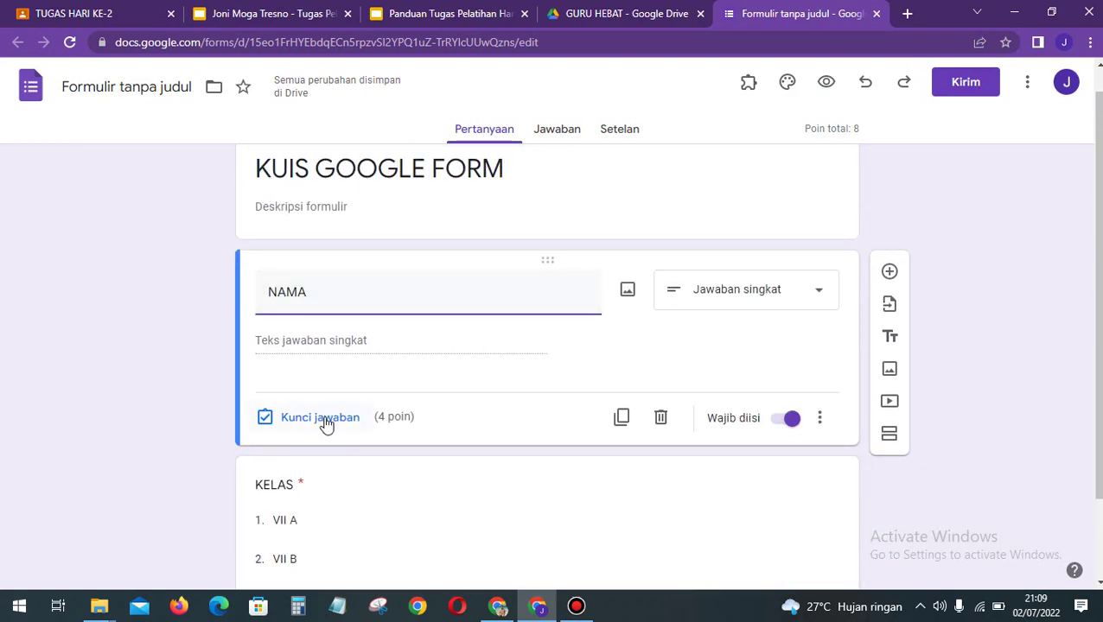
left_click(337, 418)
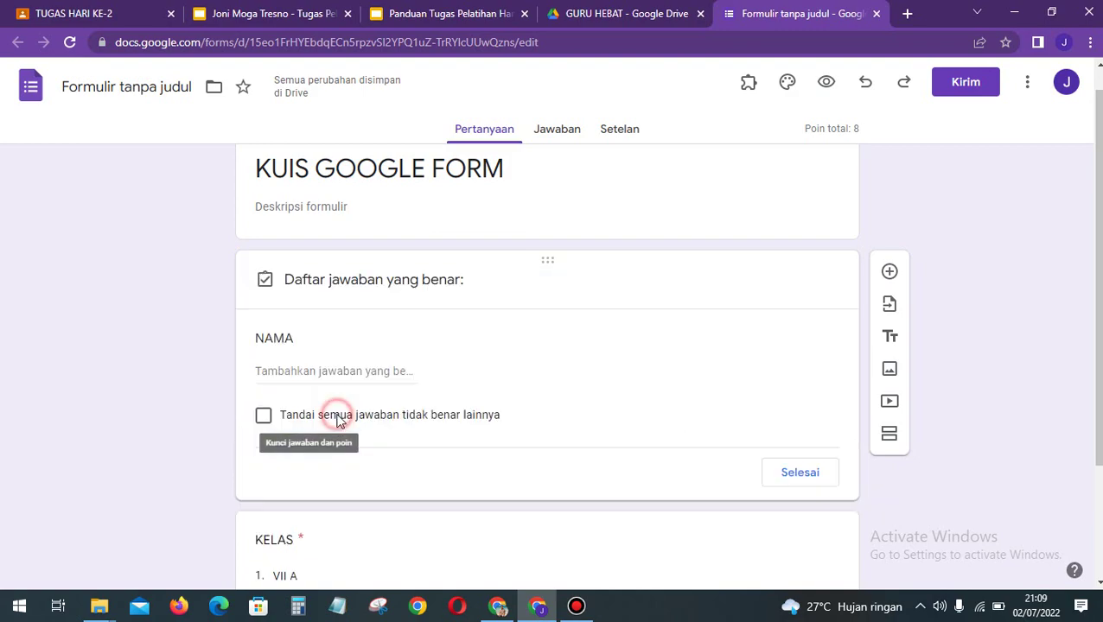
type("0")
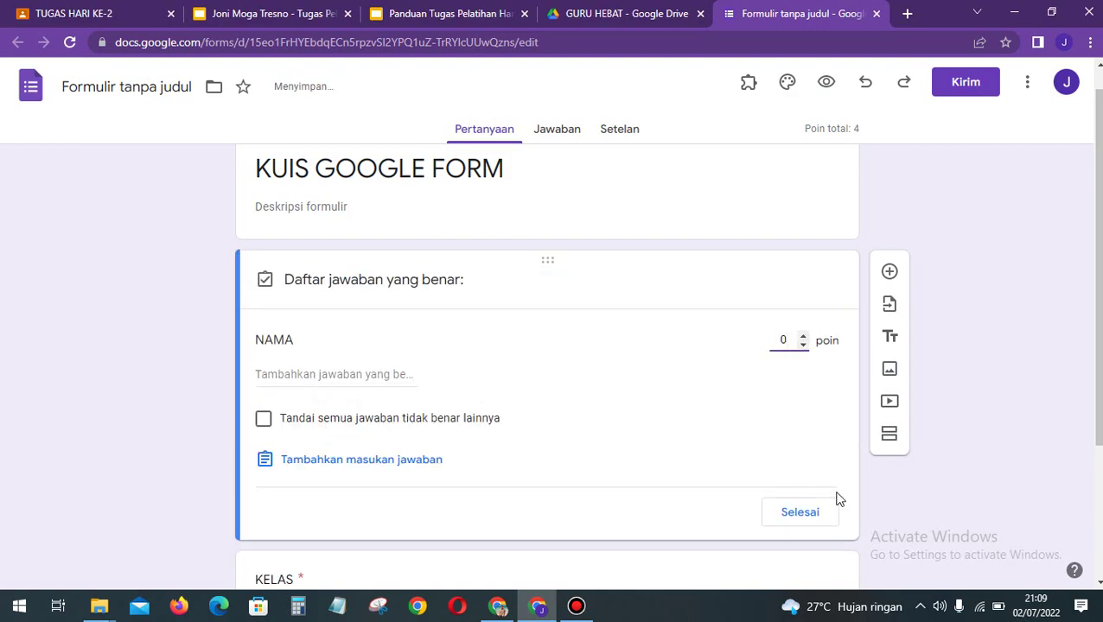
left_click(800, 513)
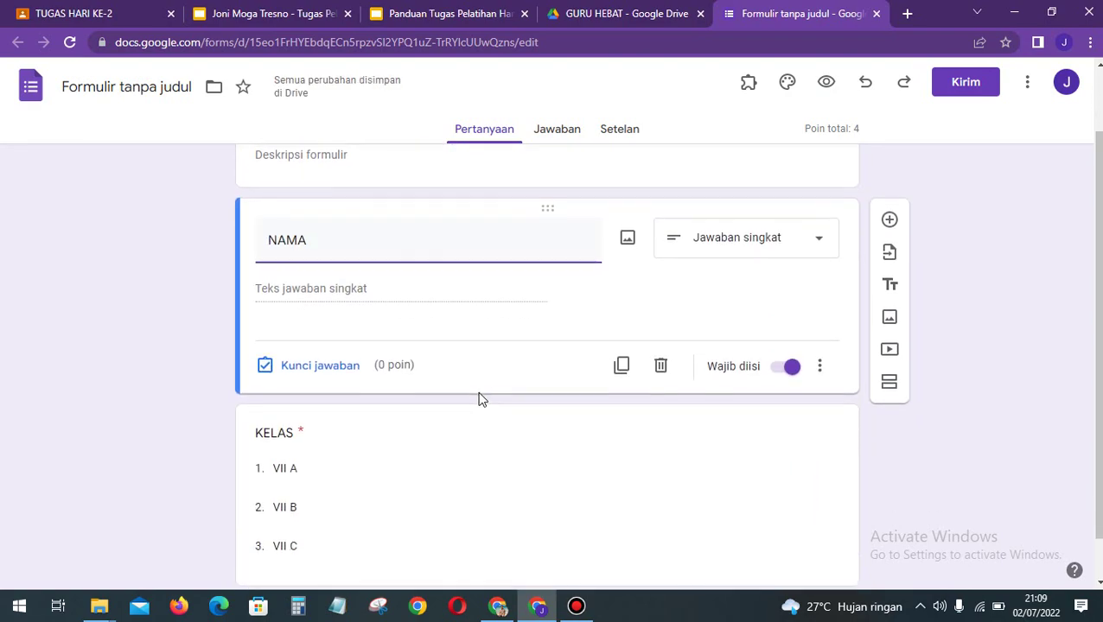
Step: Set the KELAS question's answer-key points to 0
left_click(376, 408)
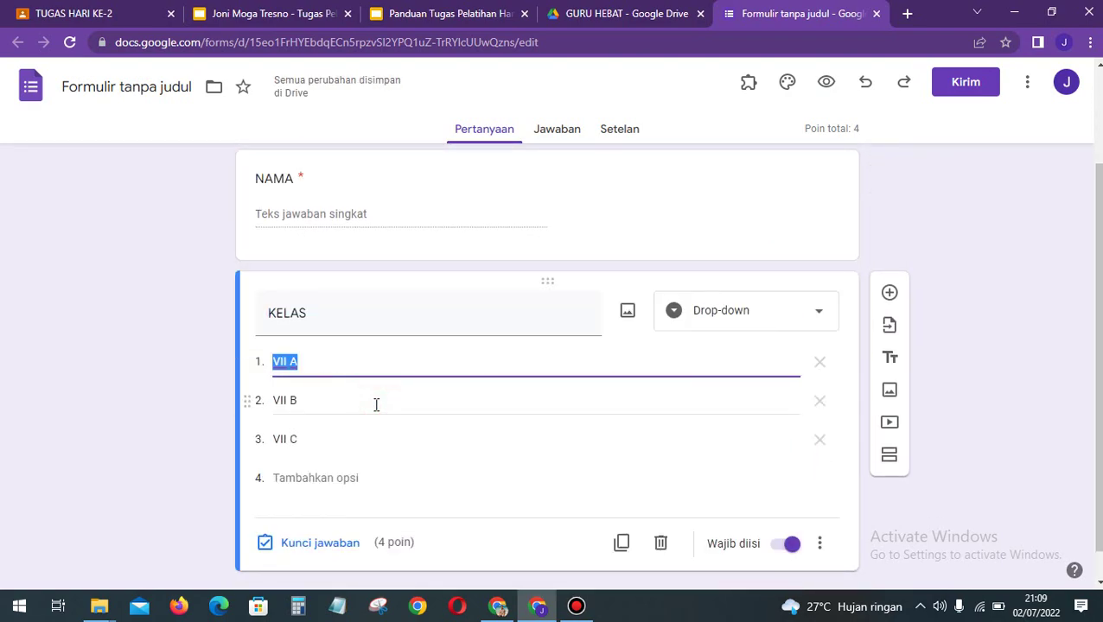
left_click(312, 510)
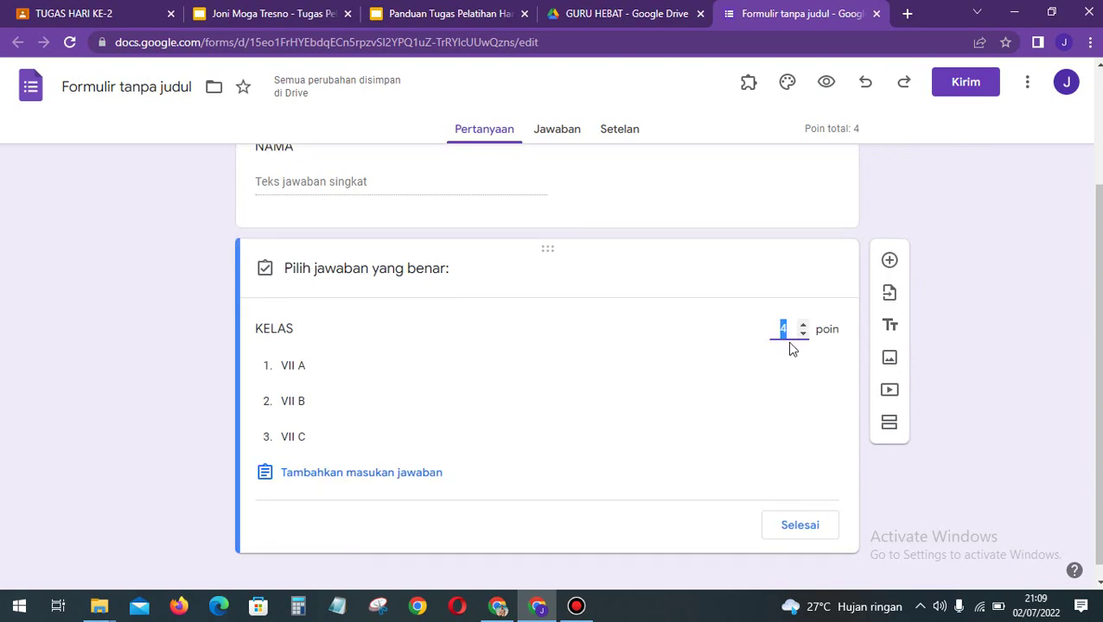
type("0")
left_click(957, 364)
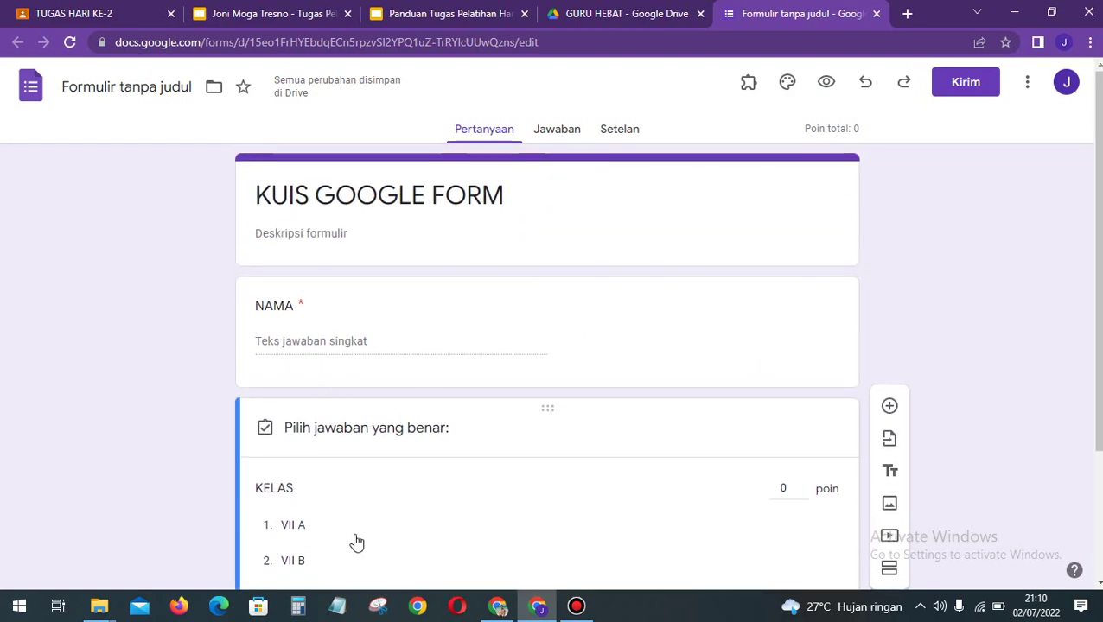
scroll(355, 540, "down", 2)
left_click(795, 515)
left_click(728, 331)
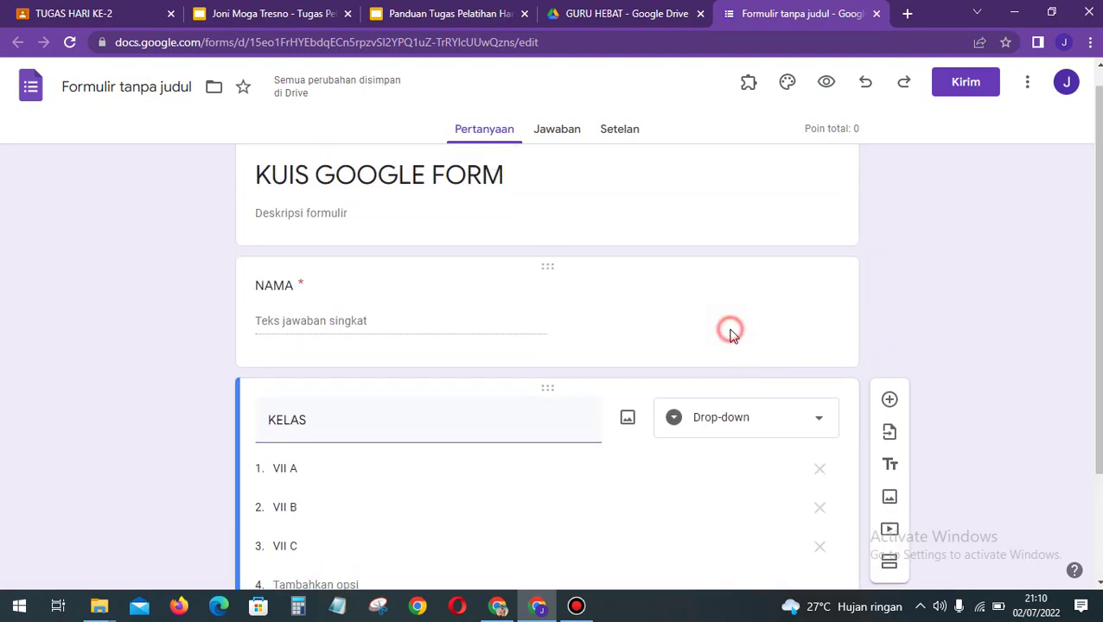
scroll(932, 424, "down", 1)
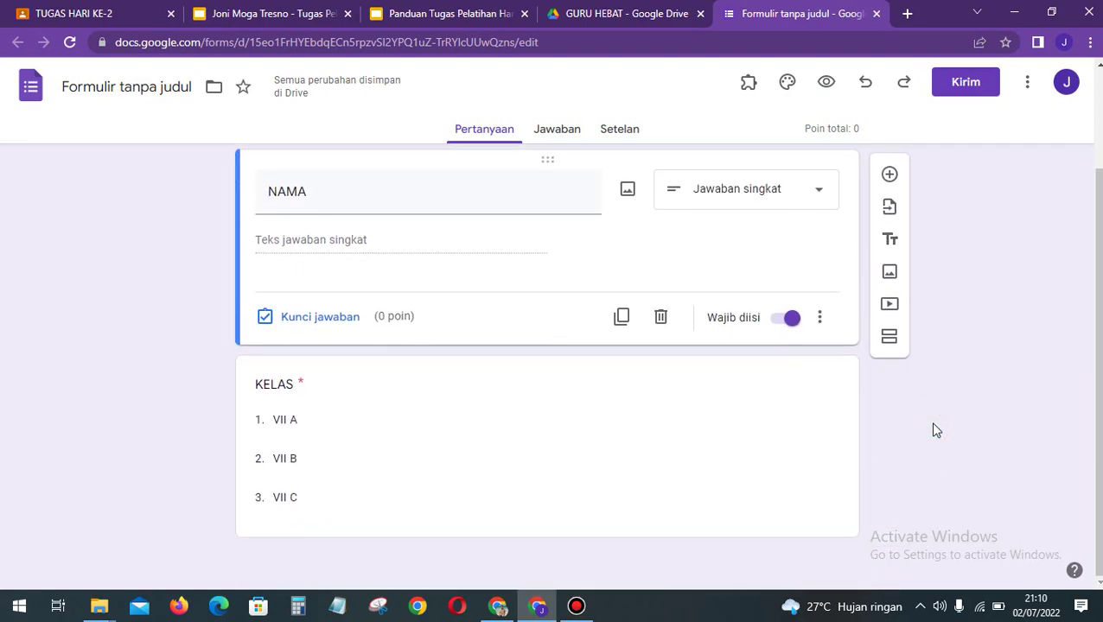
left_click(692, 450)
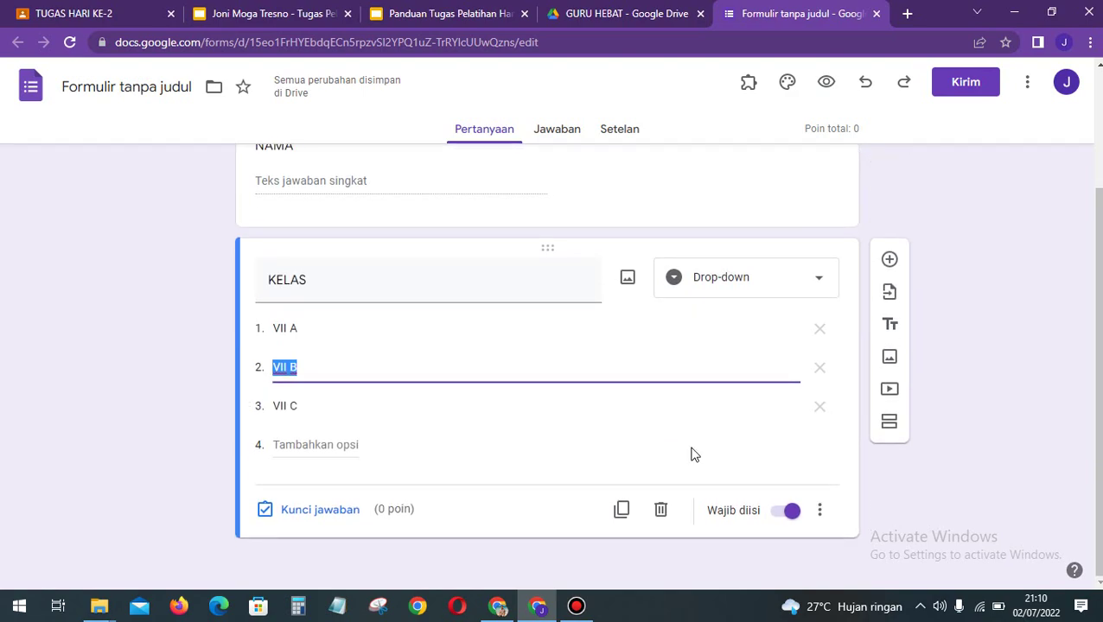
left_click(889, 262)
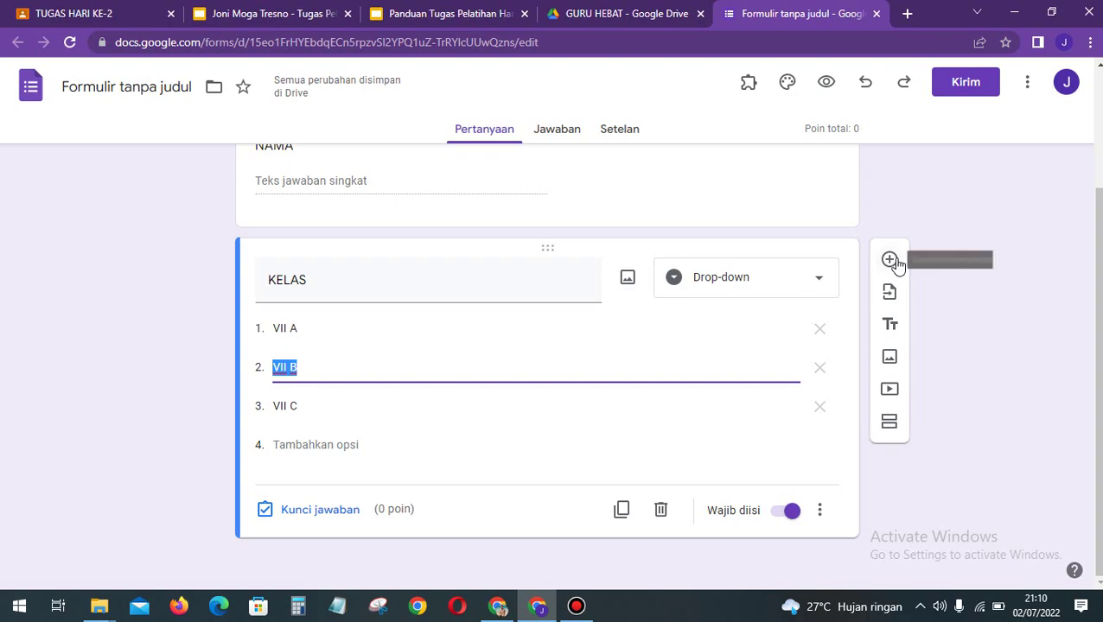
scroll(525, 374, "up", 2)
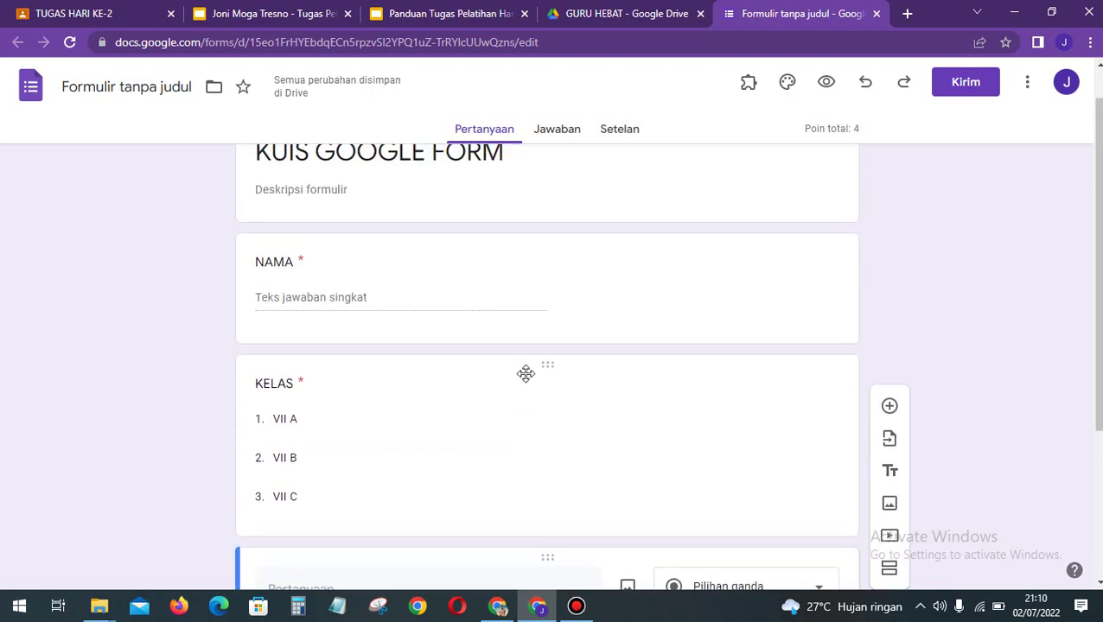
scroll(526, 373, "down", 1)
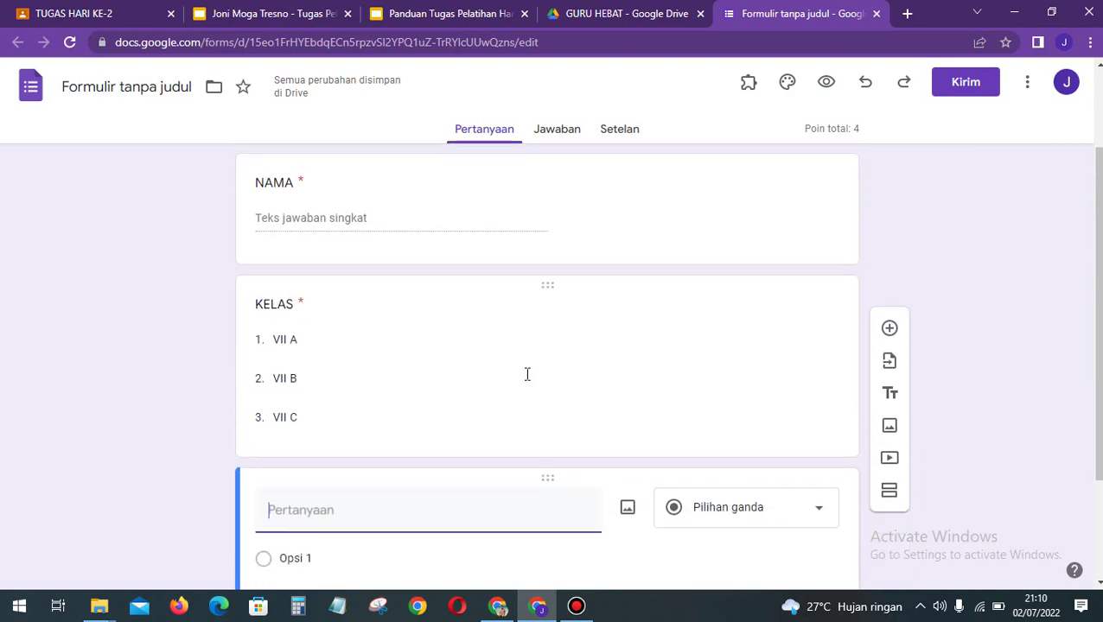
scroll(609, 472, "down", 1)
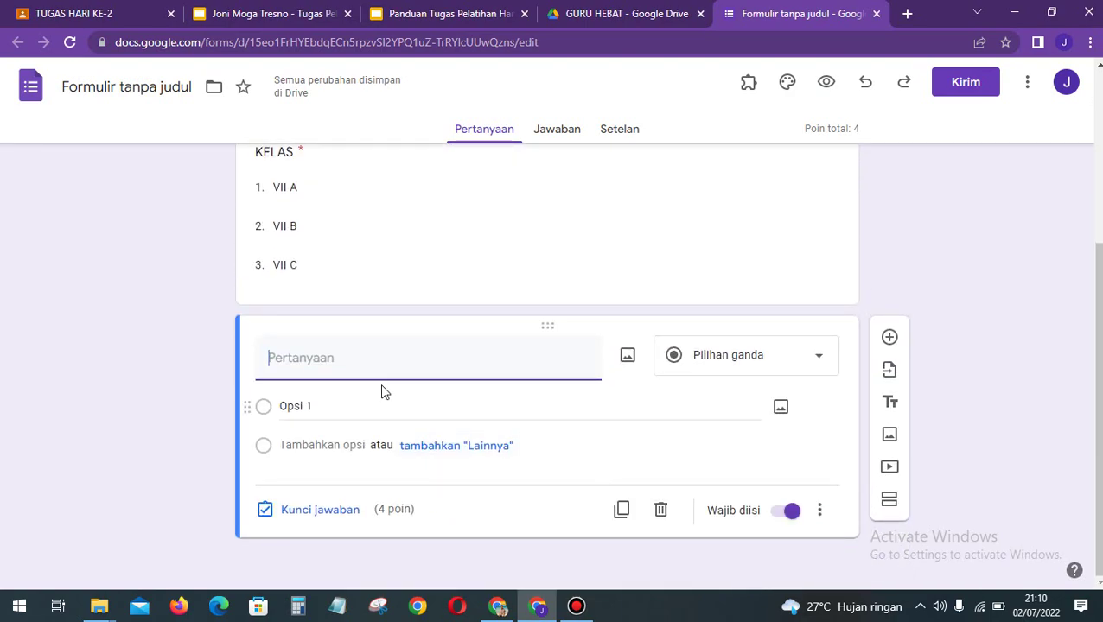
scroll(564, 264, "up", 2)
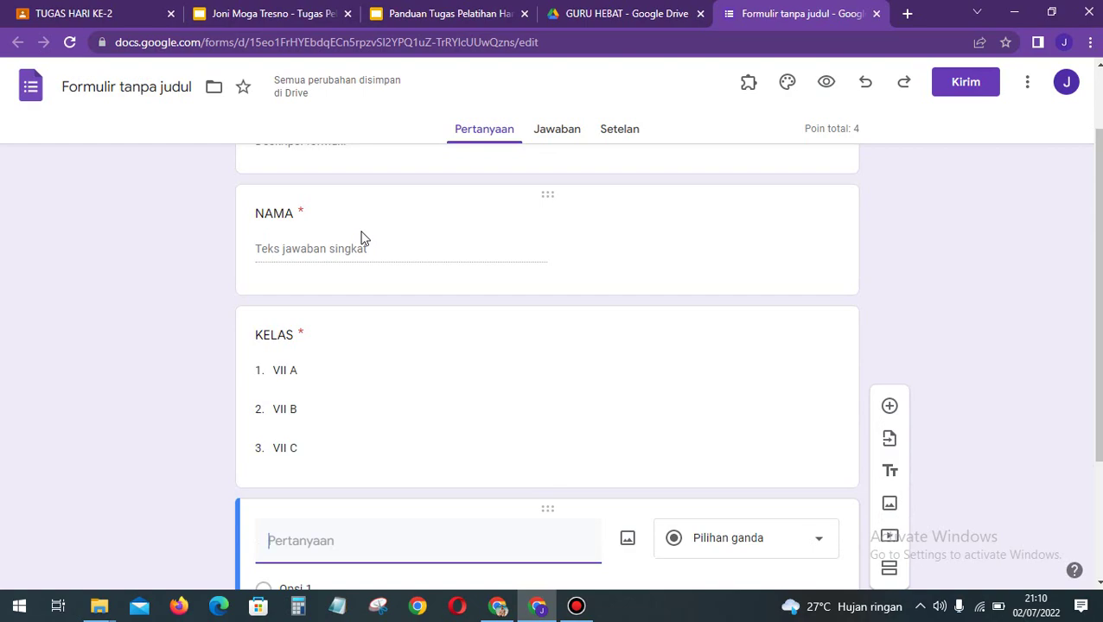
scroll(328, 361, "down", 2)
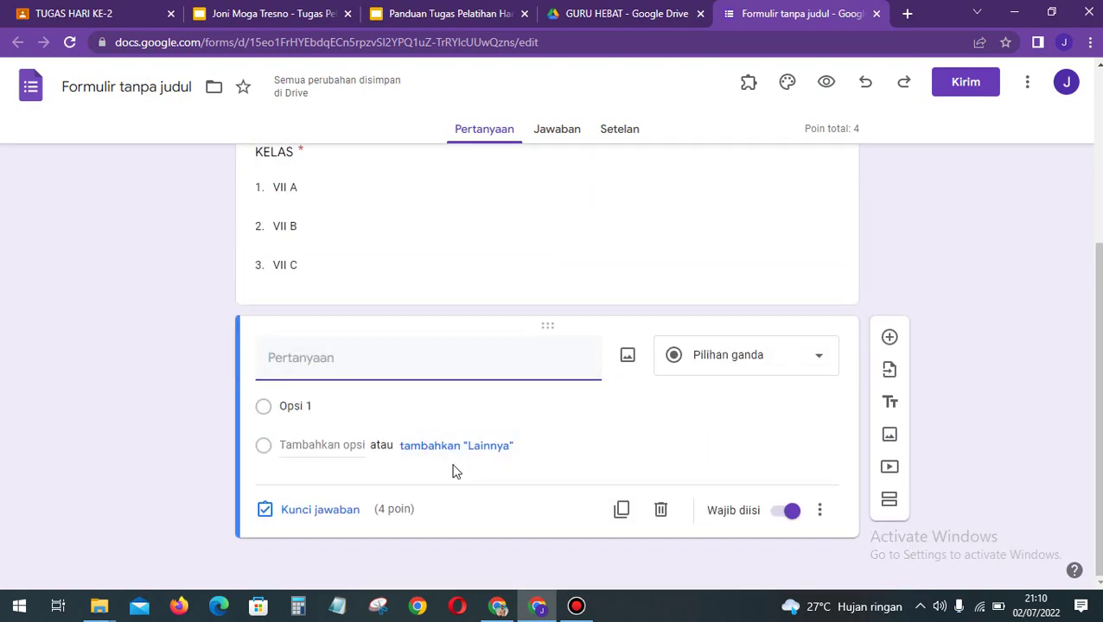
left_click(666, 512)
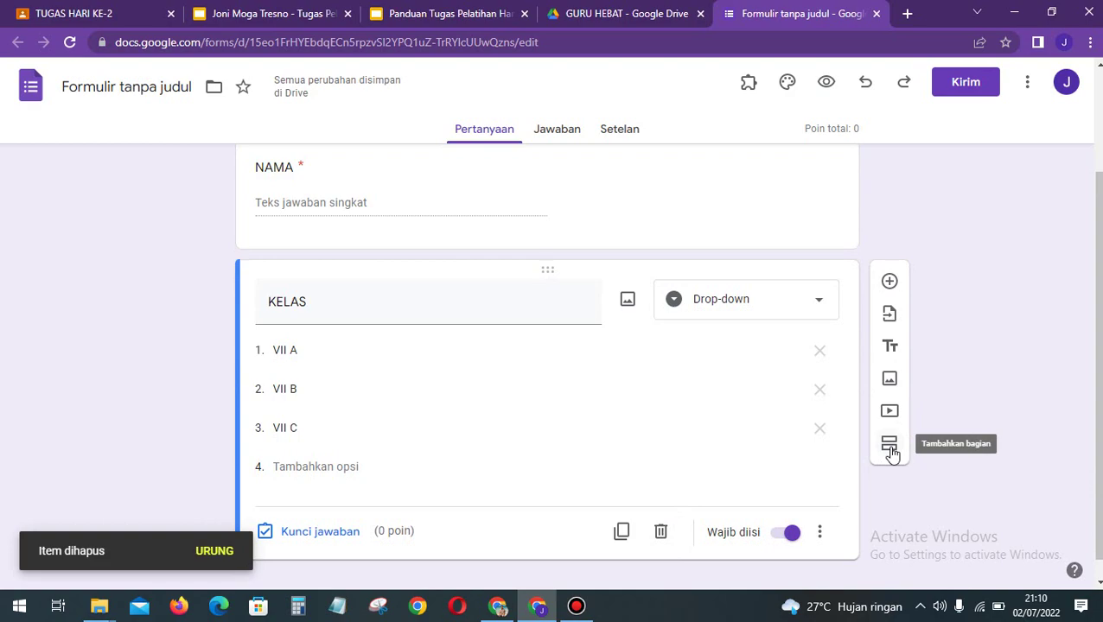
Step: Add a new section after KELAS and title it KUIS IPA
left_click(890, 449)
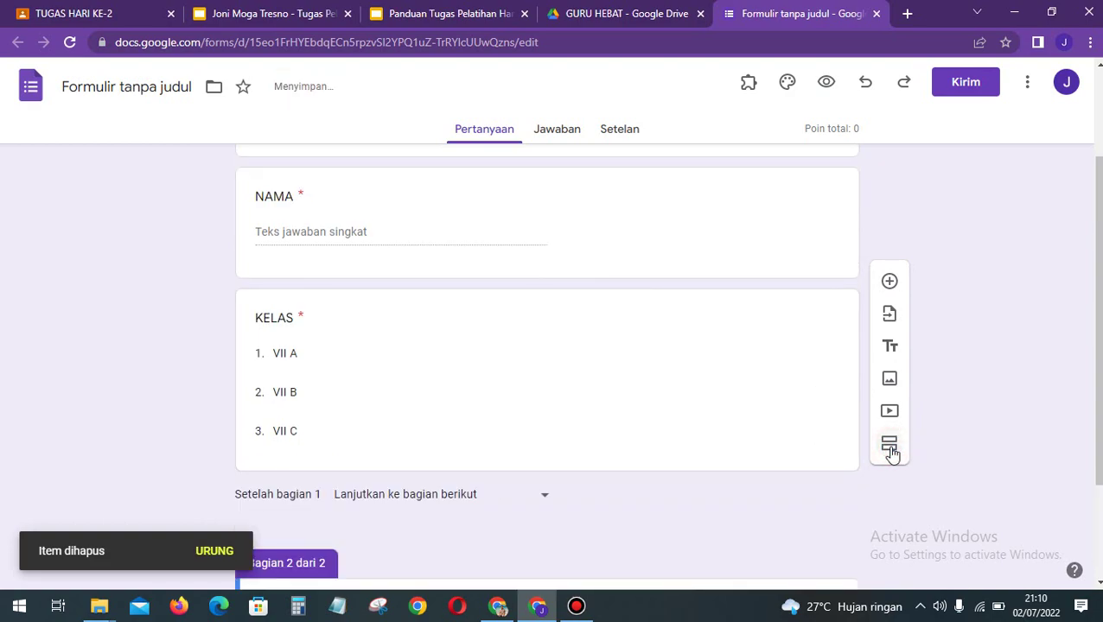
scroll(746, 394, "up", 3)
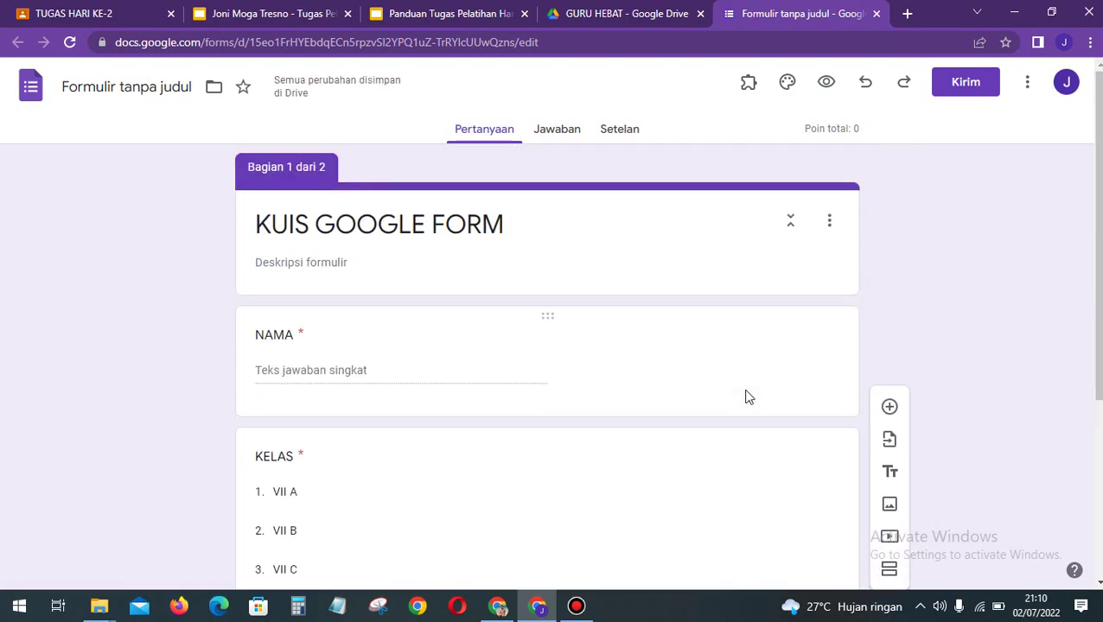
scroll(564, 529, "down", 3)
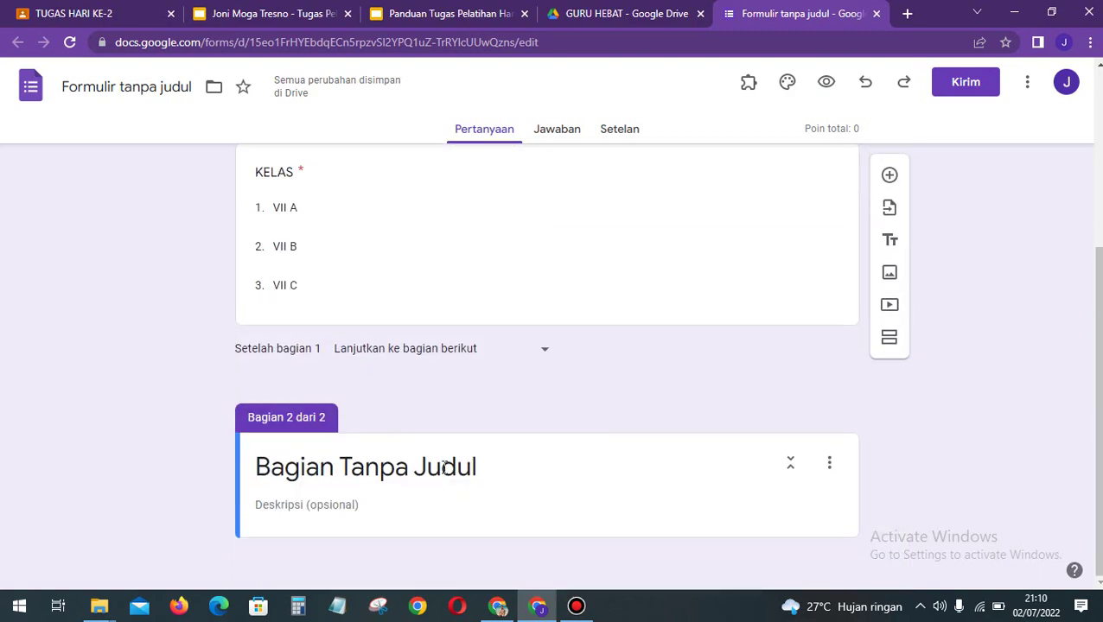
left_click(396, 467)
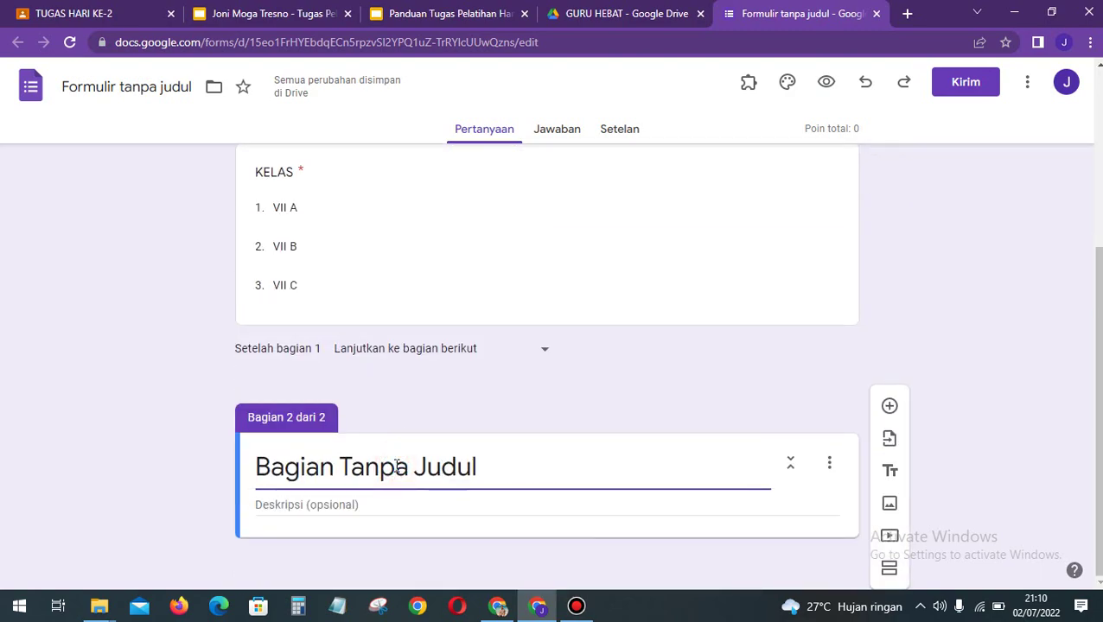
triple_click(396, 467)
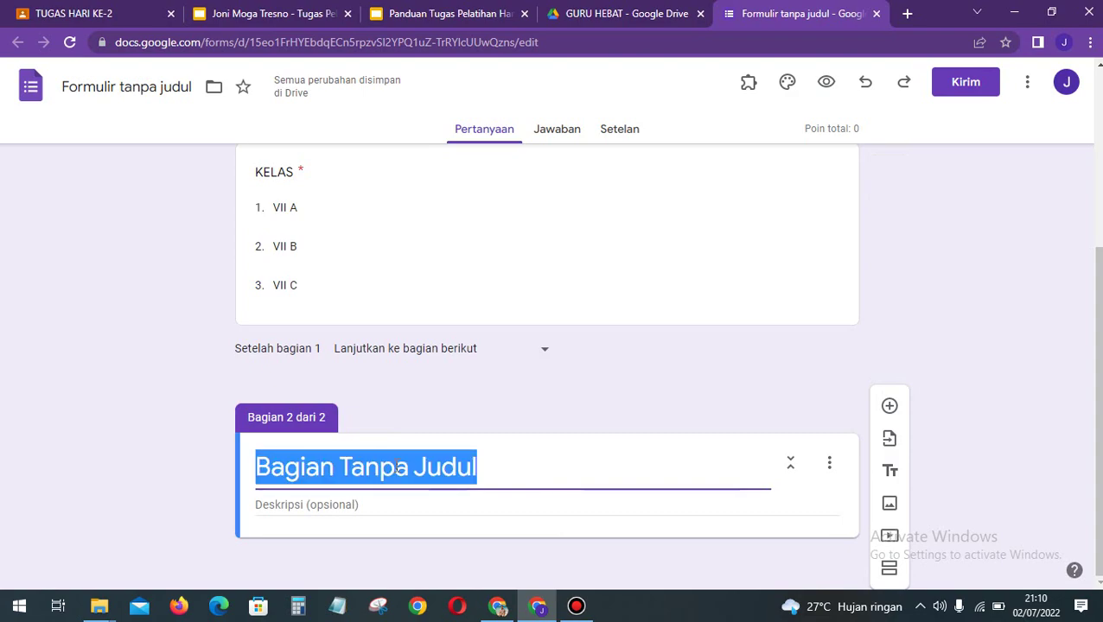
type("KUIS")
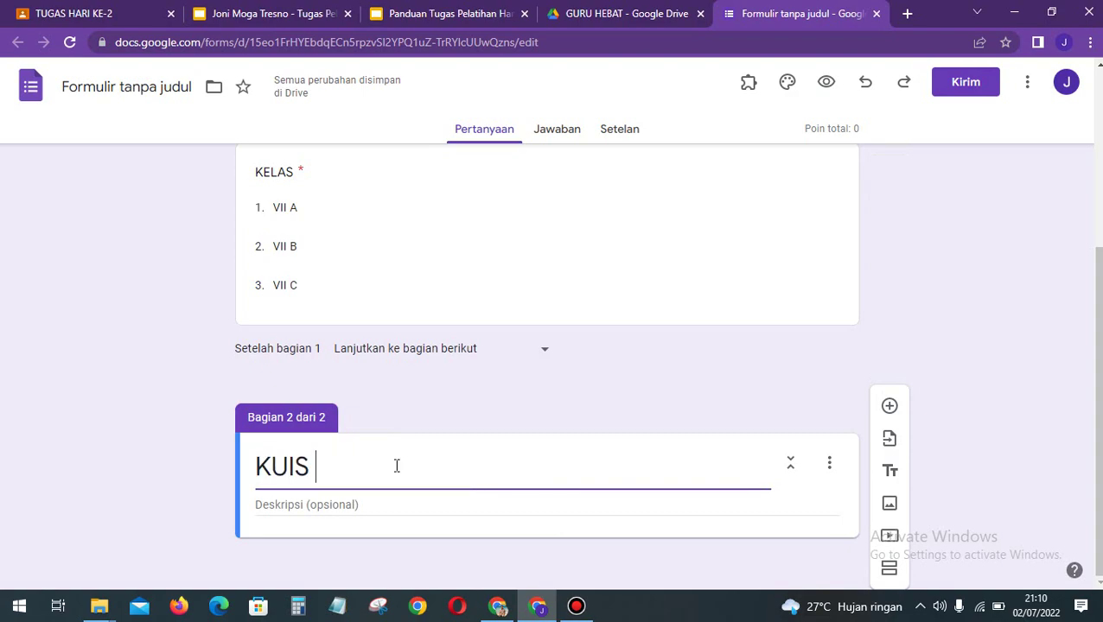
type(" IPA")
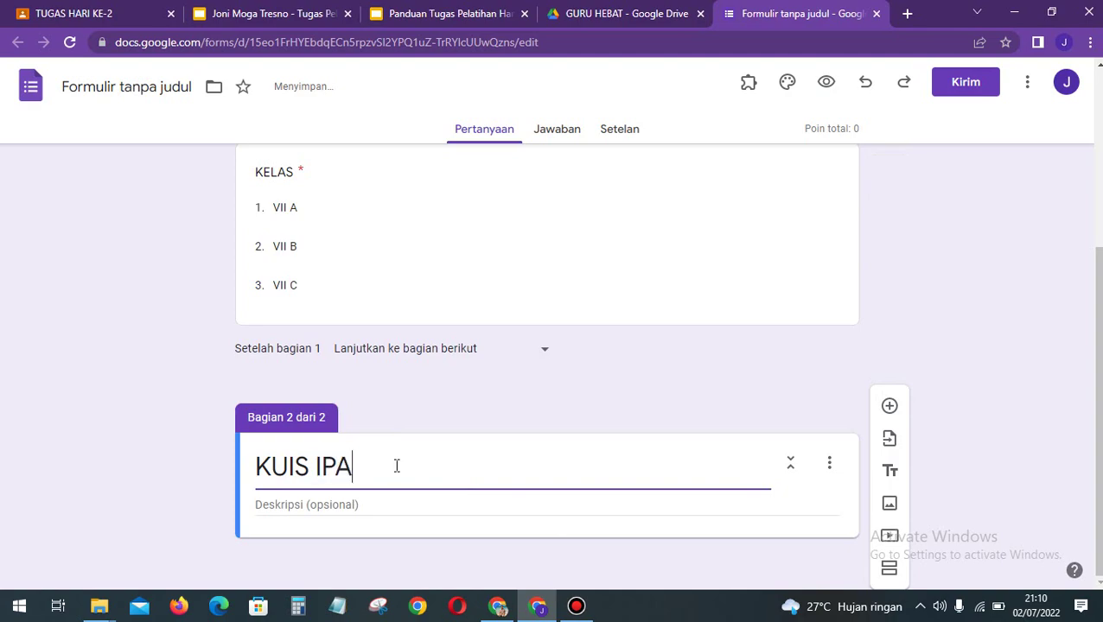
Step: Set the section description to 'KERJAKANLAH SOAL BERIKUT DENGAN BENAR'
left_click(339, 505)
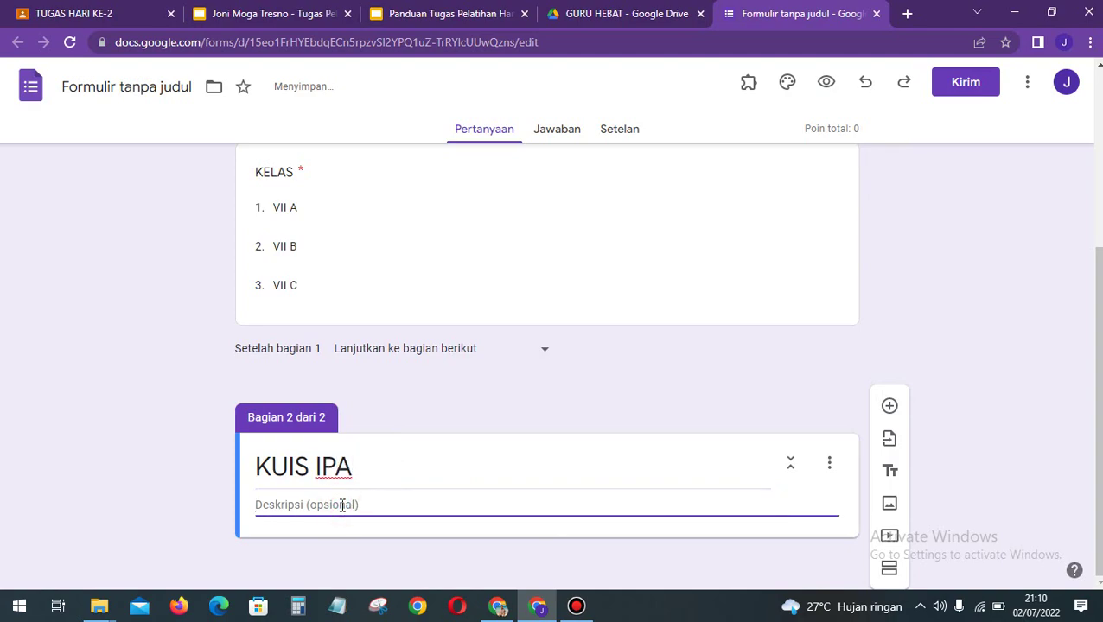
type("ISILA")
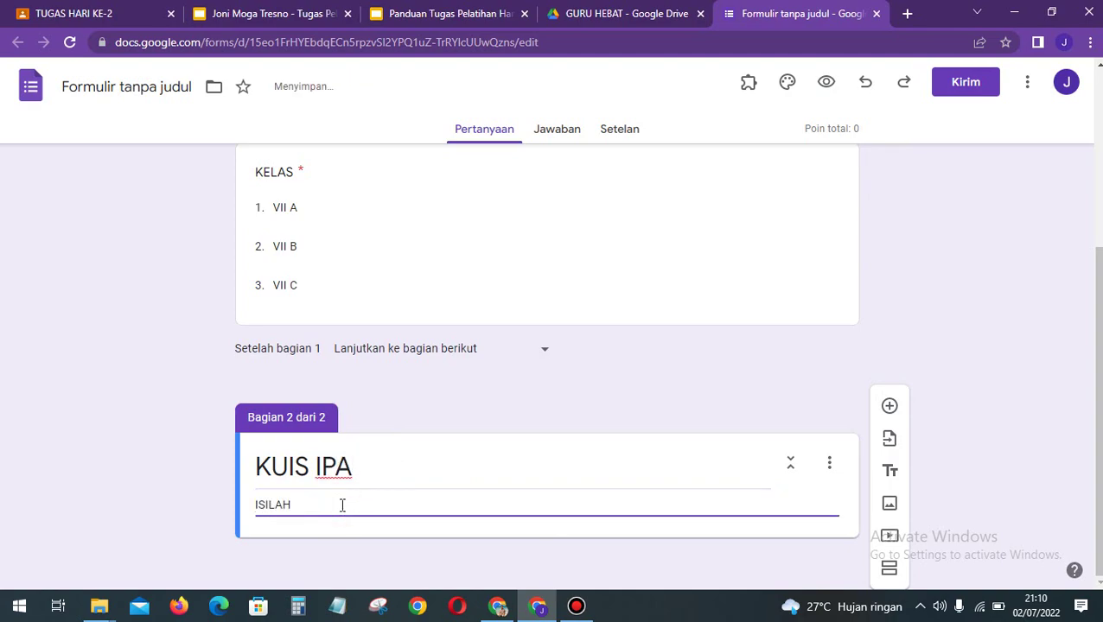
type("H SOAL")
key("ctrl+a")
type("KERJAKANLAH S")
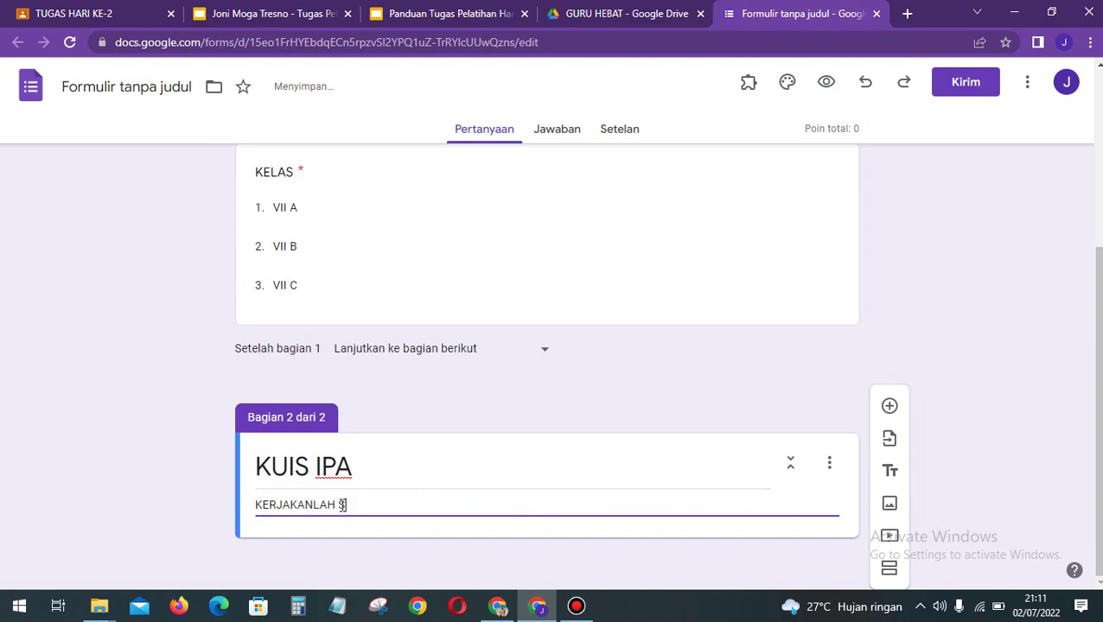
type("OAL BERIKUT DENGAN BENAR")
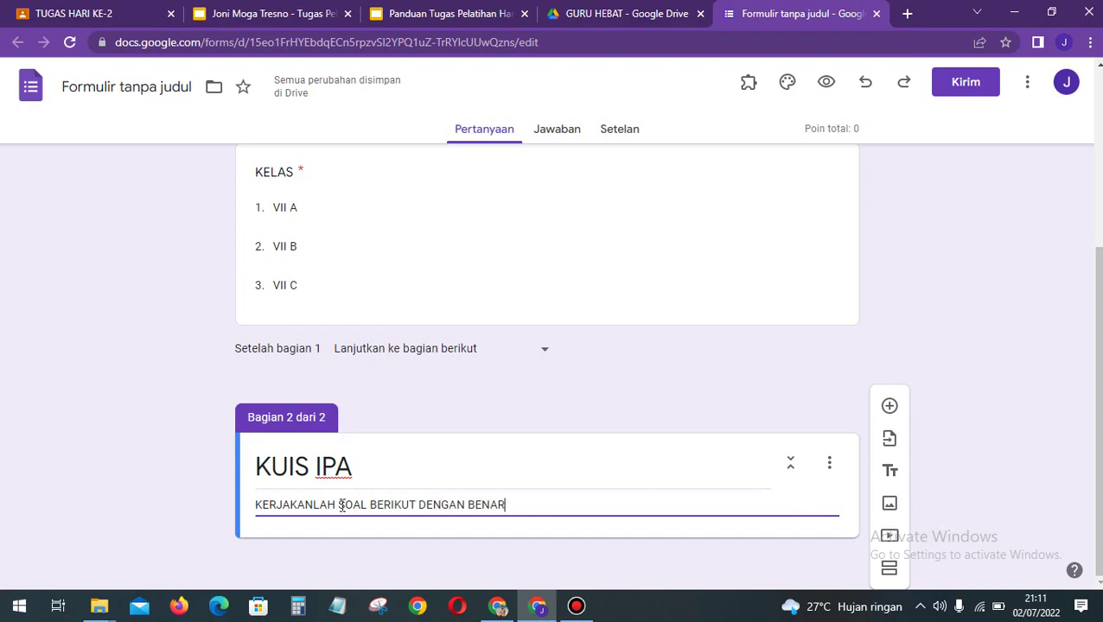
left_click(240, 434)
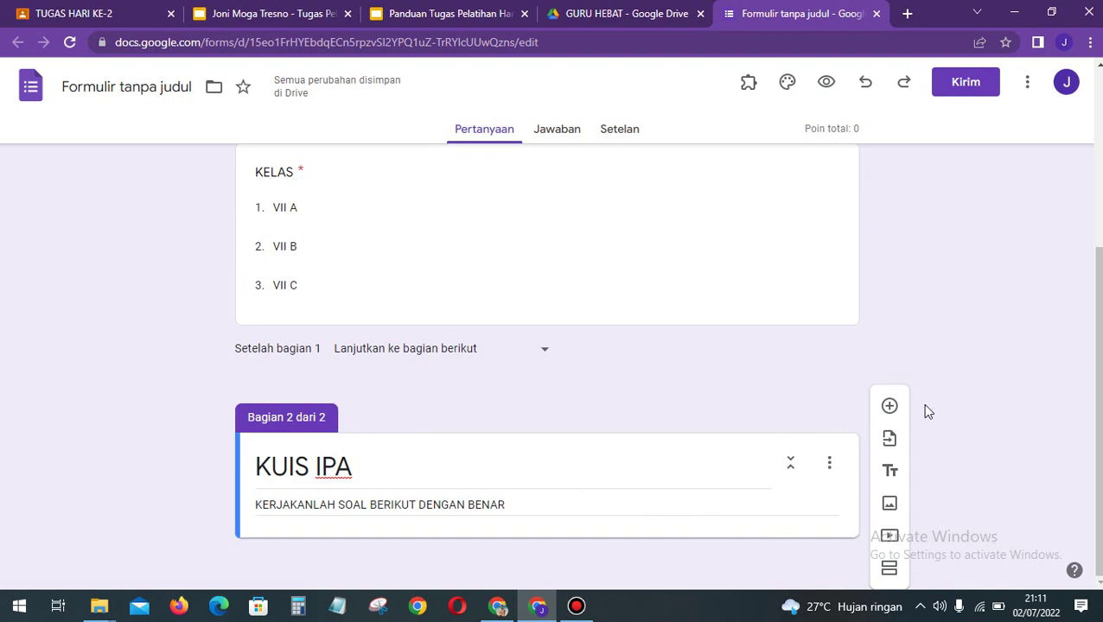
Step: Add a question asking 'Yang bukan termasuk ciri-ciri makhluk hidup adalah...'
left_click(890, 407)
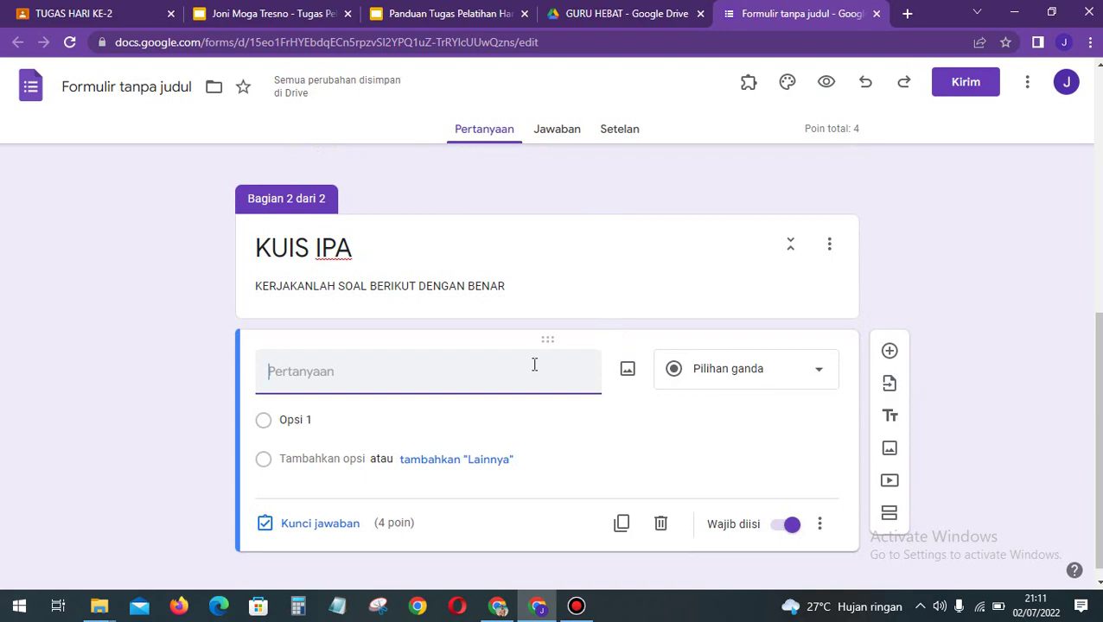
left_click(481, 366)
type("Yang bukan termasuk ciri-ciri makhluk hidup adalah...")
Step: Enter the options berkedip, bergerak, berkembang biak and tumbuh dan berkembang
left_click(298, 419)
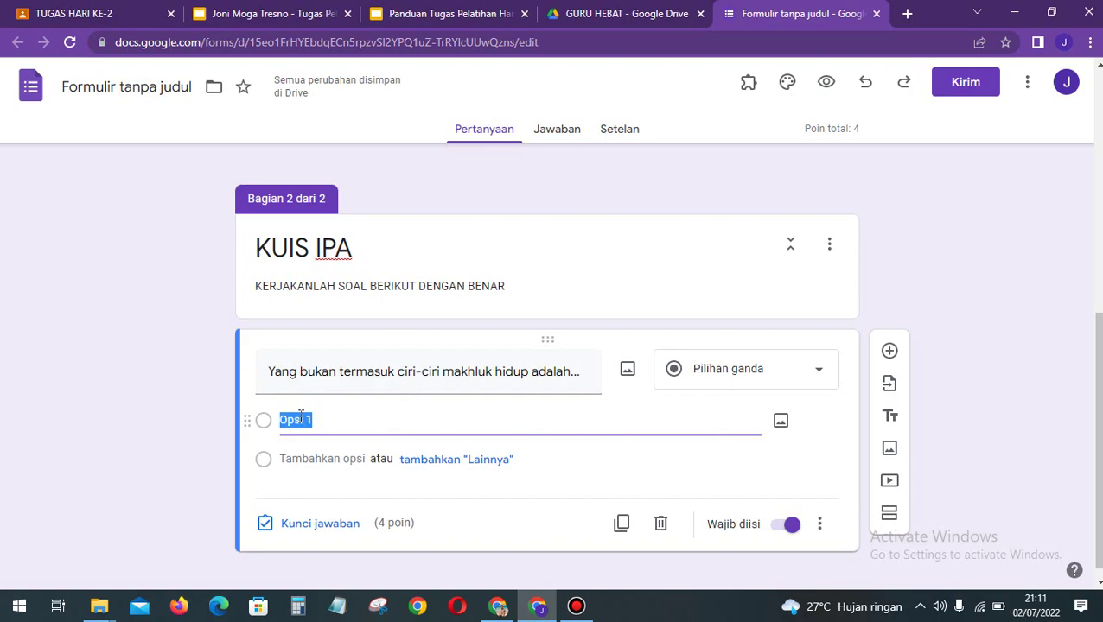
type("berkedip")
key("Return")
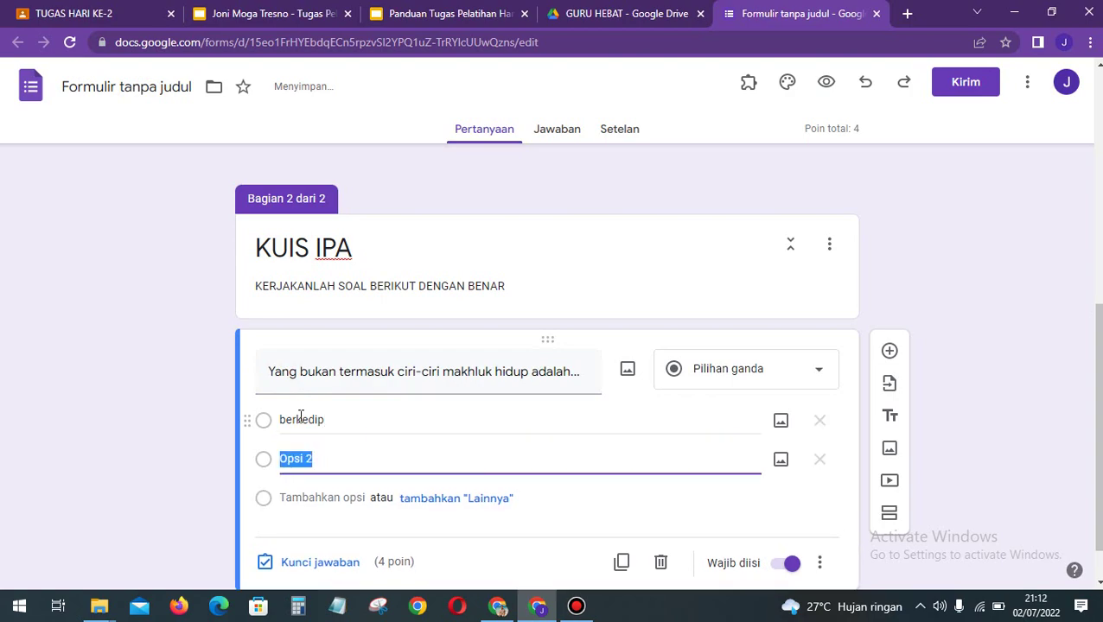
type("bergerak")
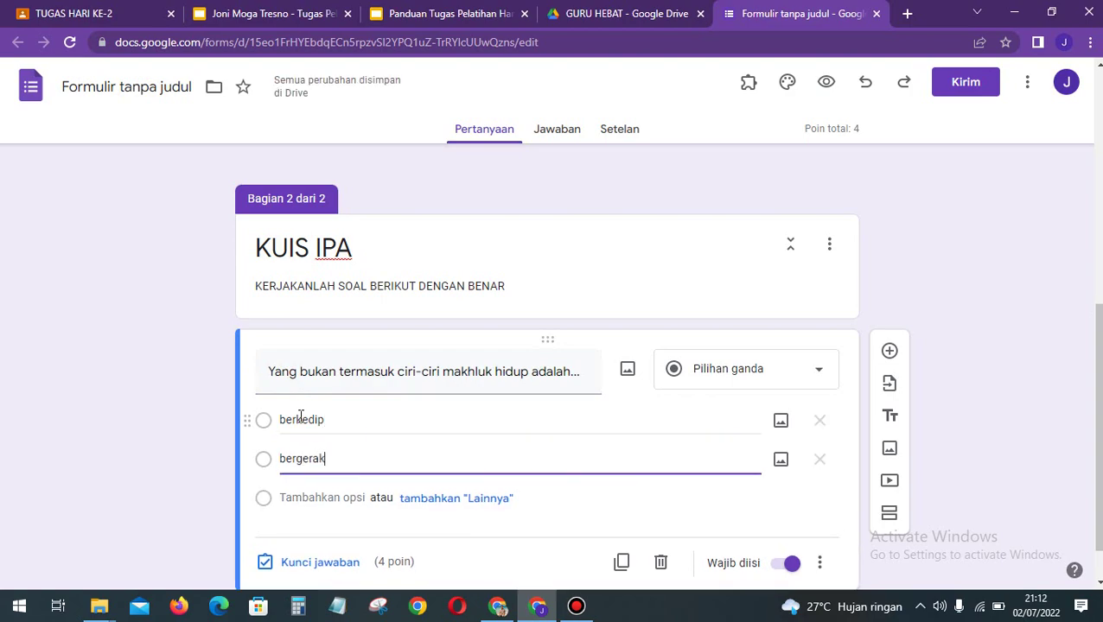
key("Return")
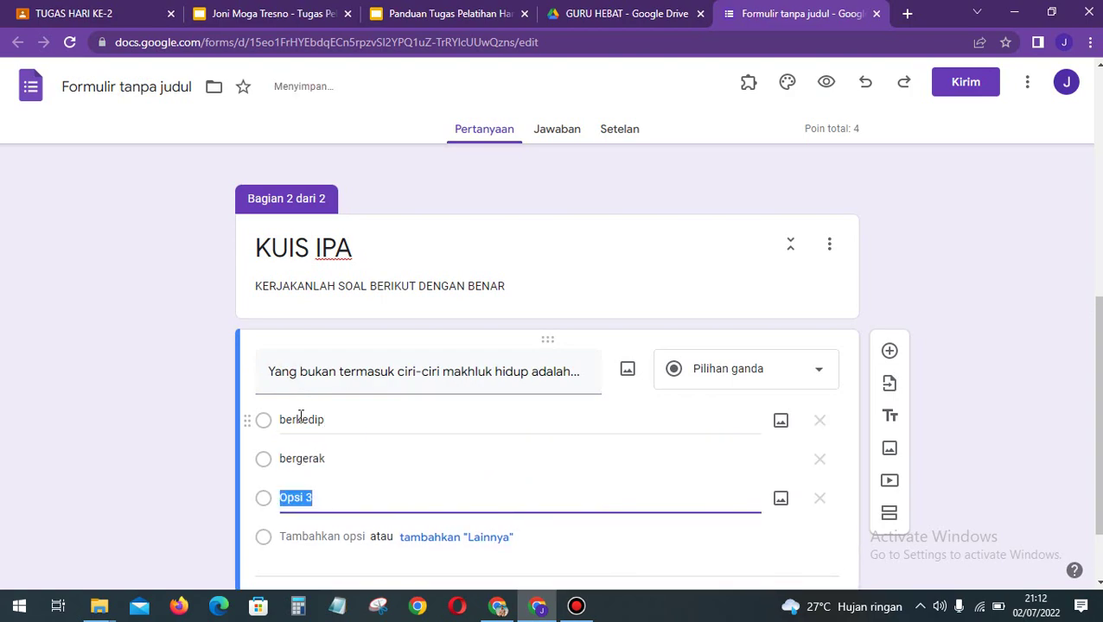
type("berkae")
key("BackSpace")
key("BackSpace")
type("embang biak")
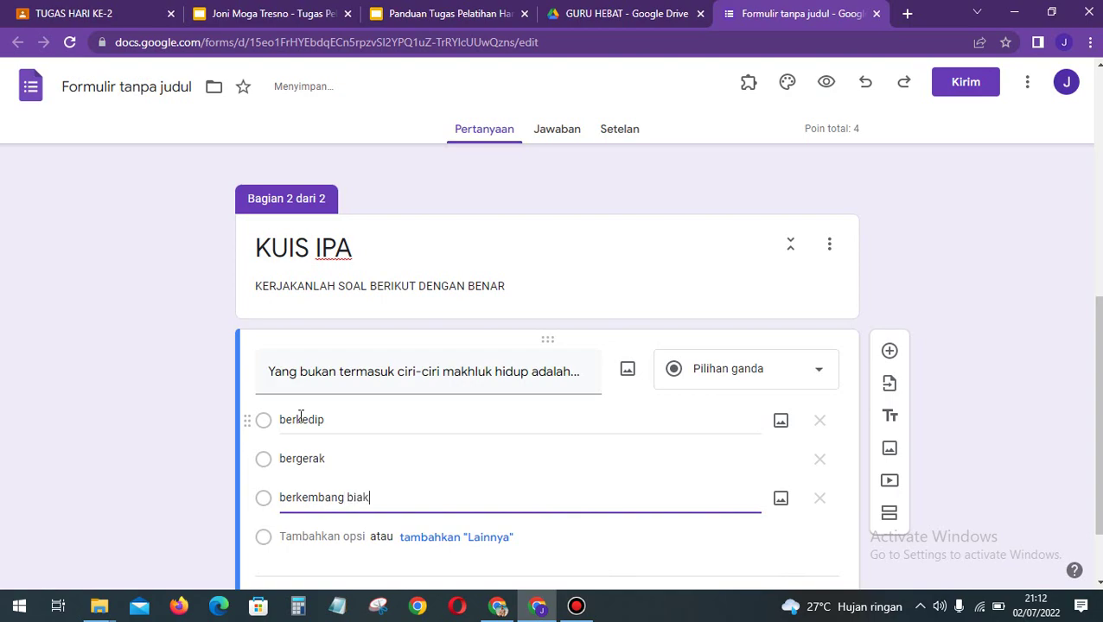
key("Return")
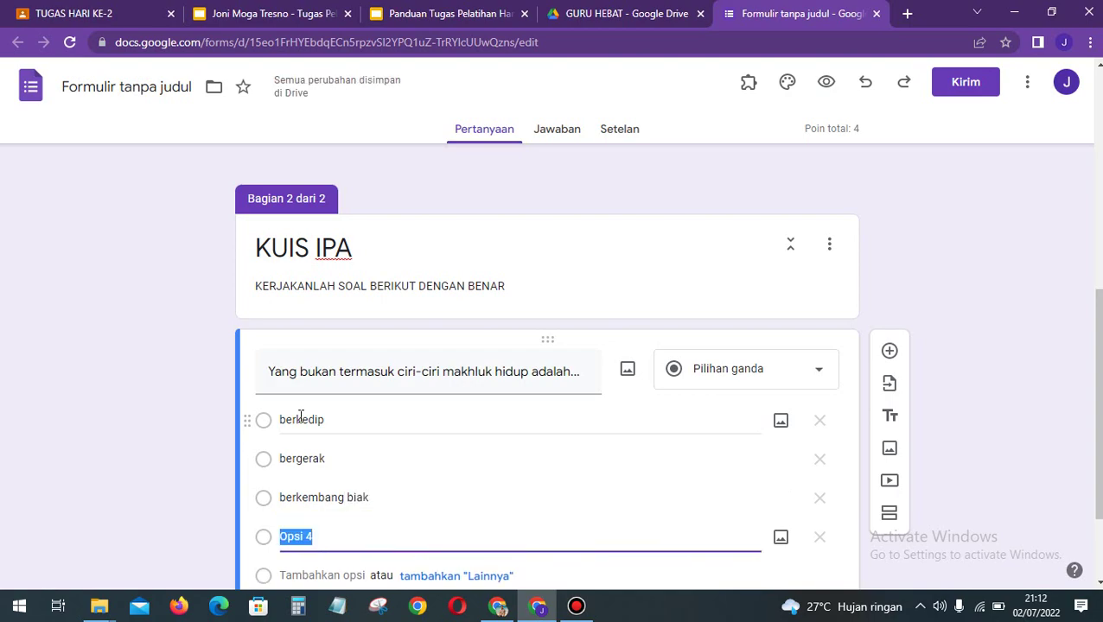
scroll(360, 510, "down", 1)
type("tumbuh dan")
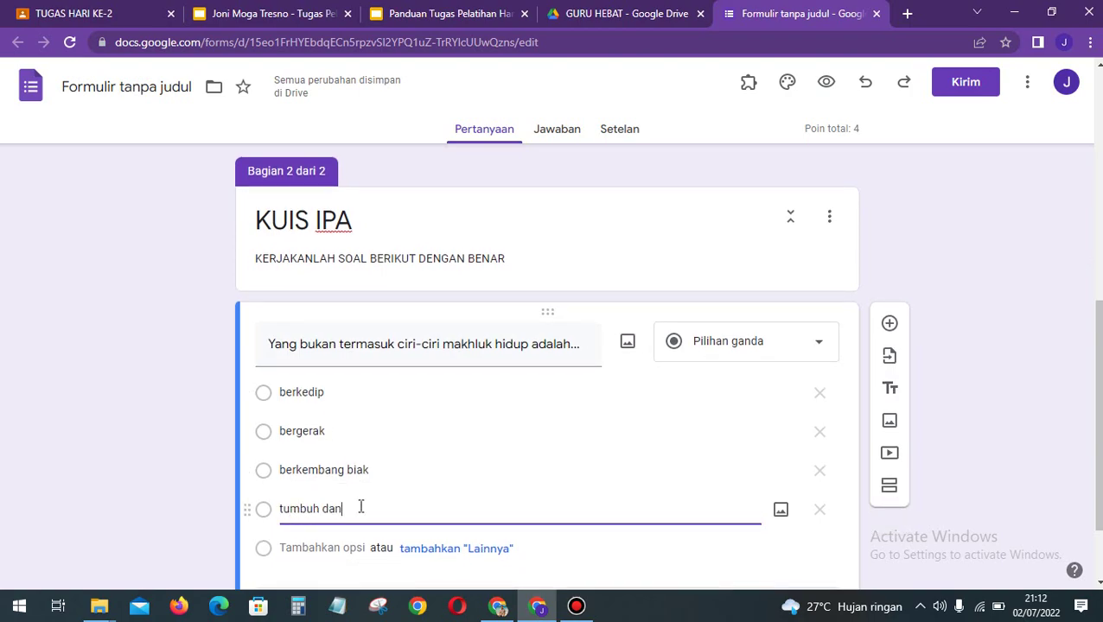
type(" berkembang")
left_click(157, 432)
scroll(155, 423, "down", 1)
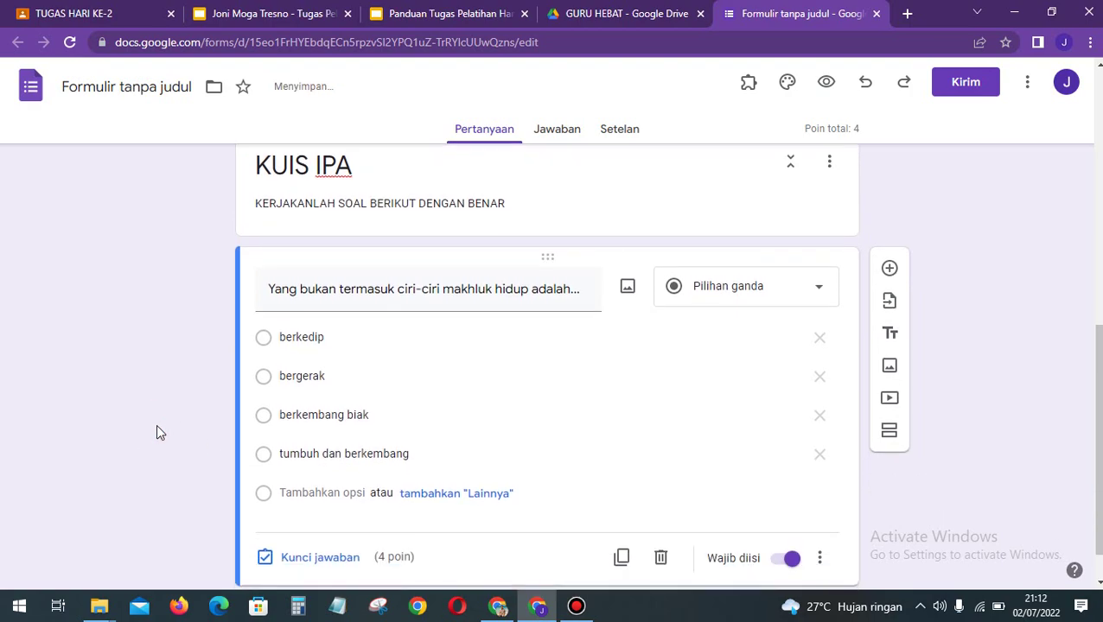
left_click(1040, 430)
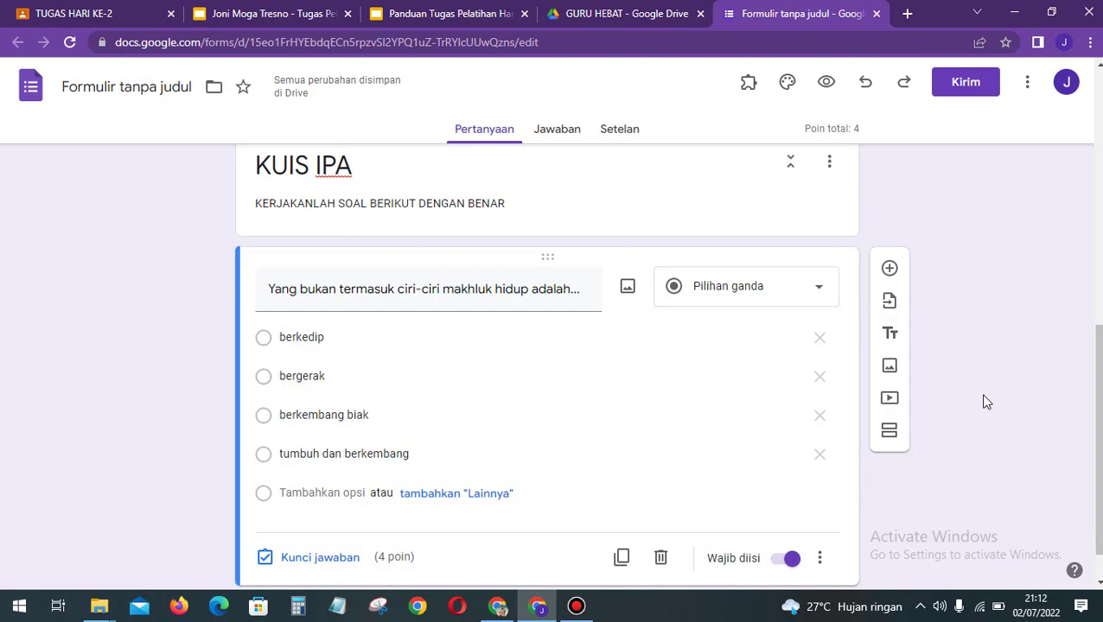
scroll(564, 410, "down", 1)
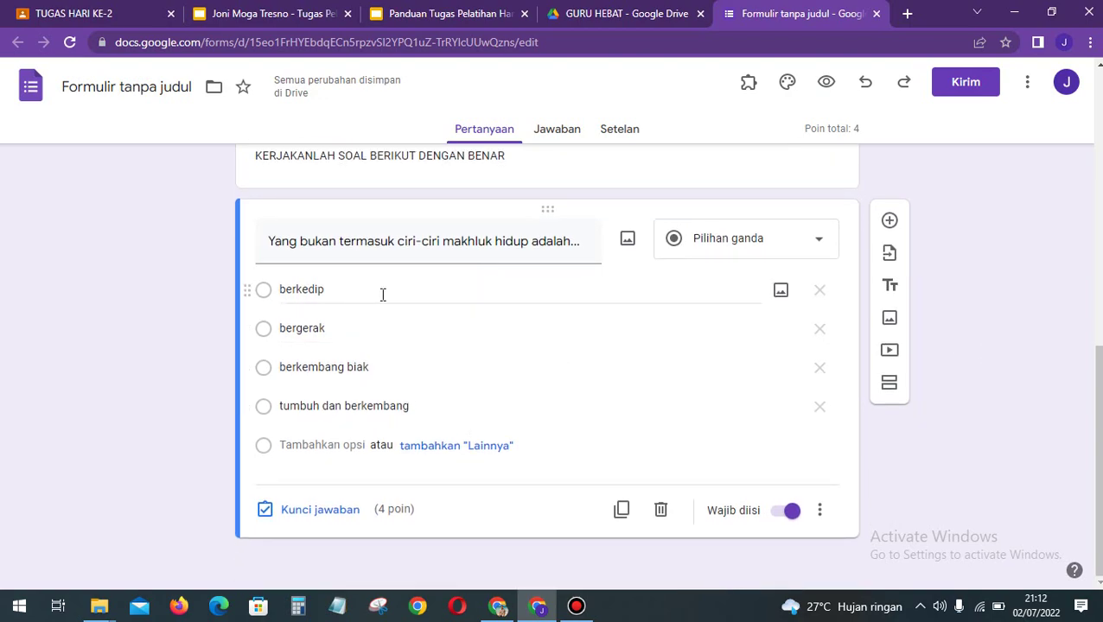
Step: Mark berkedip as the correct answer in the question's answer key
left_click(313, 510)
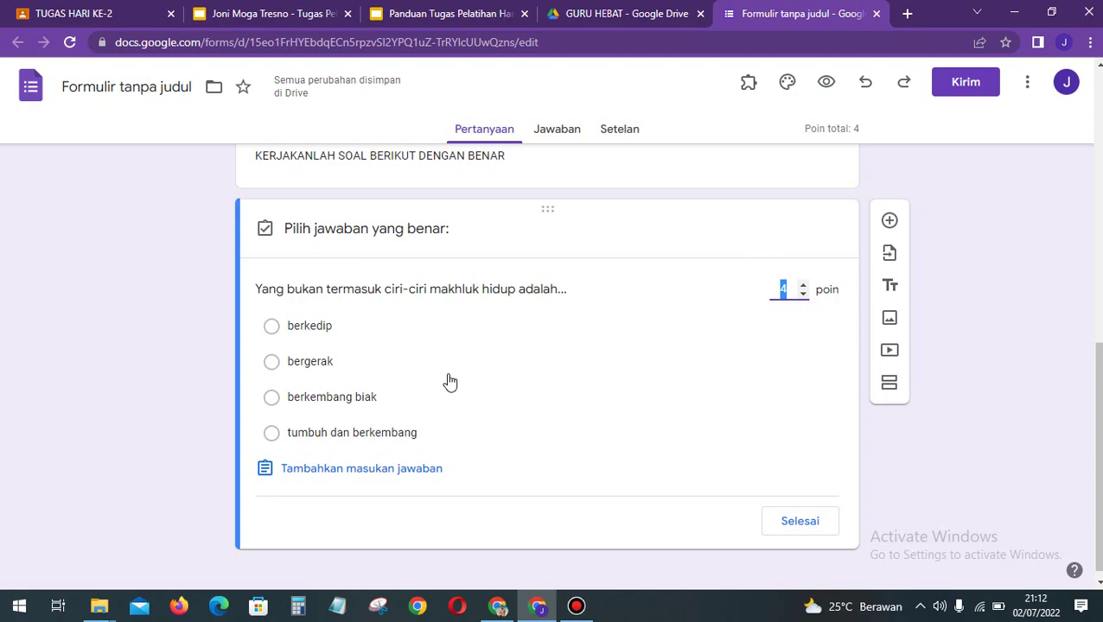
left_click(272, 328)
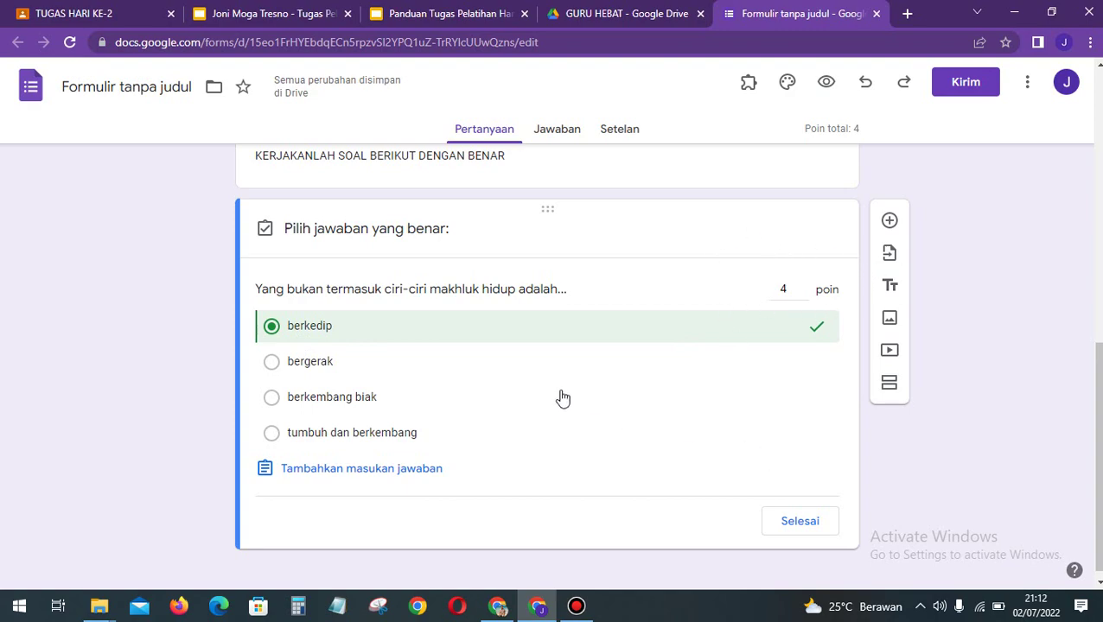
left_click(792, 521)
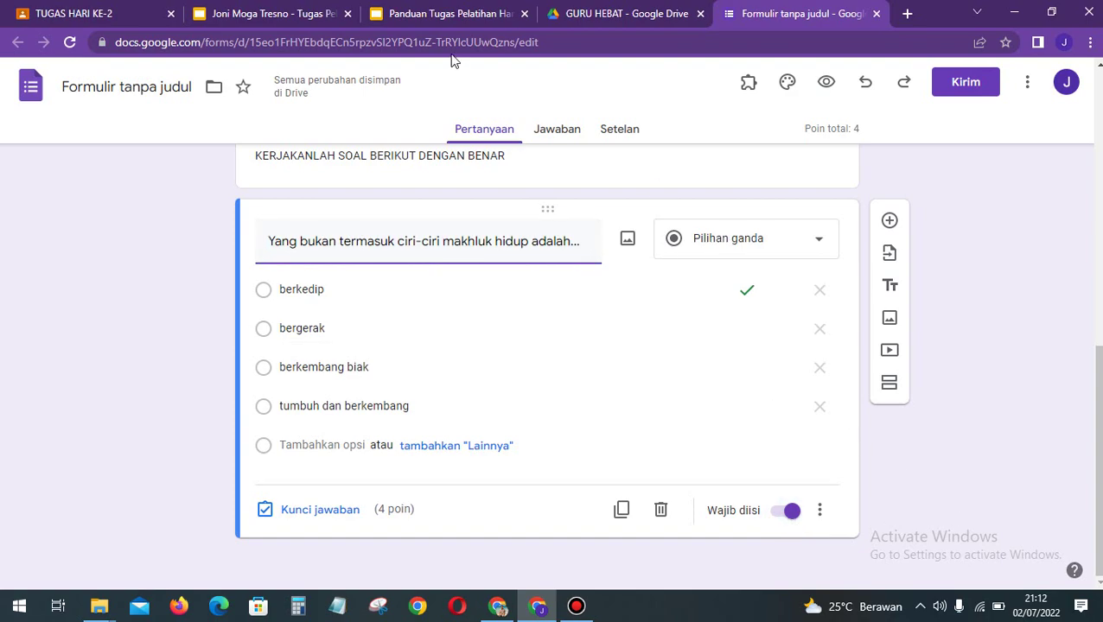
Step: Switch to the 'Panduan Tugas Pelatihan Hari ke-2' guide presentation on slide 2
left_click(425, 10)
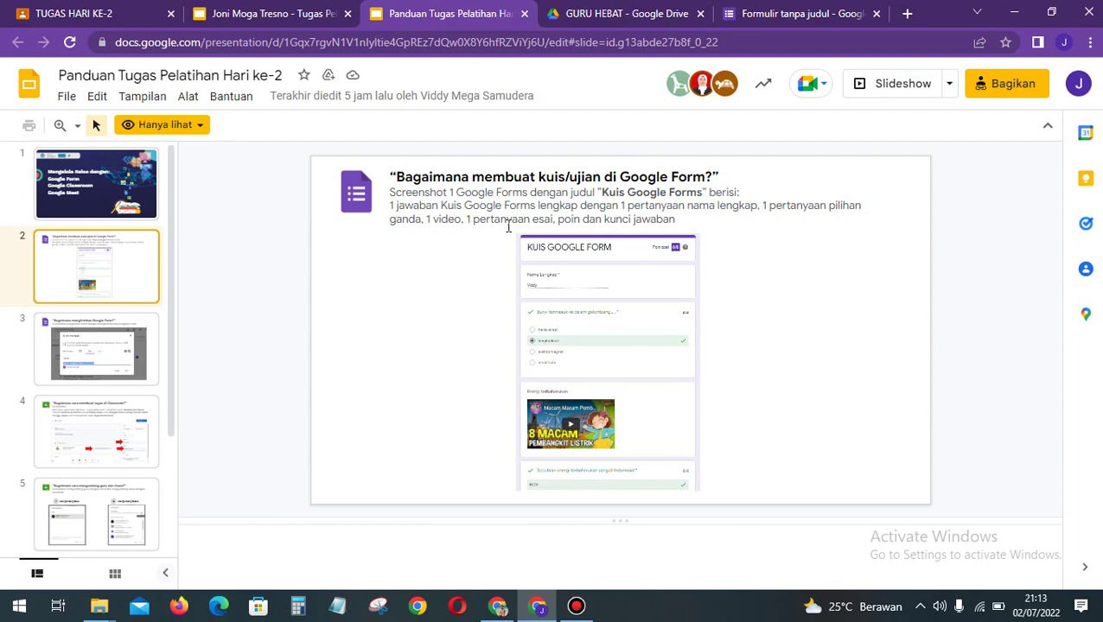
Step: Return to the quiz form and deselect the living-things question
left_click(746, 9)
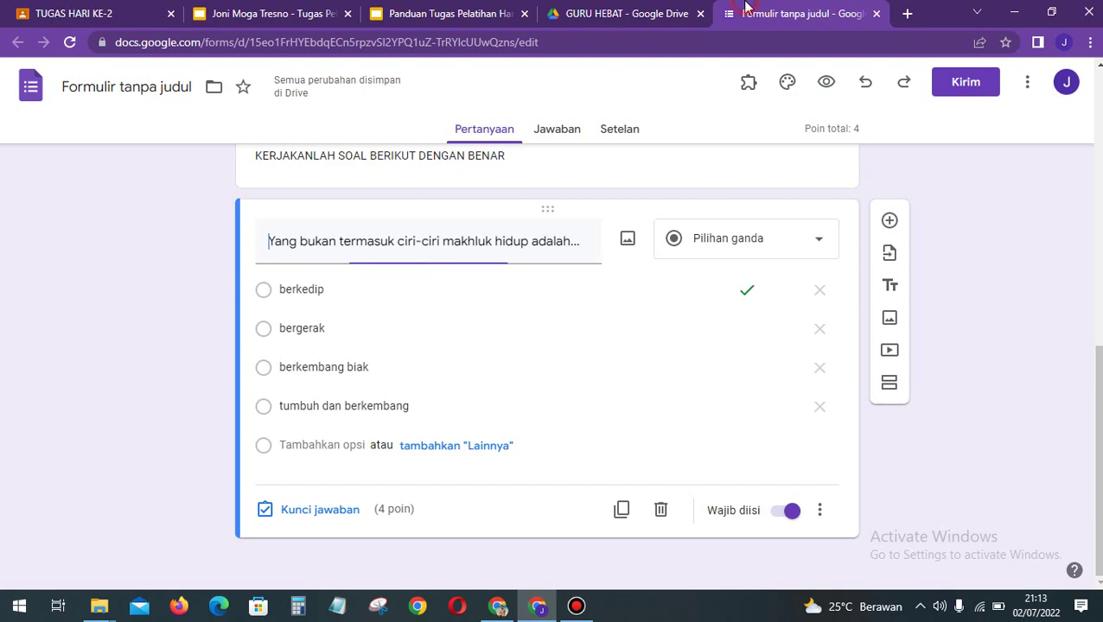
left_click(893, 481)
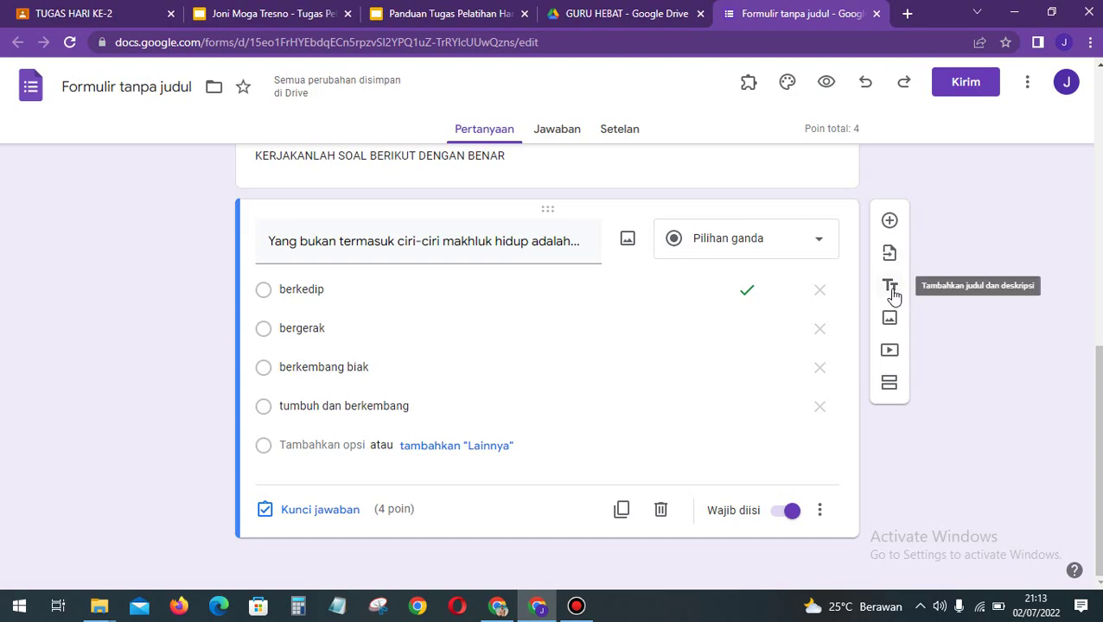
Step: Search YouTube for 'ciri-ciri makhluk hidup' in the insert-video dialog
left_click(890, 353)
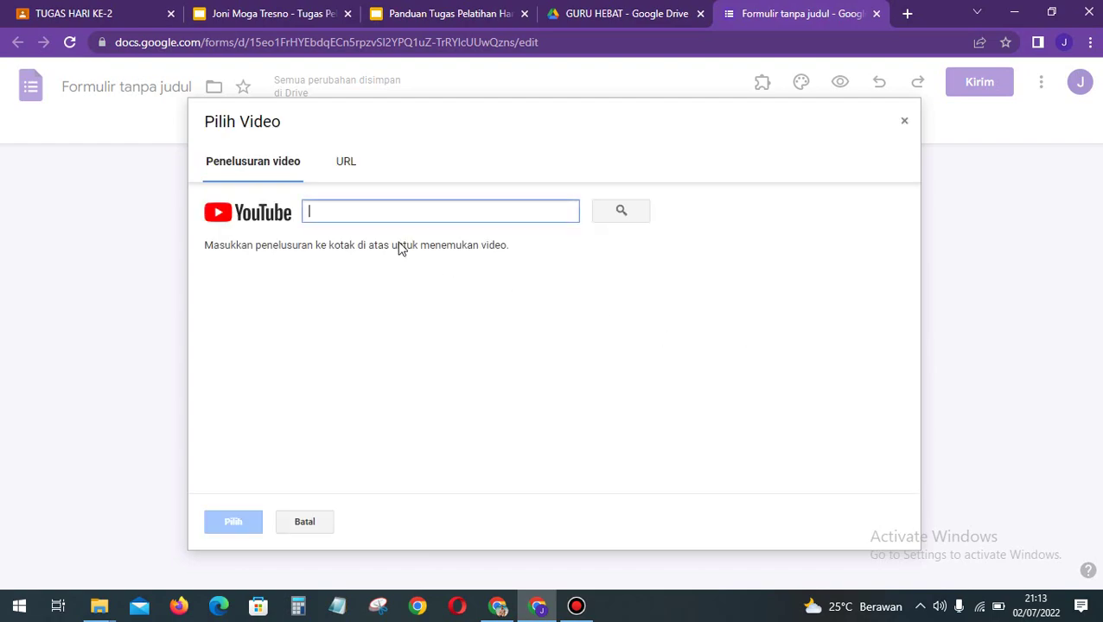
left_click(372, 215)
type("ciri-ciri makhluk hidu")
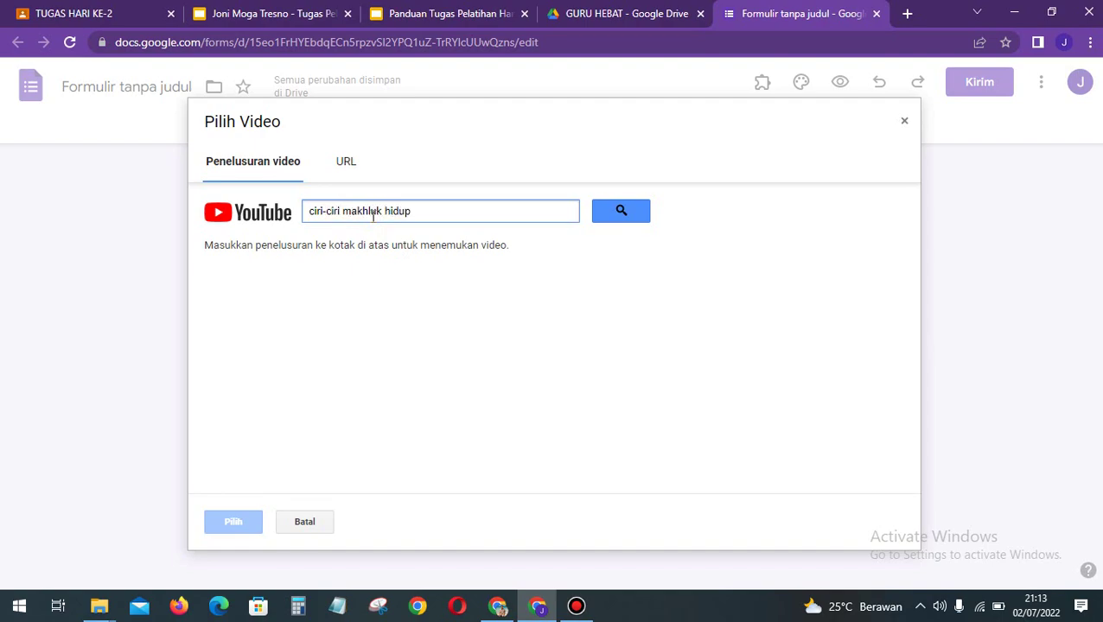
type("p")
key("Return")
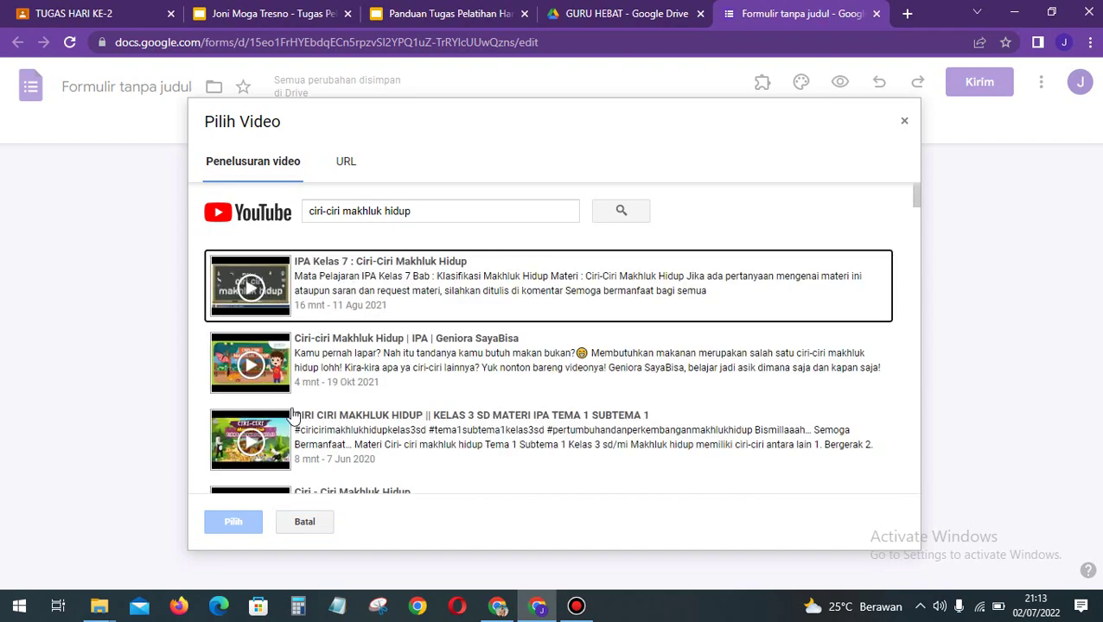
scroll(292, 415, "down", 3)
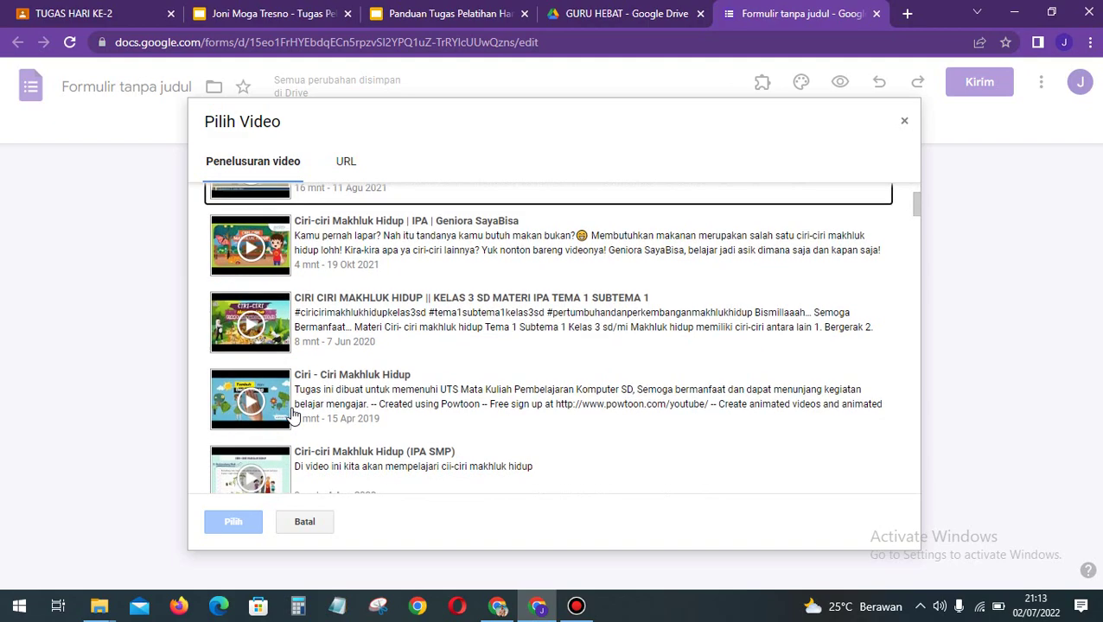
scroll(292, 416, "up", 3)
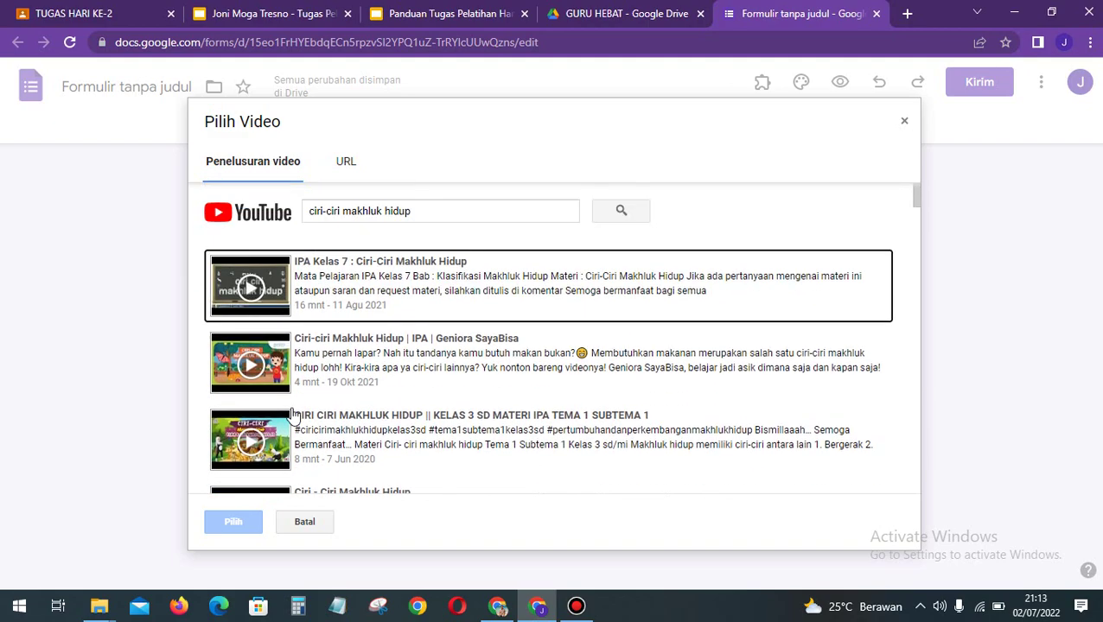
left_click(350, 167)
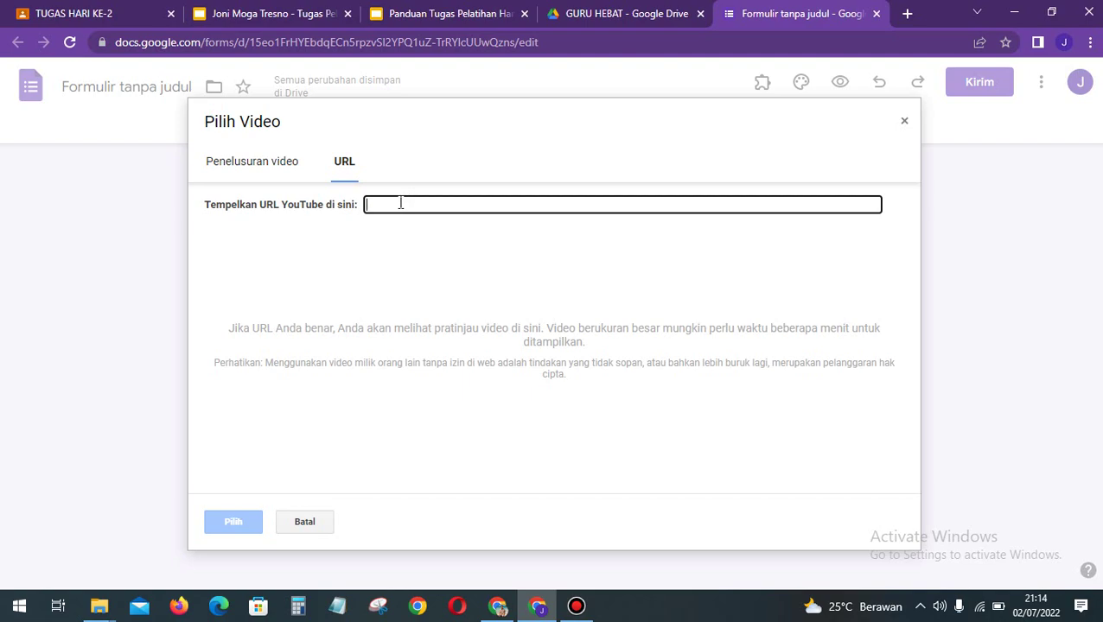
Step: Re-run the search and insert the 'IPA Kelas 7 : Ciri-Ciri Makhluk Hidup' video
left_click(275, 168)
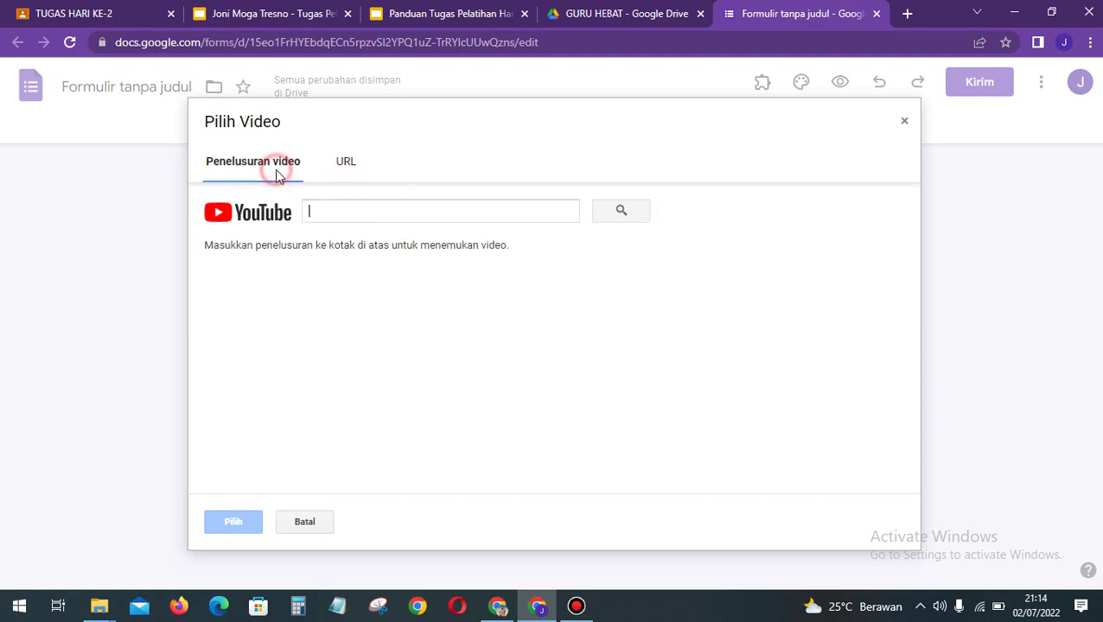
left_click(345, 214)
type("ciri-ciri makhlku")
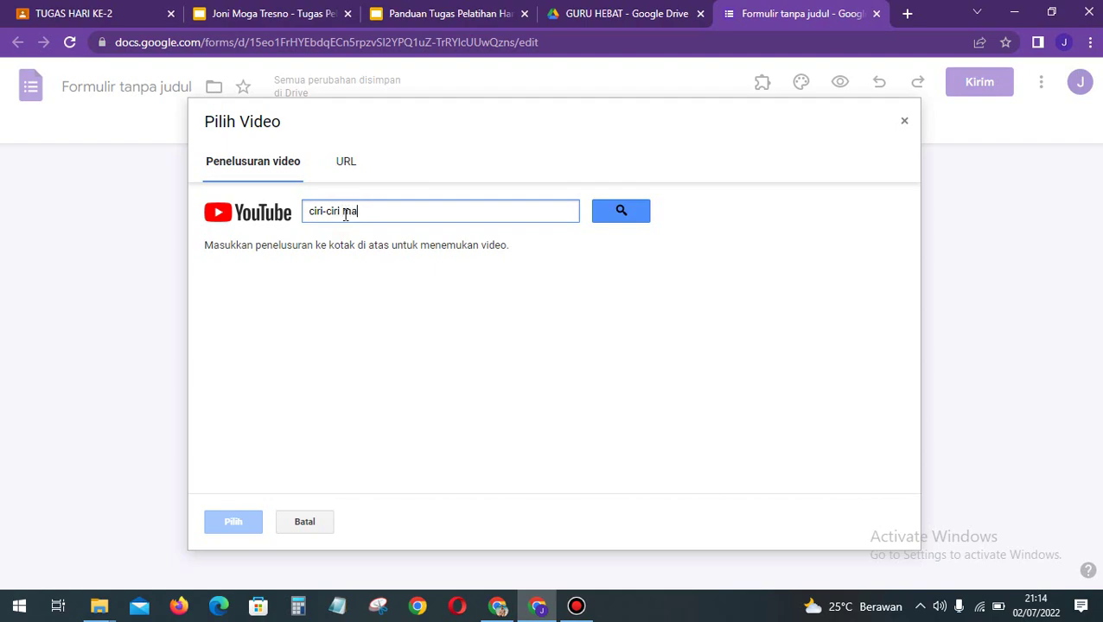
key("BackSpace")
key("BackSpace")
type("luk hidup")
left_click(645, 211)
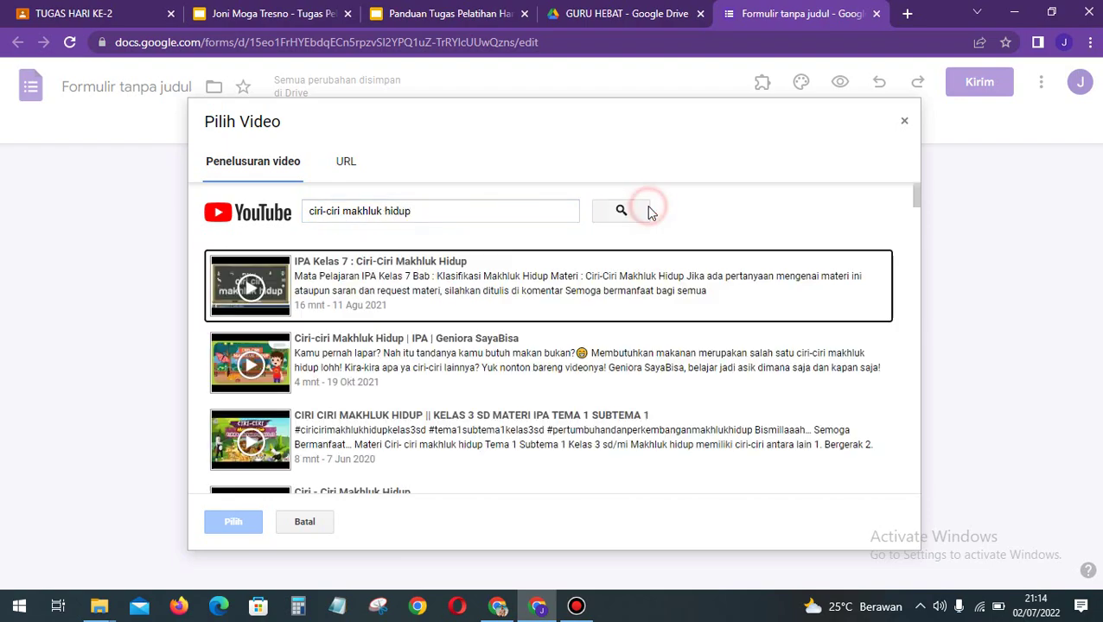
left_click(267, 294)
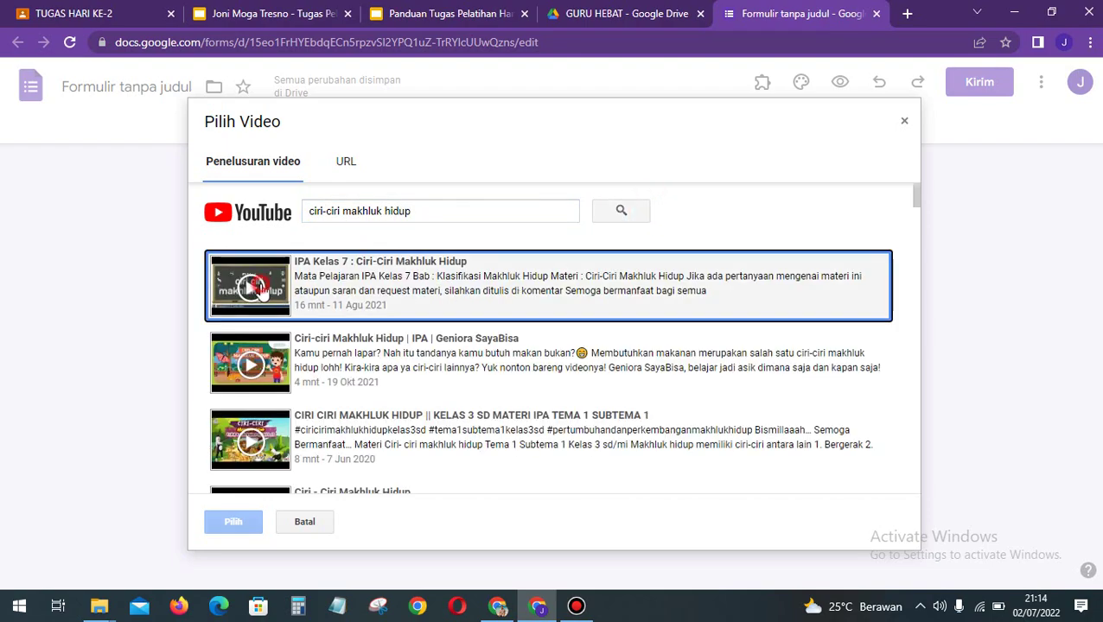
left_click(235, 523)
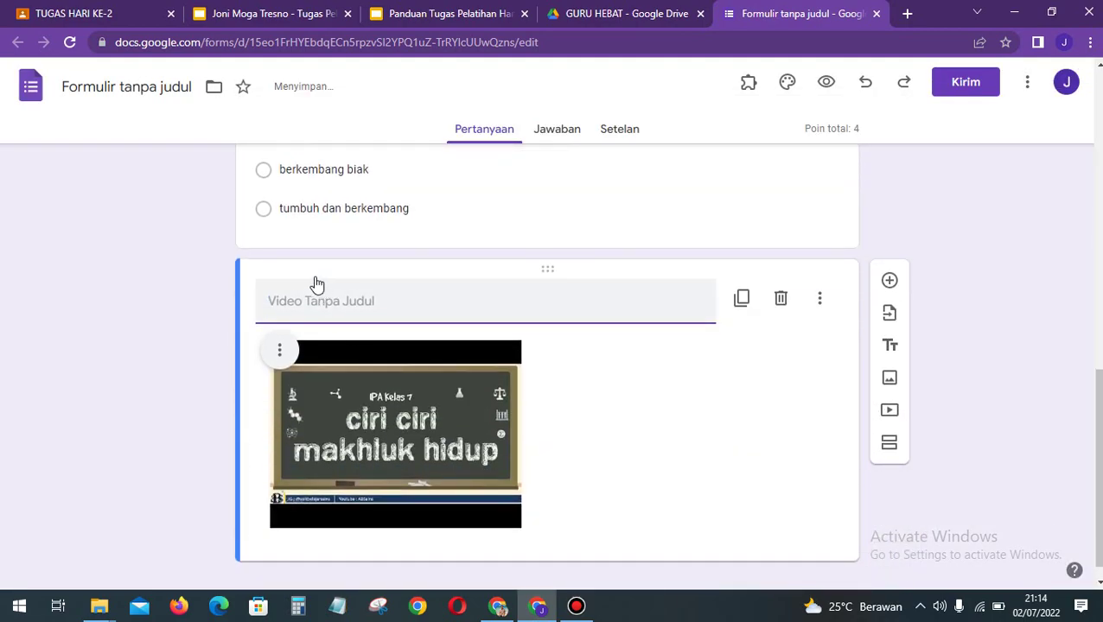
Step: Enlarge the embedded video so it spans more of the question card
left_click(316, 306)
left_click(464, 402)
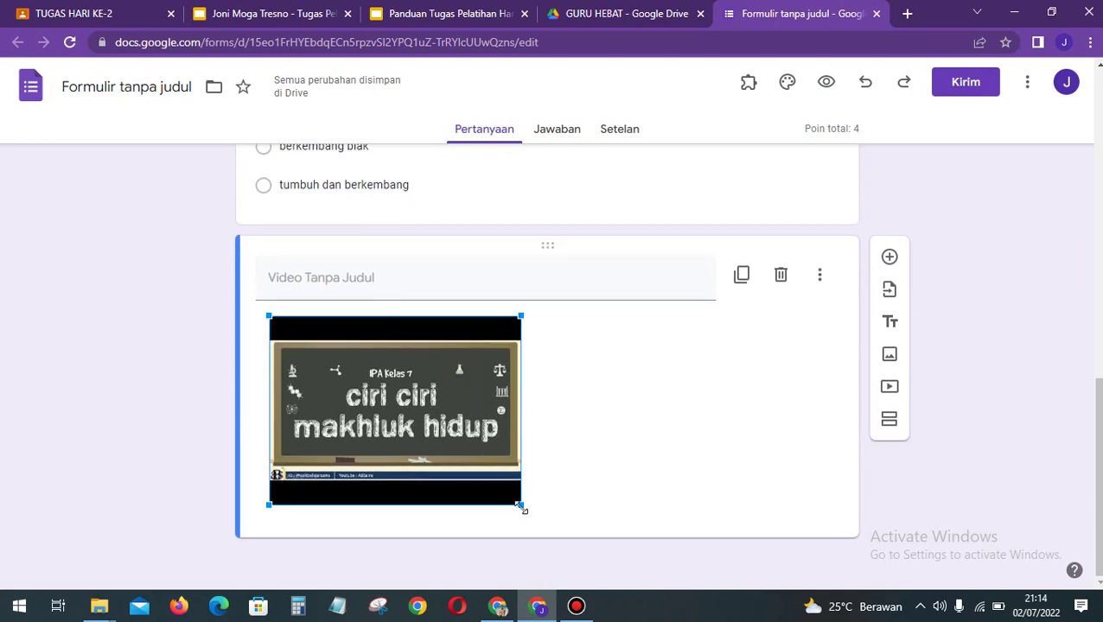
left_click_drag(521, 504, 704, 542)
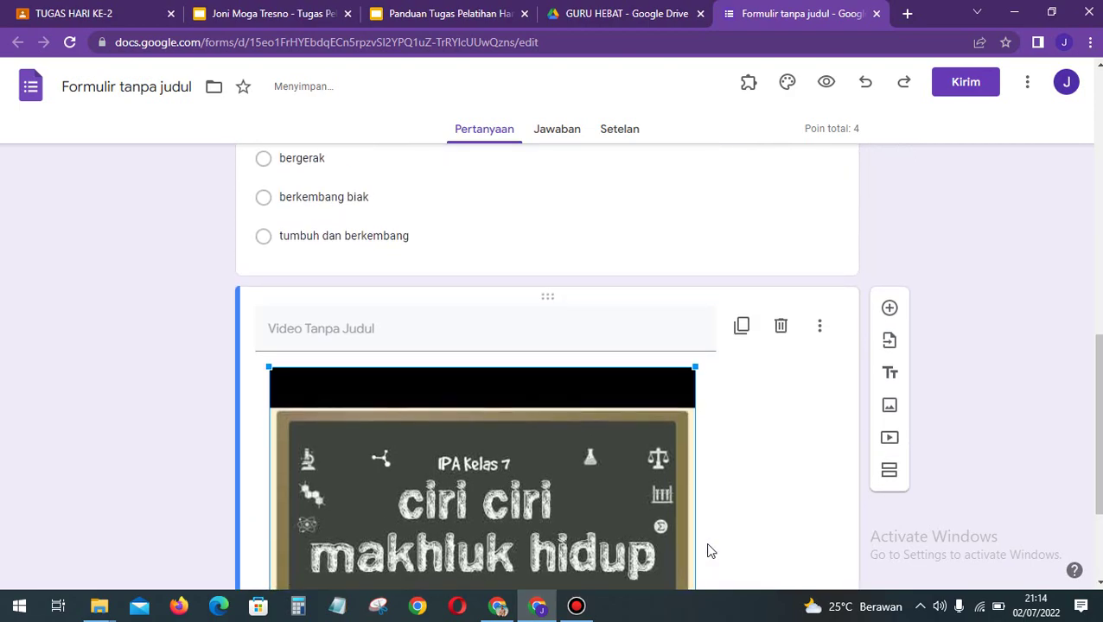
scroll(547, 424, "down", 2)
scroll(546, 425, "up", 2)
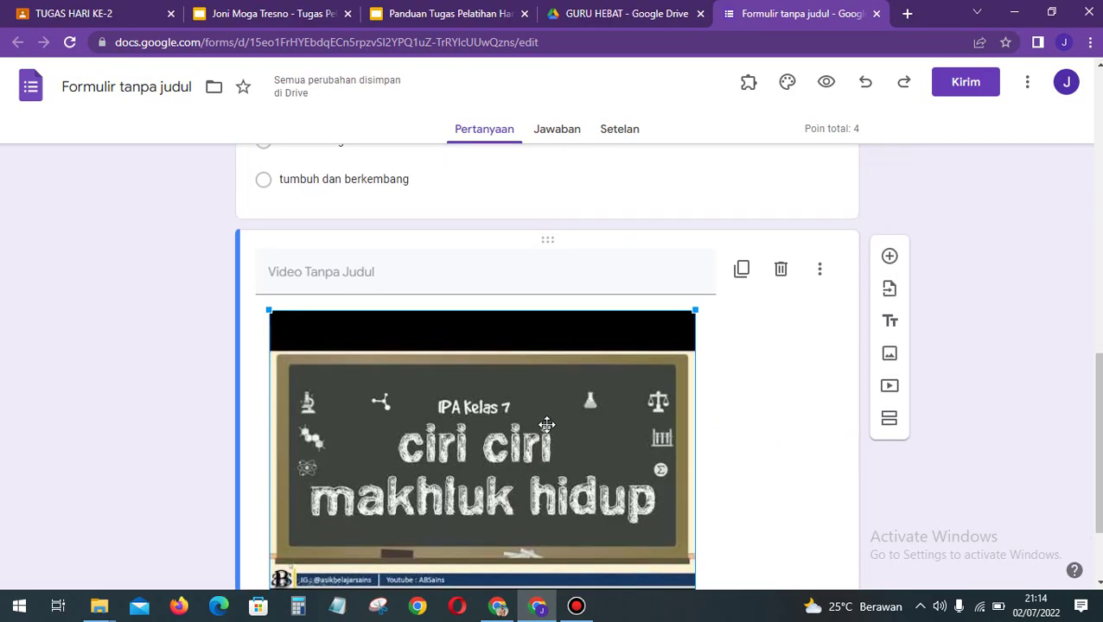
scroll(560, 433, "down", 2)
left_click_drag(695, 505, 759, 545)
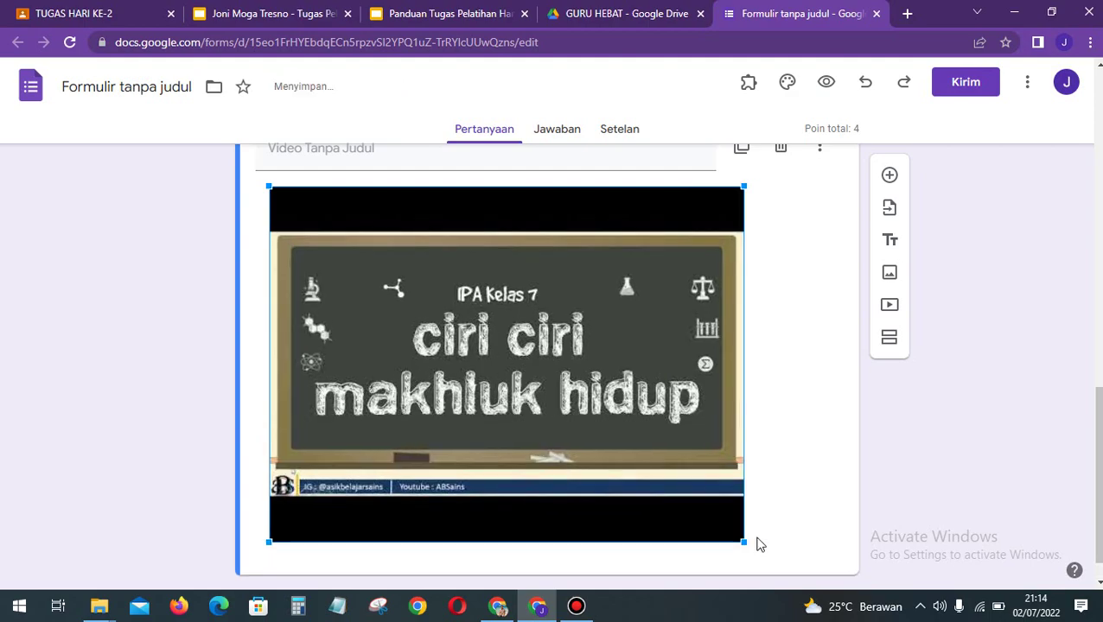
scroll(759, 544, "up", 2)
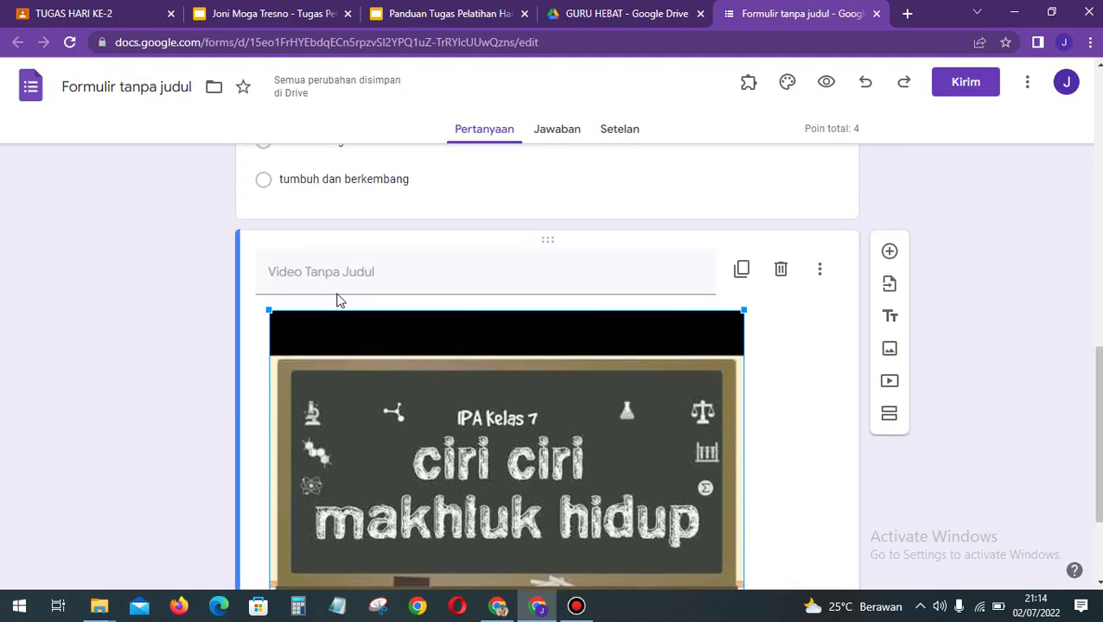
Step: Title the video 'CIRI-CIRI MAKHLUK HIDUP' in place of 'Video Tanpa Judul'
left_click(320, 274)
scroll(321, 277, "up", 1)
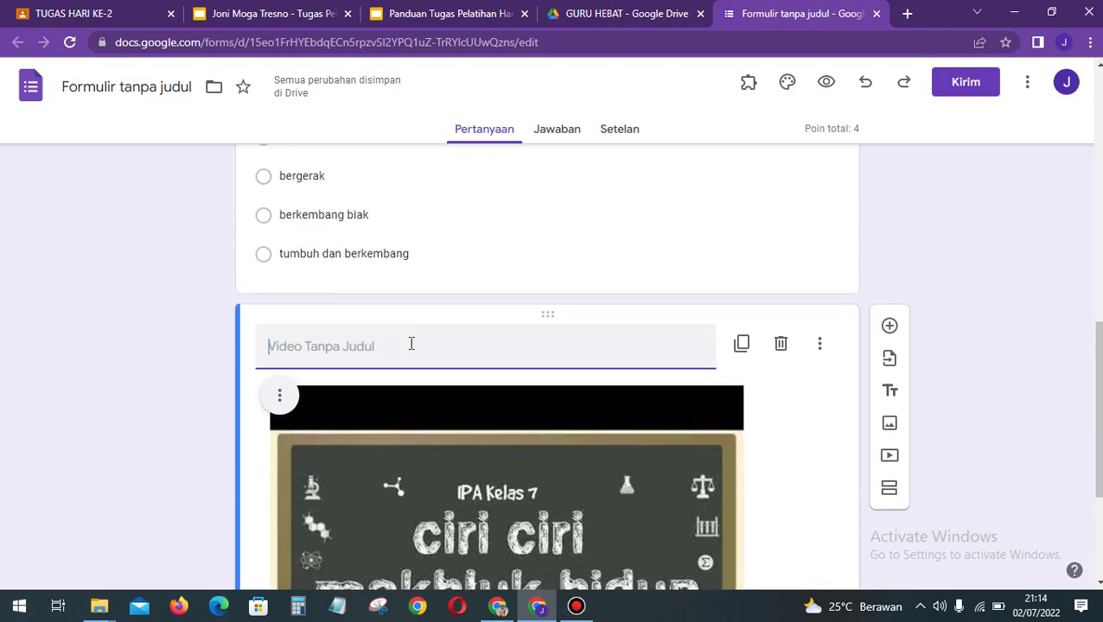
scroll(411, 344, "down", 1)
left_click(411, 344)
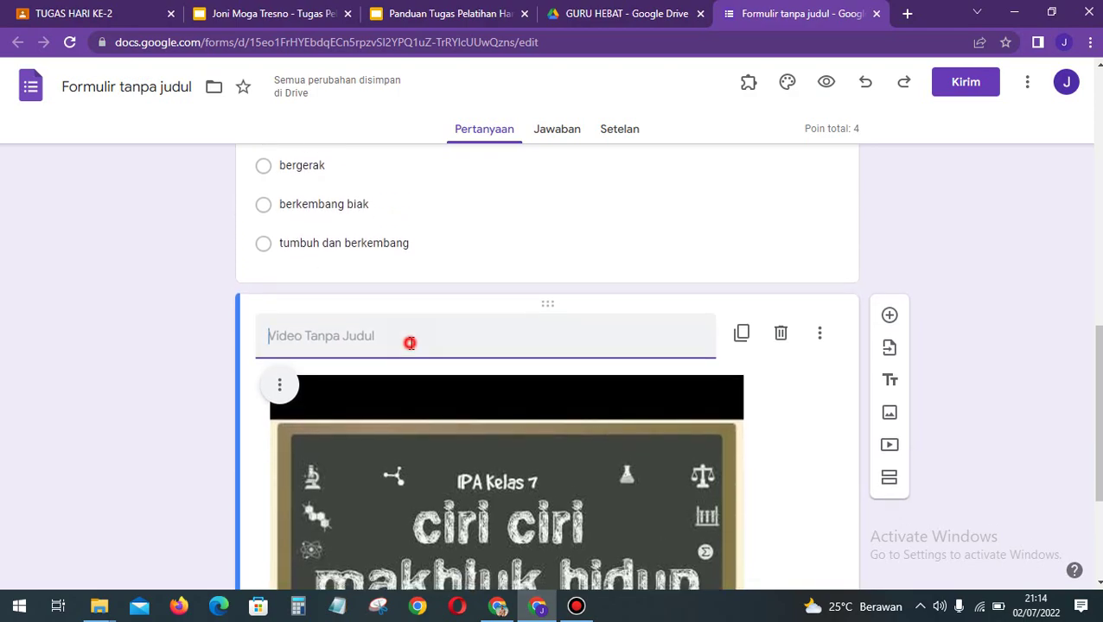
type("ci")
key("BackSpace")
type("CIRI-")
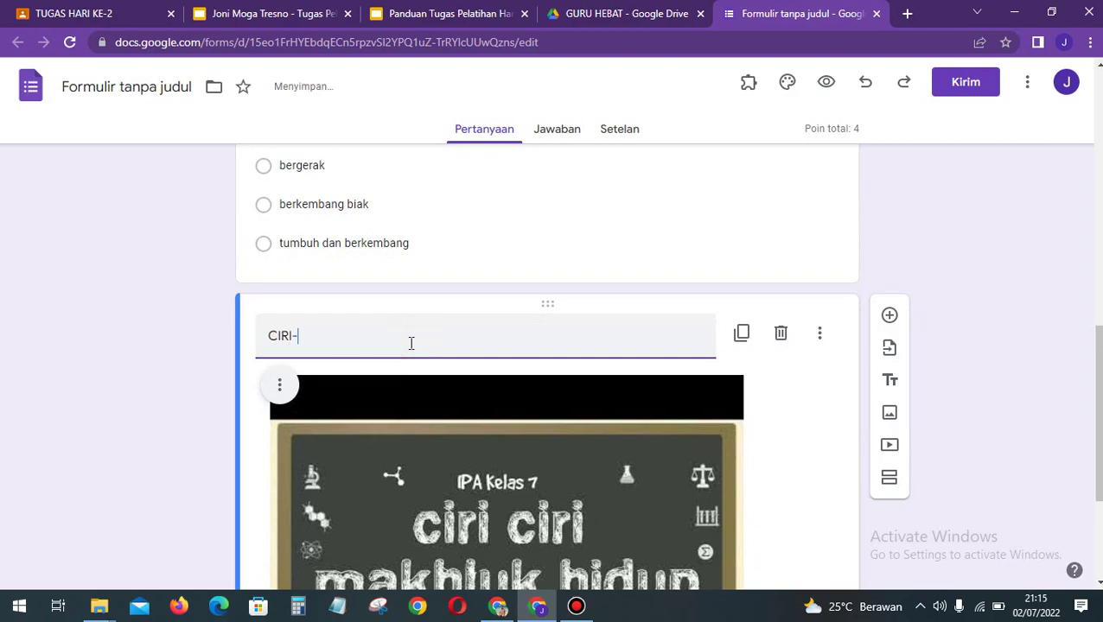
type("CIRI MAKHLUK HIDUP")
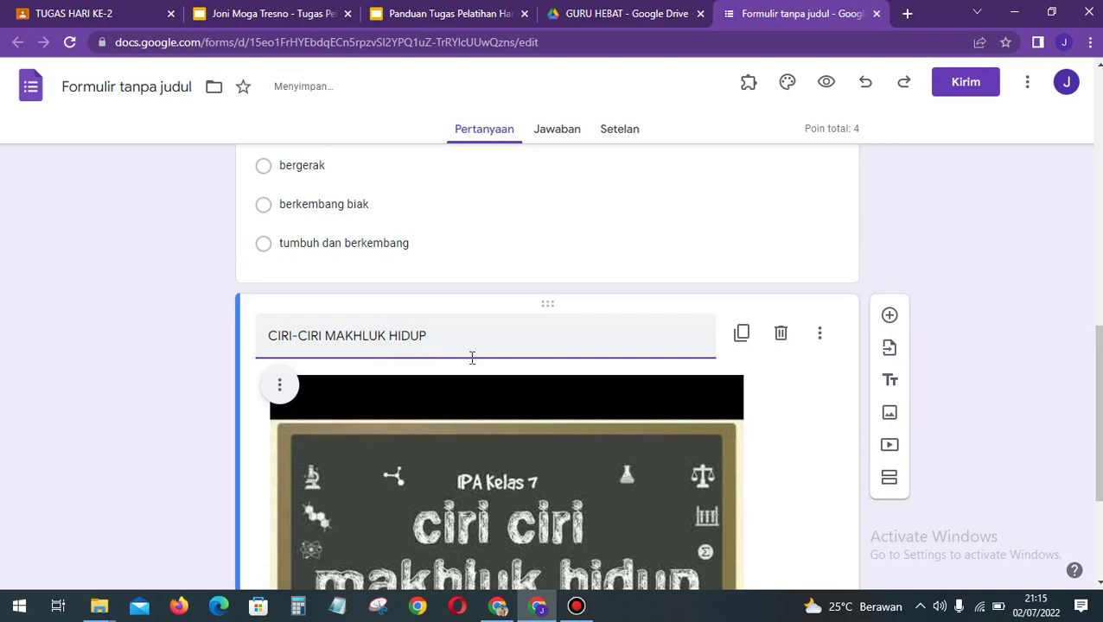
left_click(1003, 366)
scroll(1003, 366, "down", 1)
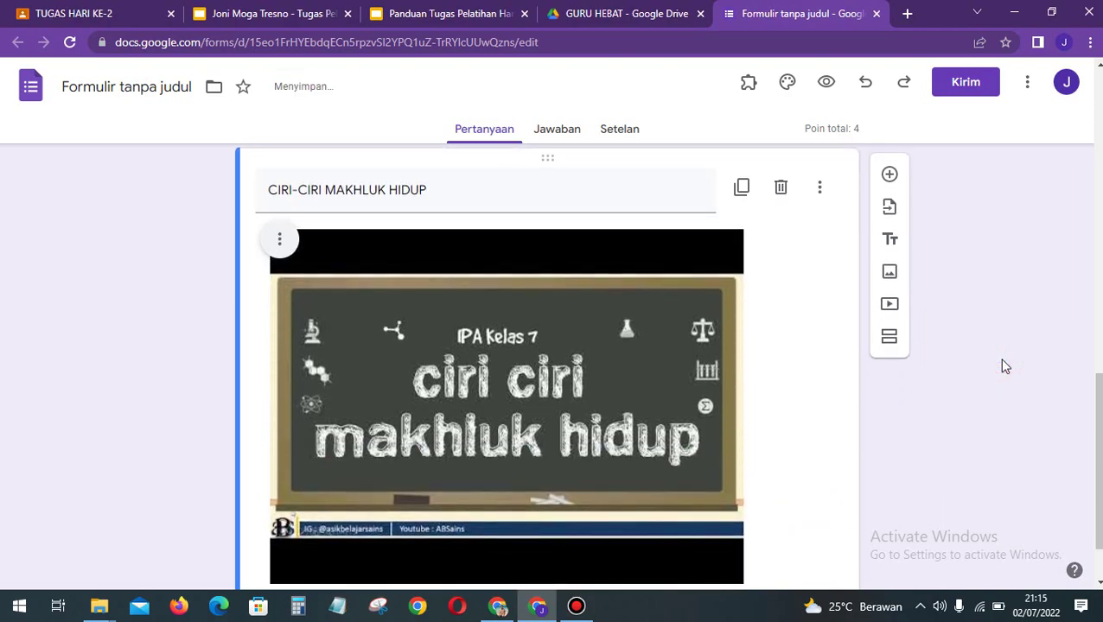
scroll(869, 352, "down", 1)
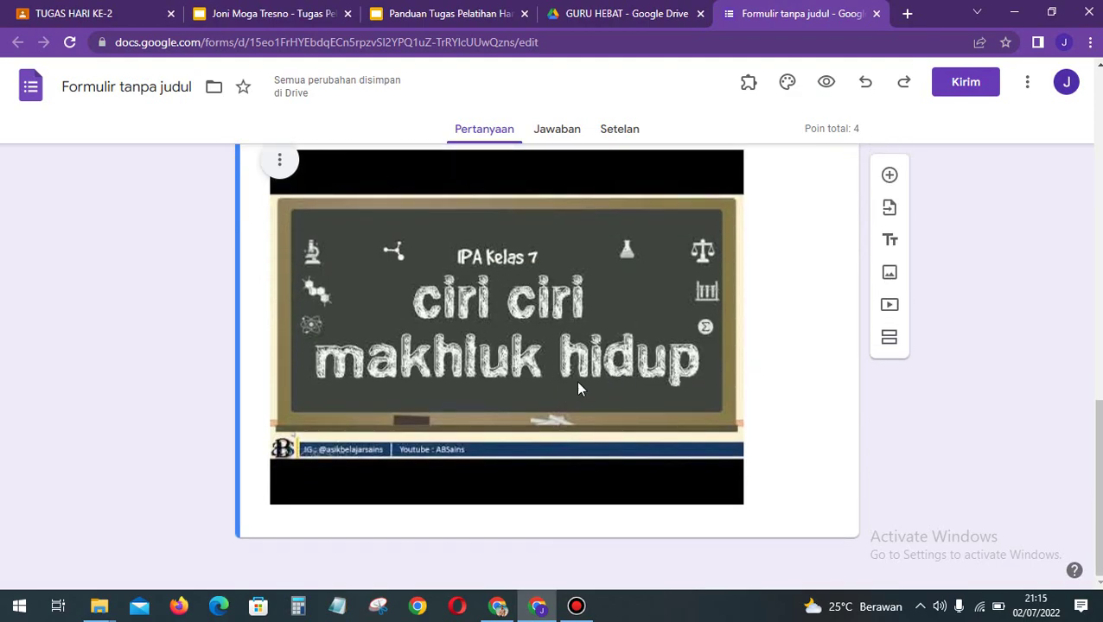
Step: Add a question below the video reading 'Dari video di atas, sebutkanlah ciri-ciri makhluk hidup!'
left_click(982, 384)
left_click(958, 231)
left_click(890, 175)
scroll(704, 435, "down", 2)
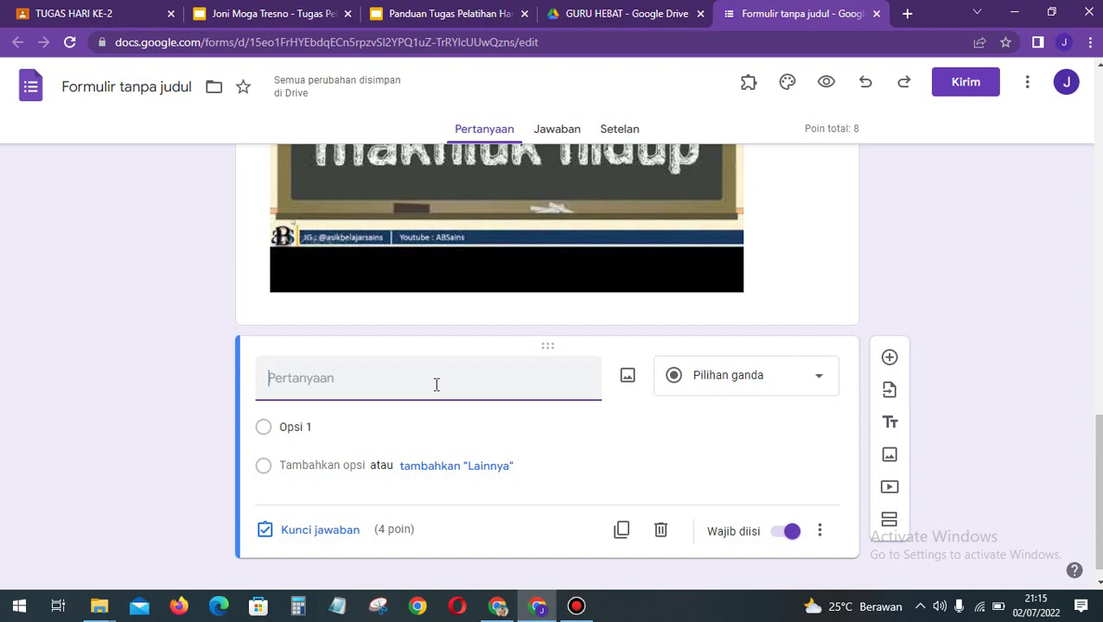
type("Dari video d")
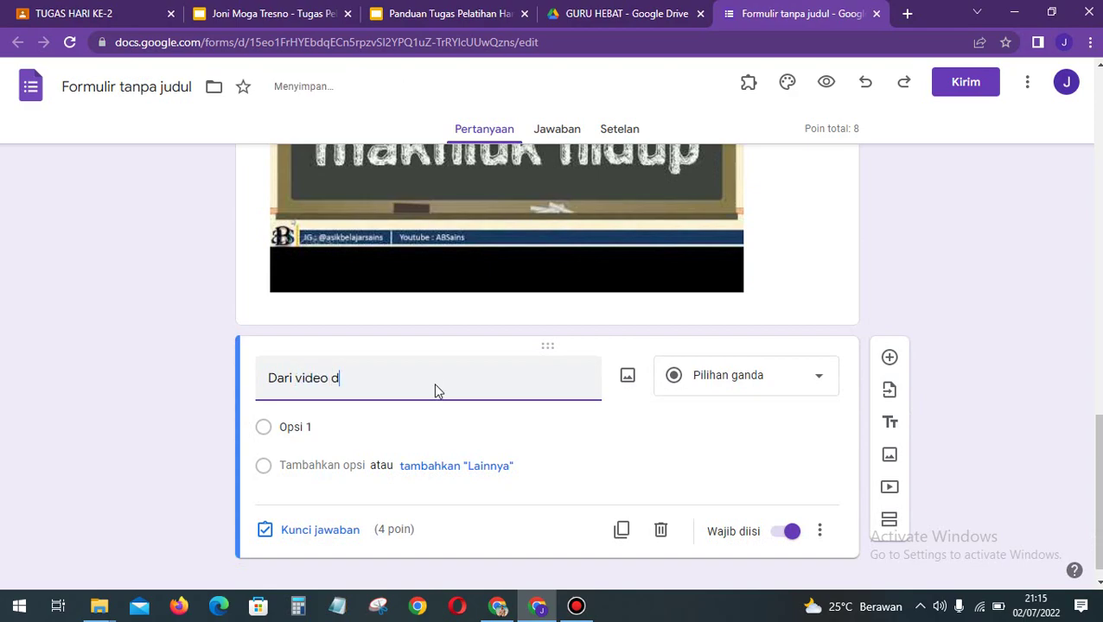
type("i atas, sebutkanlah ciri")
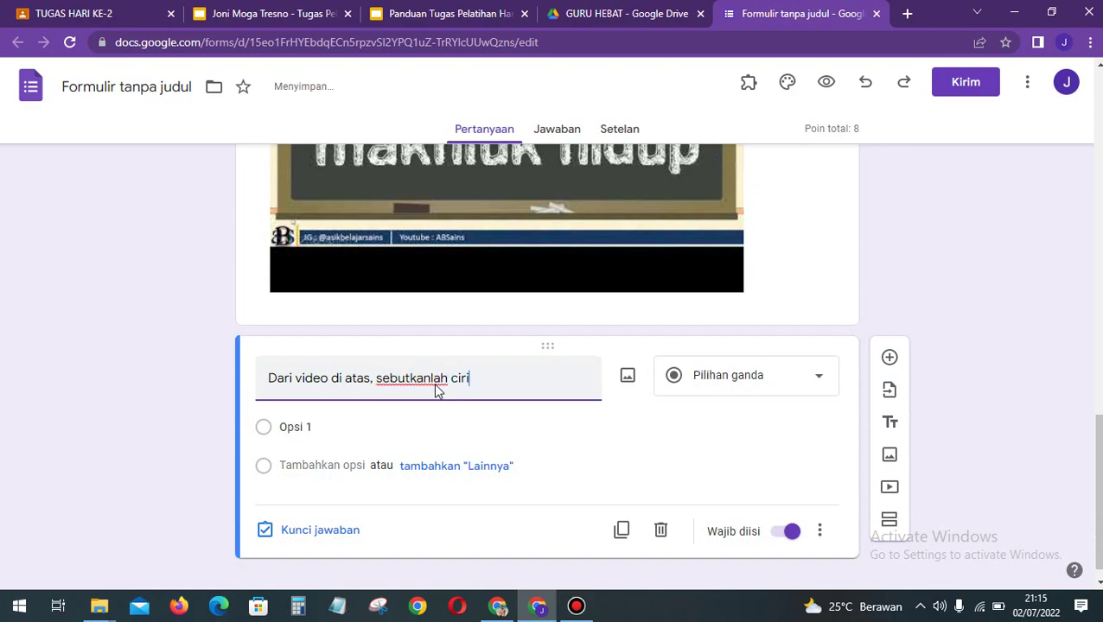
type("-ciri ma")
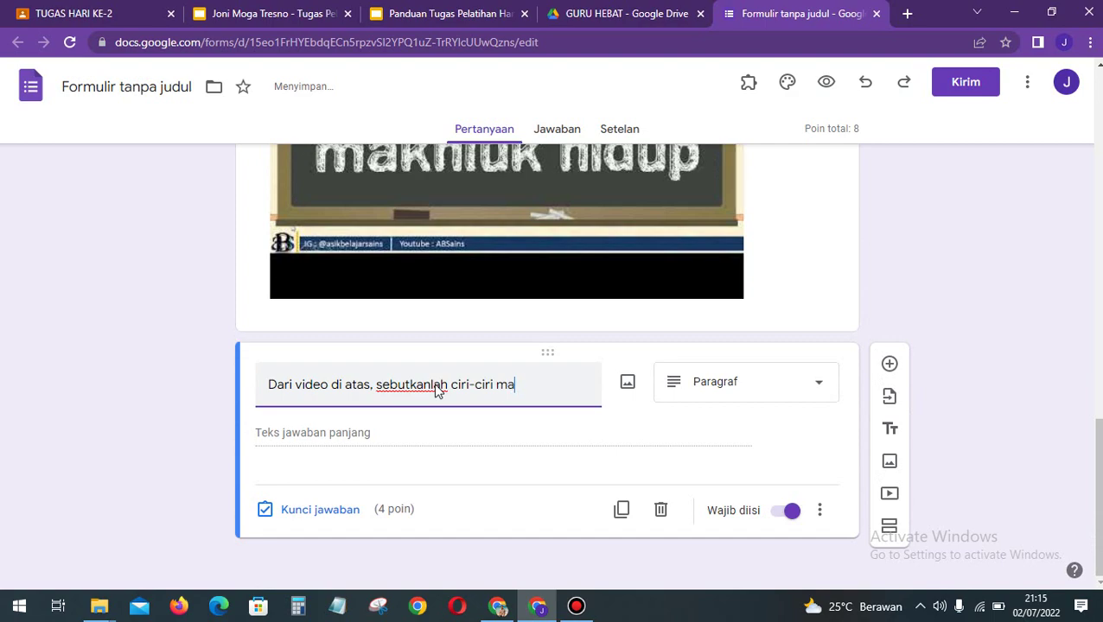
type("khluk hidup!")
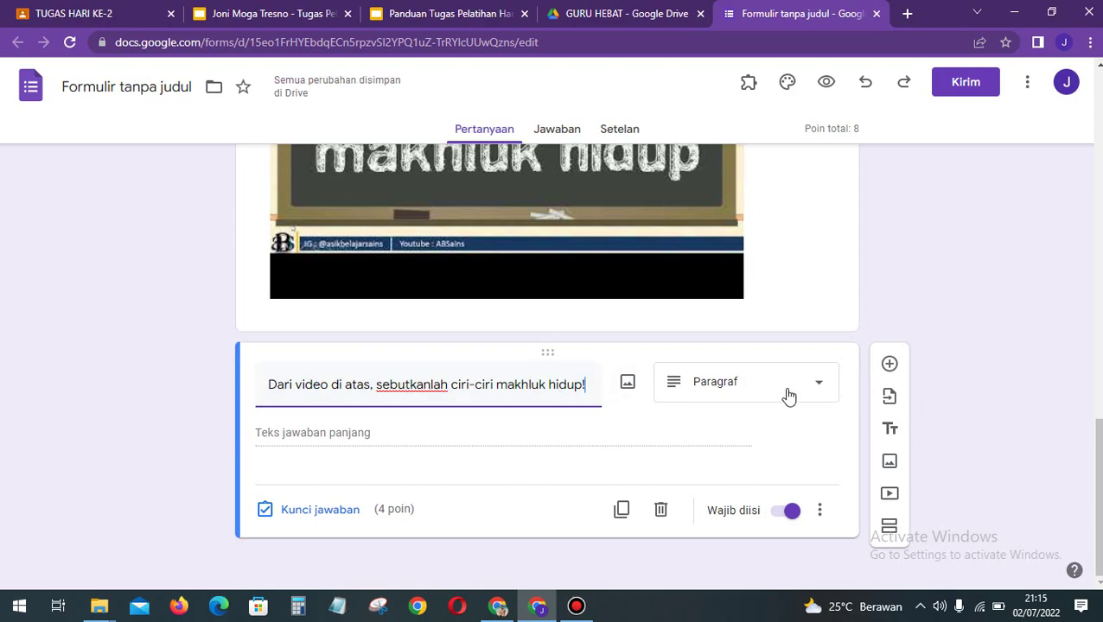
Step: Set the question type to Paragraf and open its answer-key settings
left_click(697, 398)
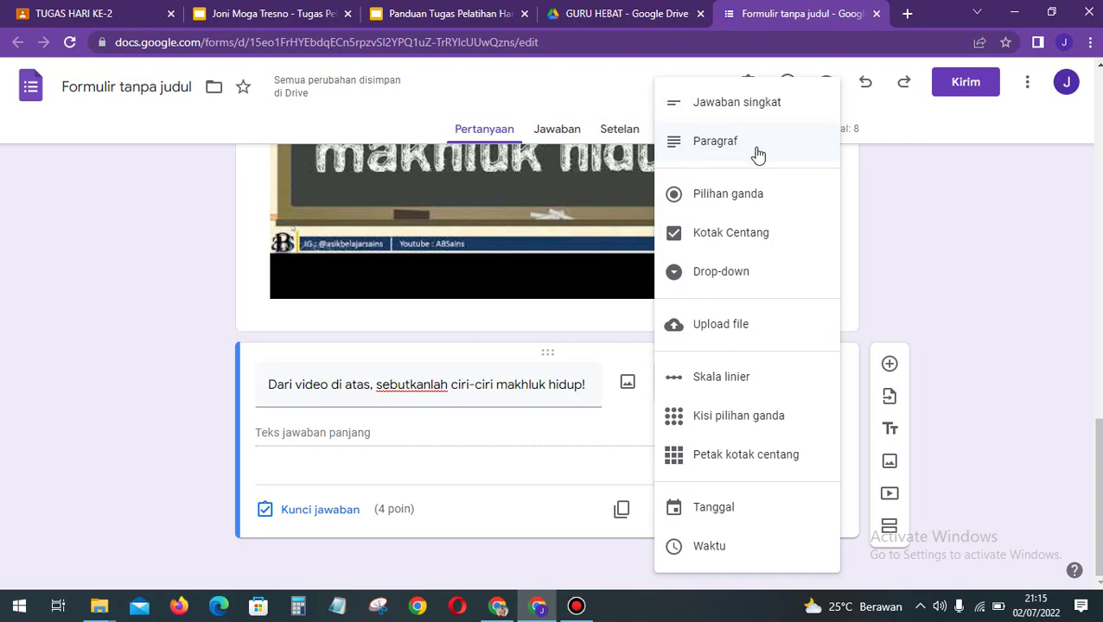
left_click(756, 146)
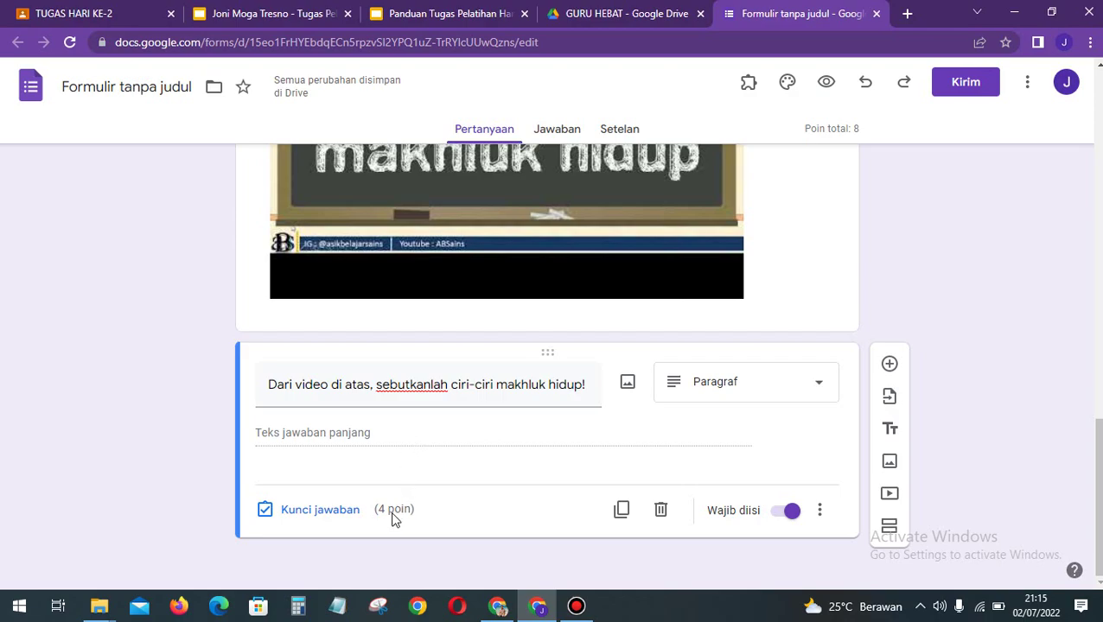
left_click(338, 511)
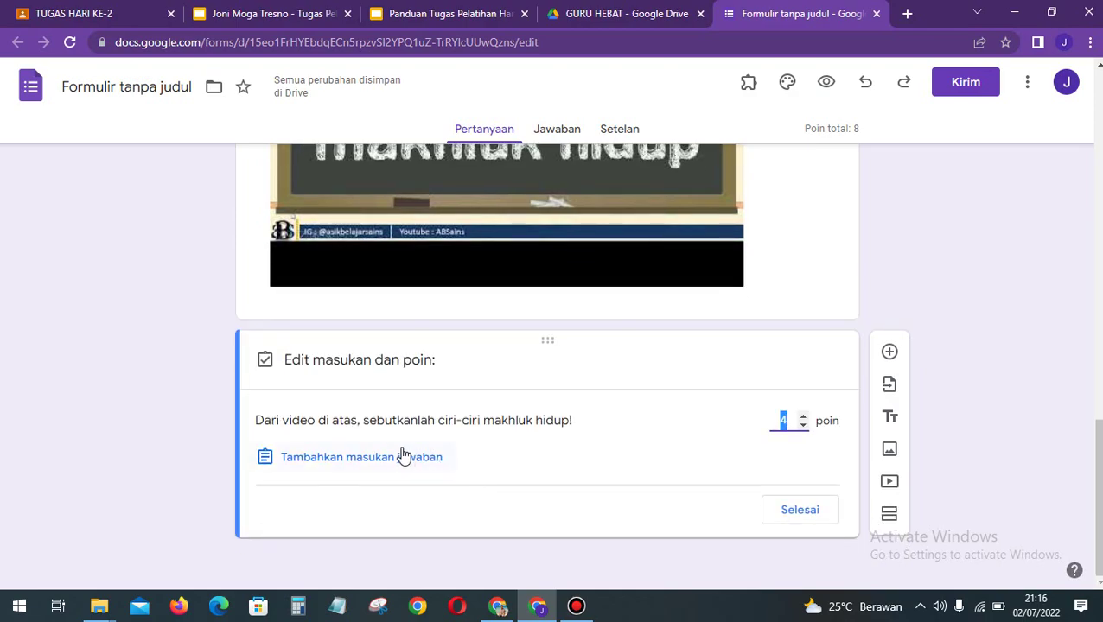
Step: Scroll through the paragraph question's answer-key and points panel, set at 4 points
scroll(647, 468, "up", 1)
scroll(646, 467, "down", 1)
Step: Close the answer-key panel with Selesai and review the KUIS IPA section's items
left_click(795, 512)
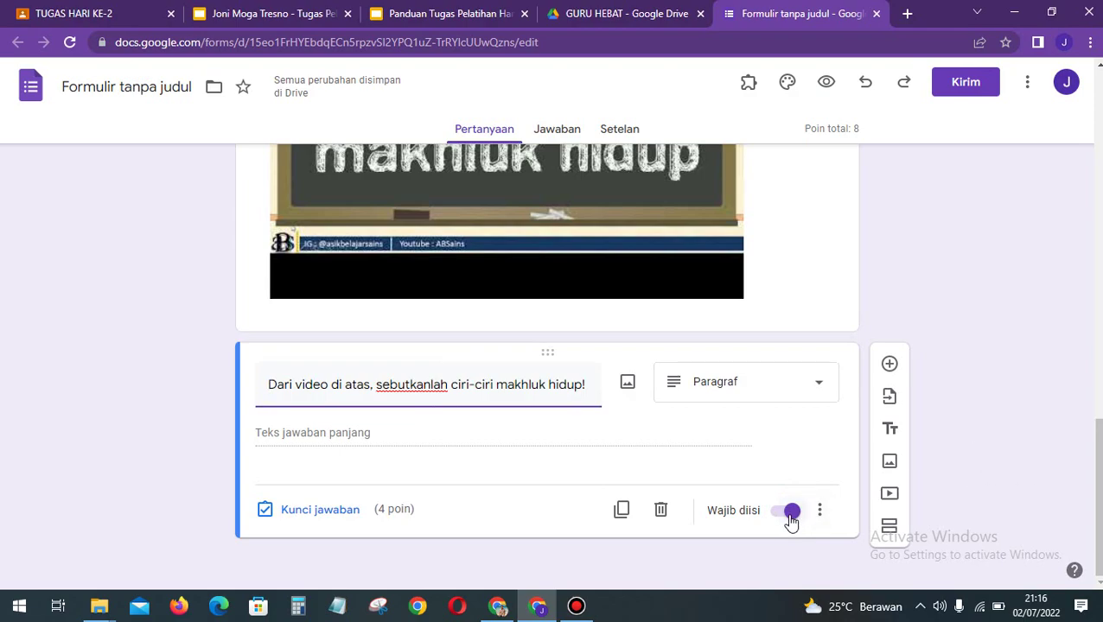
left_click(1028, 480)
scroll(1034, 488, "up", 1)
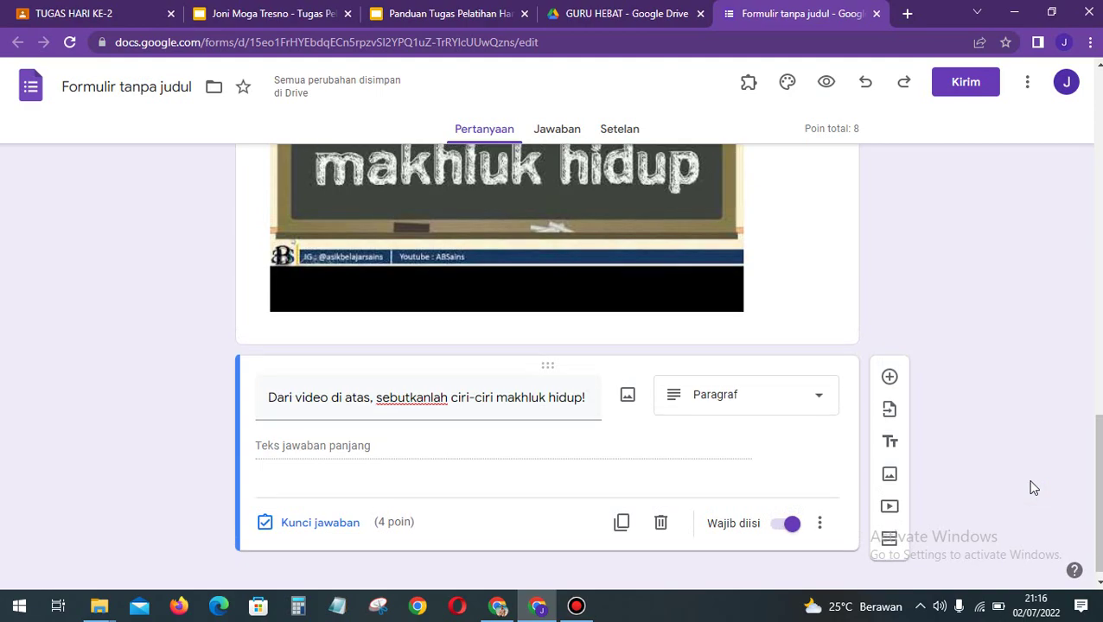
scroll(917, 442, "up", 7)
scroll(731, 414, "up", 7)
scroll(638, 381, "down", 6)
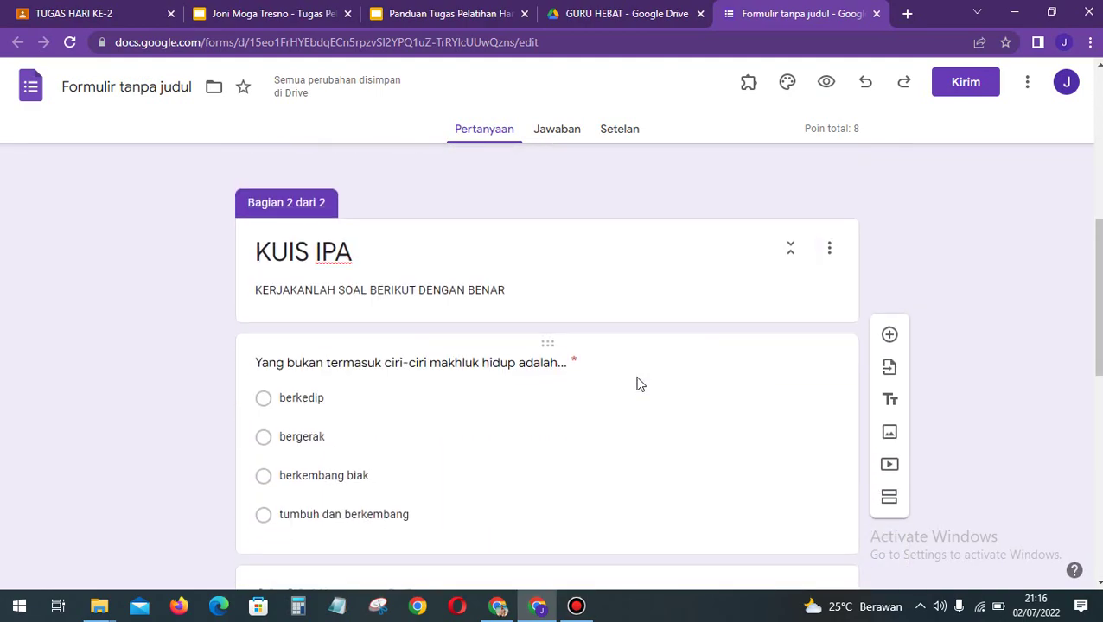
scroll(637, 383, "down", 2)
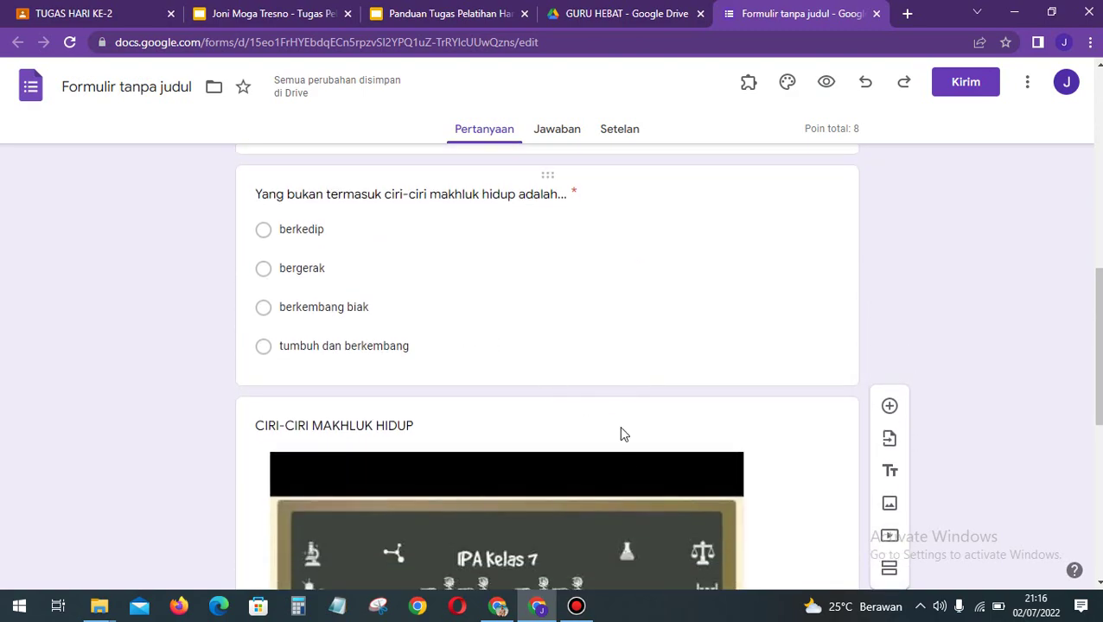
scroll(614, 413, "down", 2)
scroll(617, 404, "down", 4)
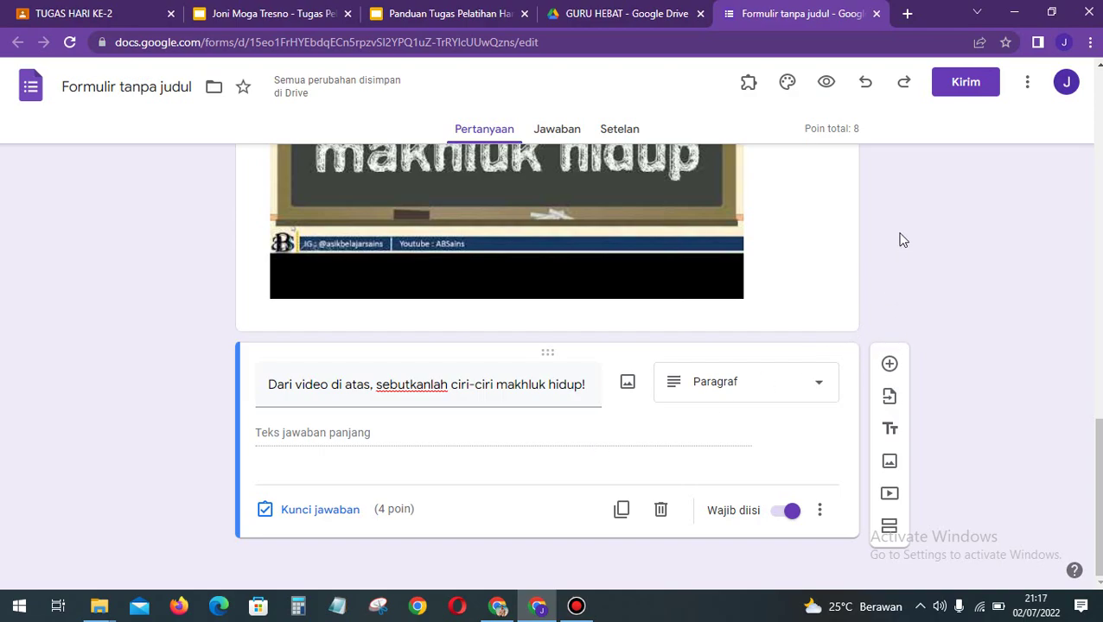
Step: Open the respondent preview of KUIS GOOGLE FORM
left_click(825, 85)
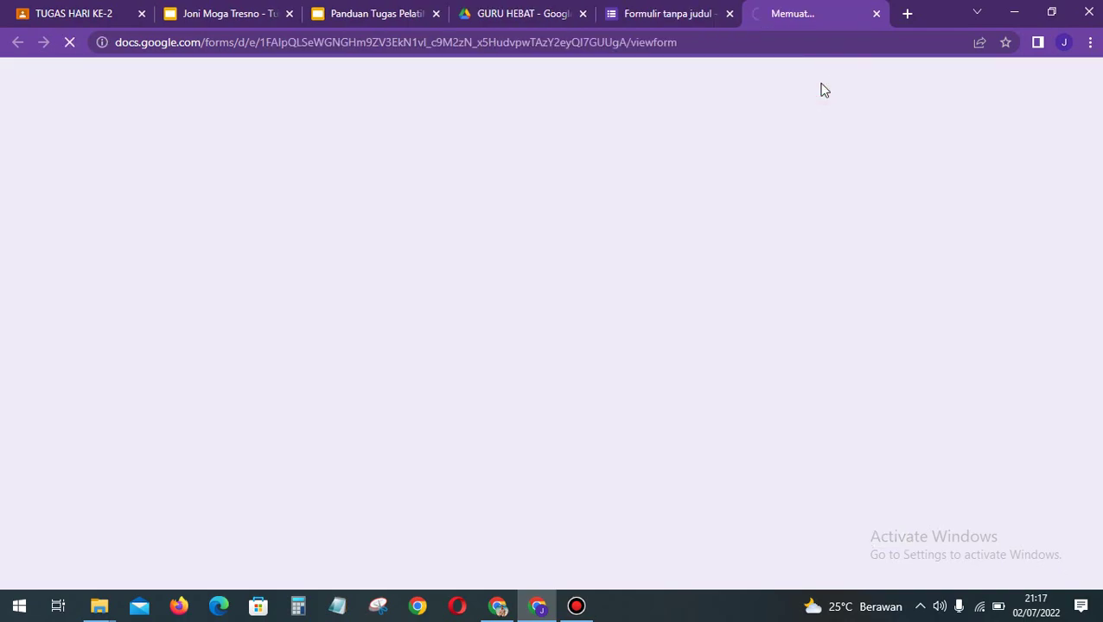
scroll(722, 330, "down", 1)
scroll(723, 330, "up", 1)
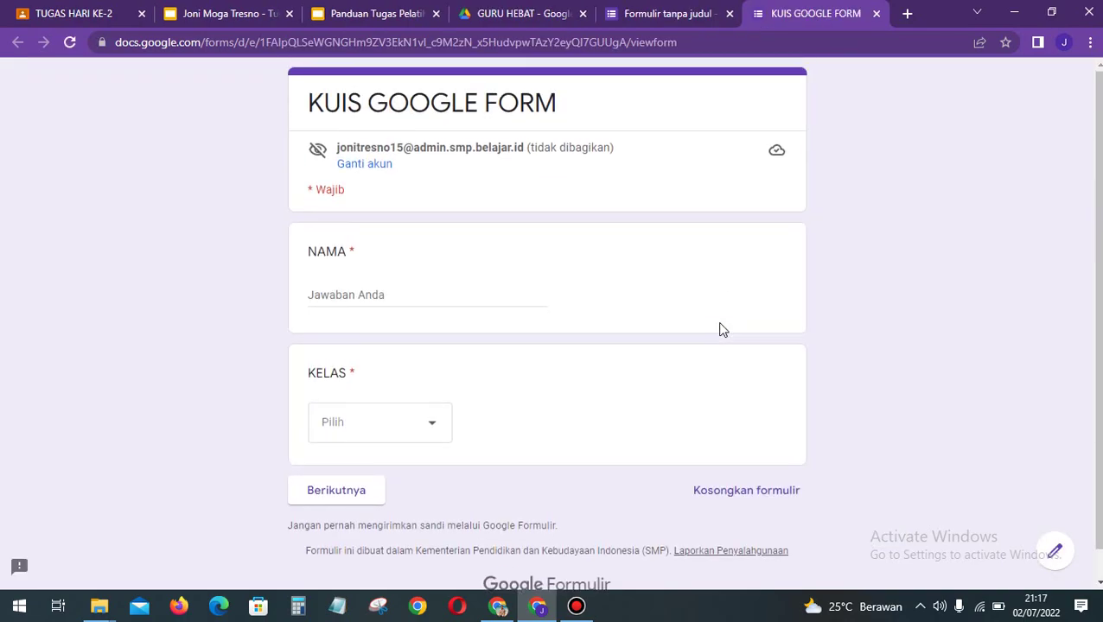
scroll(723, 330, "down", 1)
scroll(723, 330, "up", 1)
Step: Enter the student's name in NAMA and choose VII A for KELAS
left_click(412, 296)
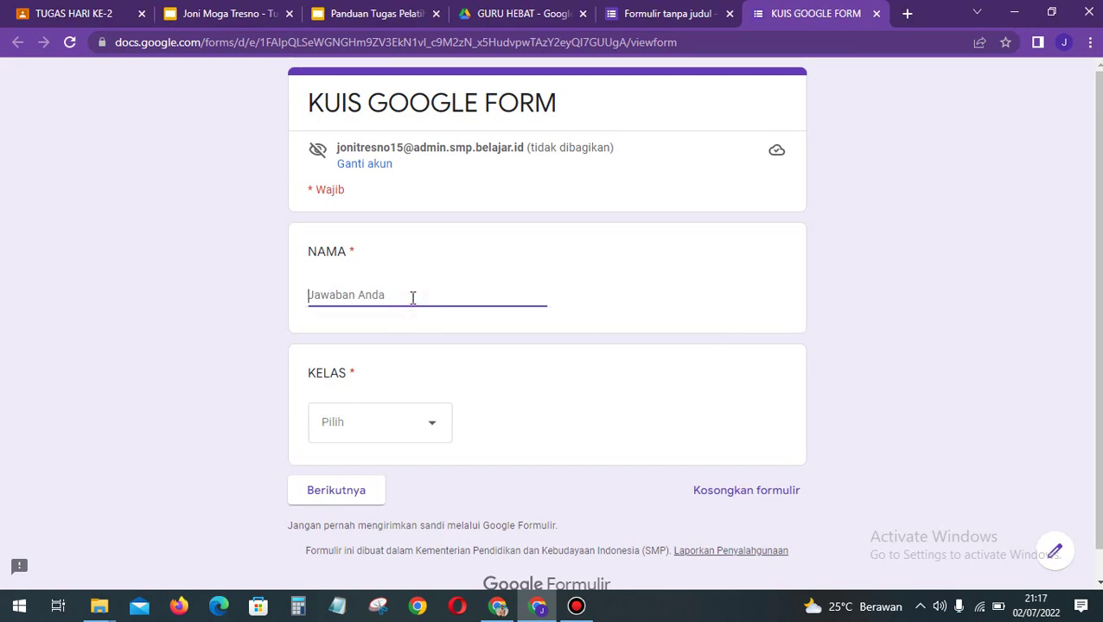
type("Vi")
key("BackSpace")
key("BackSpace")
type("VIDDY")
left_click(385, 425)
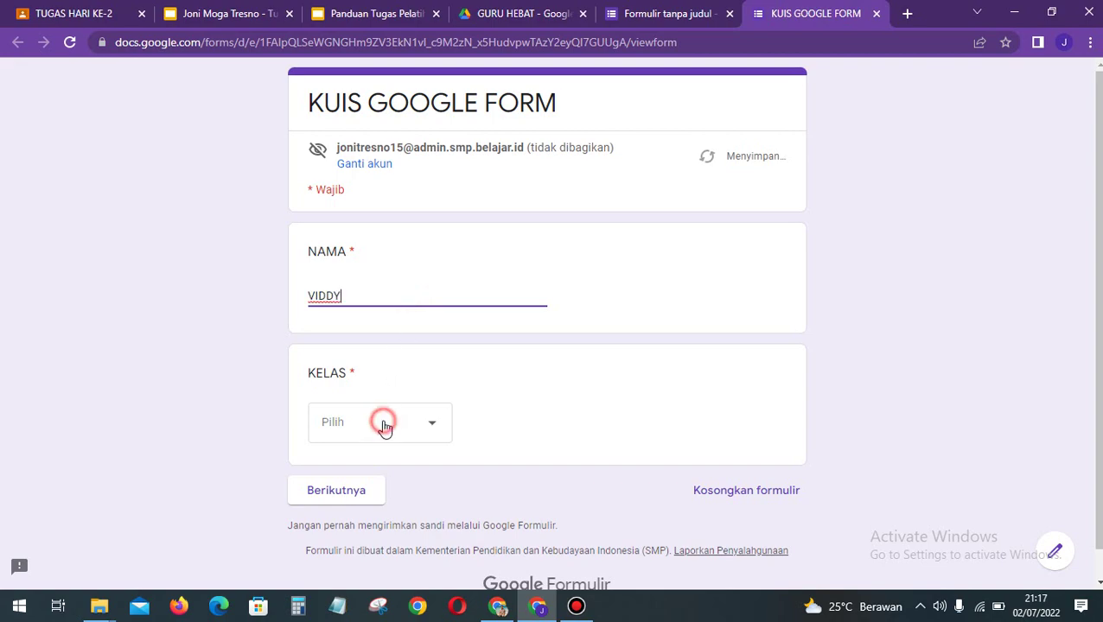
left_click(376, 460)
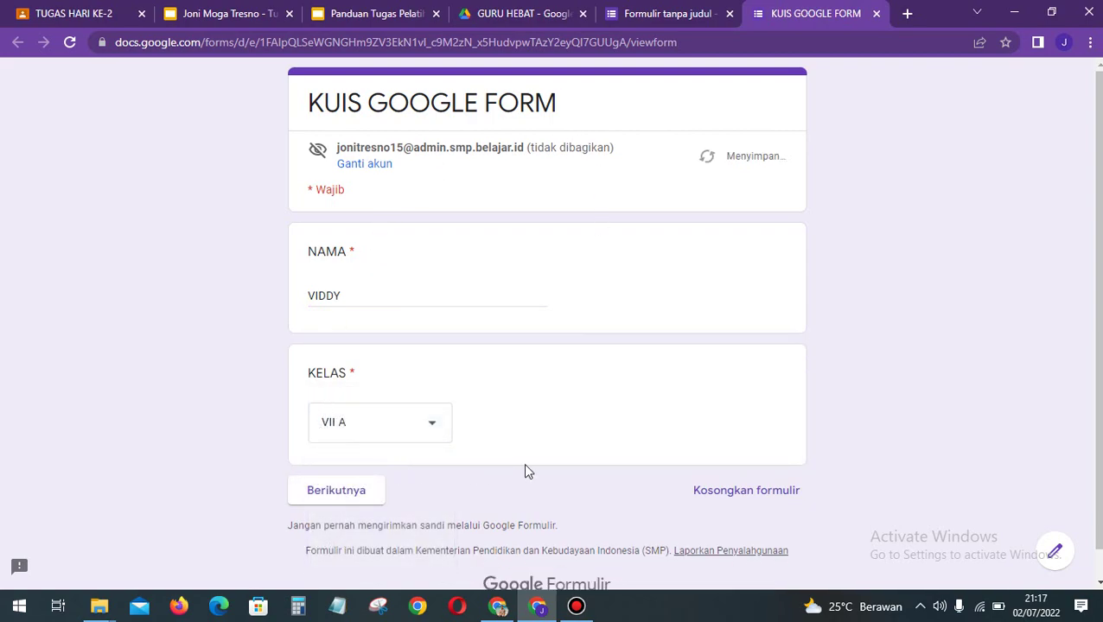
scroll(527, 471, "down", 1)
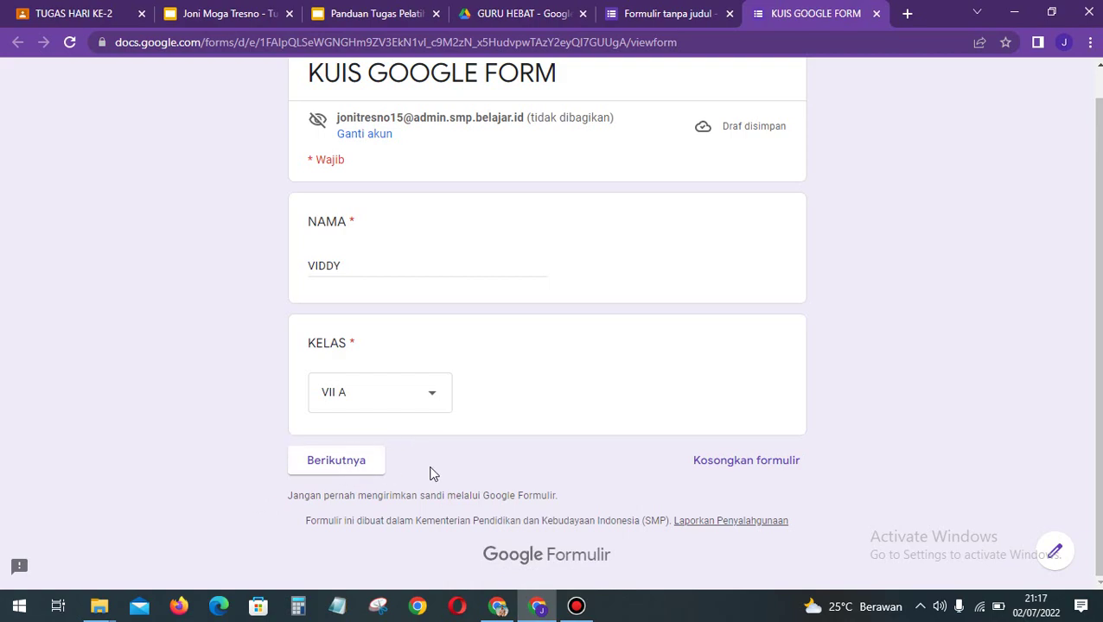
Step: Go to the KUIS IPA section and answer the multiple-choice question with berkedip
left_click(324, 469)
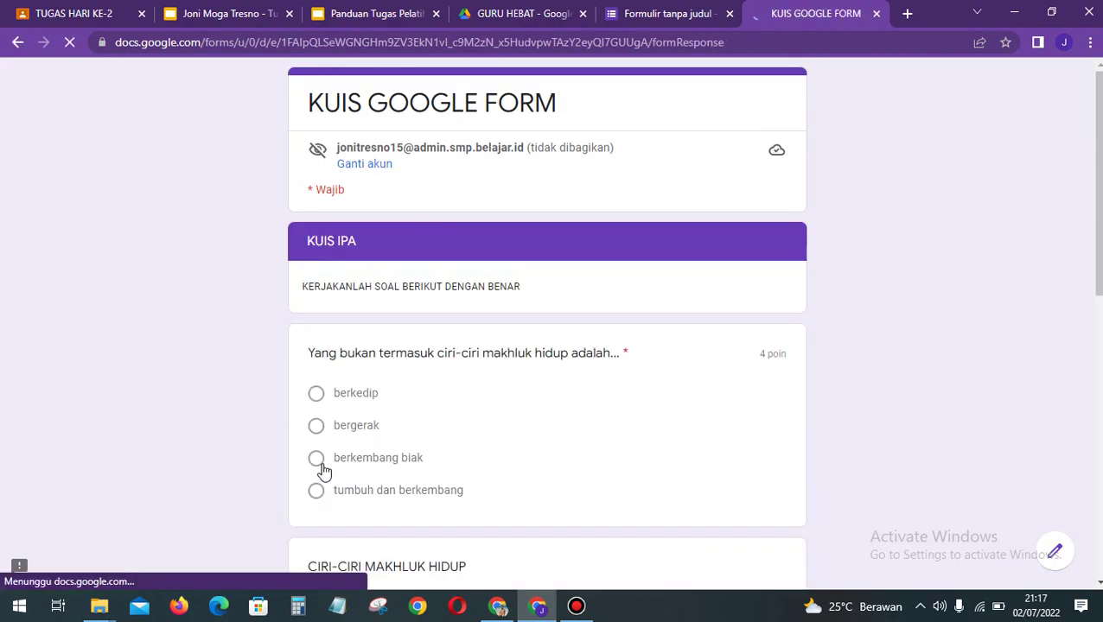
scroll(450, 442, "down", 1)
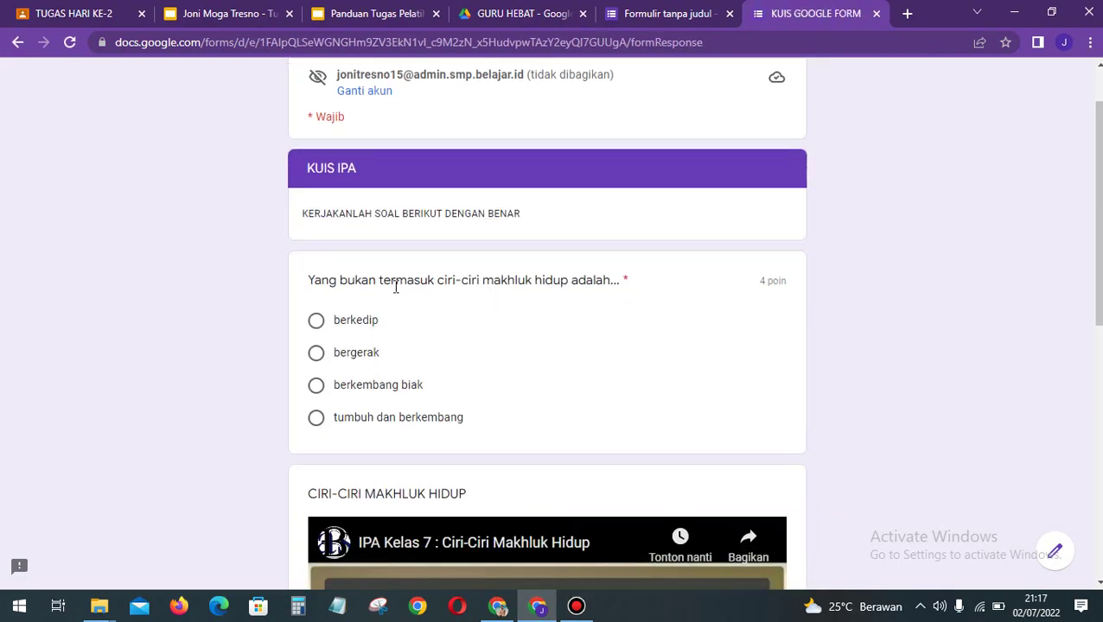
scroll(396, 287, "down", 1)
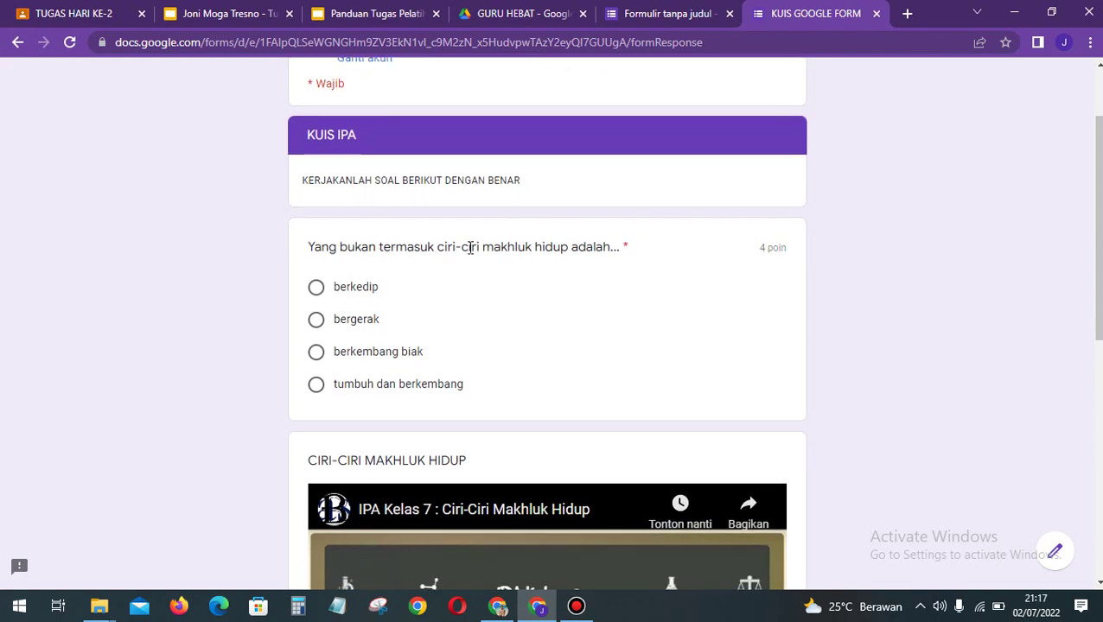
left_click(364, 293)
scroll(581, 348, "down", 2)
scroll(579, 347, "down", 2)
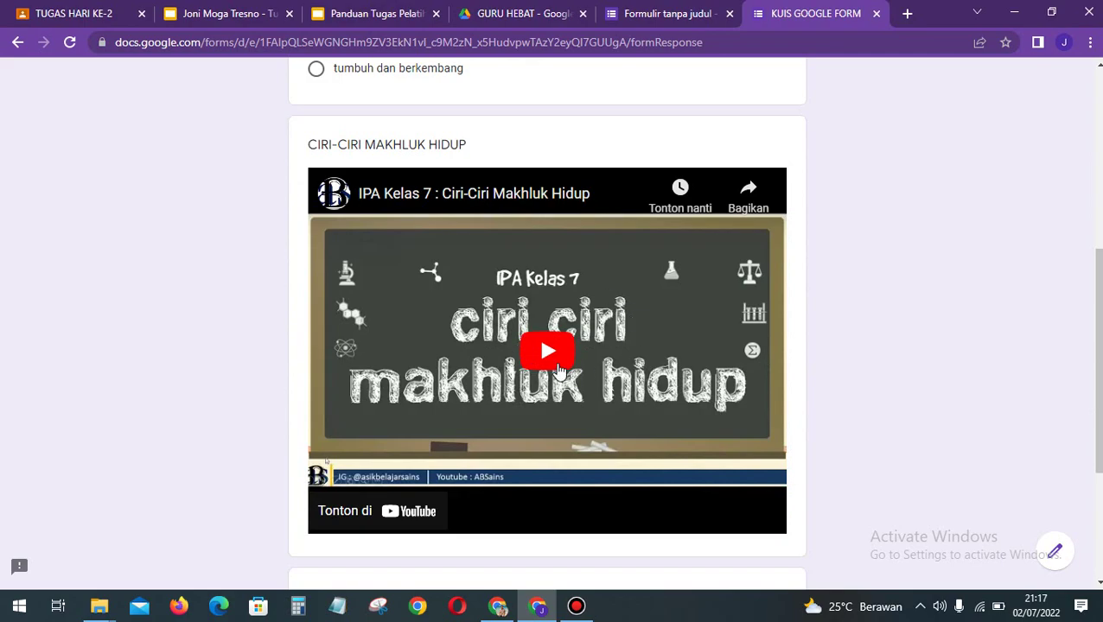
scroll(647, 411, "down", 1)
scroll(647, 410, "down", 2)
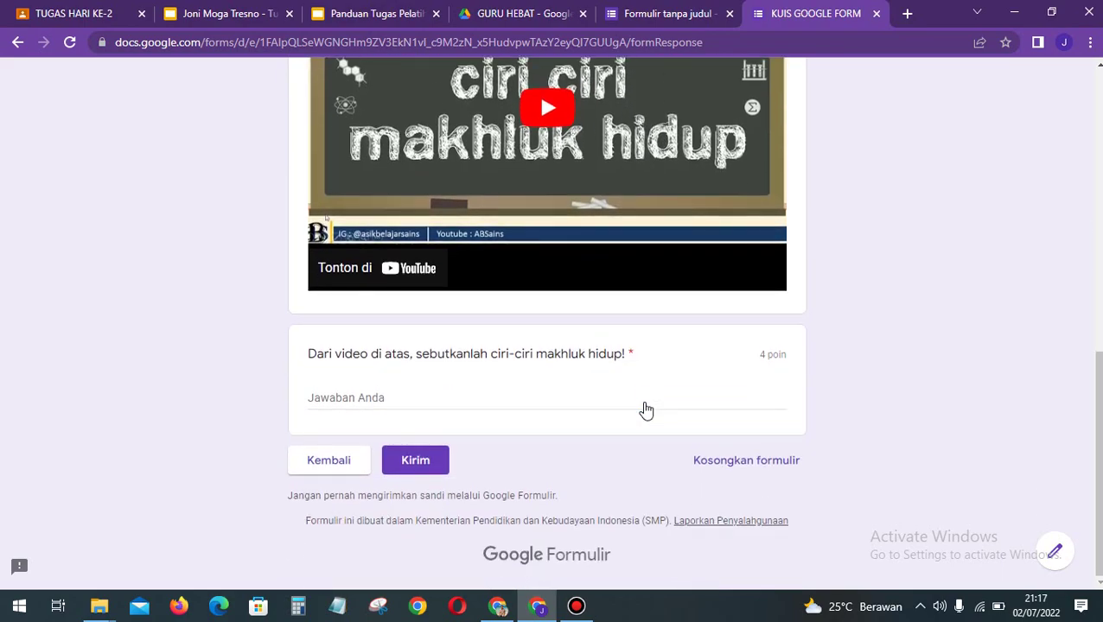
Step: Answer the essay question with 'bernafas, bergerak, menaggapi rangsangan,......'
left_click(584, 396)
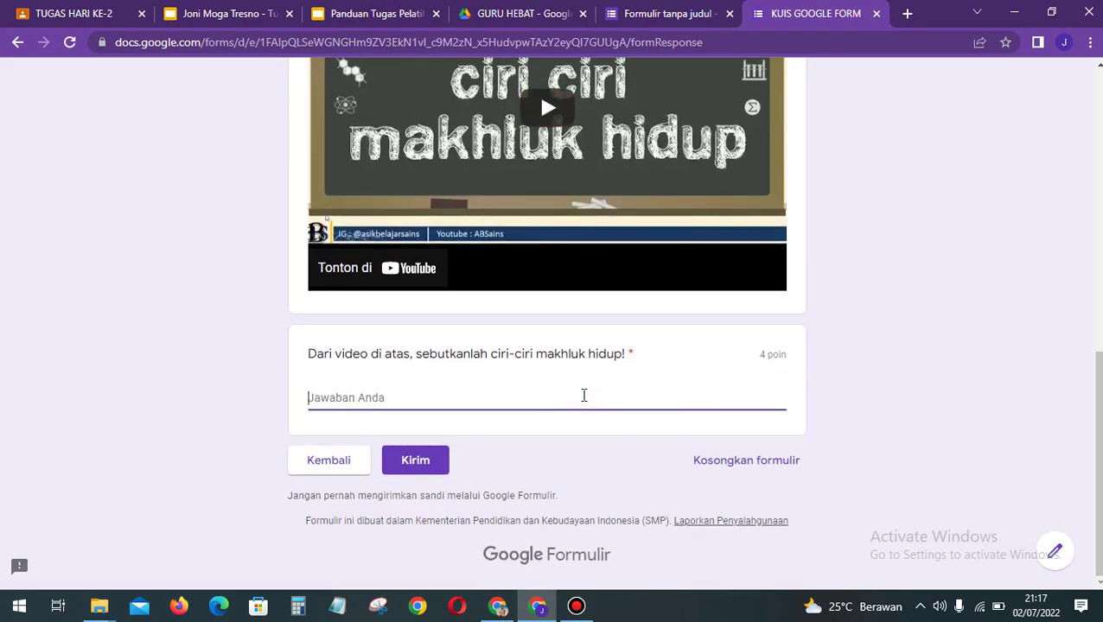
type("ber")
key("BackSpace")
key("BackSpace")
type("bernafas, bergerak, mena")
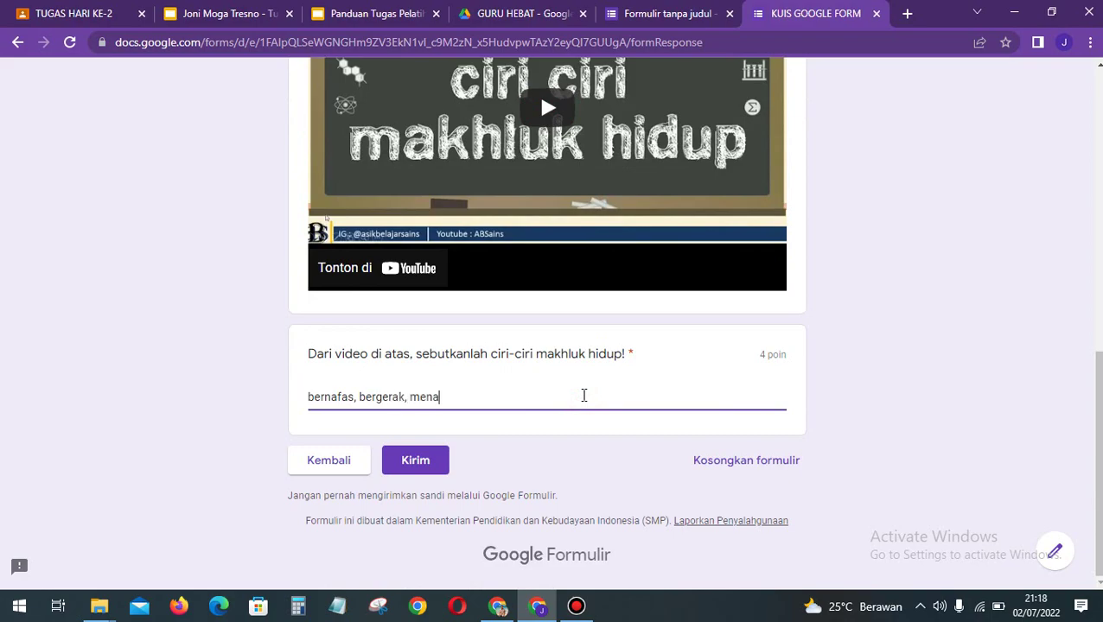
type("ggapi rang")
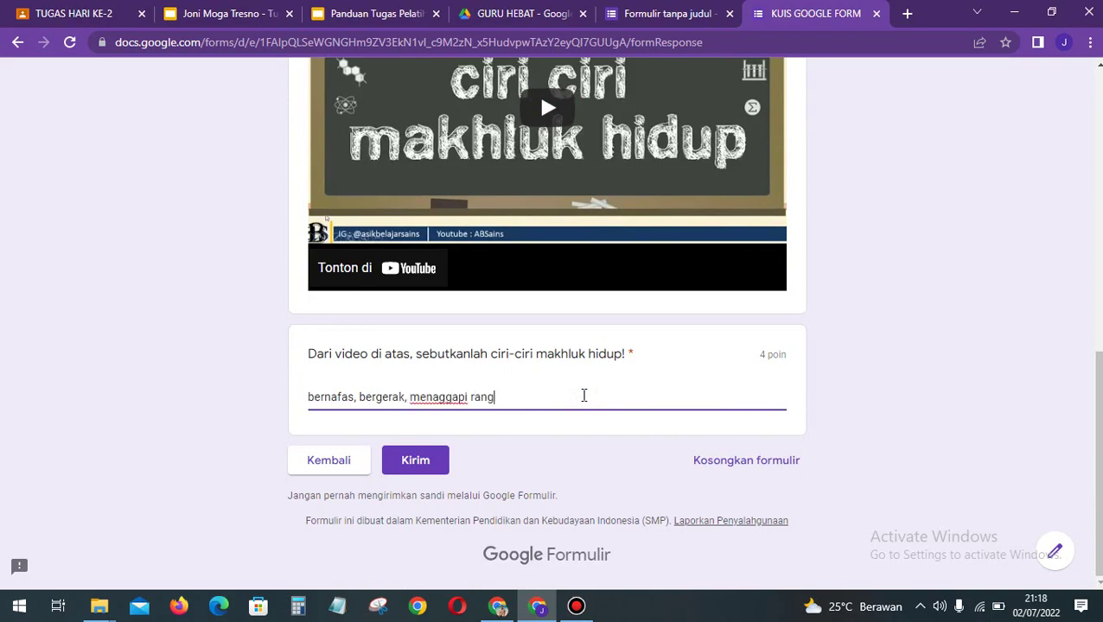
type("sangan,......")
scroll(583, 397, "up", 2)
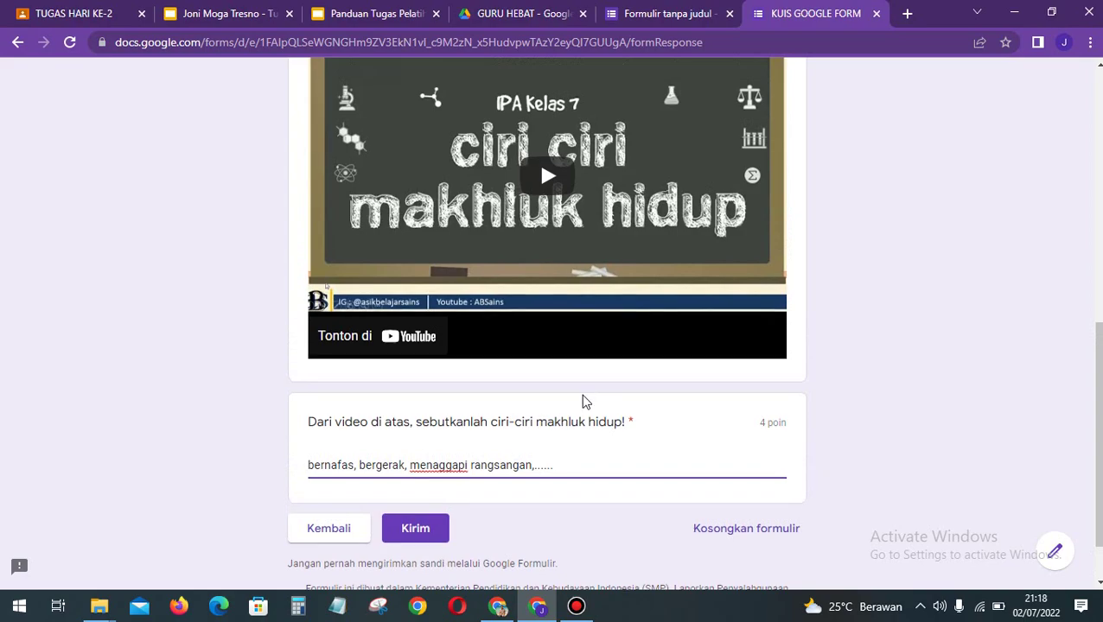
scroll(723, 517, "down", 2)
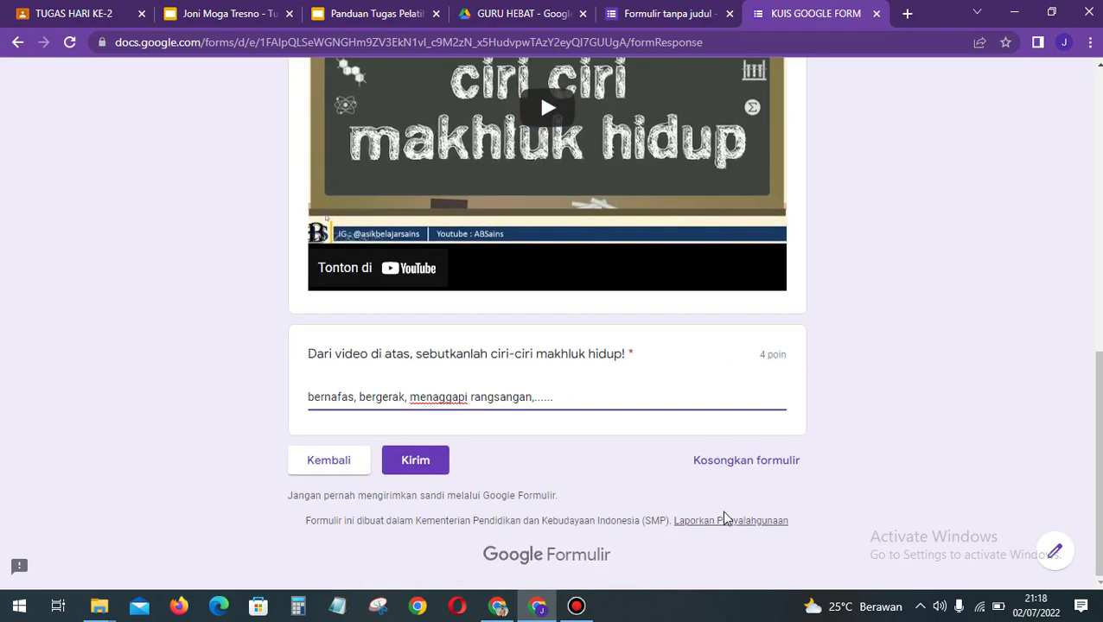
scroll(722, 511, "up", 7)
scroll(603, 387, "down", 7)
scroll(603, 389, "up", 7)
scroll(605, 389, "down", 7)
scroll(605, 389, "up", 6)
scroll(605, 390, "up", 1)
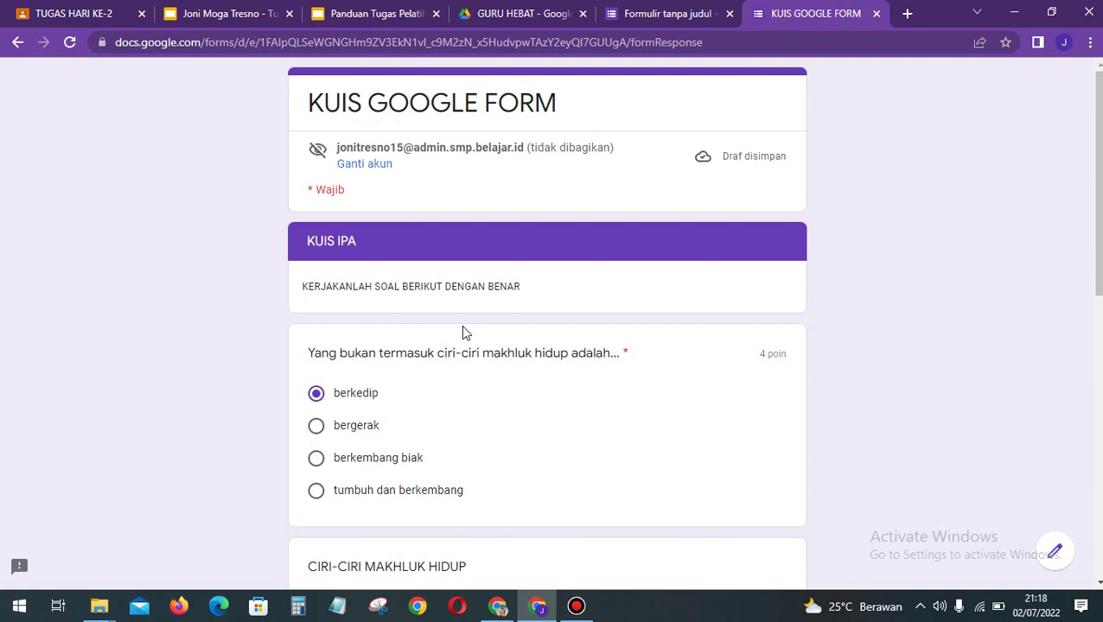
Step: View the Draf disimpan autosave notice and dismiss it with Oke
scroll(461, 325, "down", 1)
scroll(461, 325, "down", 8)
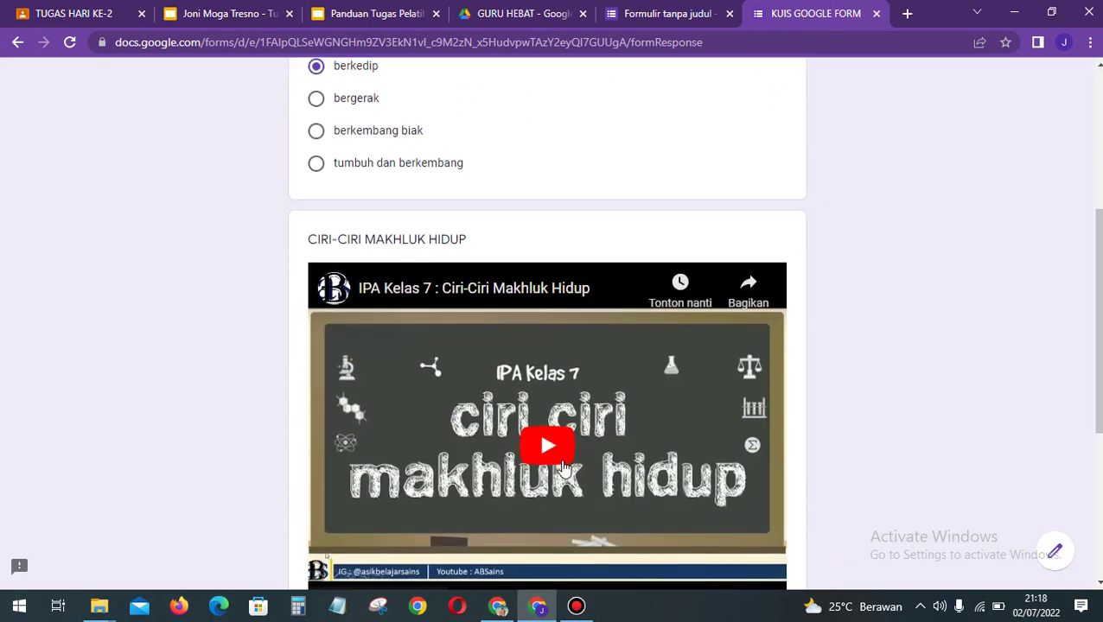
scroll(565, 386, "up", 5)
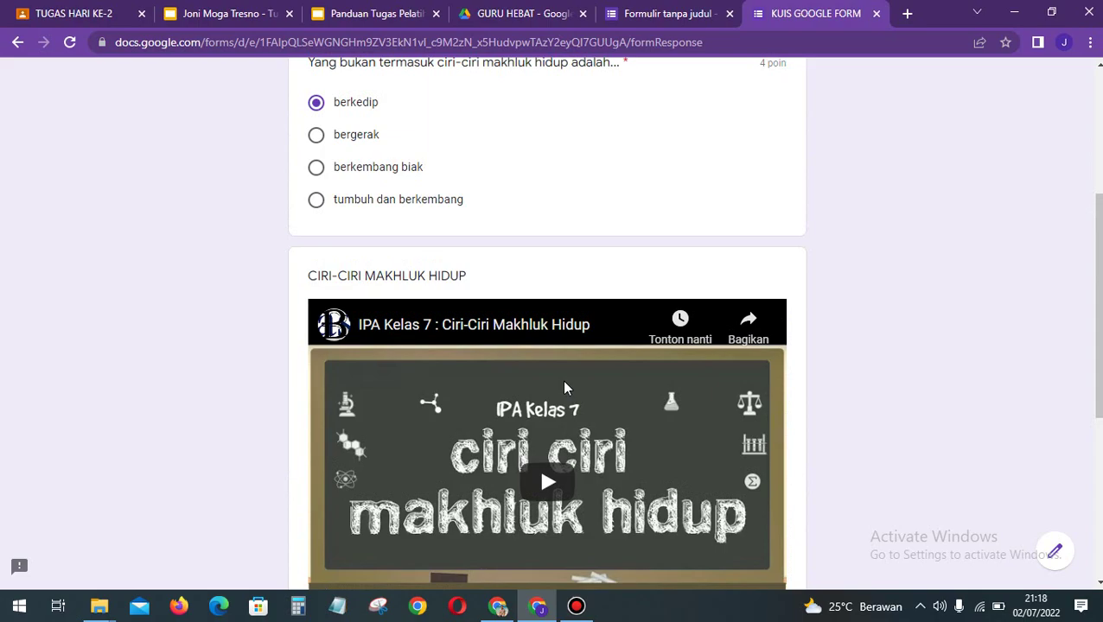
scroll(563, 388, "up", 1)
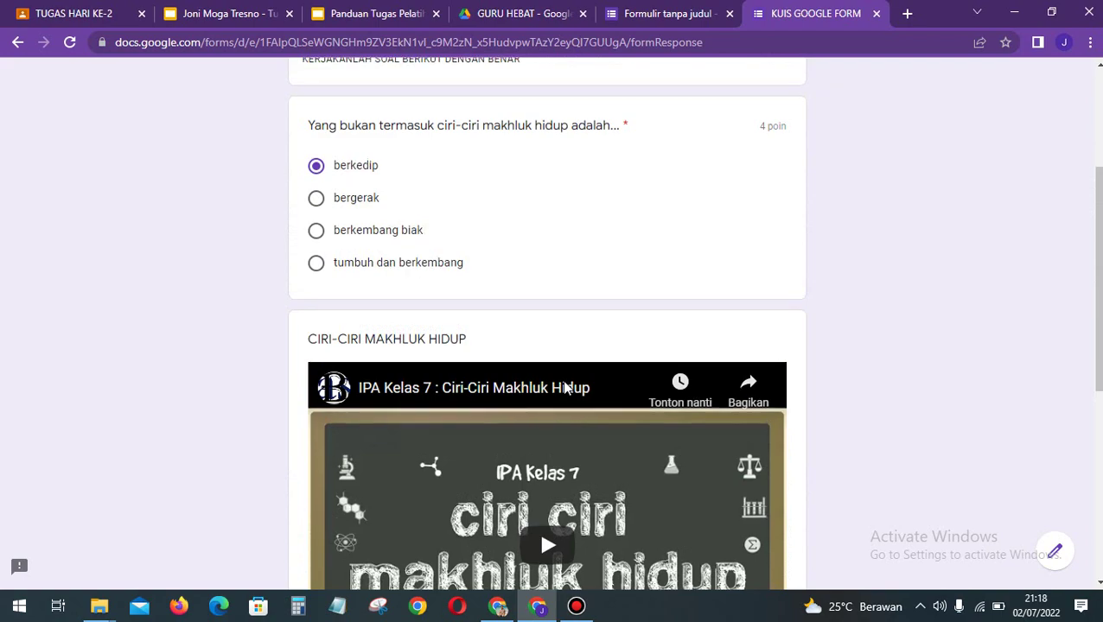
scroll(563, 388, "up", 3)
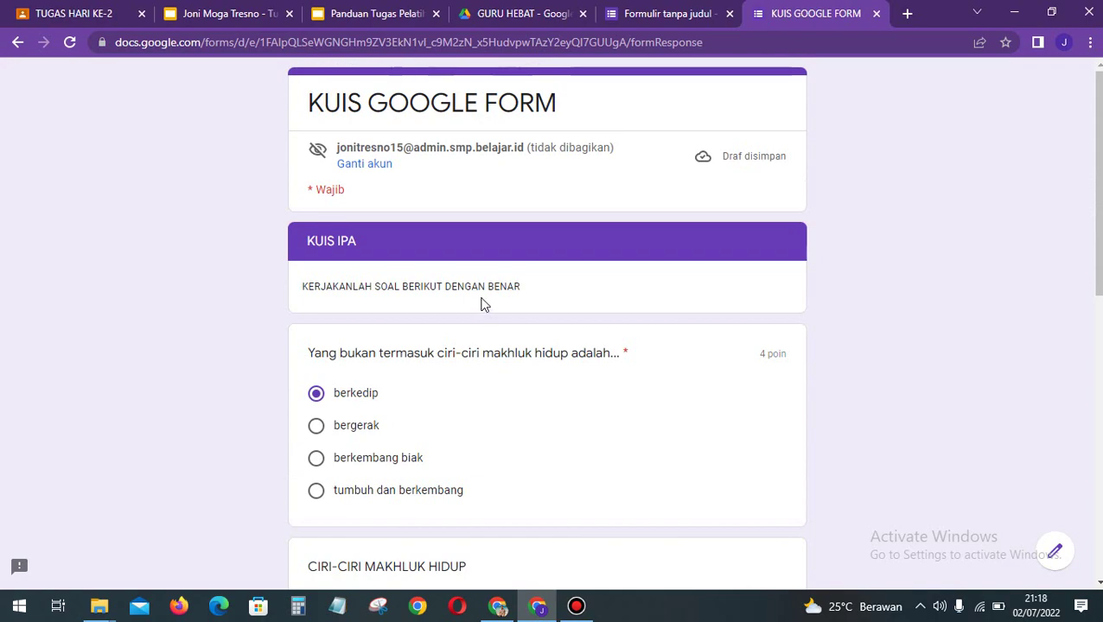
left_click(704, 160)
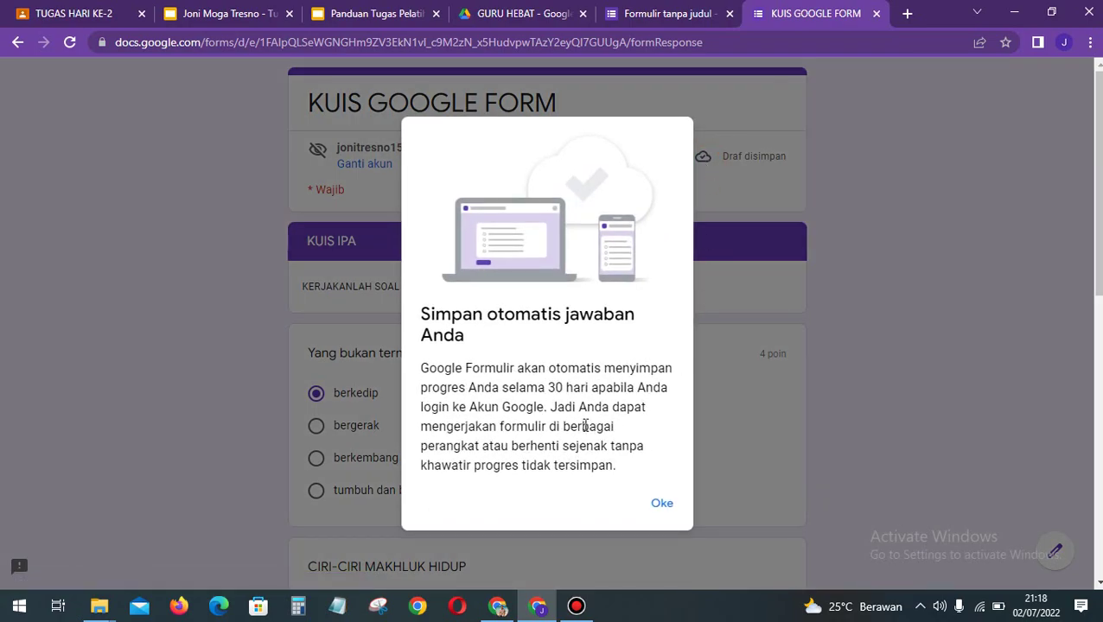
left_click(663, 505)
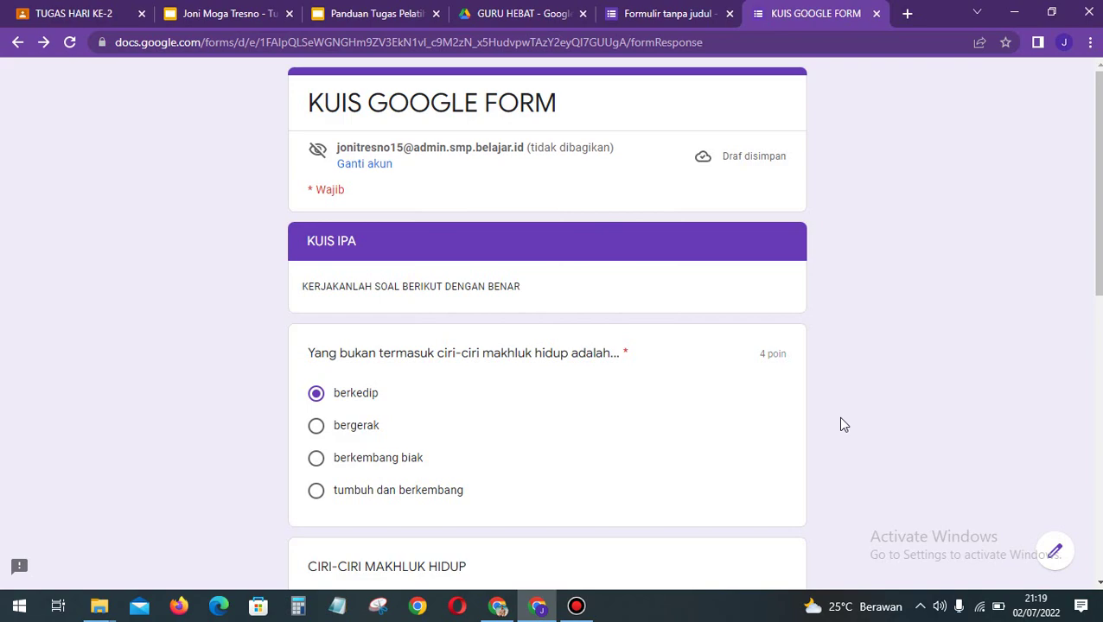
Step: Submit the completed quiz with Kirim
scroll(841, 419, "down", 2)
scroll(841, 419, "up", 2)
scroll(645, 362, "down", 8)
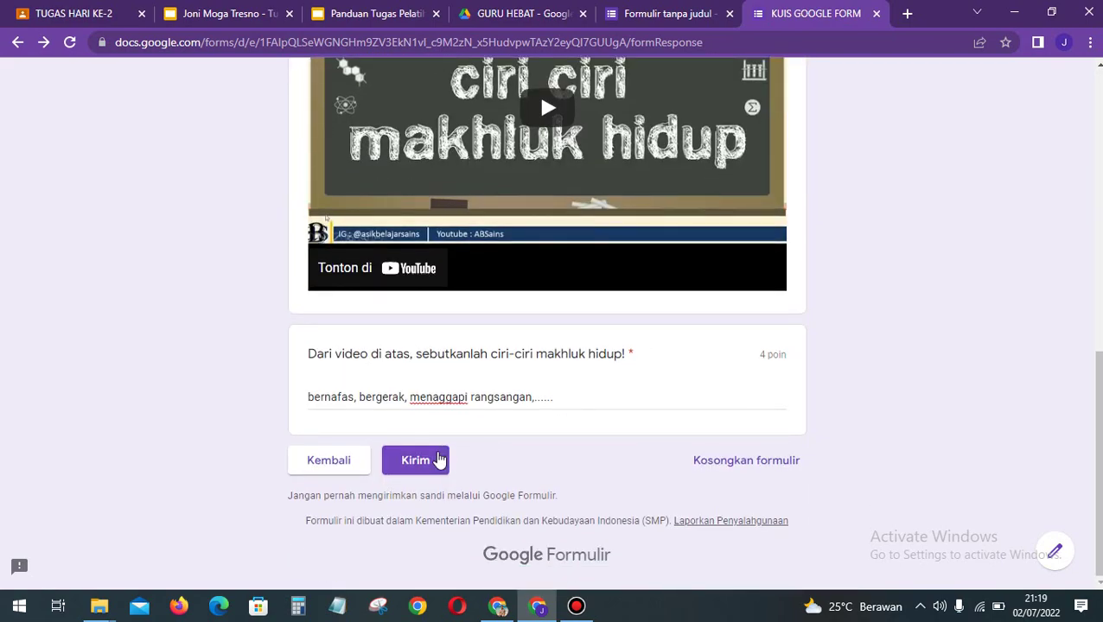
left_click(438, 459)
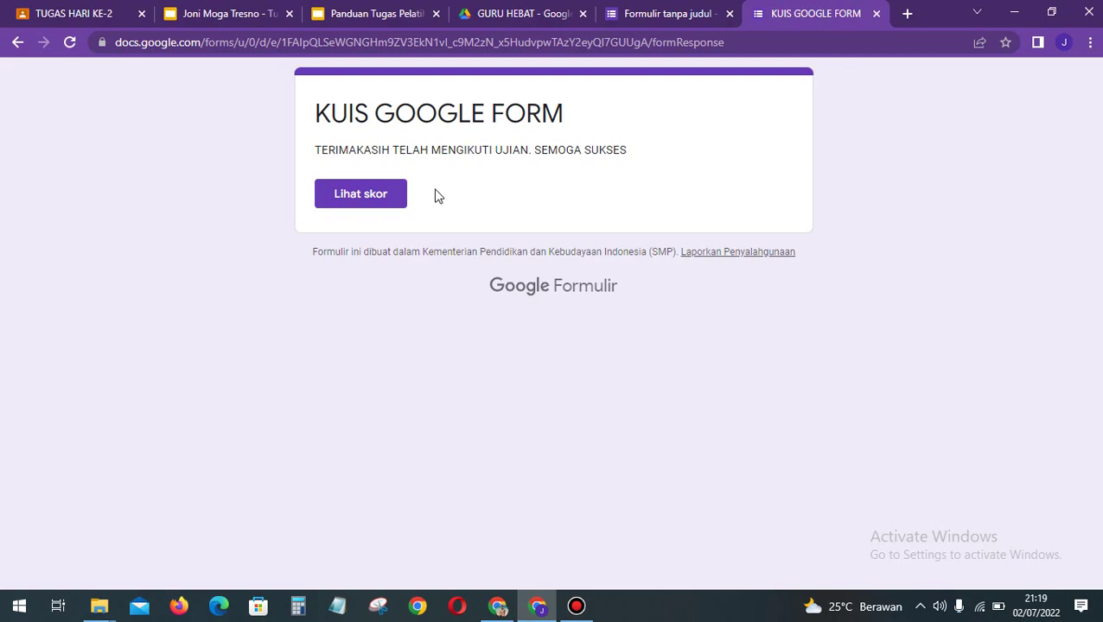
Step: Open Lihat skor to view the submission's 4/8 points score page
left_click(386, 195)
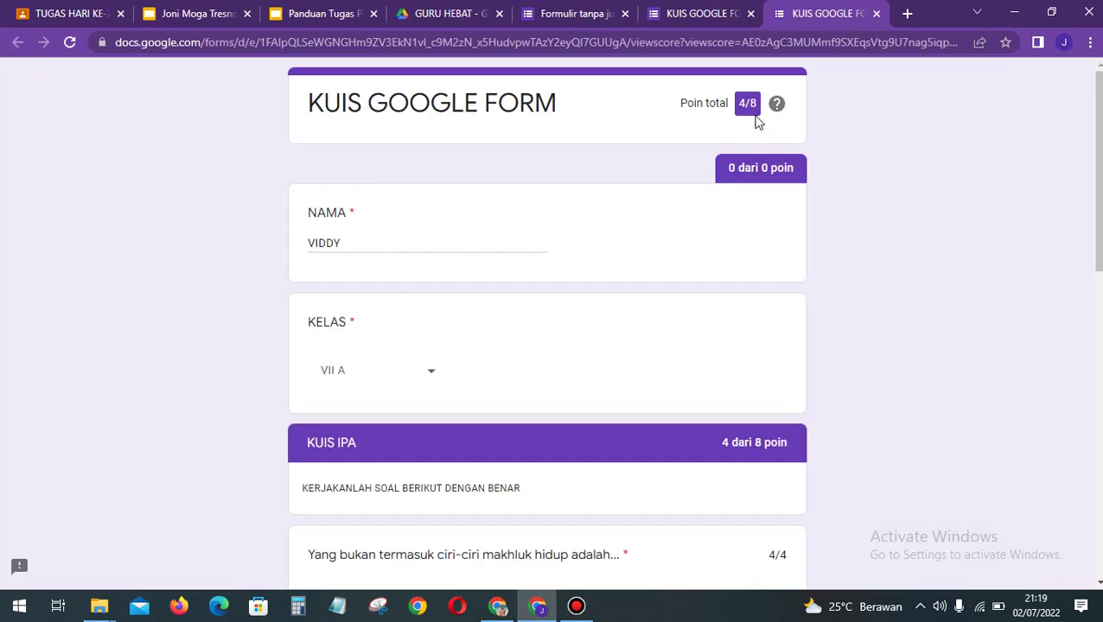
scroll(800, 200, "down", 4)
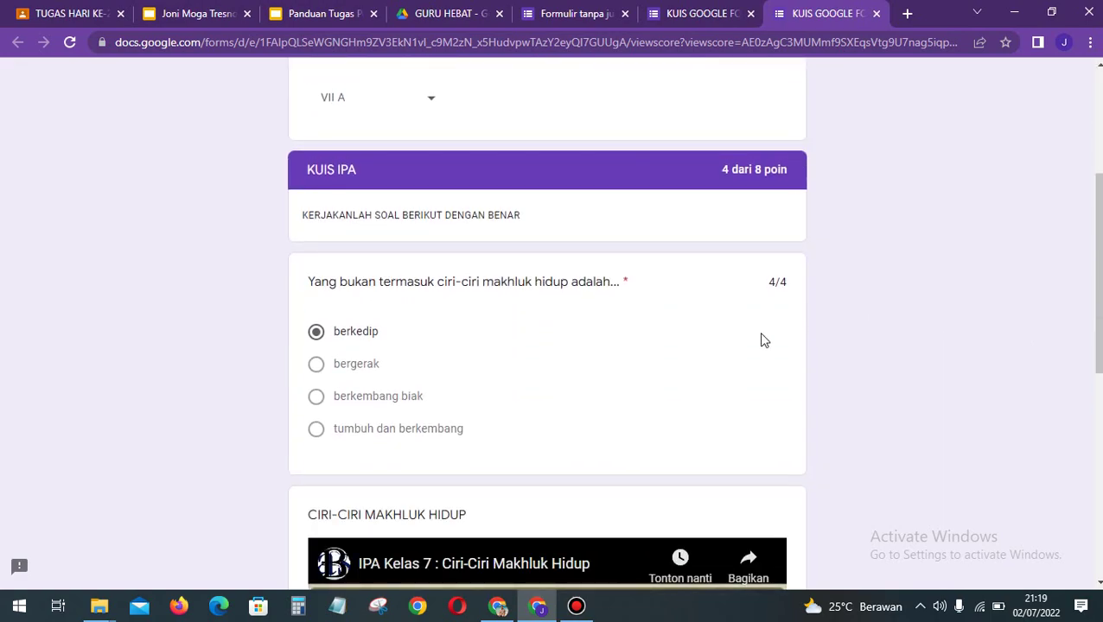
scroll(757, 356, "down", 4)
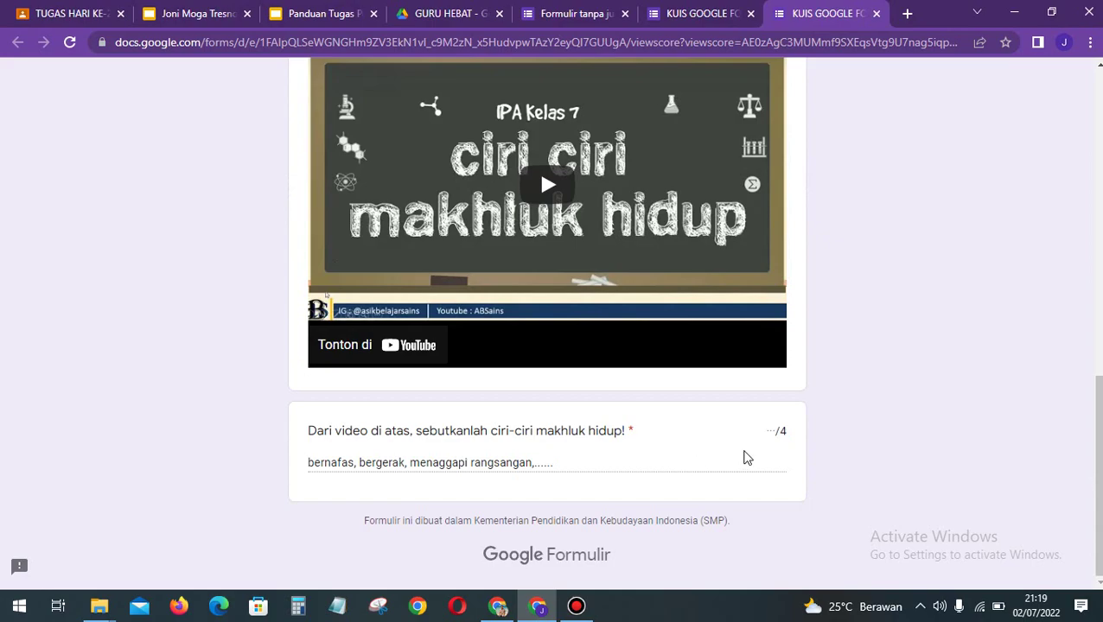
scroll(747, 458, "up", 1)
scroll(746, 456, "down", 1)
scroll(748, 458, "up", 2)
scroll(760, 495, "up", 8)
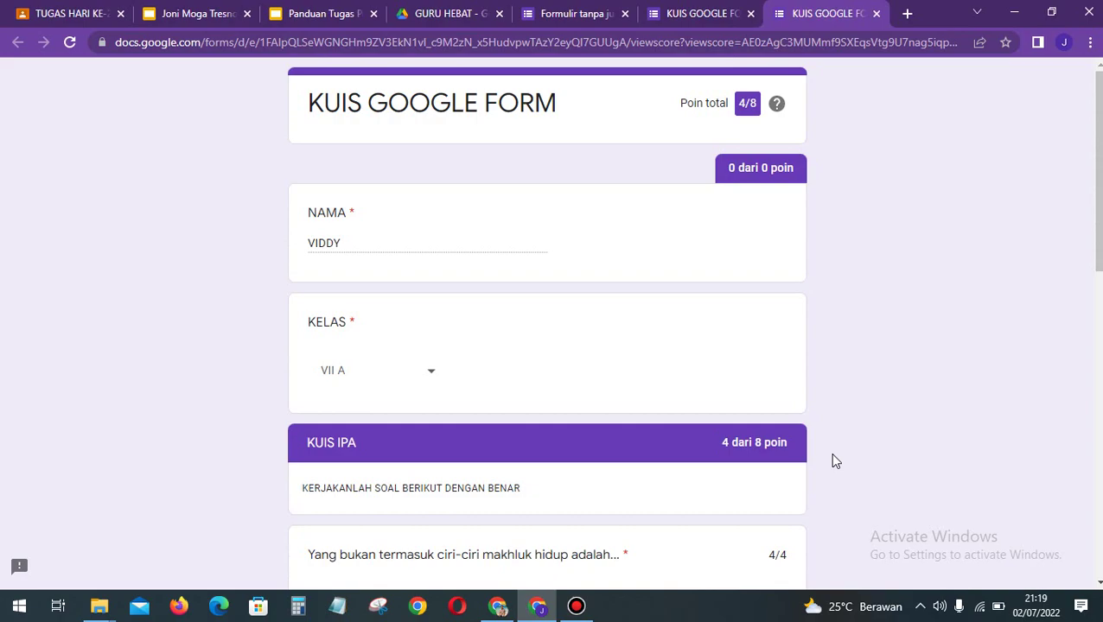
Step: Snip the score page to the clipboard with Win+Shift+S
key("super+shift+s")
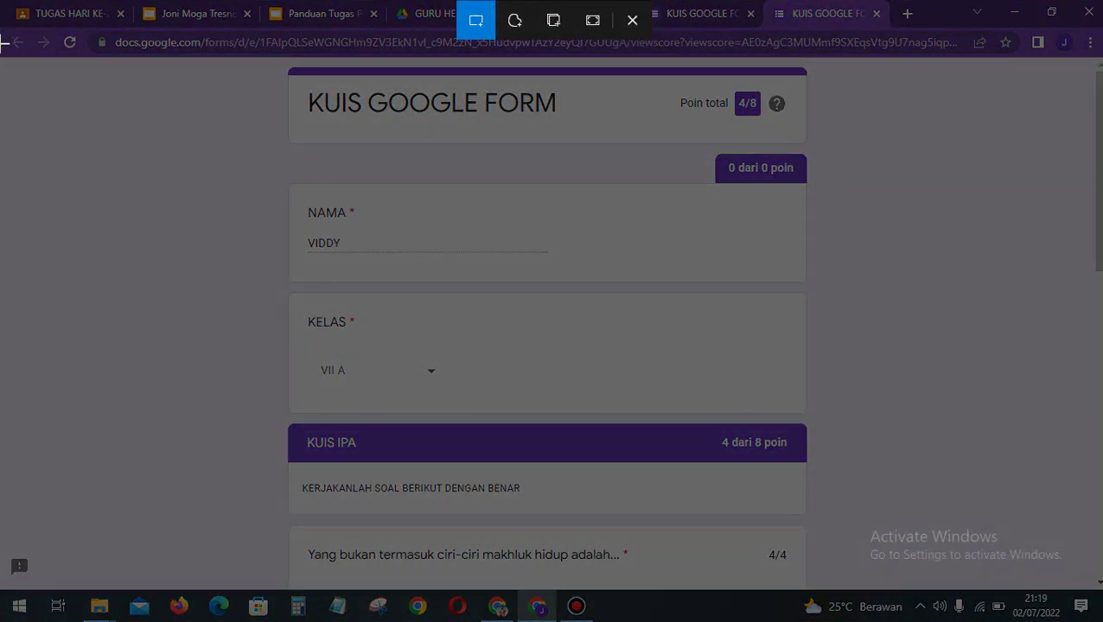
left_click_drag(3, 54, 603, 182)
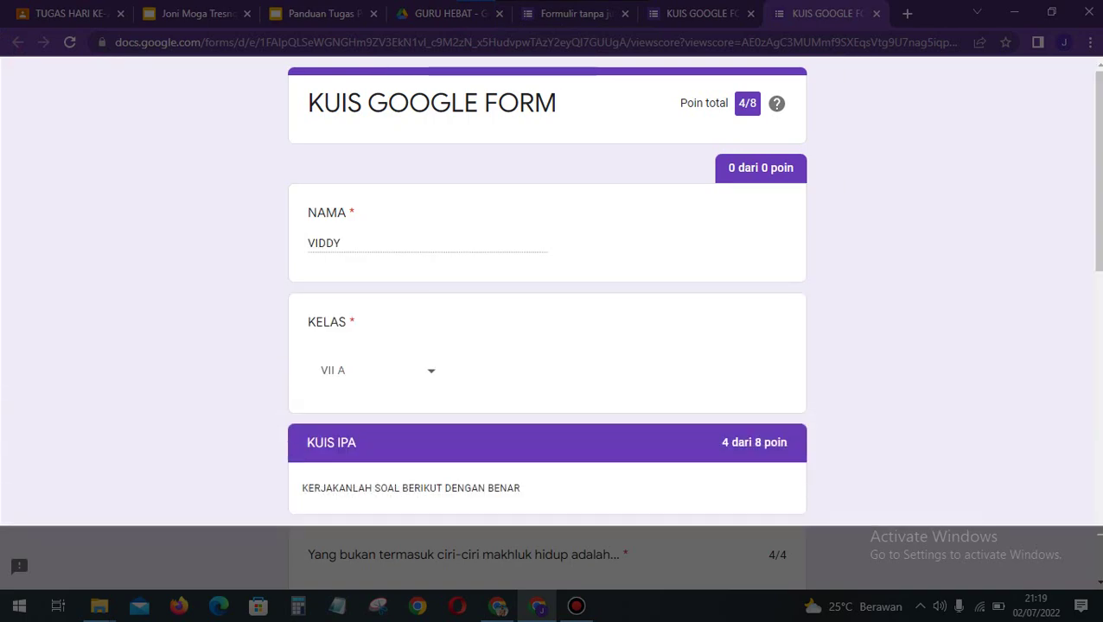
left_click_drag(1100, 578, 1101, 589)
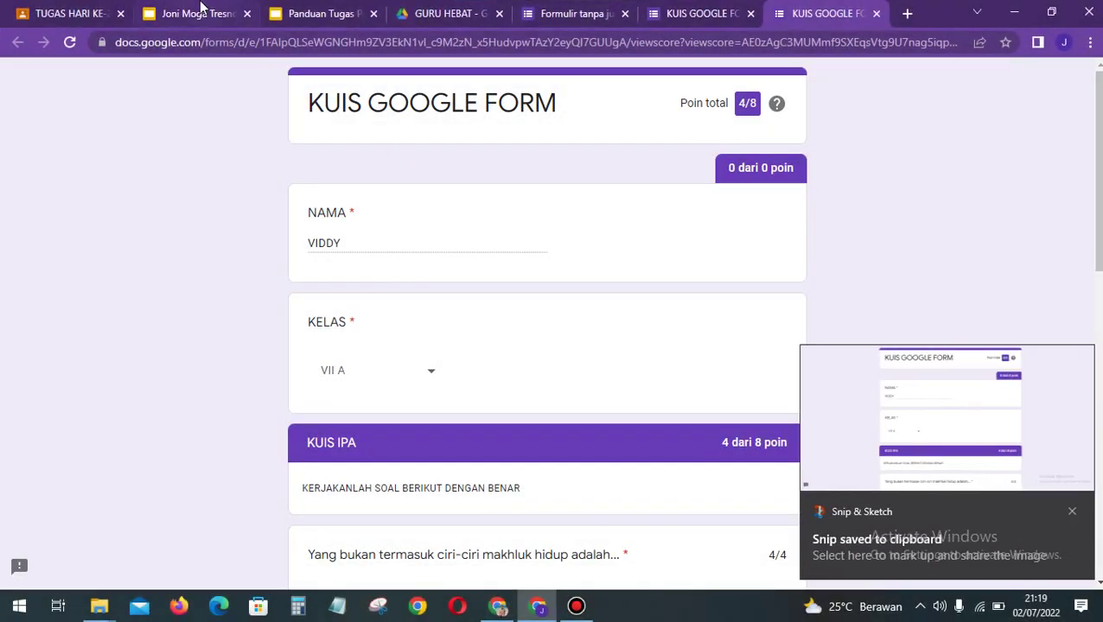
Step: Paste the score screenshot onto slide 2 below its heading, then select slide 3
left_click(200, 11)
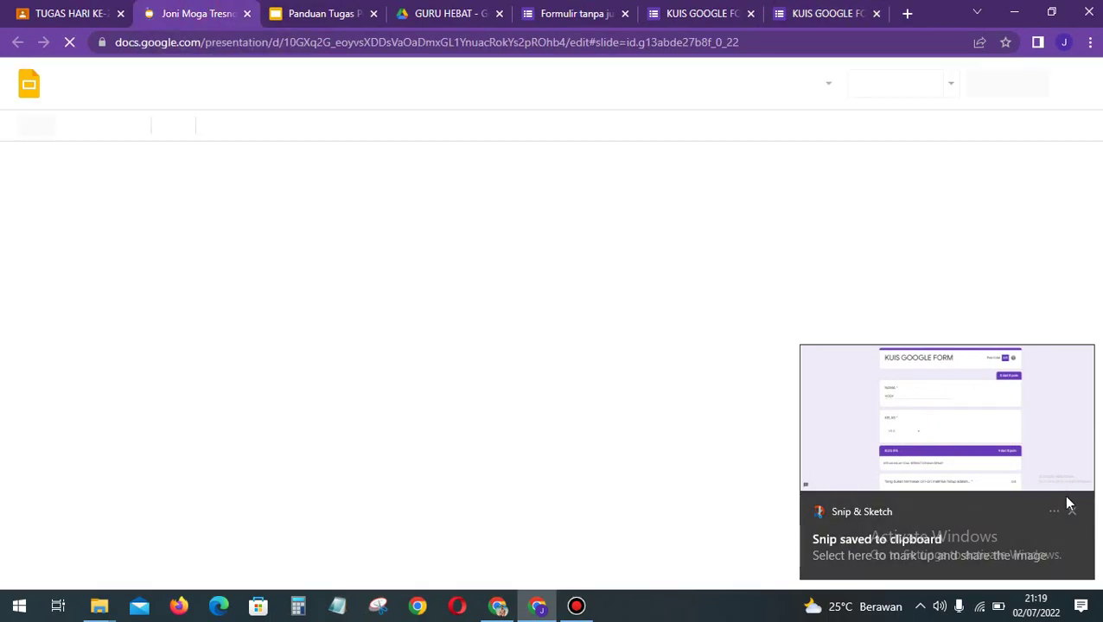
left_click(1072, 512)
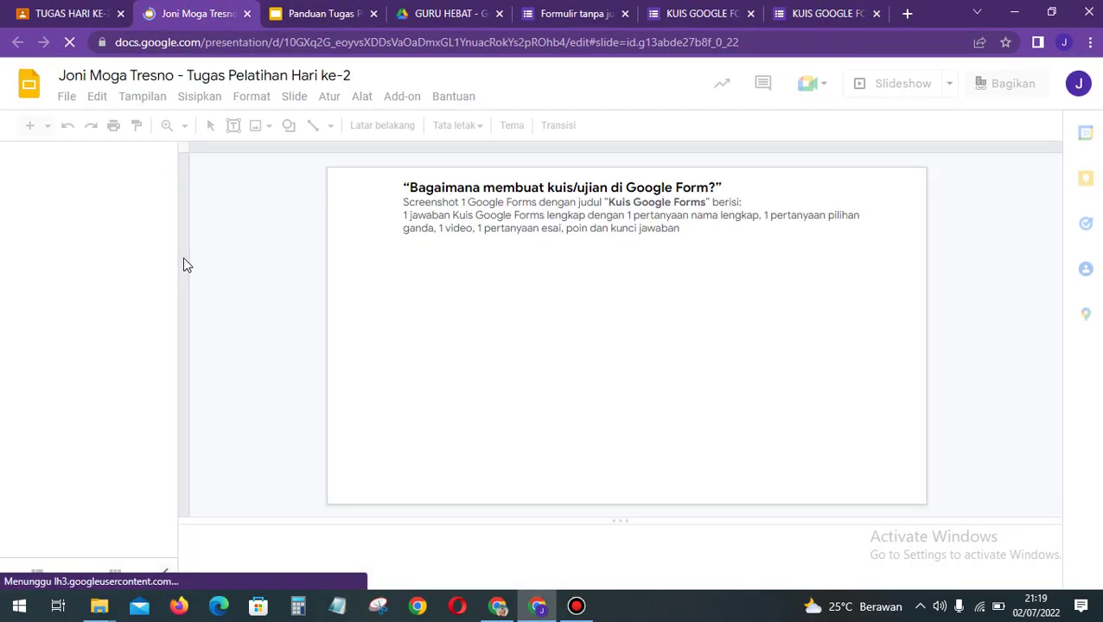
left_click(135, 263)
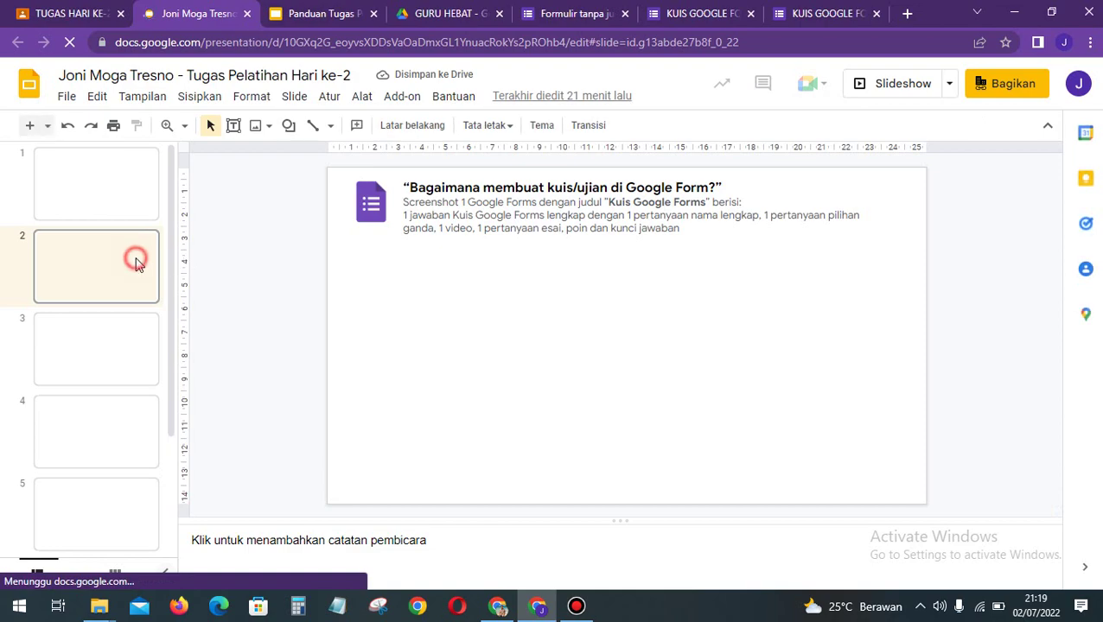
left_click(547, 369)
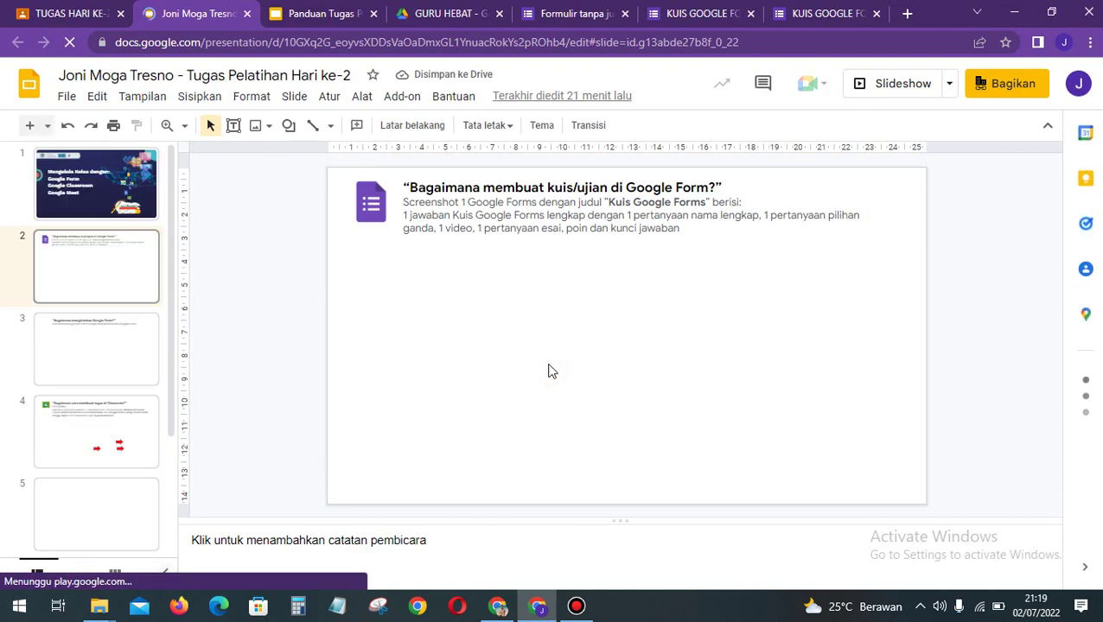
key("ctrl+v")
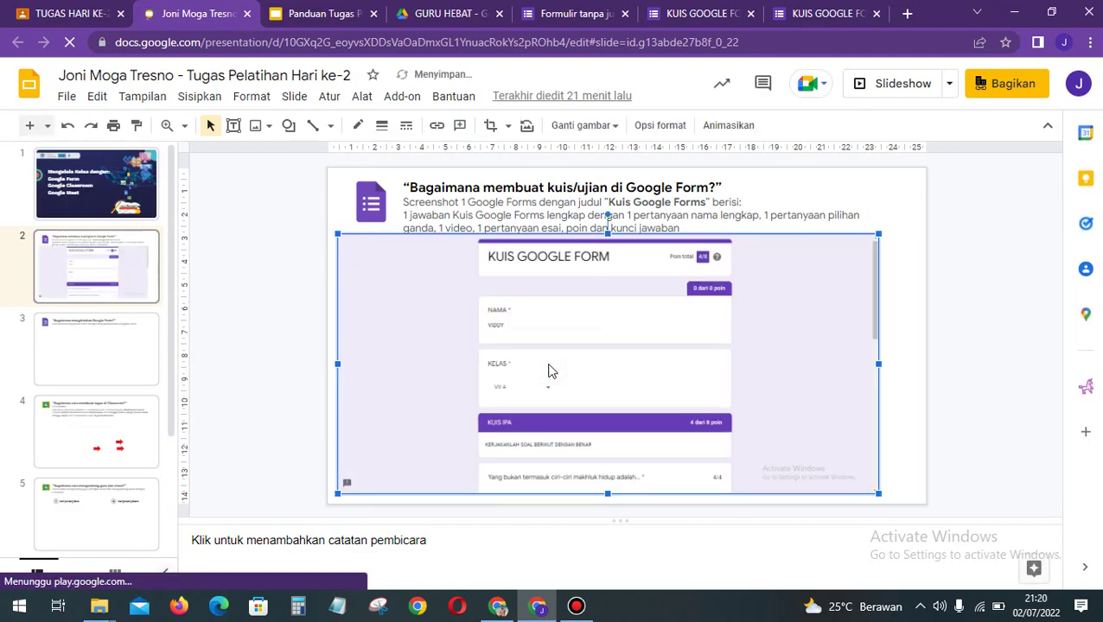
key("Right")
key("Right")
key("Right")
key("Right")
key("Right")
key("Right")
key("Down")
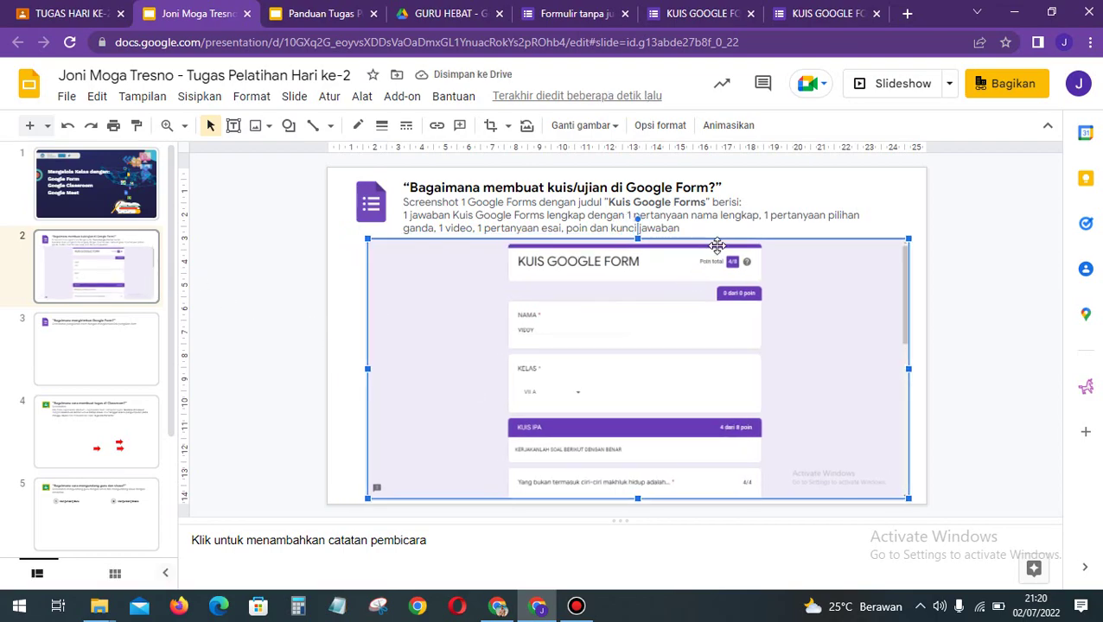
left_click(123, 350)
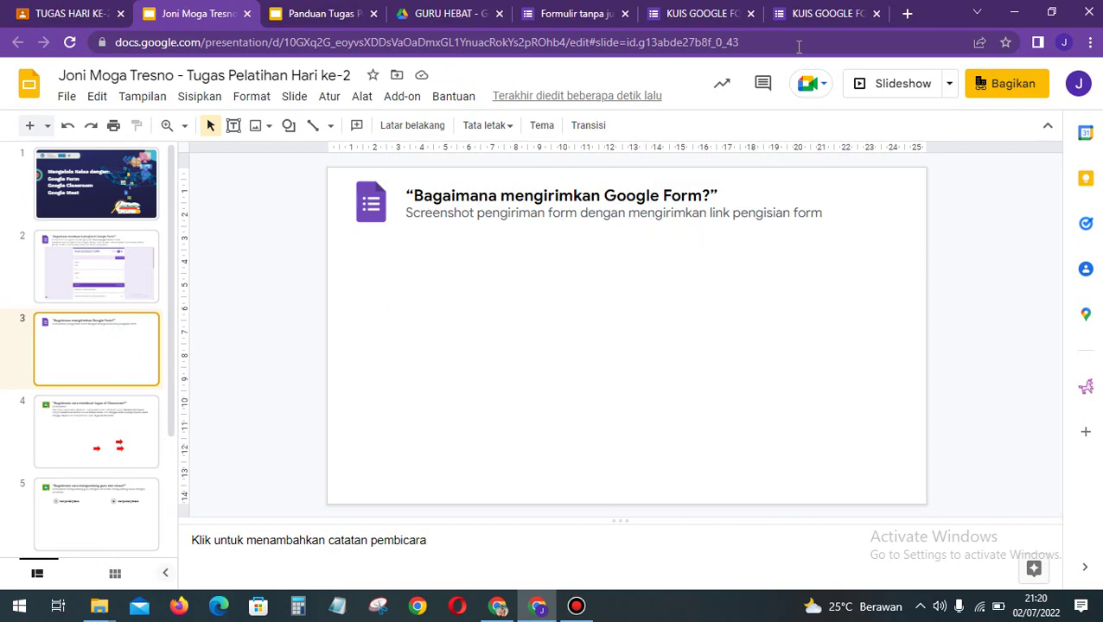
Step: Close the score and confirmation tabs and return to the quiz form editor
left_click(588, 13)
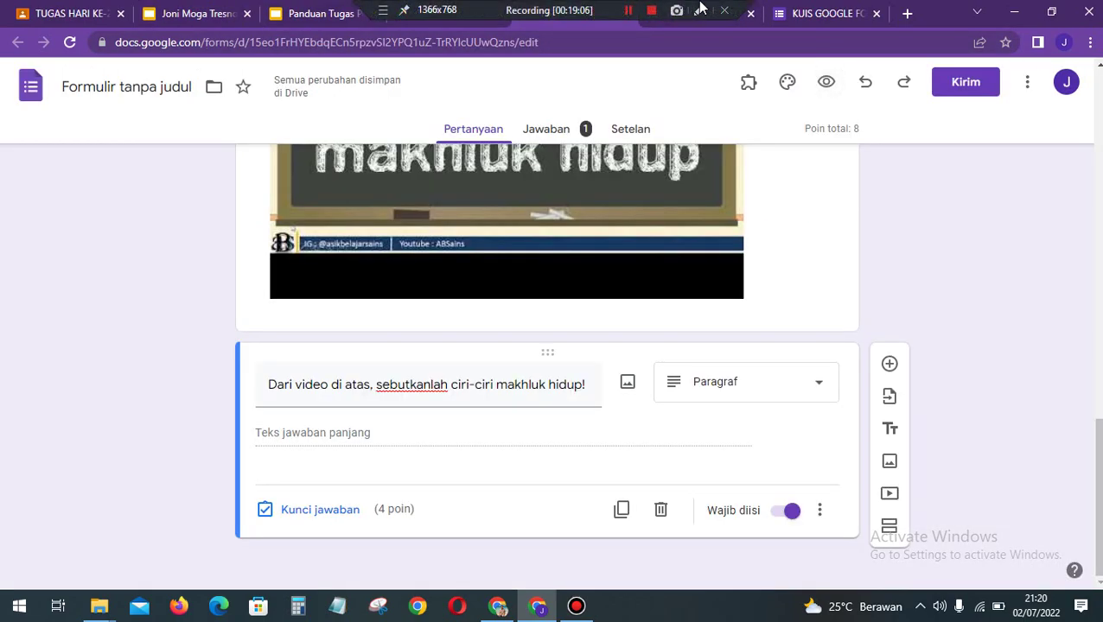
left_click(821, 13)
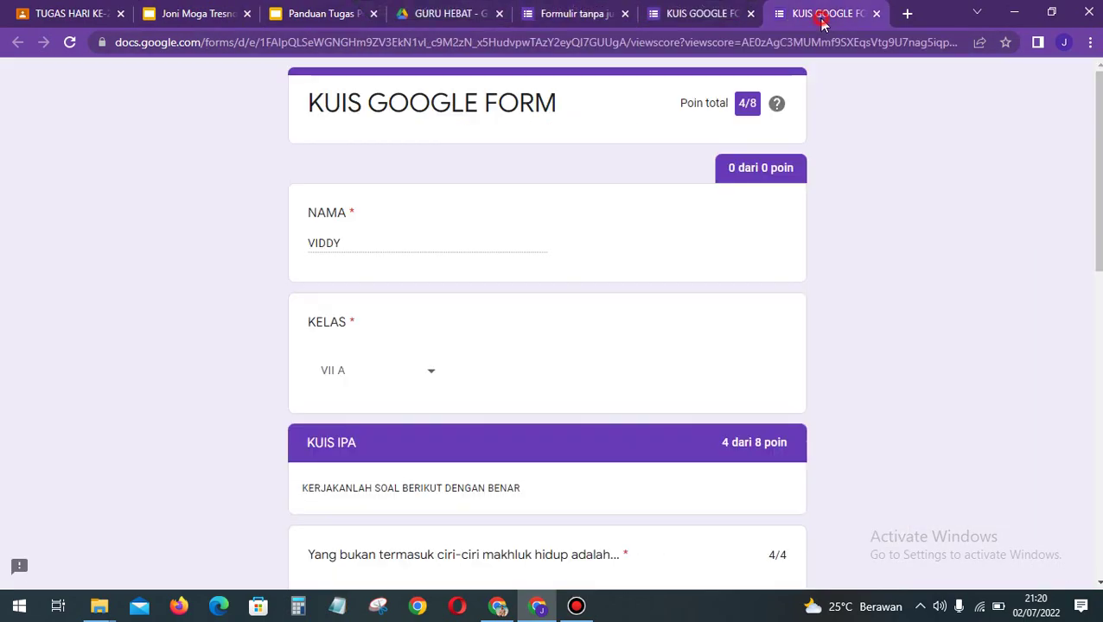
left_click(877, 14)
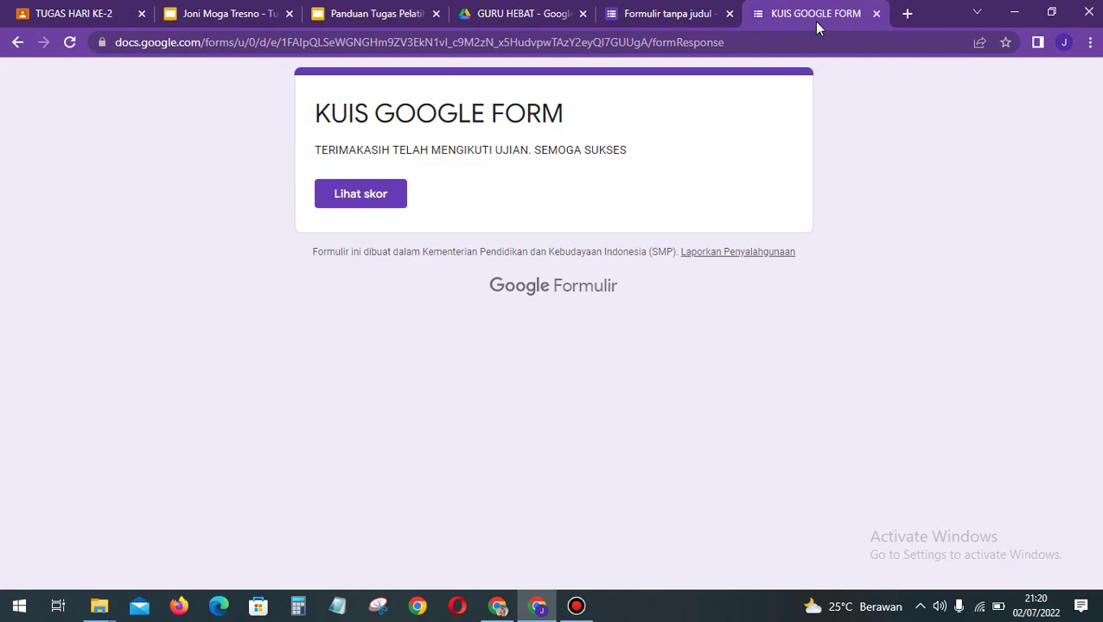
left_click(876, 14)
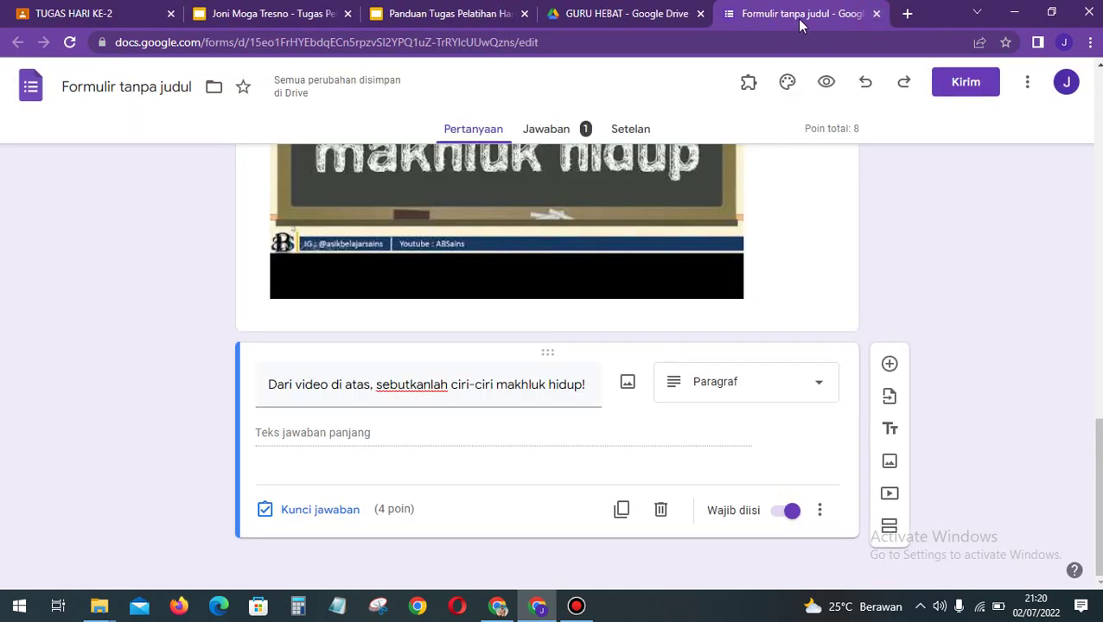
scroll(714, 272, "up", 7)
scroll(713, 278, "up", 5)
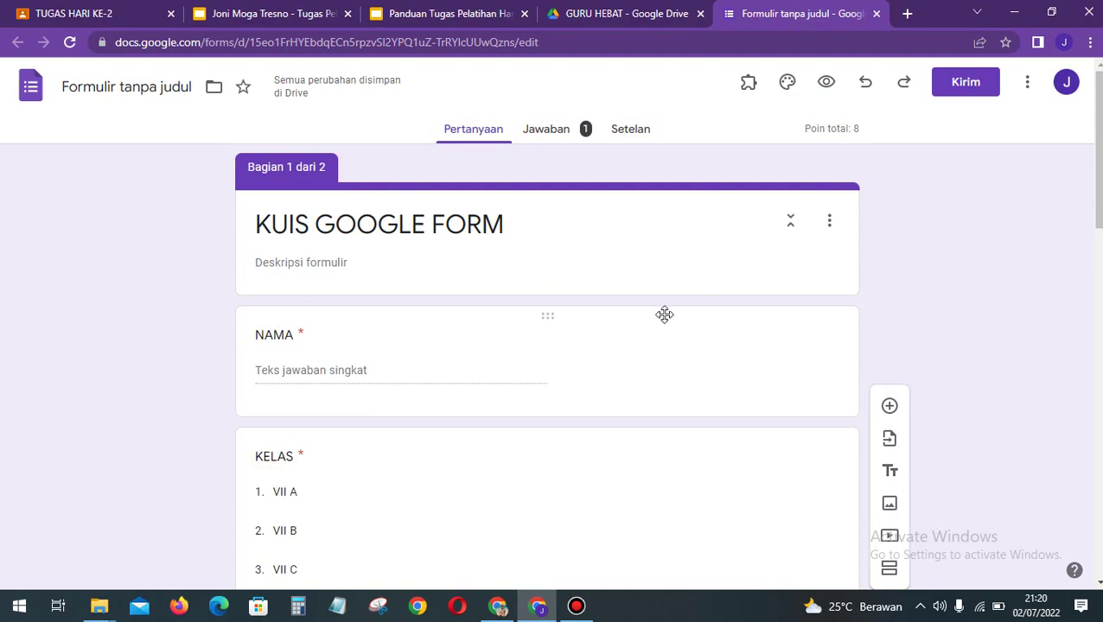
Step: Shorten the quiz's share link with Perpendek URL and copy it to the clipboard
left_click(965, 87)
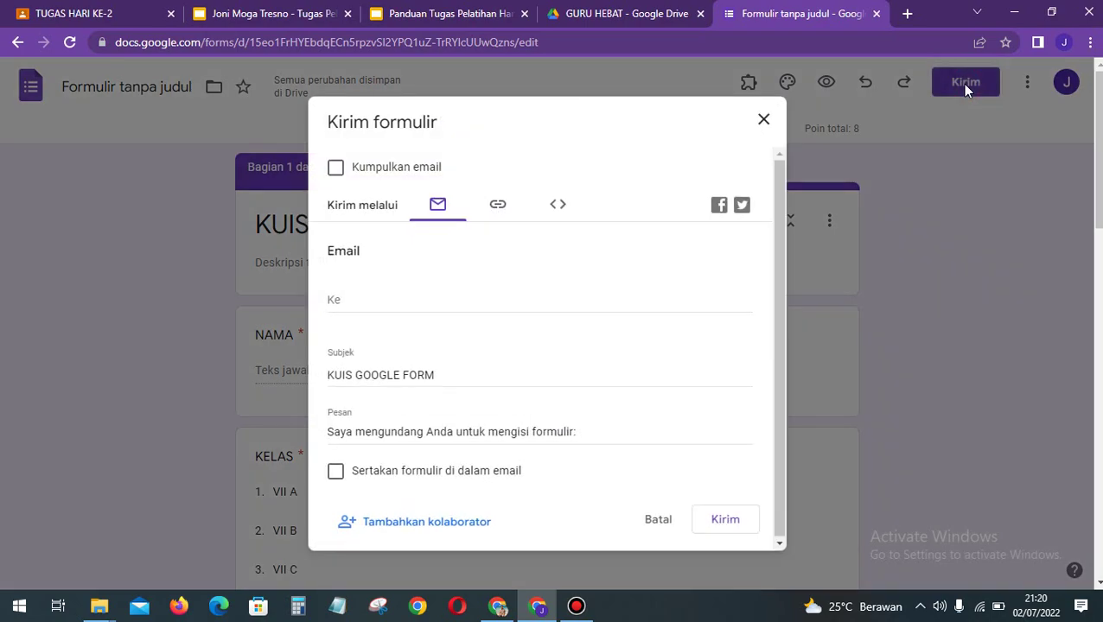
left_click(499, 207)
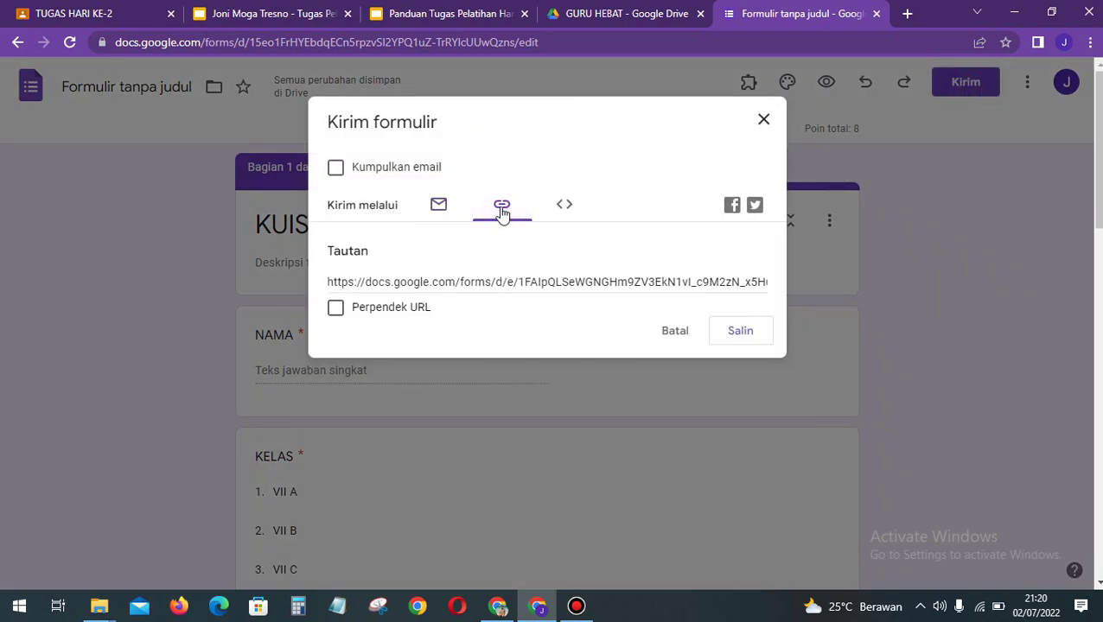
left_click(529, 285)
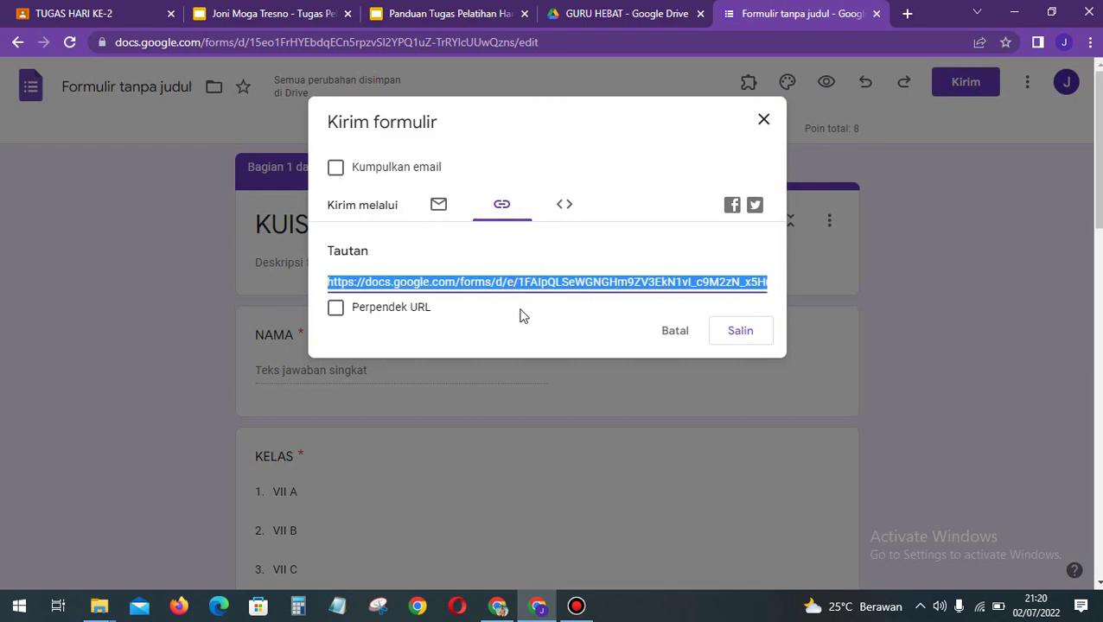
left_click(336, 310)
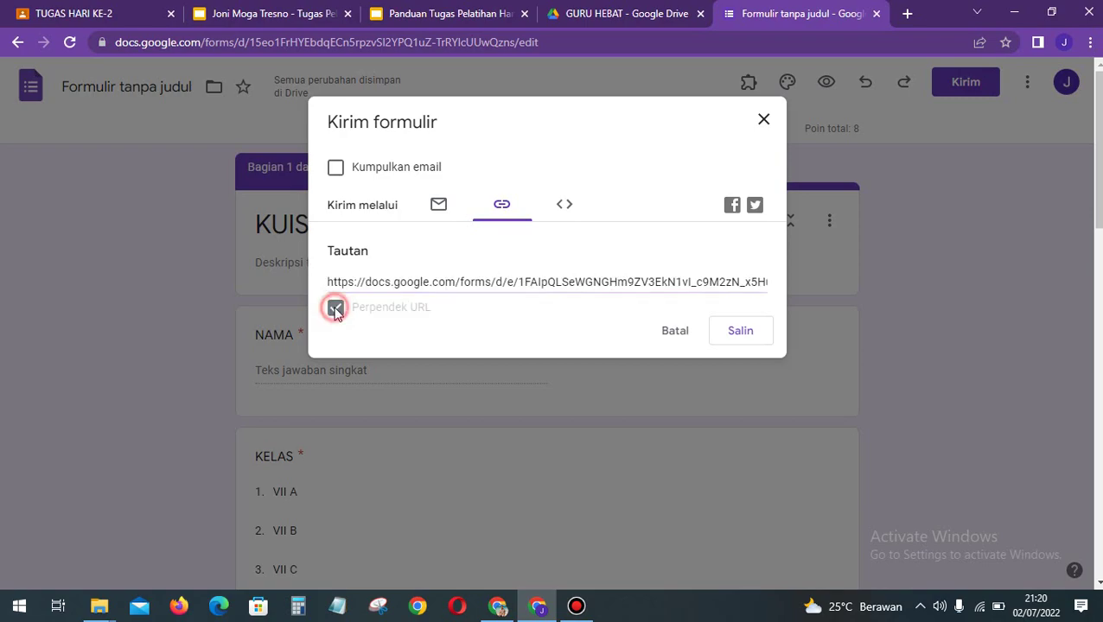
left_click(557, 281)
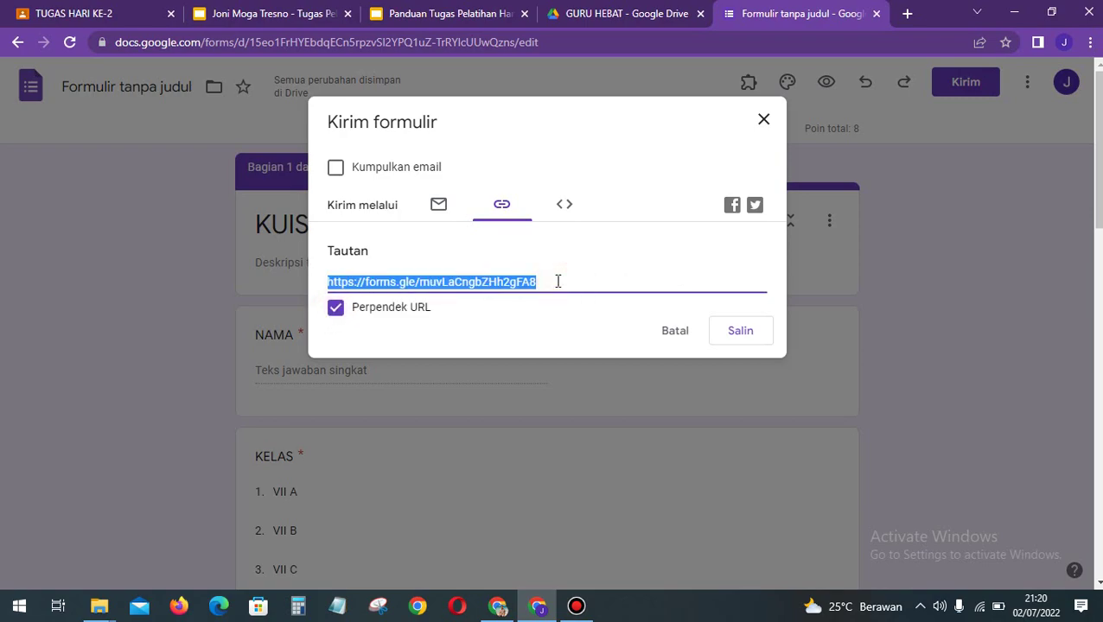
right_click(557, 281)
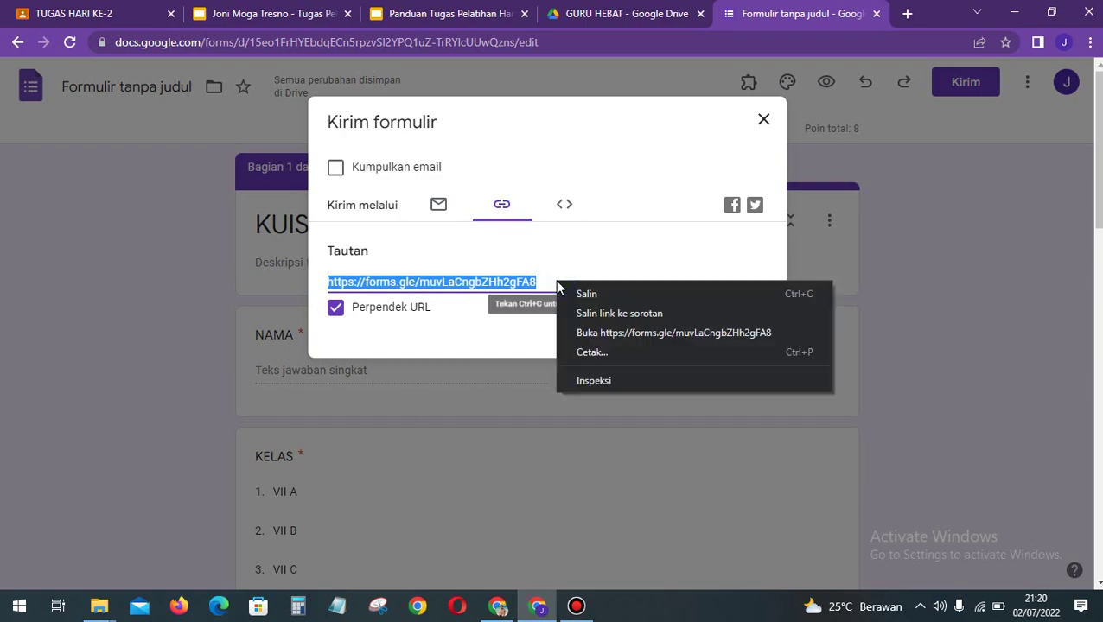
right_click(524, 285)
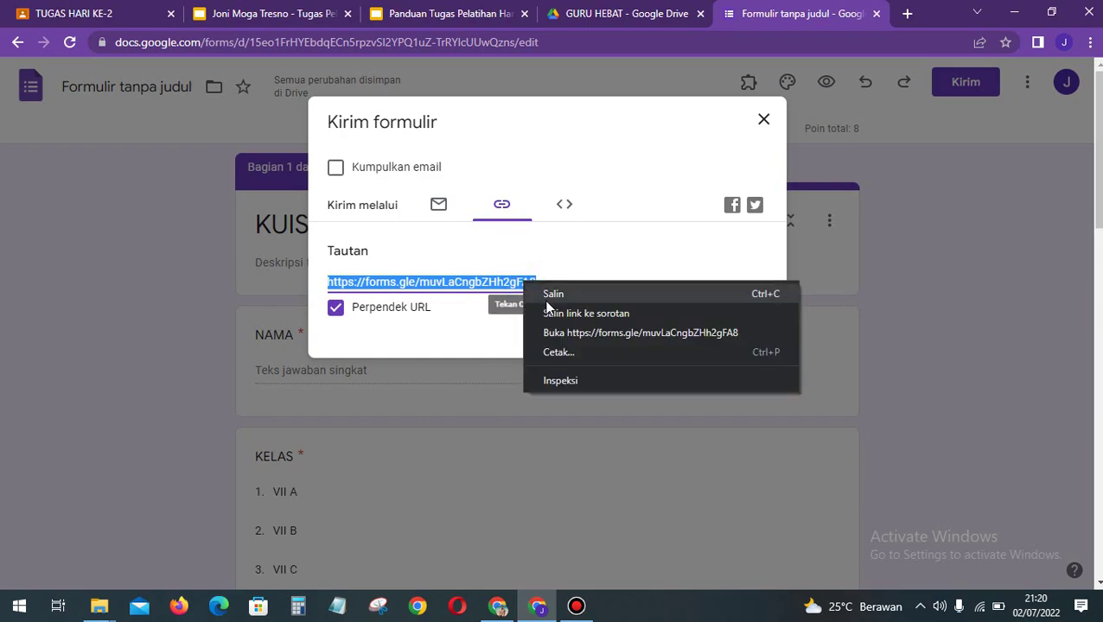
left_click(546, 297)
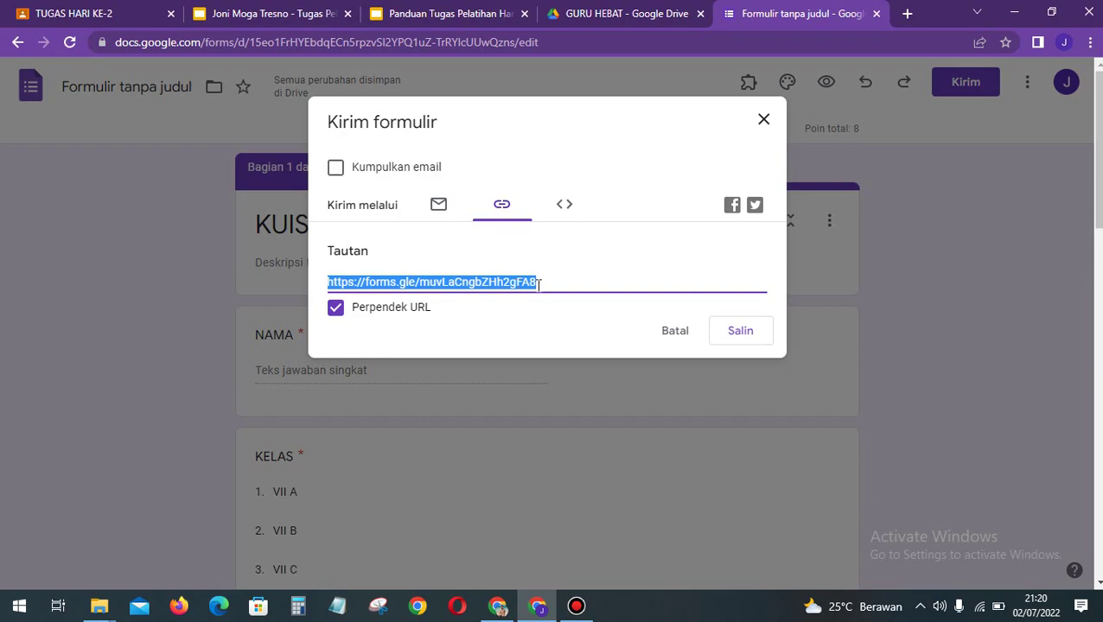
left_click(761, 341)
Step: Snip the Kirim formulir share window and paste it onto slide 3 of the assignment
key("super+shift+s")
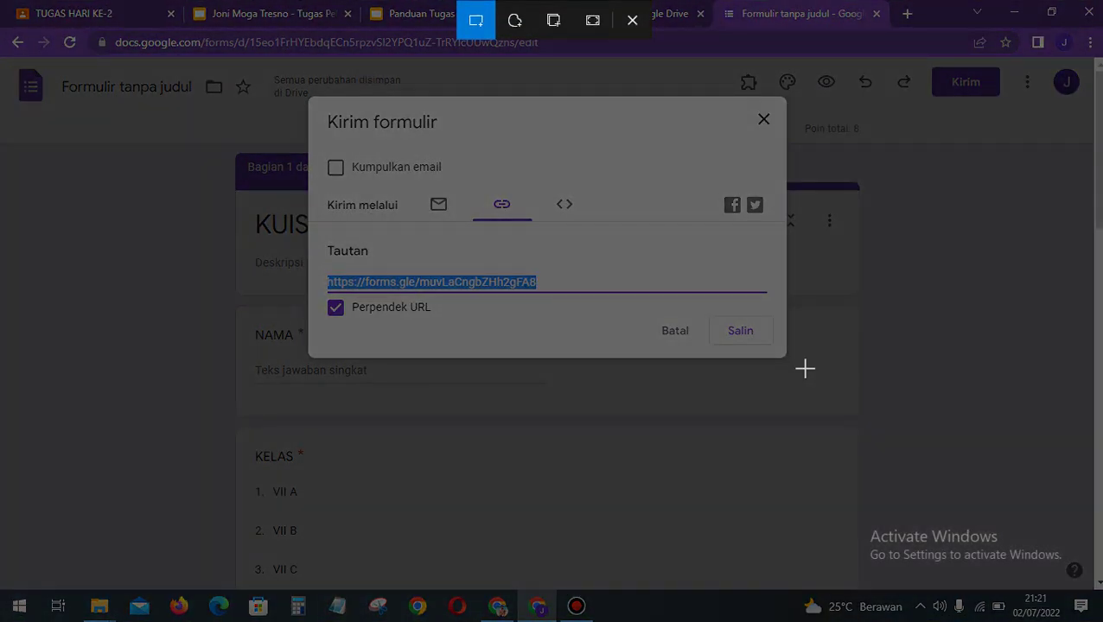
left_click_drag(802, 369, 285, 78)
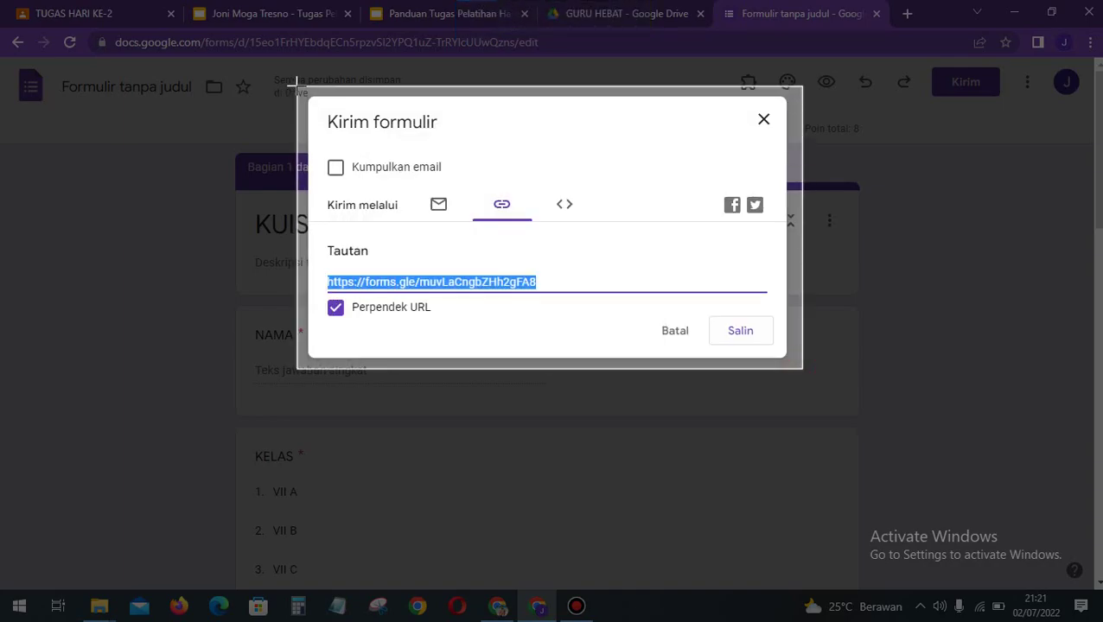
left_click(275, 13)
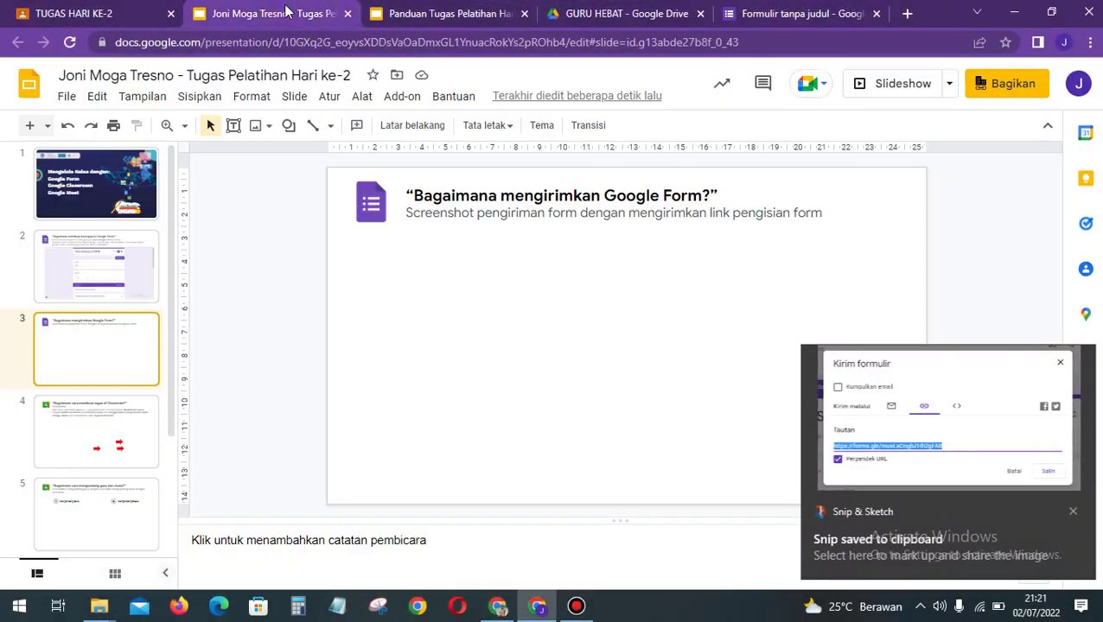
left_click(91, 340)
left_click(452, 313)
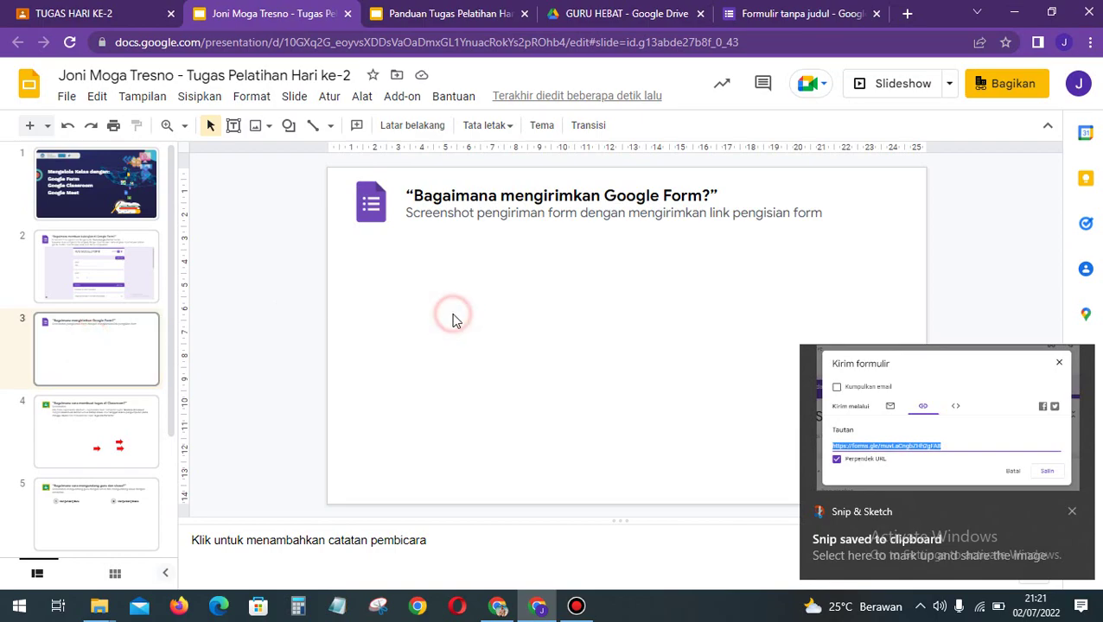
key("ctrl+v")
Step: Center the screenshot on slide 3, check slides 2–4, and return to the quiz form
left_click_drag(507, 317, 596, 323)
left_click_drag(594, 323, 593, 324)
left_click(868, 307)
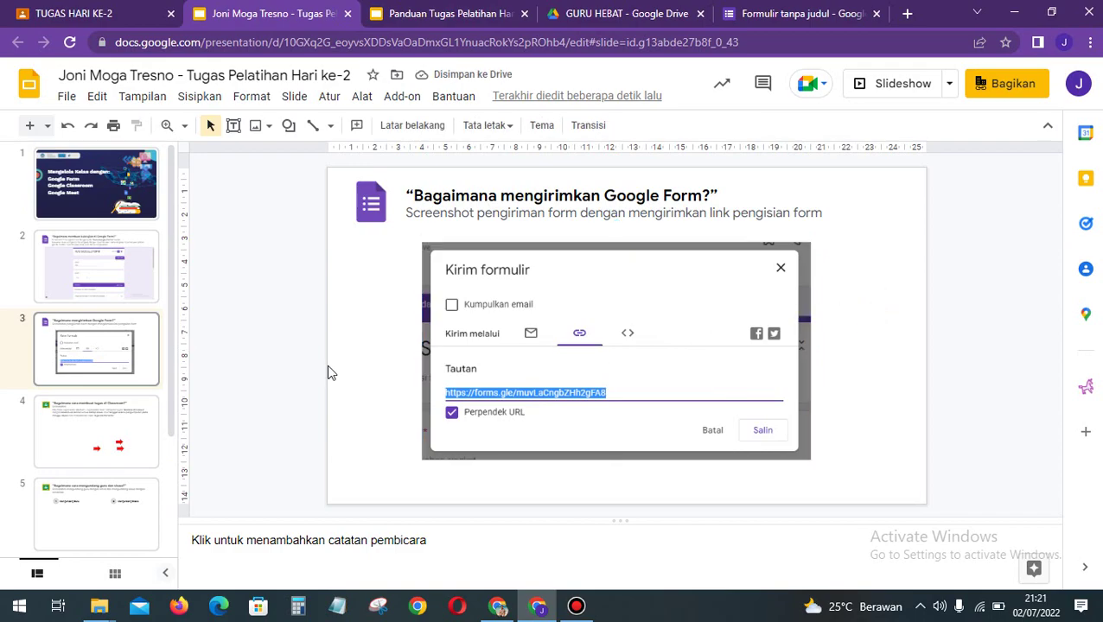
left_click(123, 277)
key("Down")
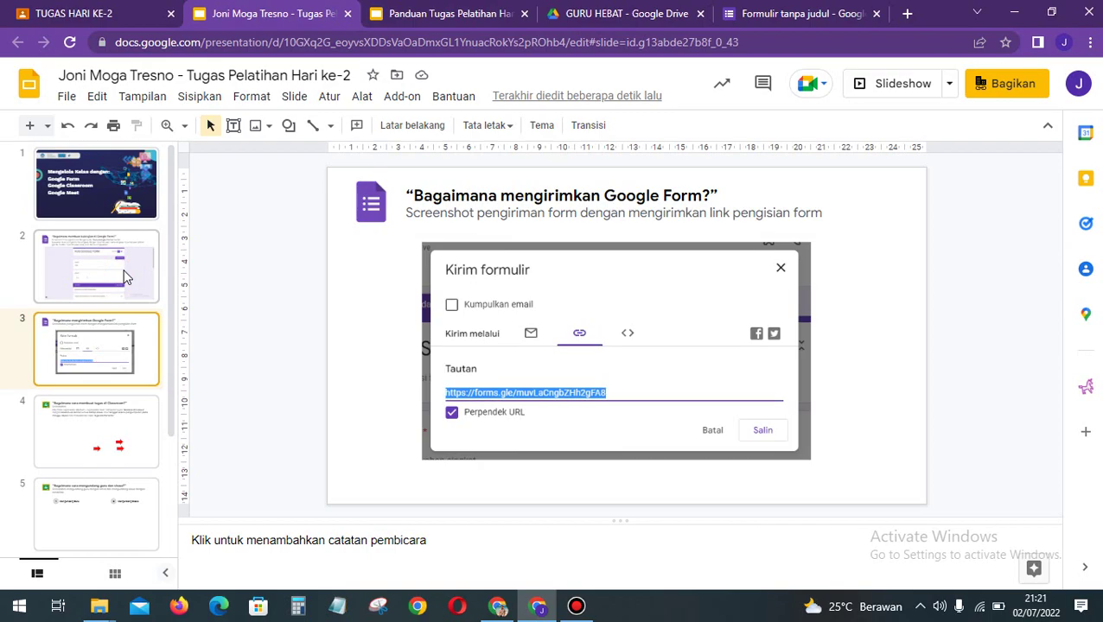
key("Down")
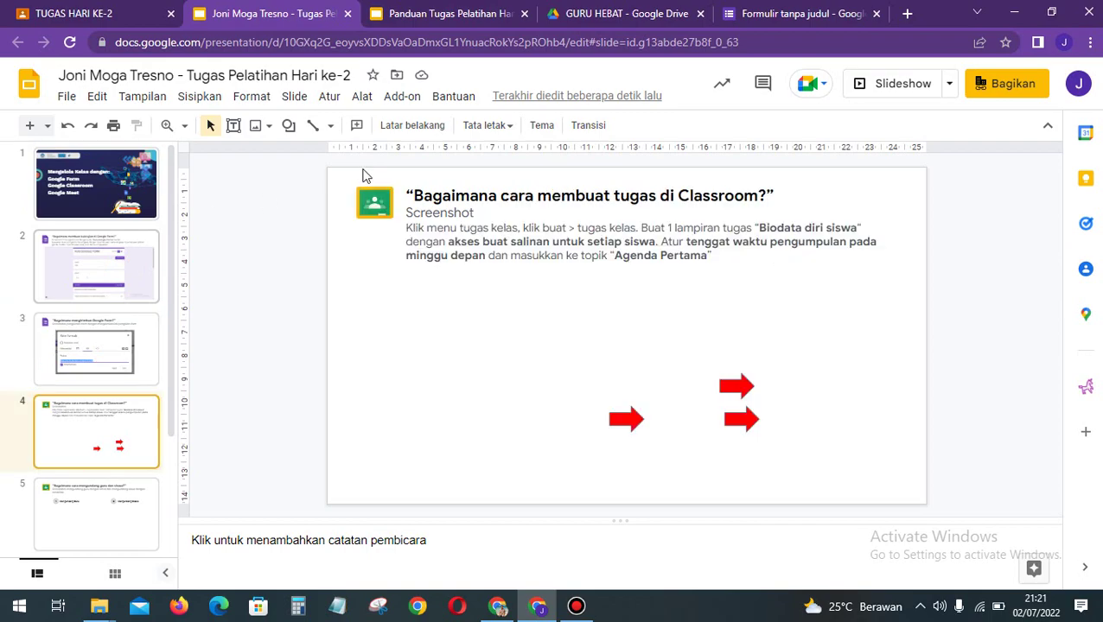
left_click(765, 12)
Step: Close the send dialog and rename the form to 'KUIS GOOGLE FORM'
left_click(763, 119)
left_click(145, 95)
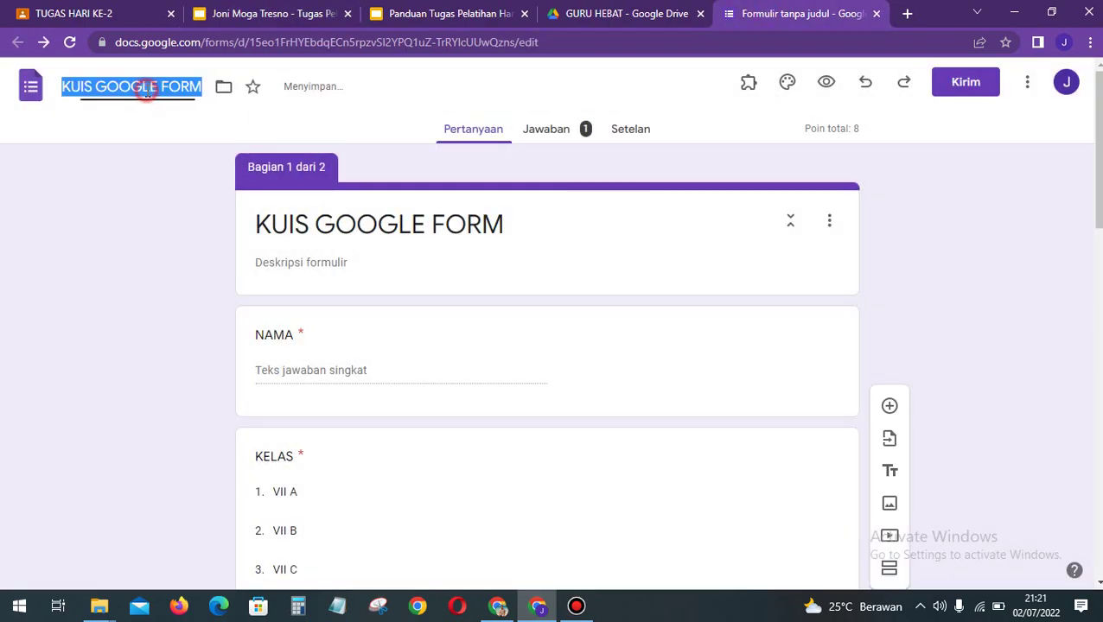
left_click(143, 256)
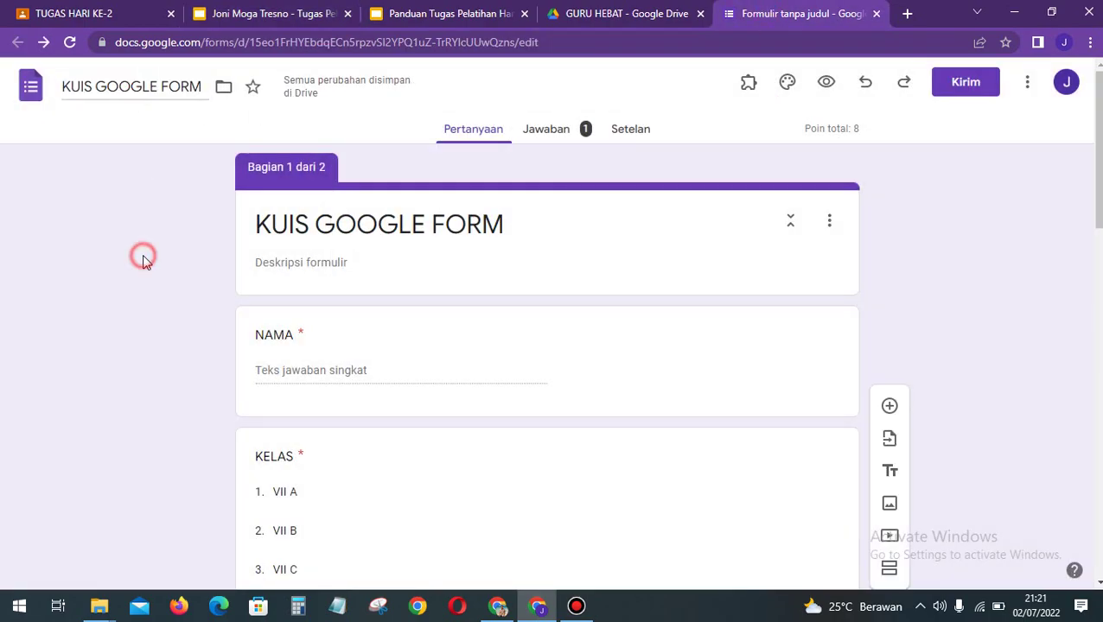
Step: Review the quiz's response summary and its question-by-question results on the Jawaban tab
left_click(546, 147)
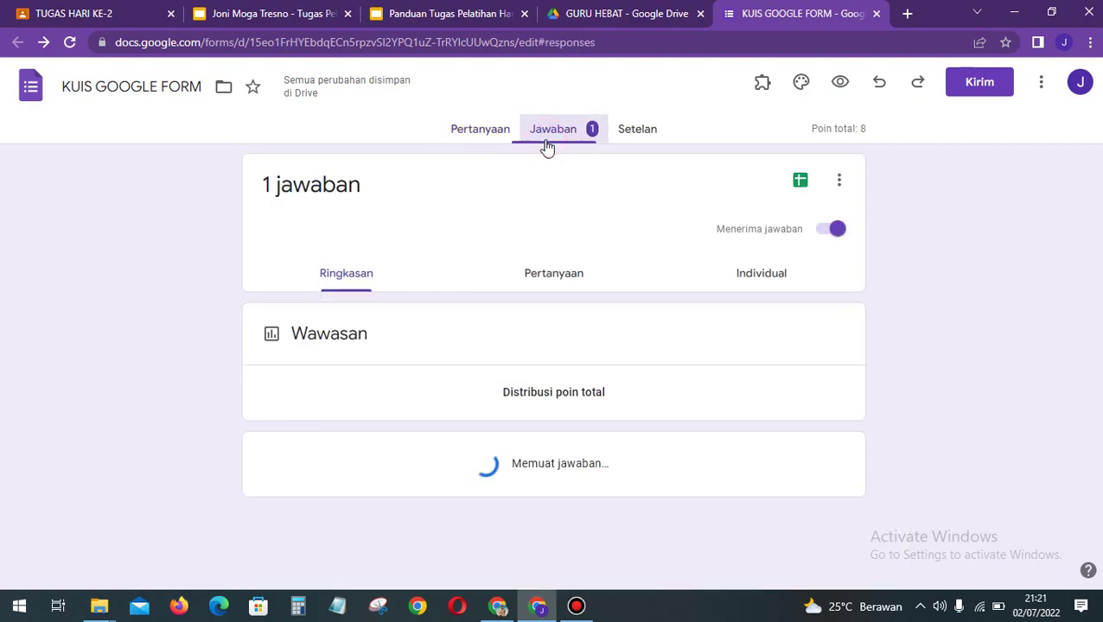
scroll(634, 431, "down", 2)
scroll(633, 433, "down", 10)
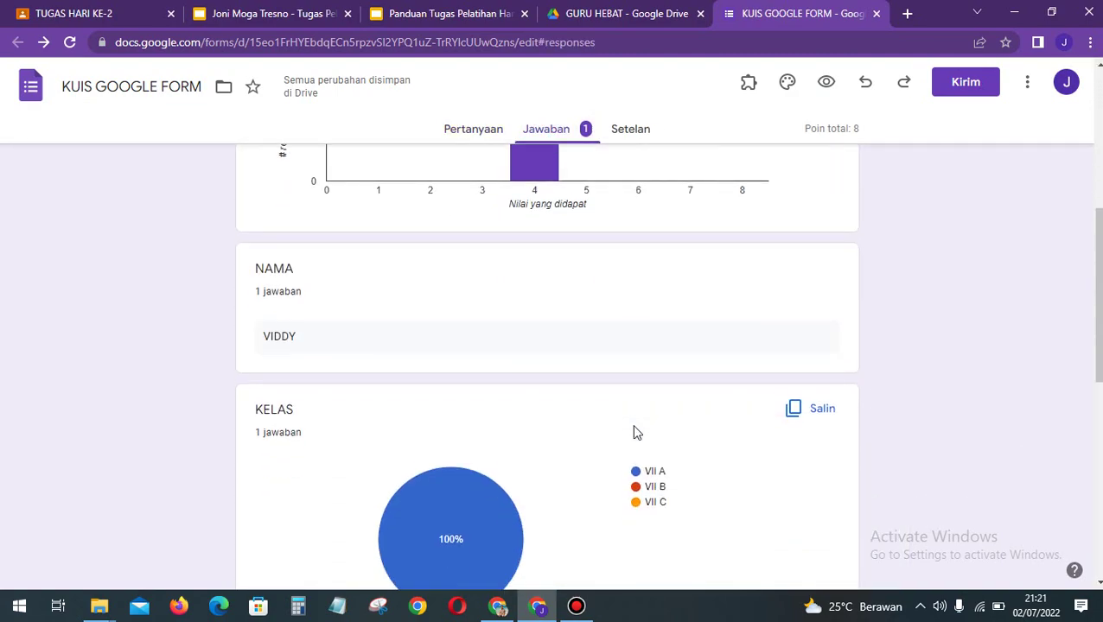
scroll(633, 432, "up", 12)
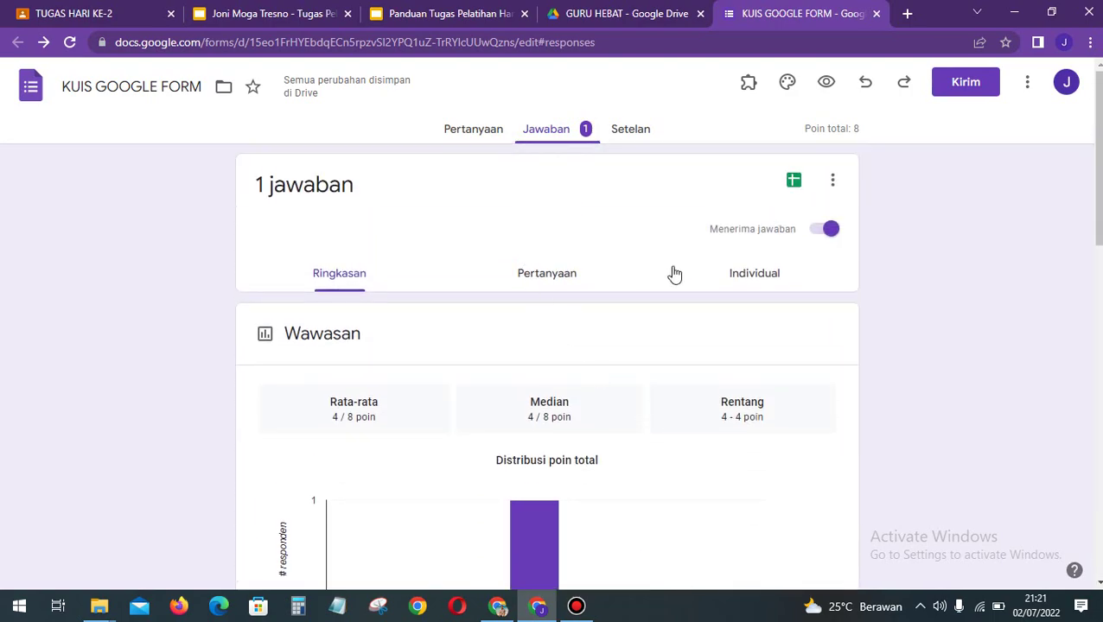
left_click(557, 279)
scroll(602, 405, "down", 2)
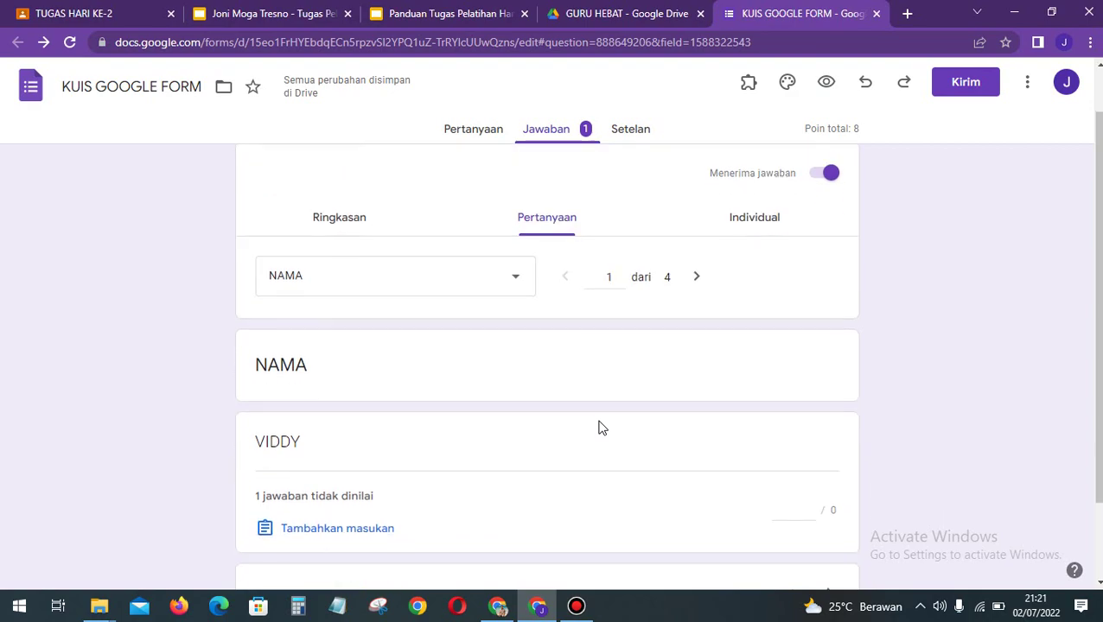
scroll(603, 428, "up", 1)
scroll(603, 428, "down", 1)
scroll(602, 428, "up", 1)
scroll(602, 427, "down", 1)
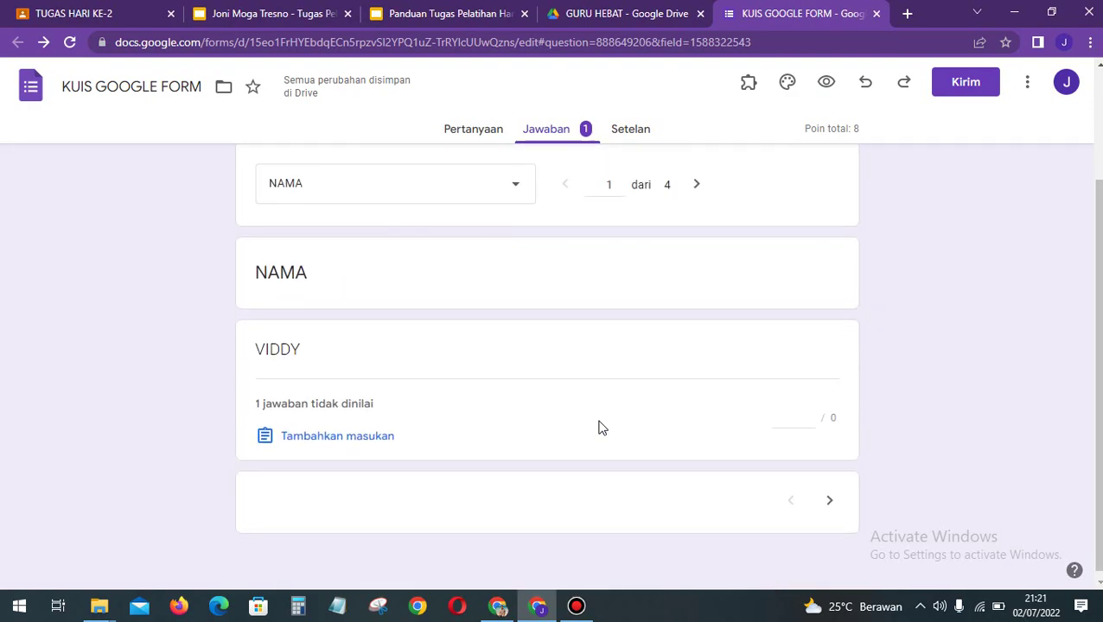
scroll(602, 427, "up", 2)
Step: Inspect the individual 4/8-point submission, then link responses to a new spreadsheet
left_click(762, 280)
scroll(917, 408, "down", 2)
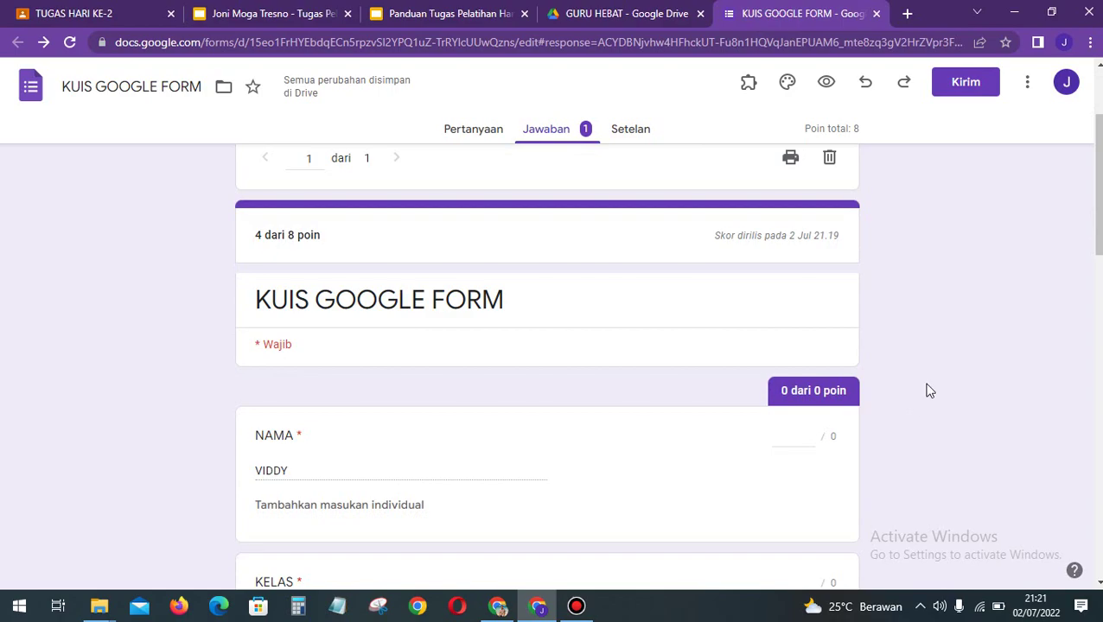
scroll(925, 394, "down", 5)
scroll(929, 390, "down", 10)
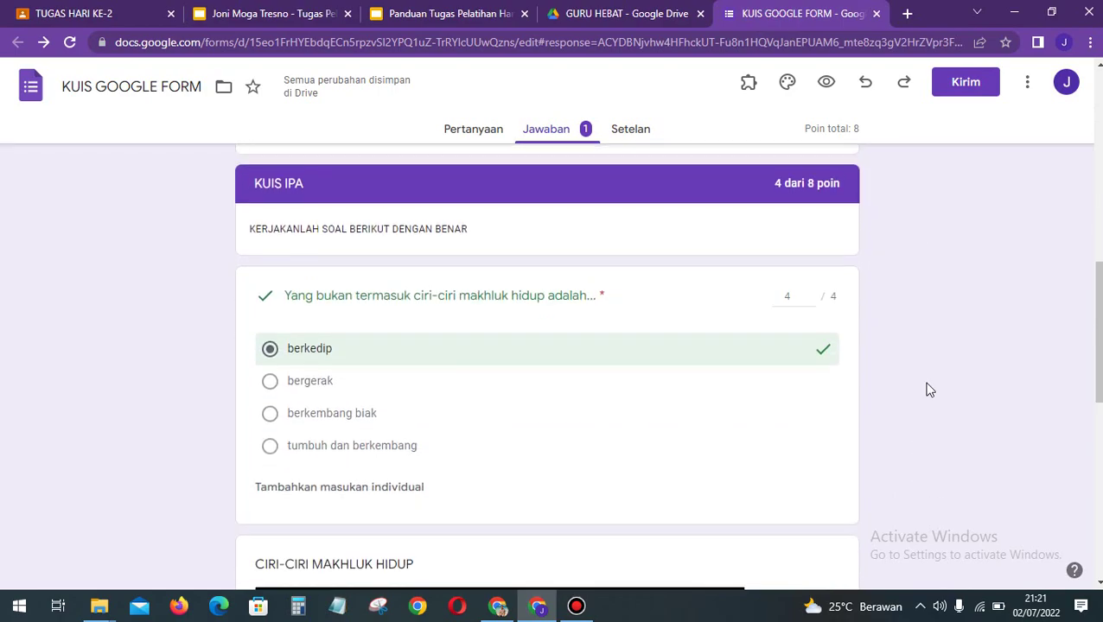
scroll(929, 390, "up", 14)
scroll(929, 390, "up", 4)
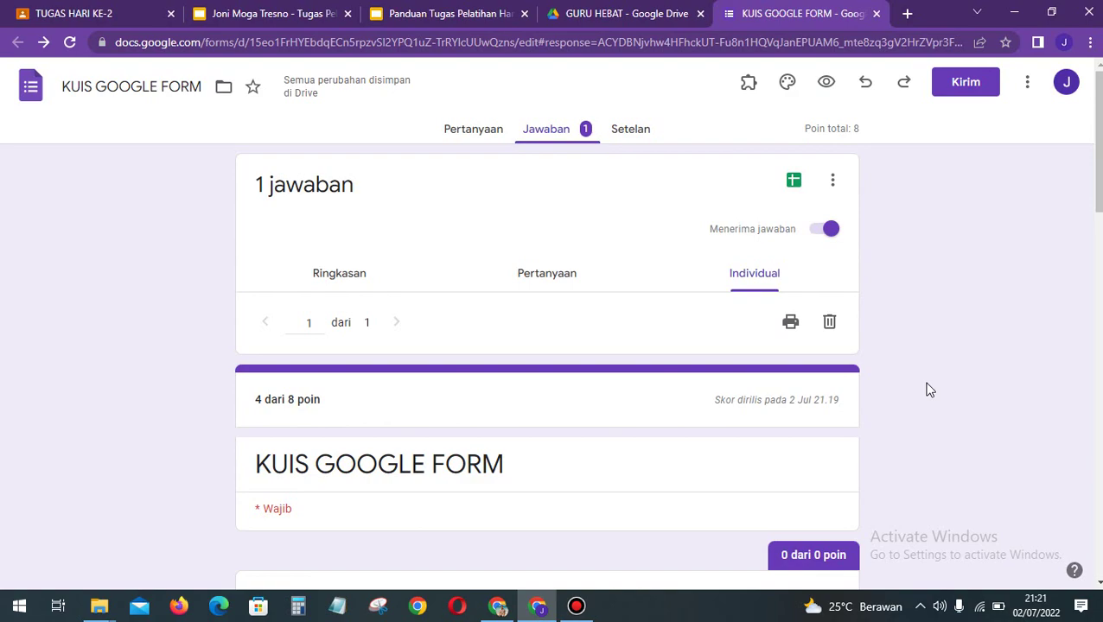
left_click(794, 183)
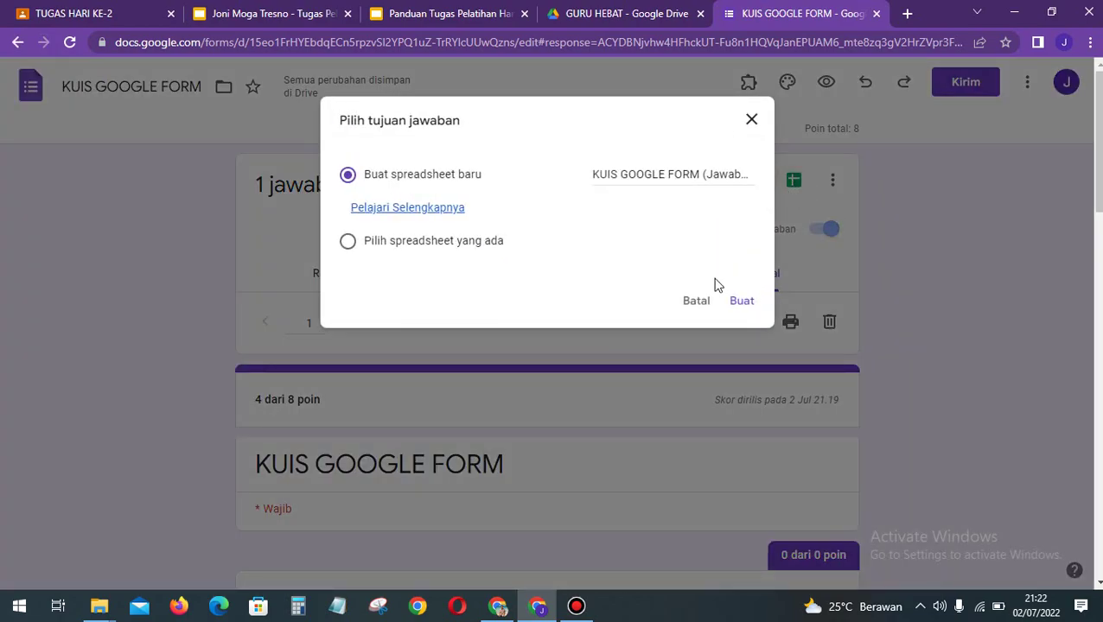
left_click(741, 302)
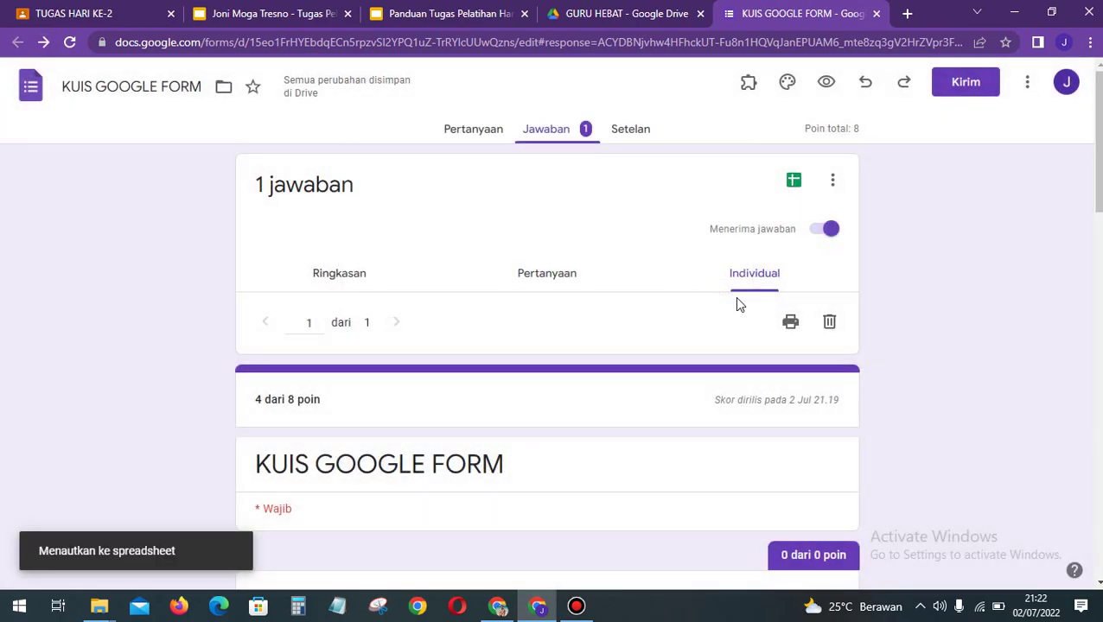
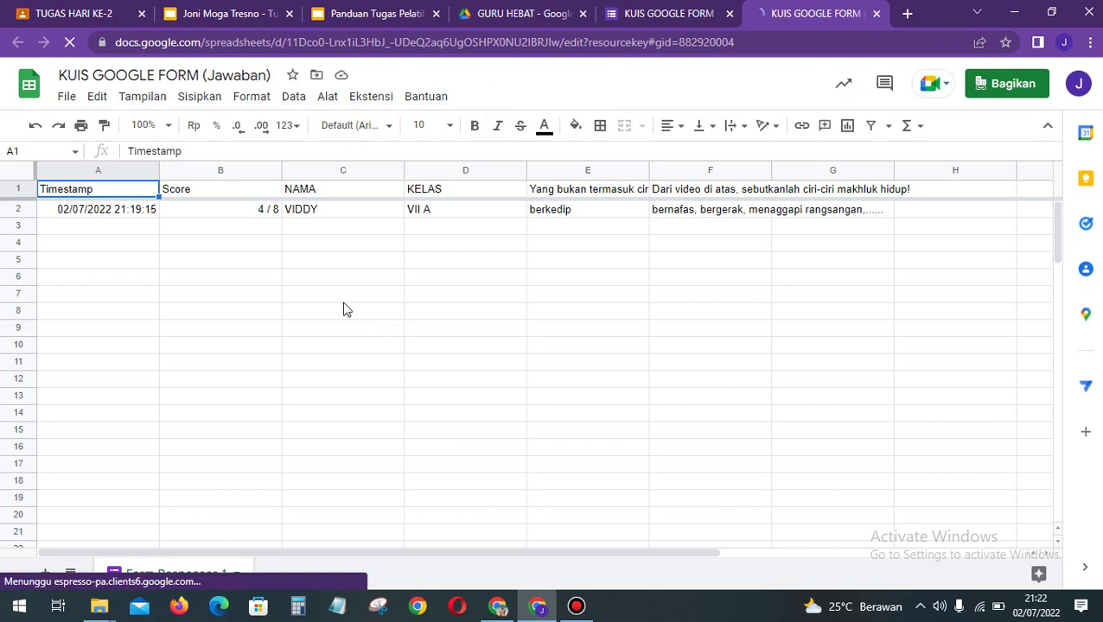
Step: Check the 4/8 score in cell B2 of the KUIS GOOGLE FORM (Jawaban) sheet
left_click(240, 212)
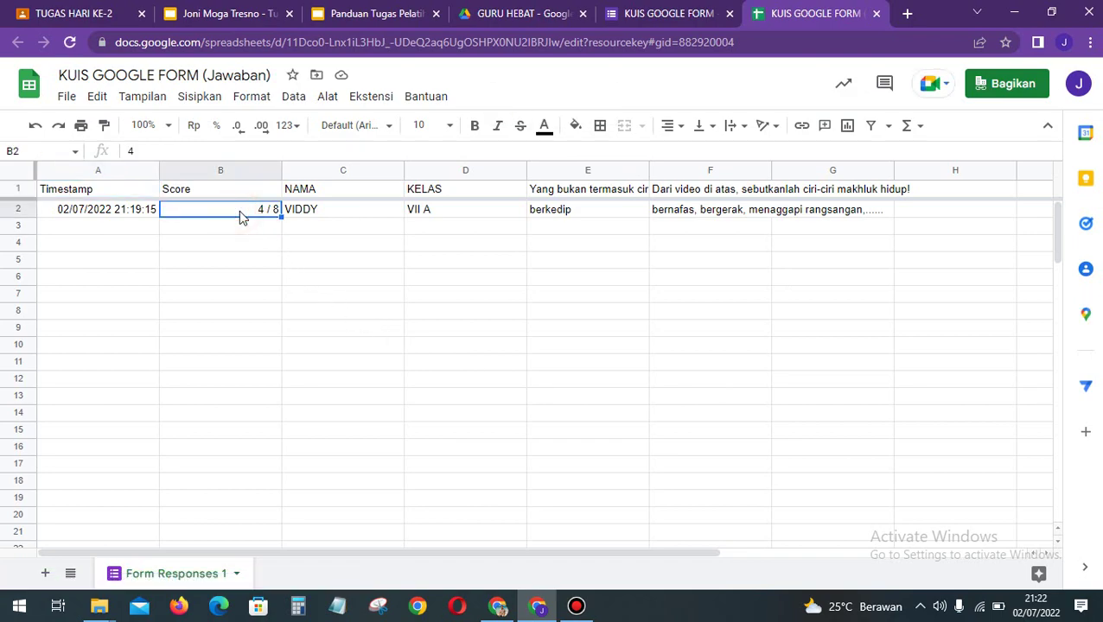
key("Down")
key("Up")
key("Up")
key("Down")
left_click(106, 223)
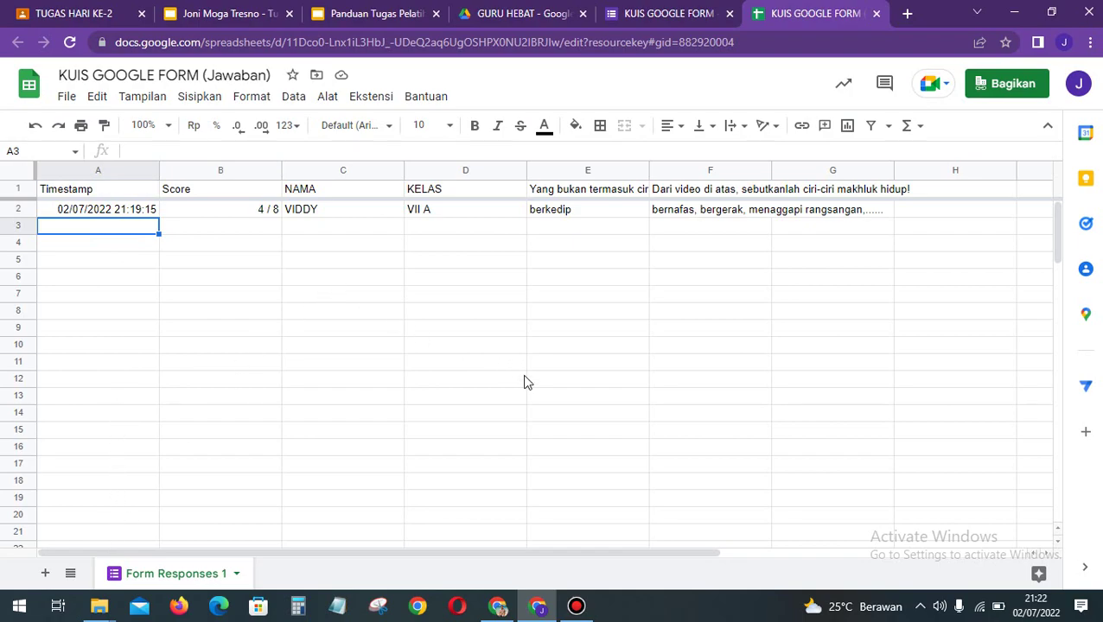
Step: Compare with the Forms responses, select the Score column, and close the response spreadsheet
left_click(661, 11)
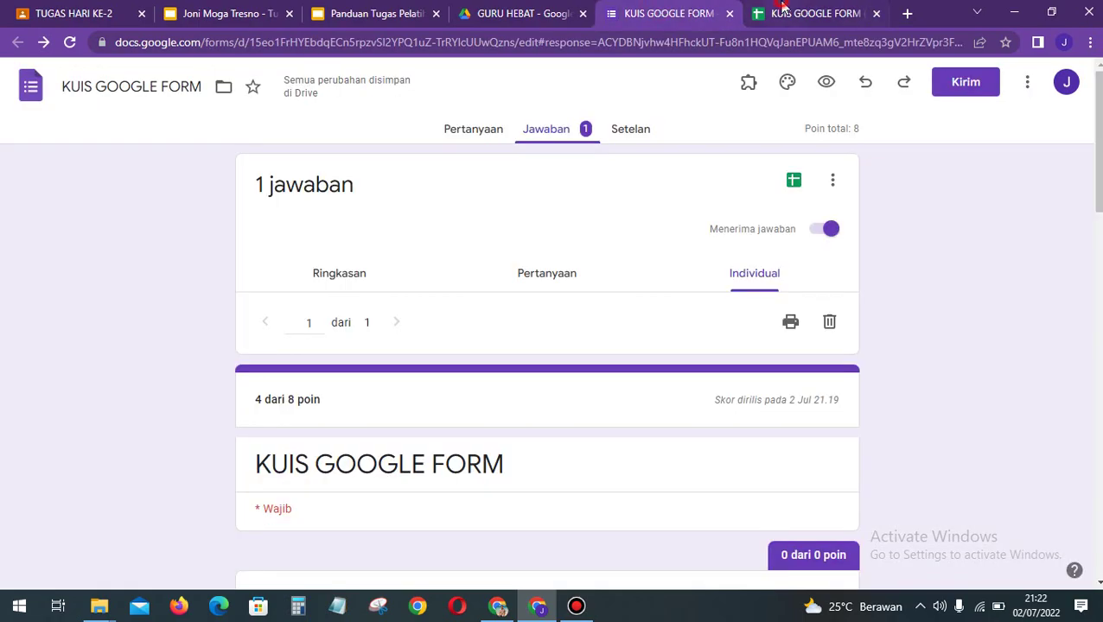
left_click(783, 12)
left_click(265, 210)
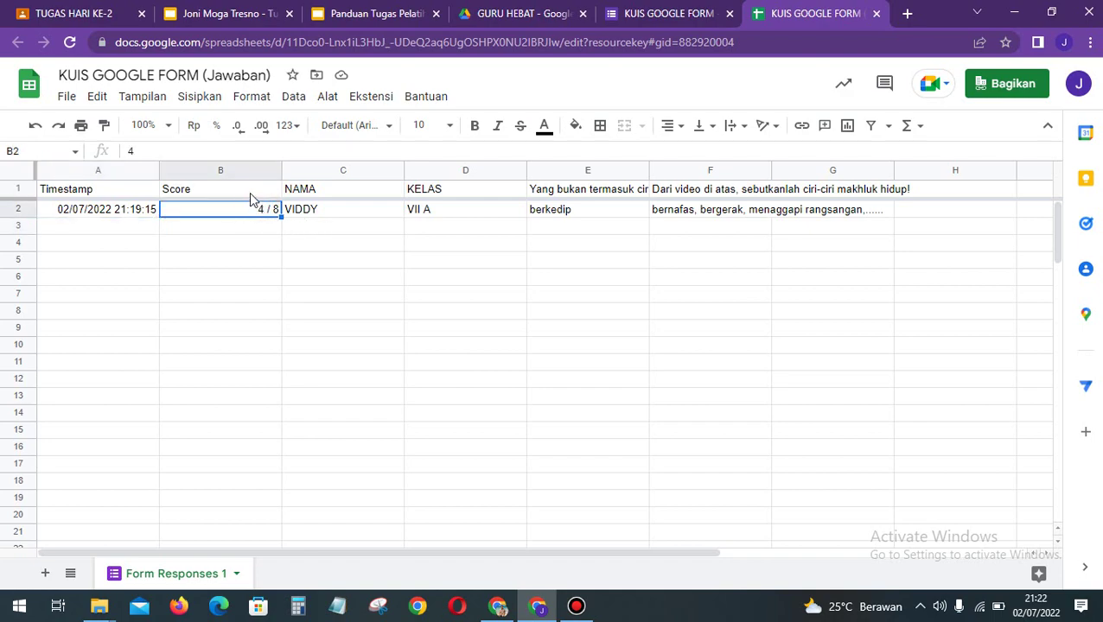
left_click(251, 195)
left_click(239, 171)
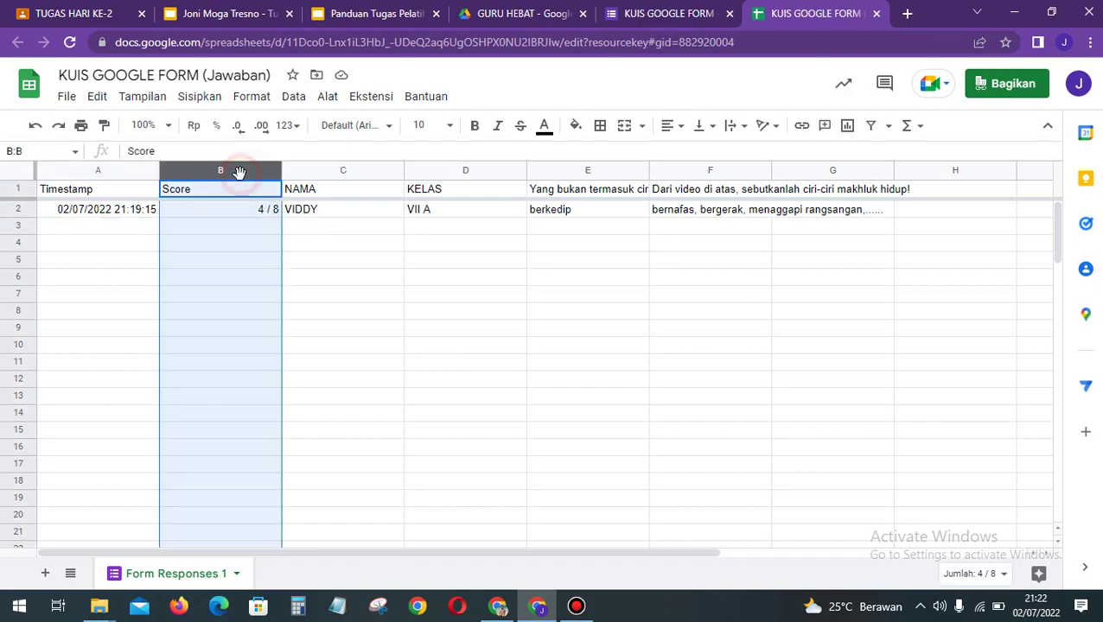
left_click(876, 15)
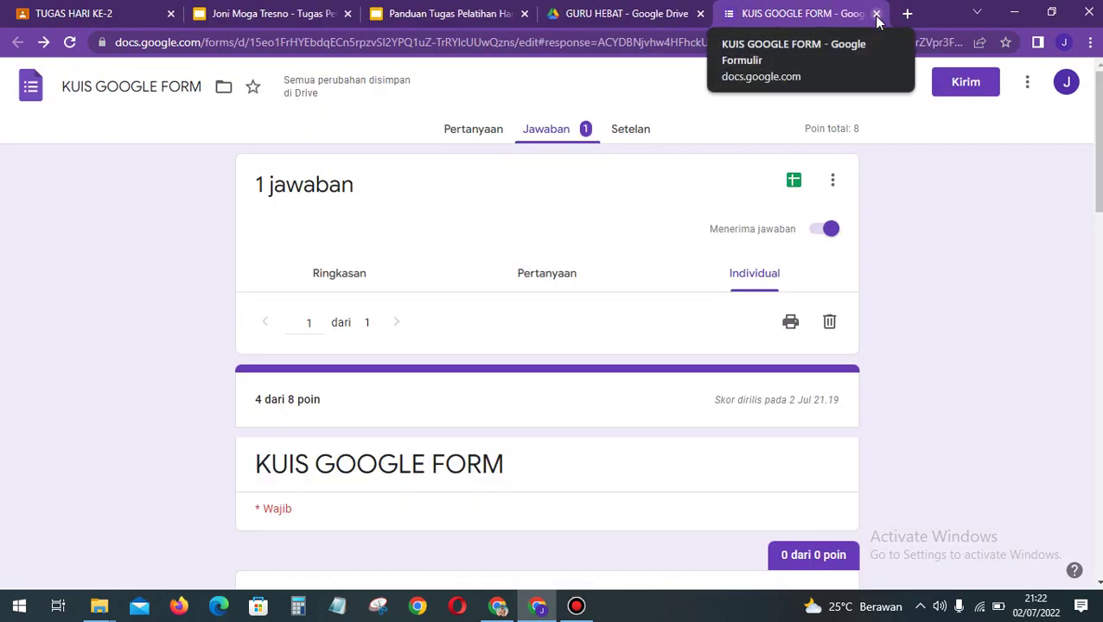
Step: Close the quiz form and the TUGAS HARI KE-2 presentation tabs
left_click(875, 15)
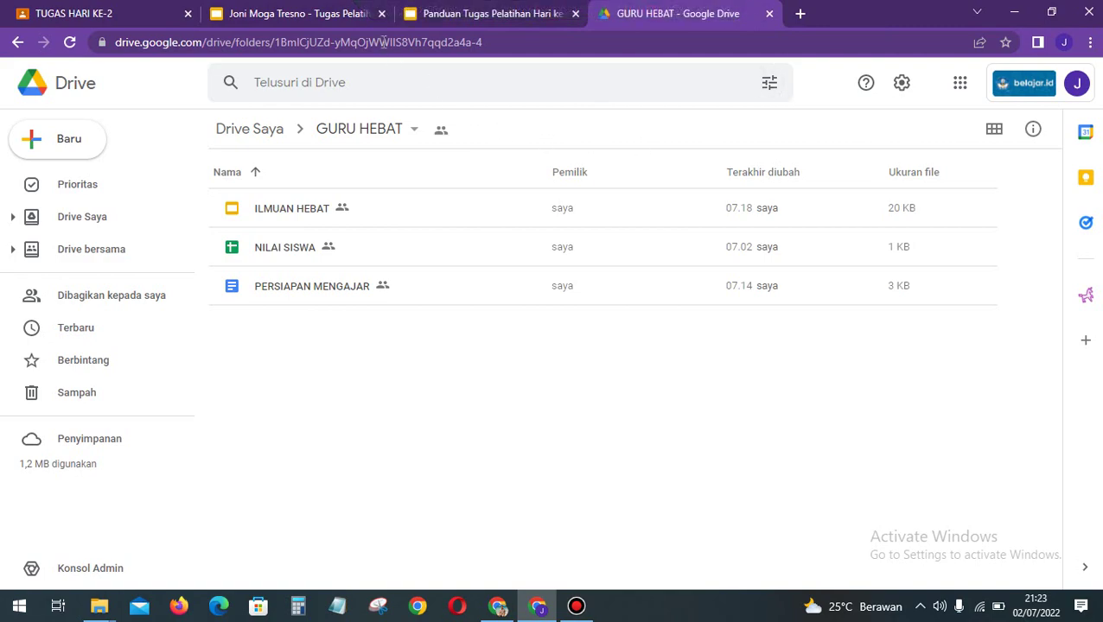
left_click(346, 15)
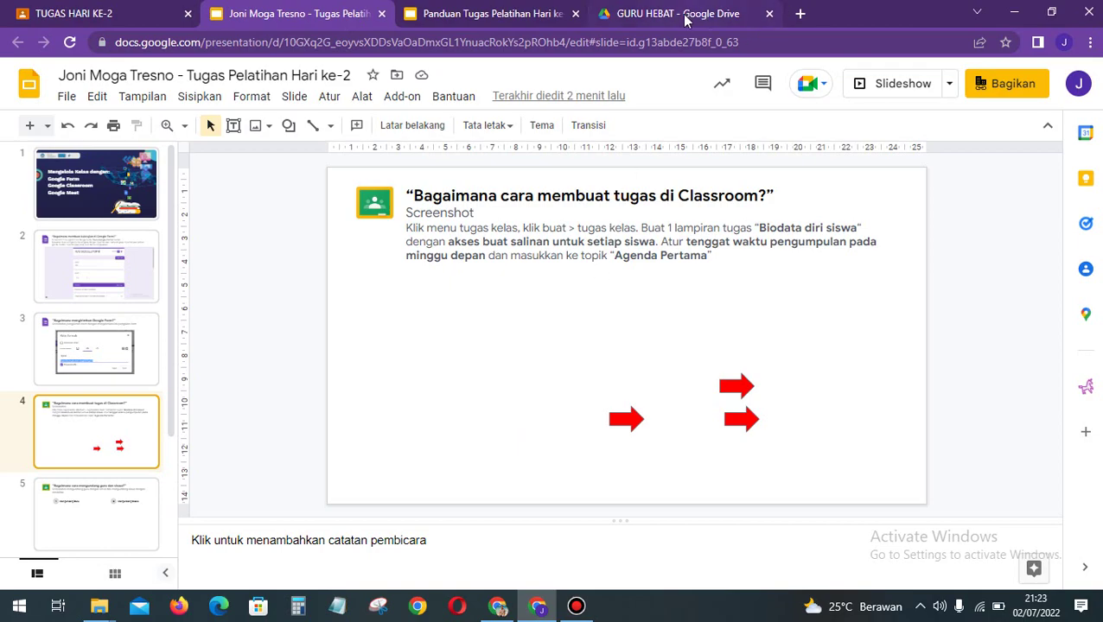
left_click(188, 13)
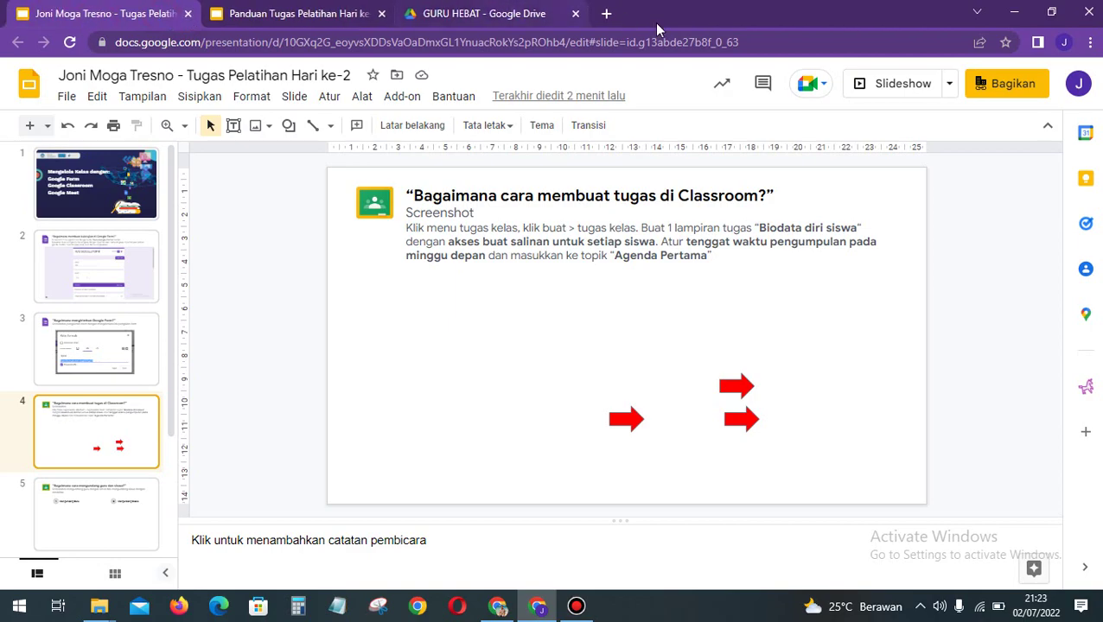
Step: Open Google Classroom's class list in a new tab via the Google apps grid
left_click(607, 14)
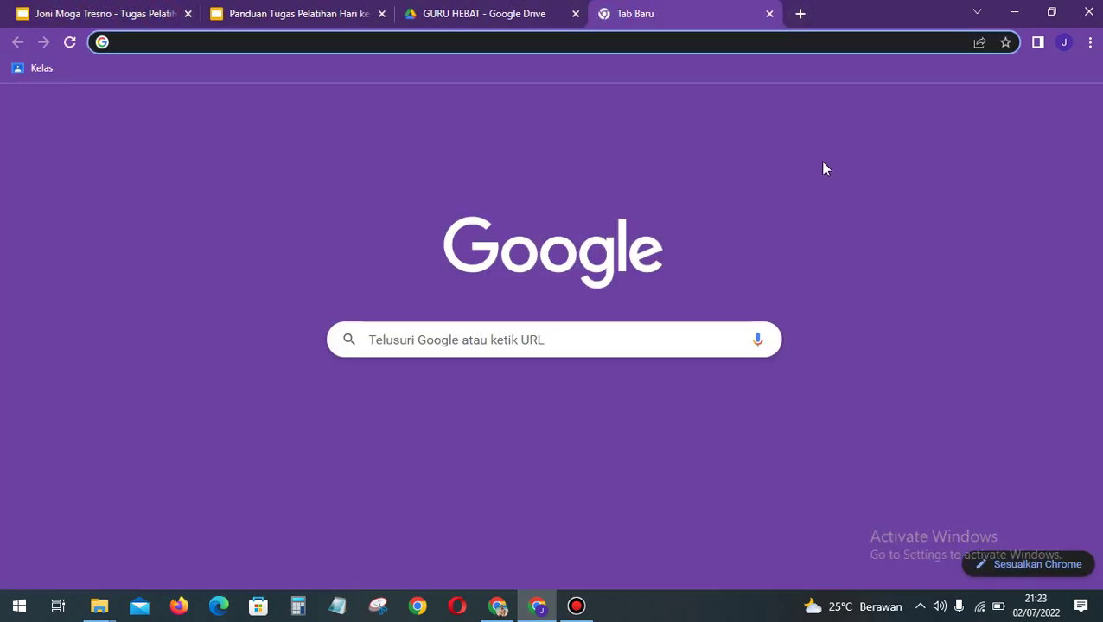
left_click(1041, 111)
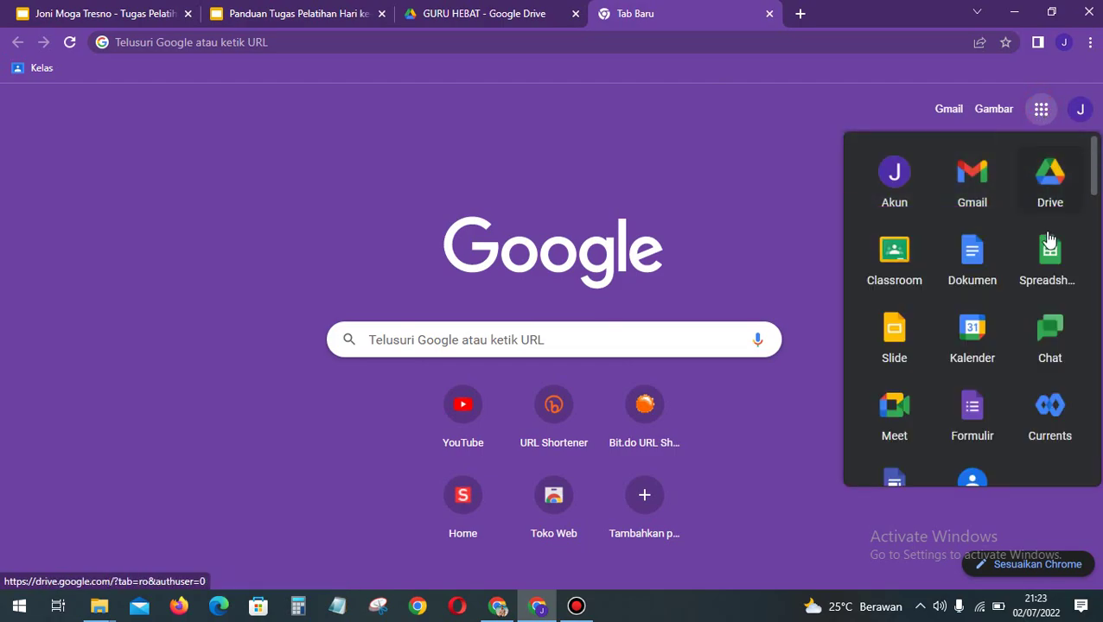
left_click(914, 279)
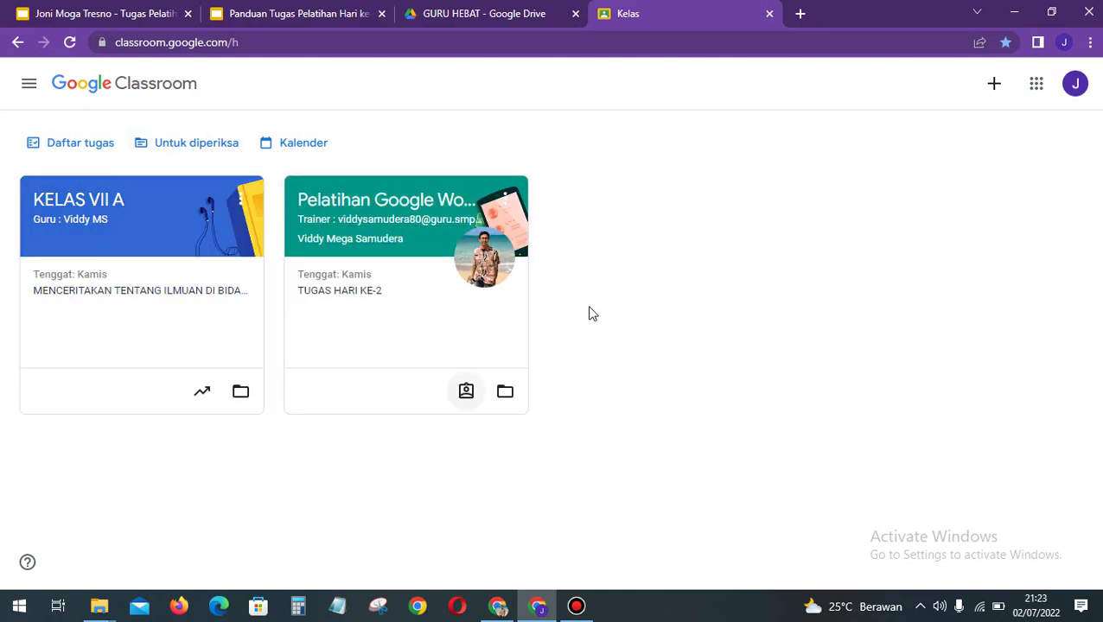
Step: Create class KELAS VII B, with the teacher's name as section and subject IPA
left_click(704, 300)
left_click(991, 87)
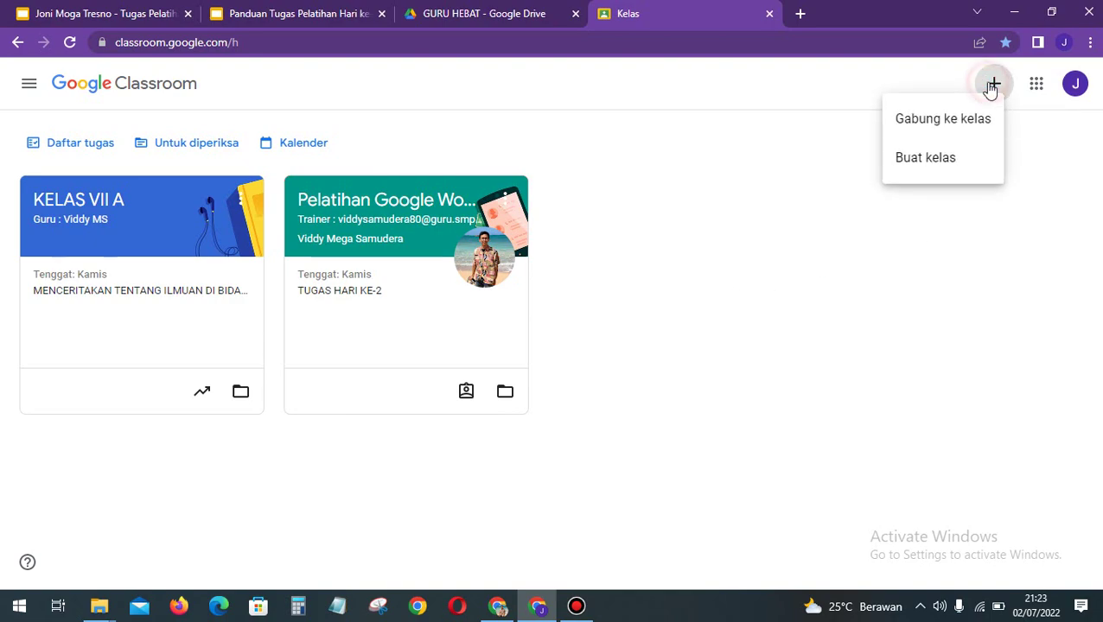
left_click(923, 166)
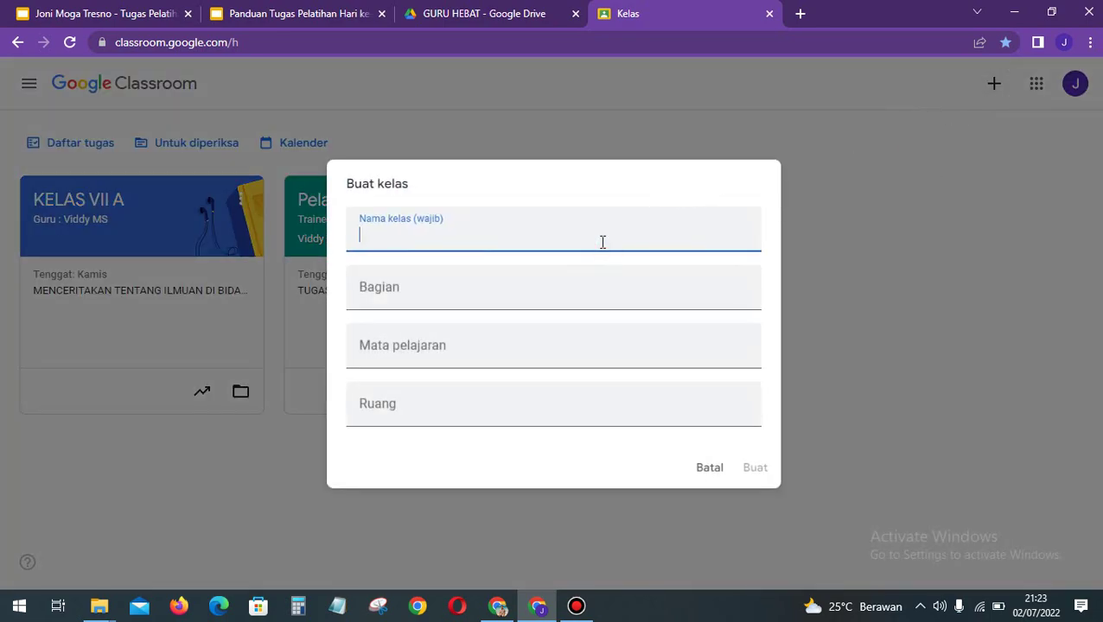
type("kelas")
key("BackSpace")
type("KELAS VII ")
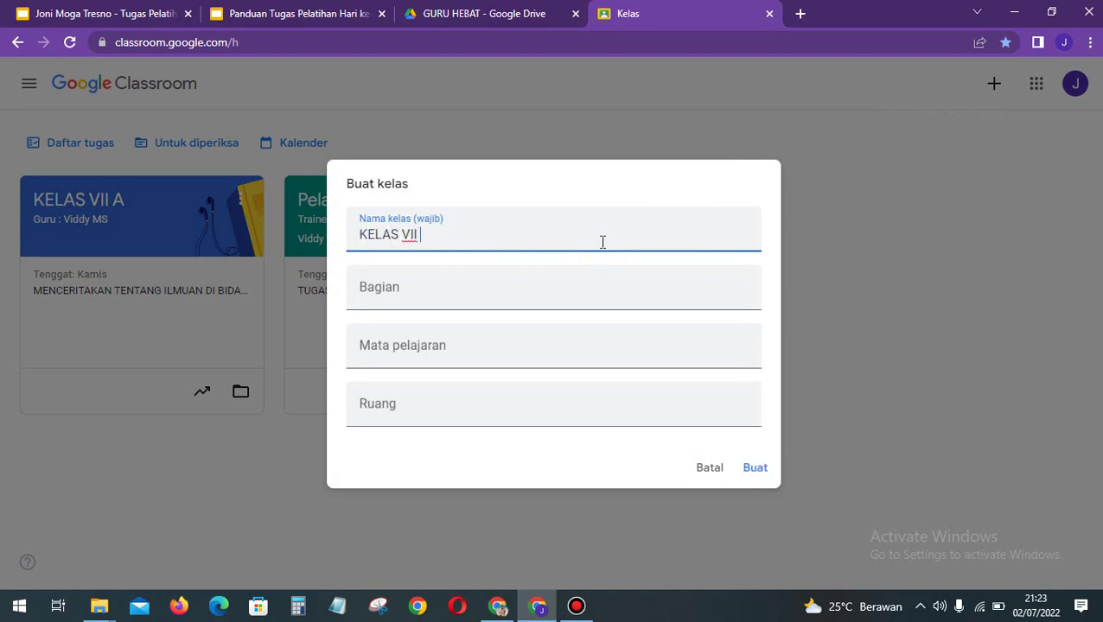
type("B")
left_click(481, 292)
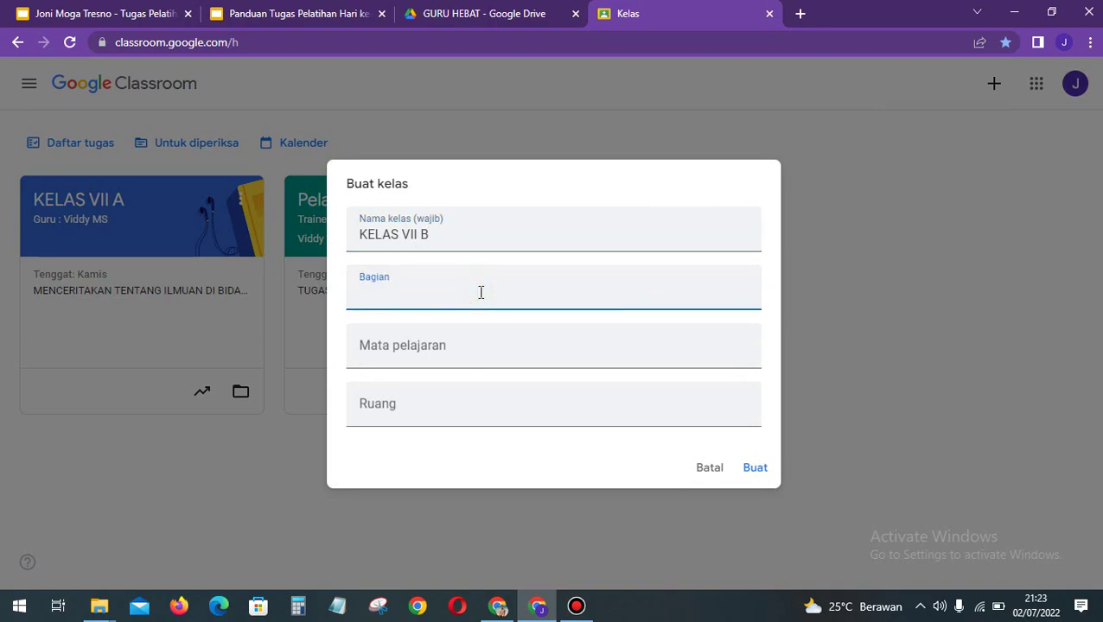
type("Guru : Viddy")
left_click(458, 347)
type("IPA")
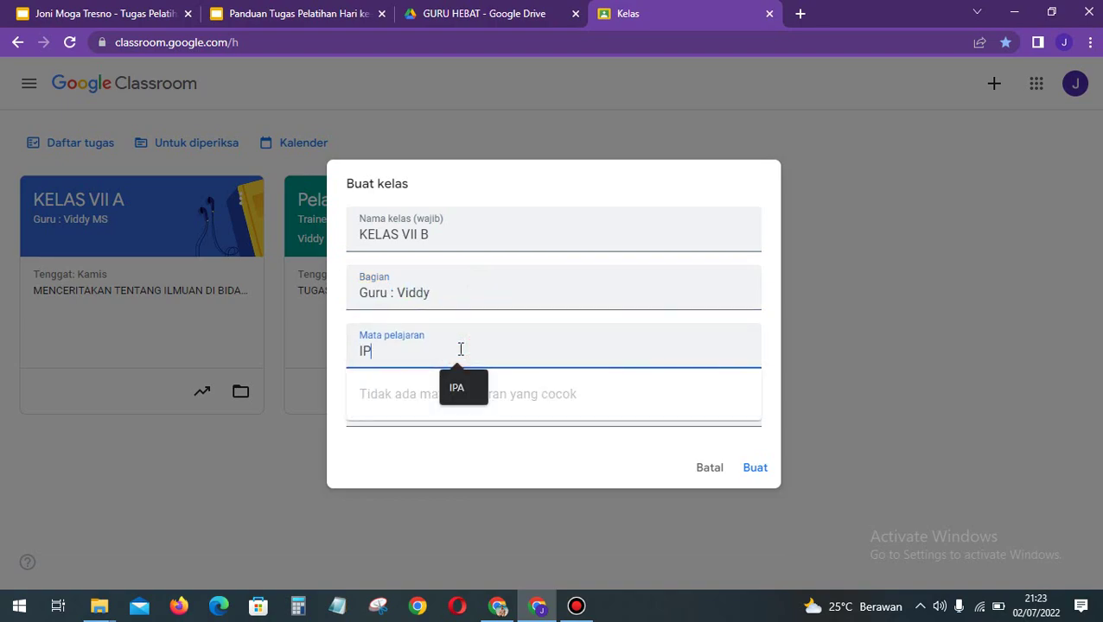
left_click(459, 447)
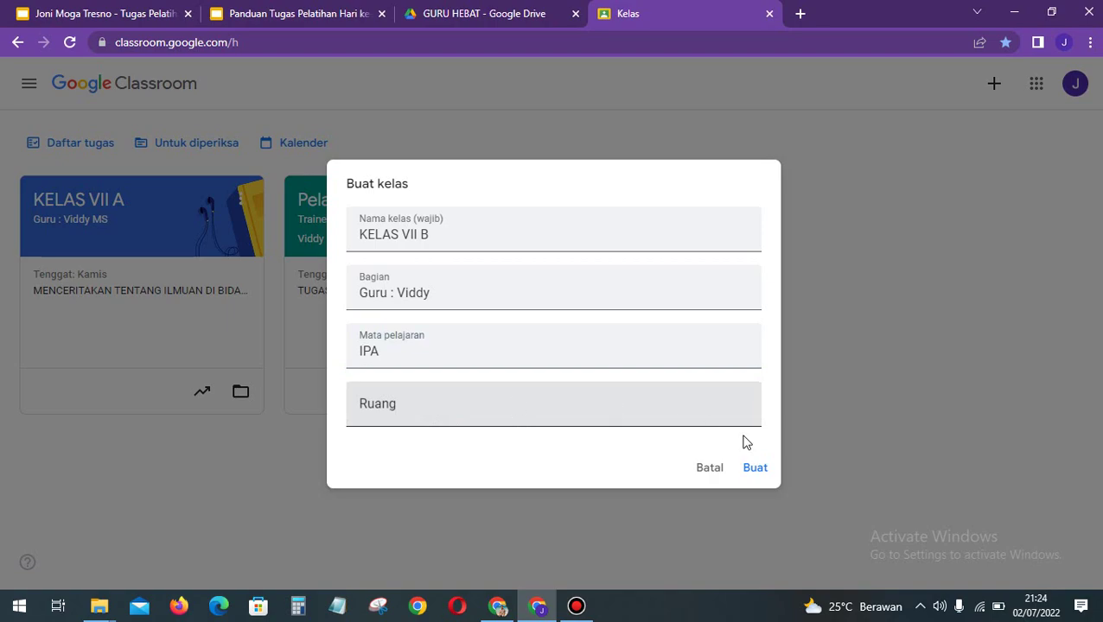
left_click(760, 473)
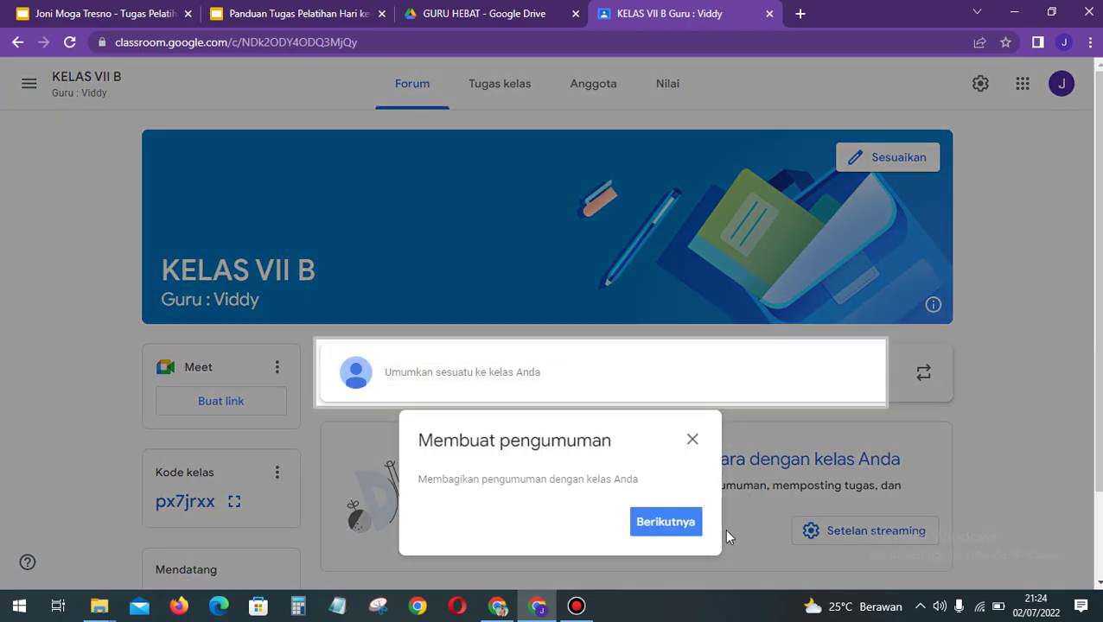
Step: Dismiss the tour tip and save the orange desk-scene header image as KELAS VII B's theme
left_click(692, 441)
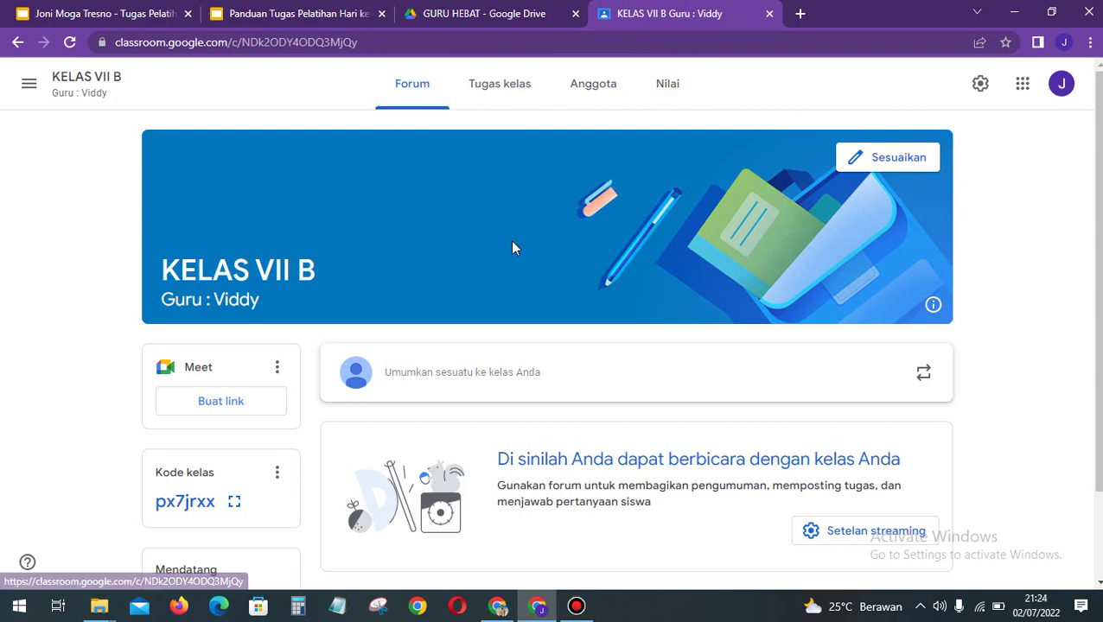
scroll(511, 248, "down", 1)
scroll(512, 248, "down", 1)
scroll(622, 205, "up", 1)
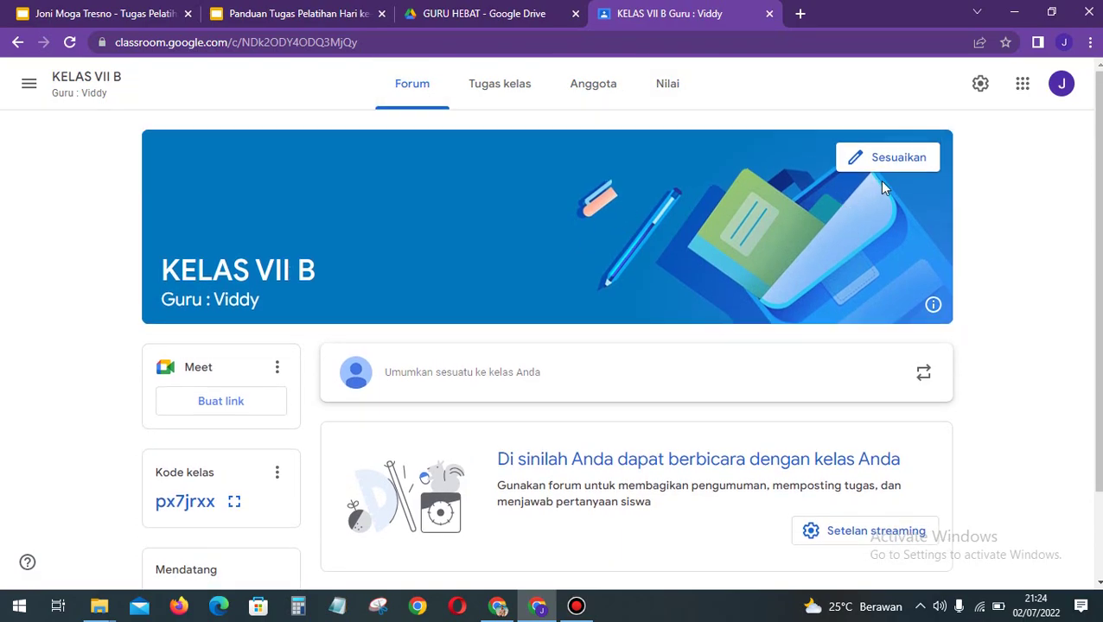
left_click(900, 160)
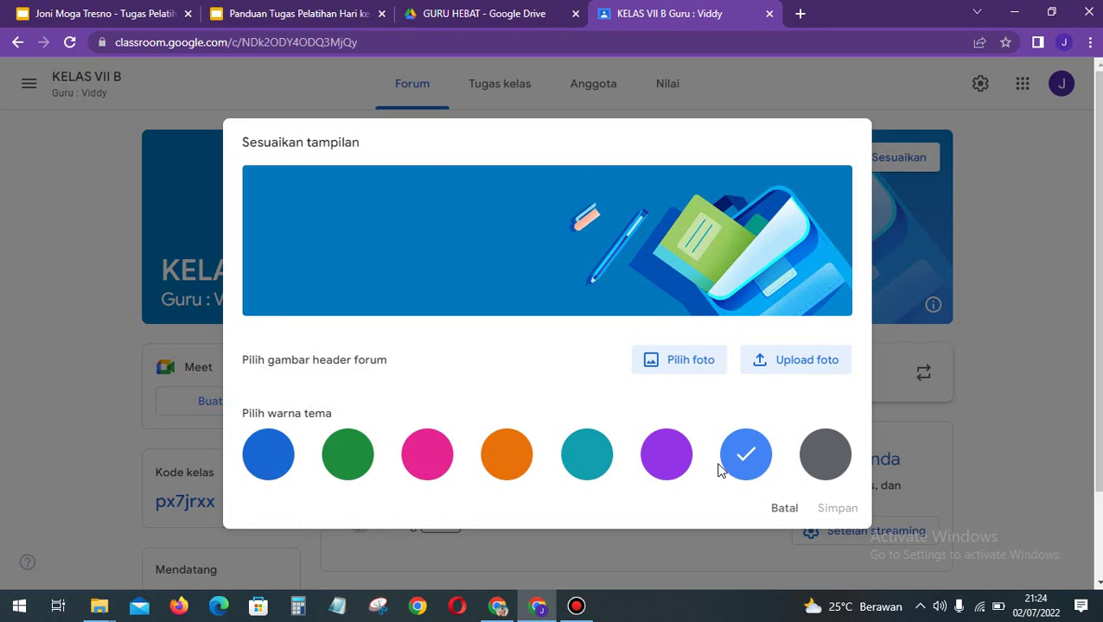
left_click(670, 456)
left_click(828, 467)
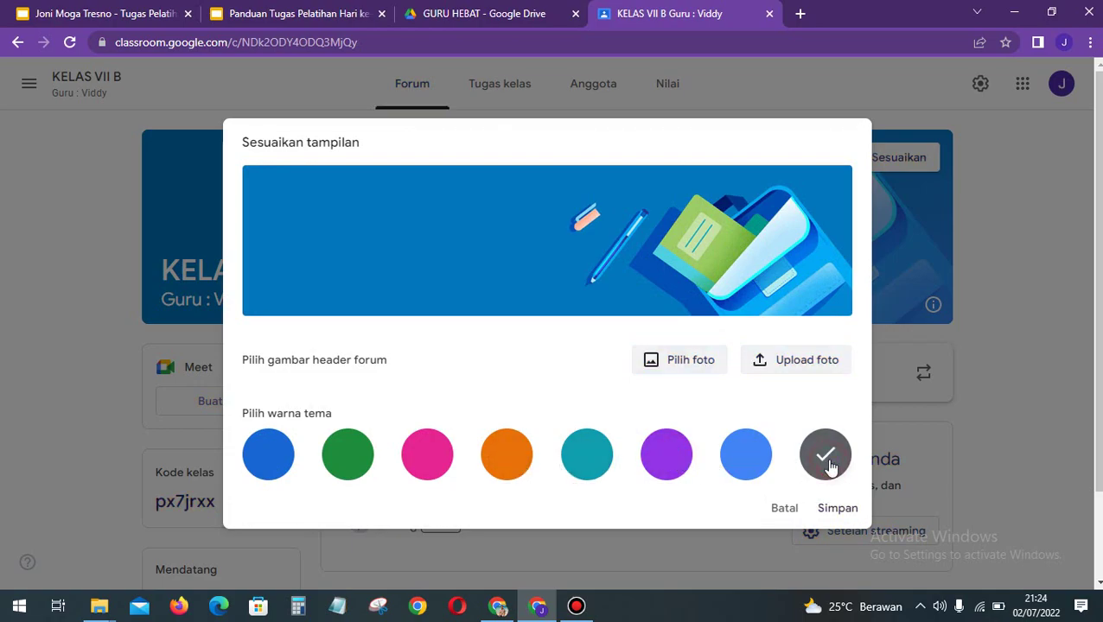
left_click(672, 361)
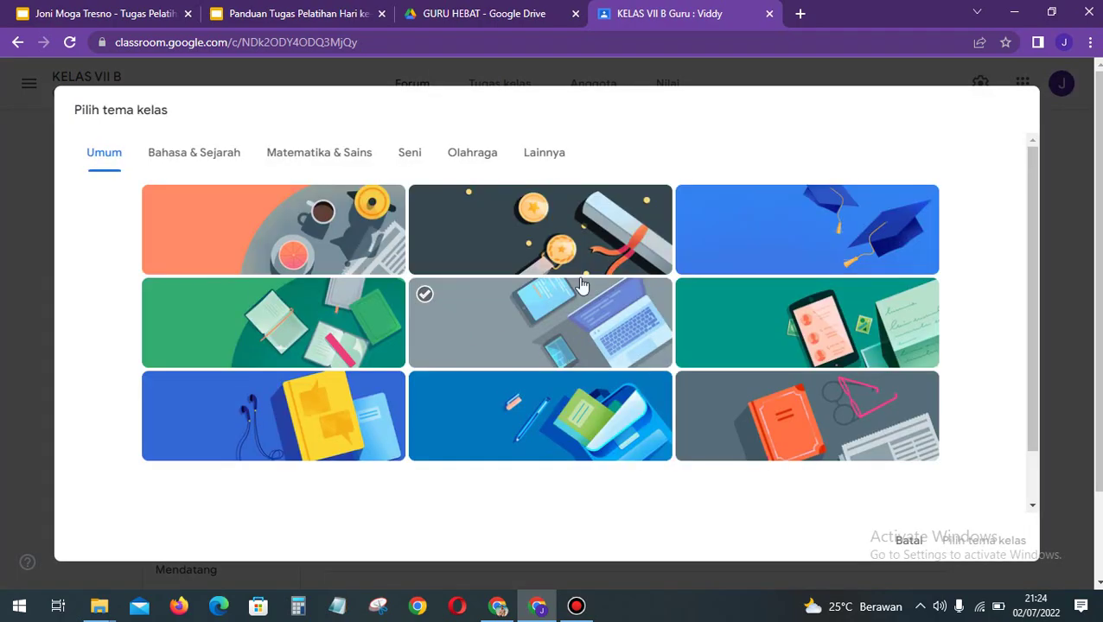
left_click(333, 220)
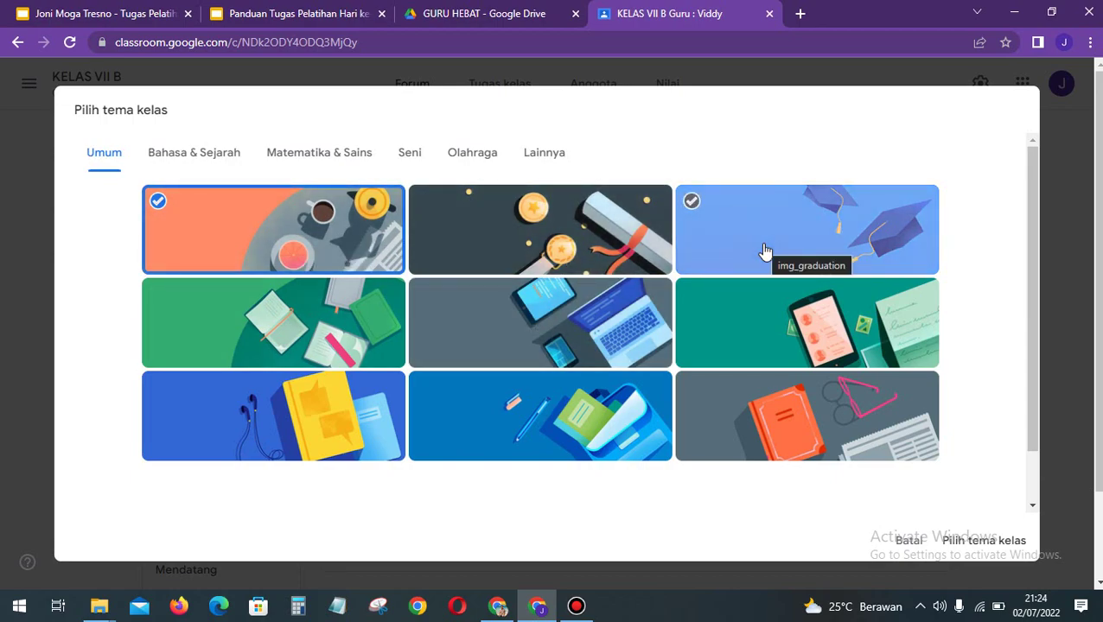
left_click(977, 539)
left_click(826, 509)
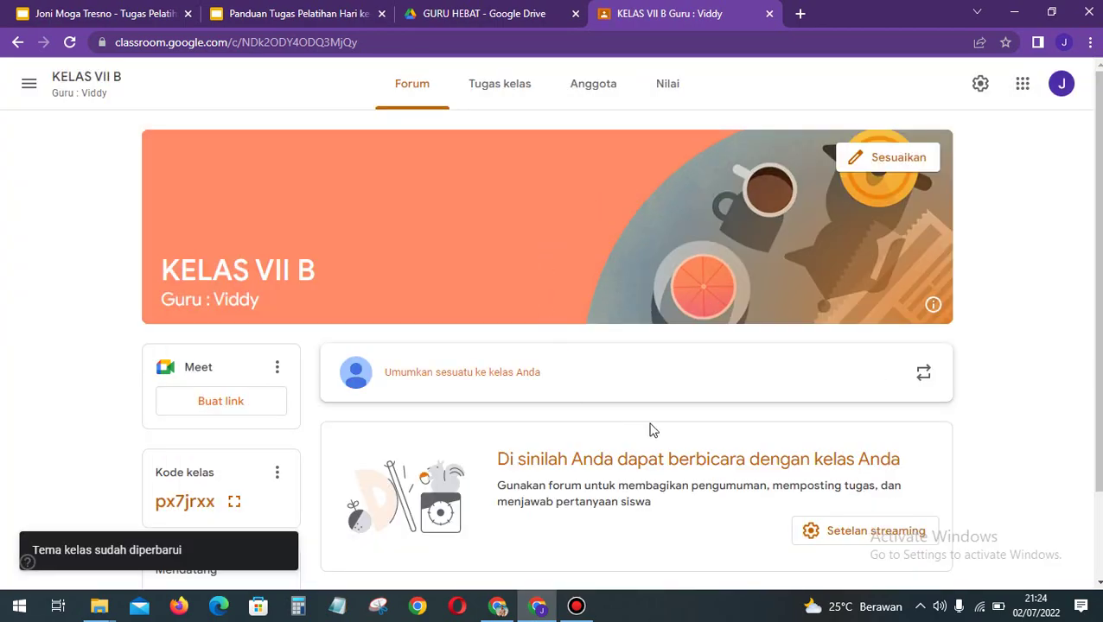
scroll(799, 419, "down", 2)
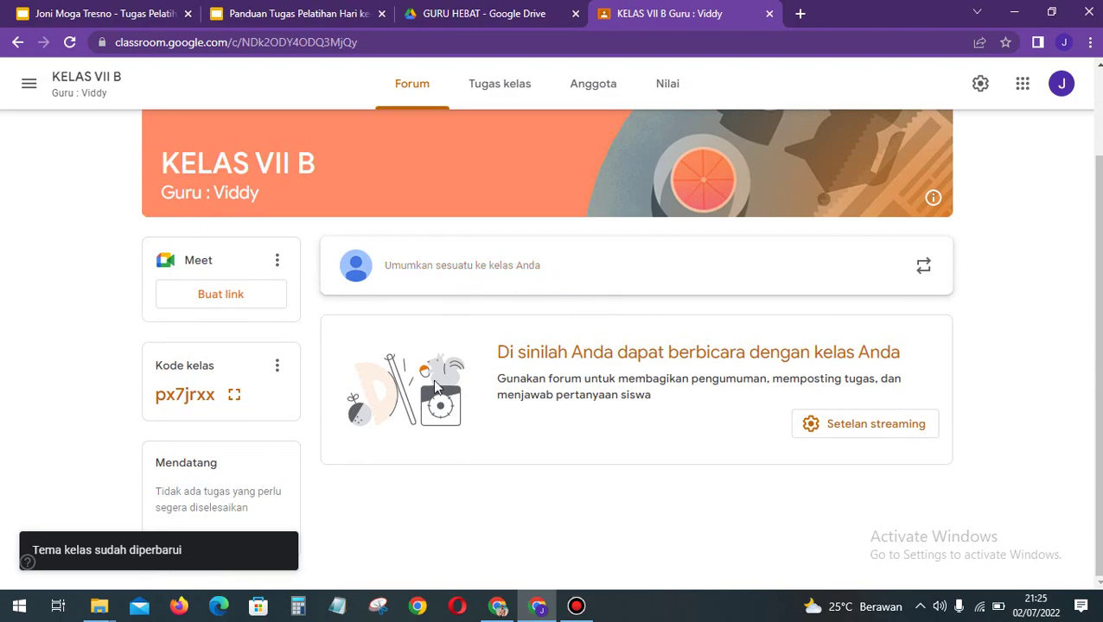
scroll(1042, 294, "up", 1)
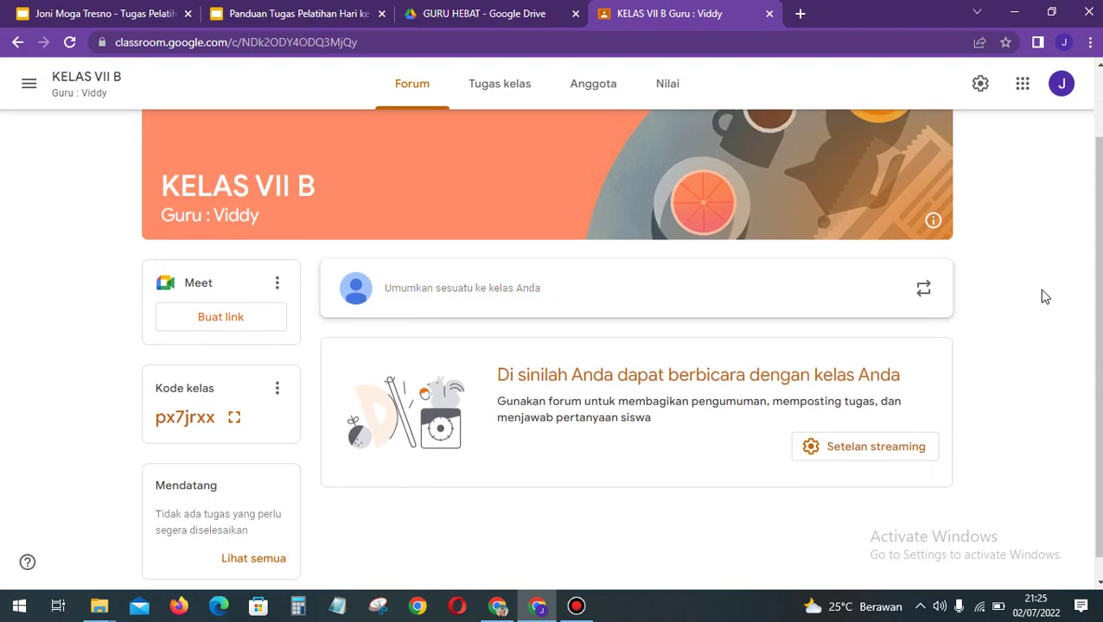
scroll(1042, 296, "down", 1)
scroll(1042, 296, "up", 2)
scroll(1042, 296, "down", 1)
scroll(1042, 296, "up", 2)
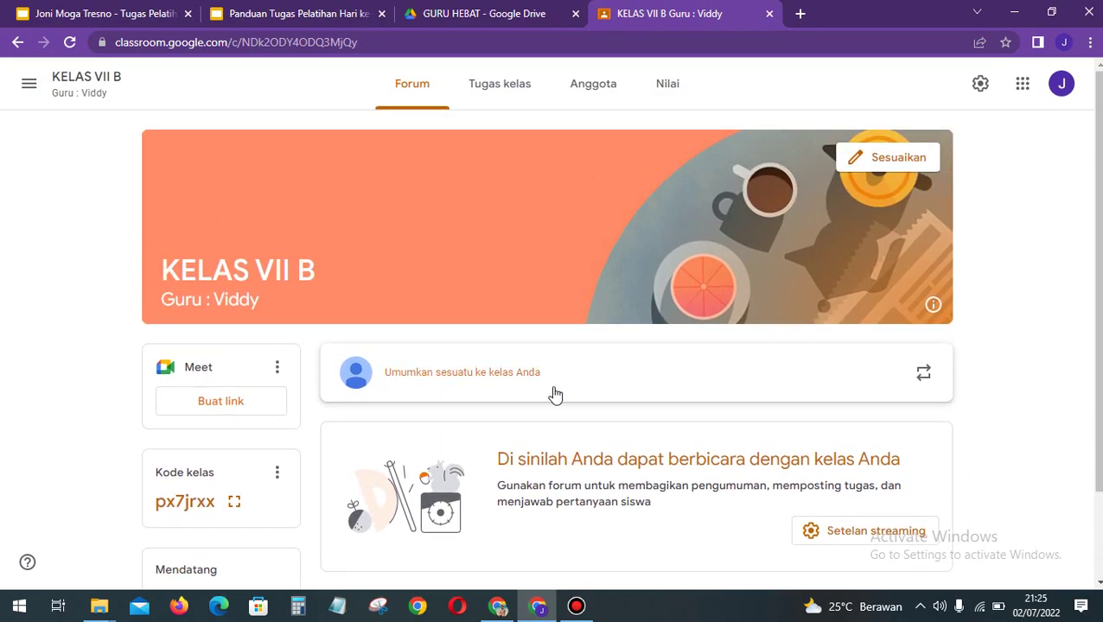
scroll(616, 484, "down", 2)
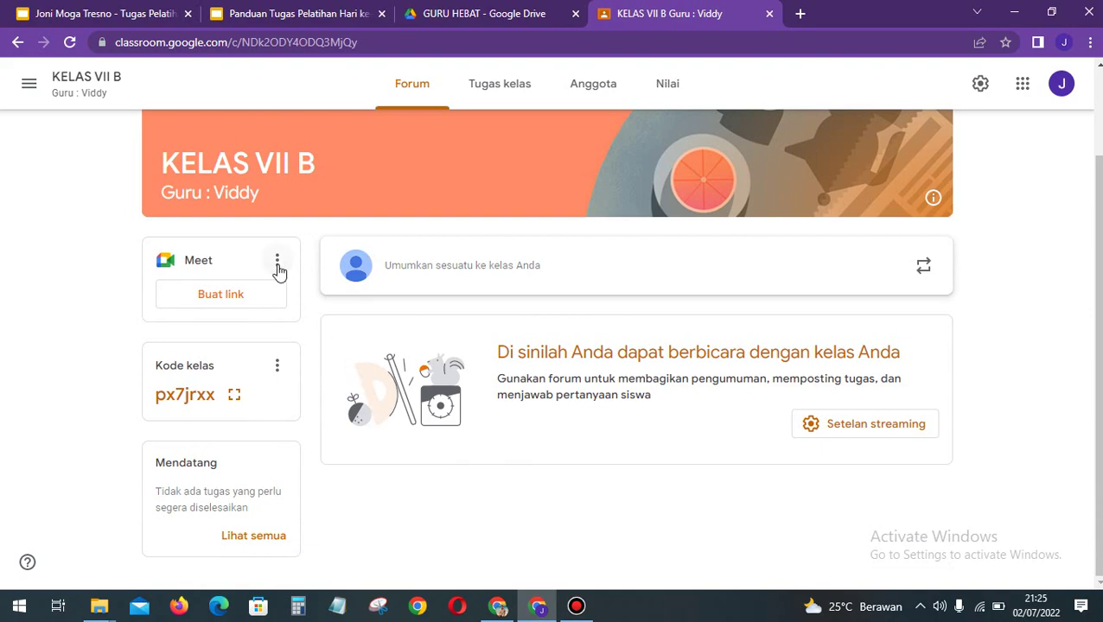
scroll(399, 367, "up", 1)
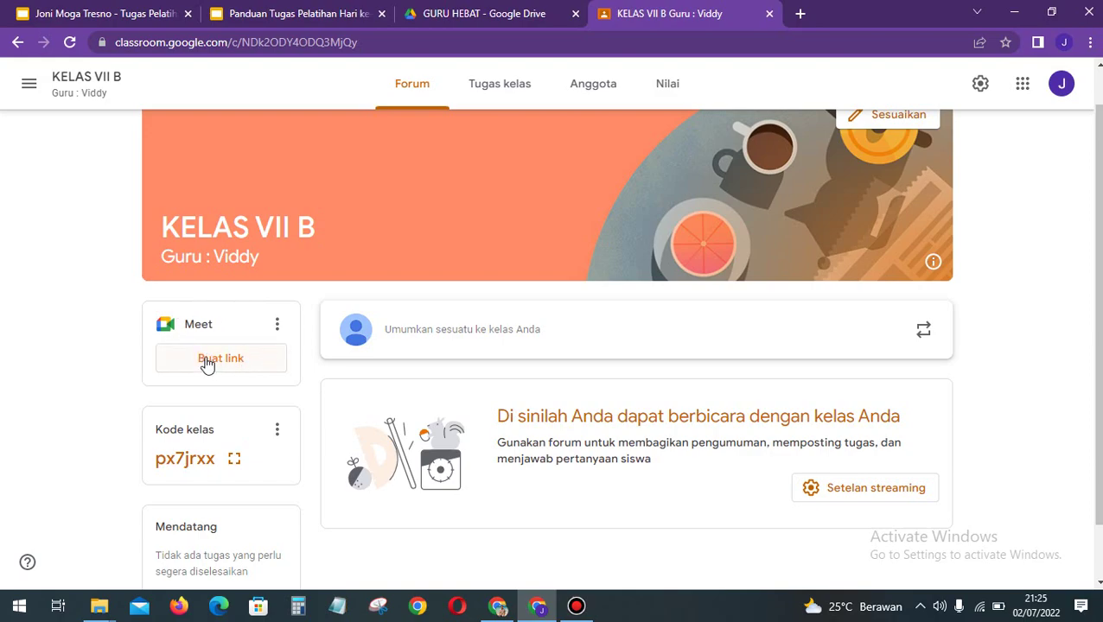
Step: Generate the class Meet link and save it as visible to students
left_click(207, 361)
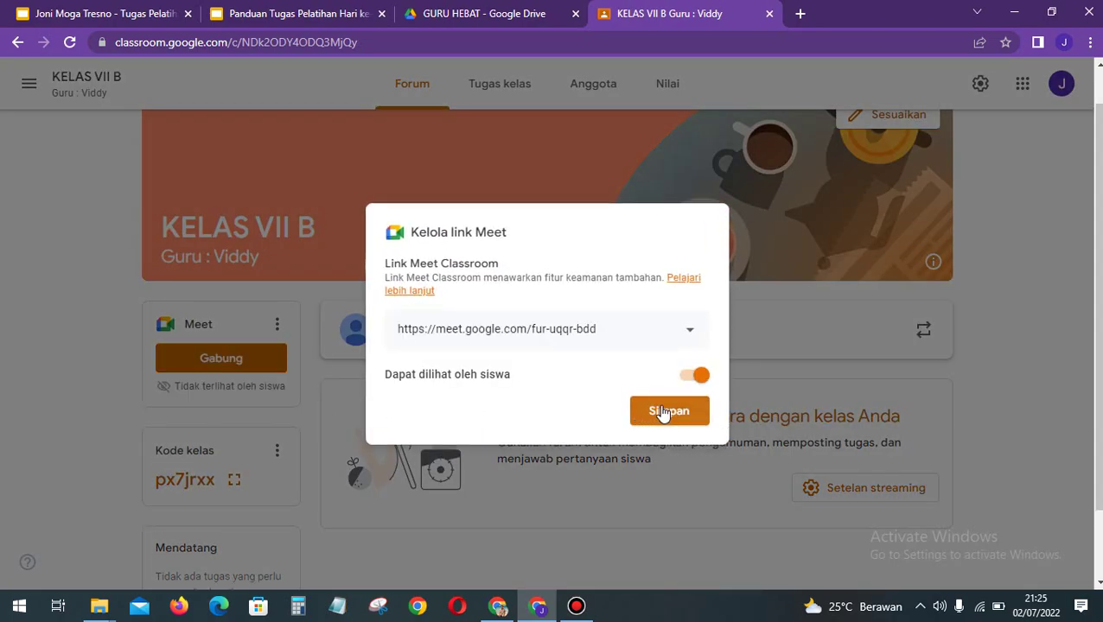
left_click(663, 413)
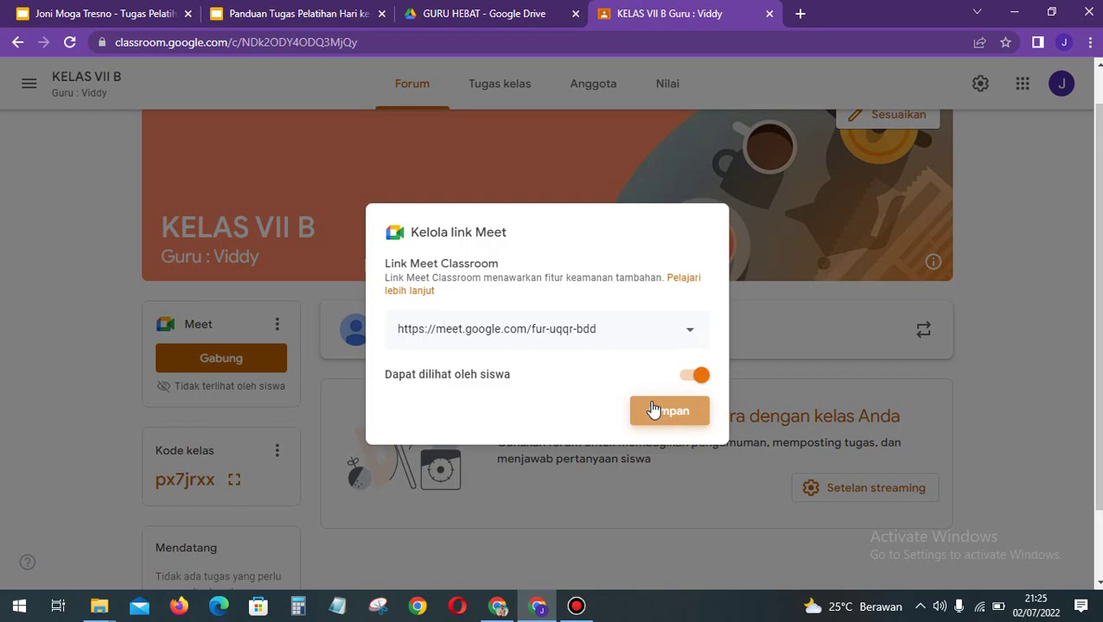
left_click(654, 410)
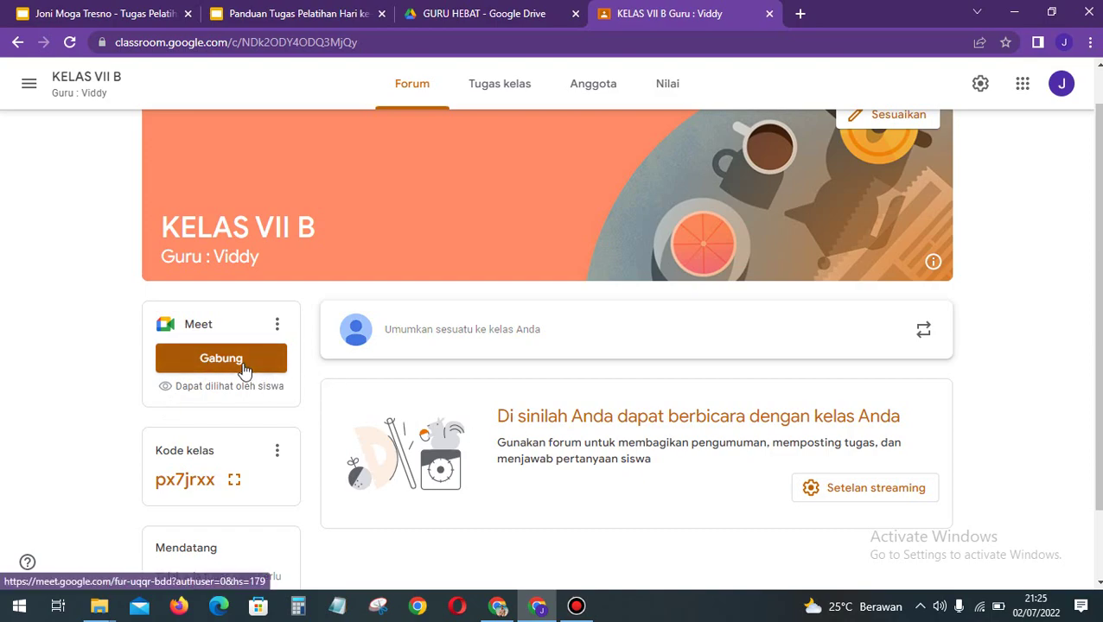
scroll(437, 438, "down", 1)
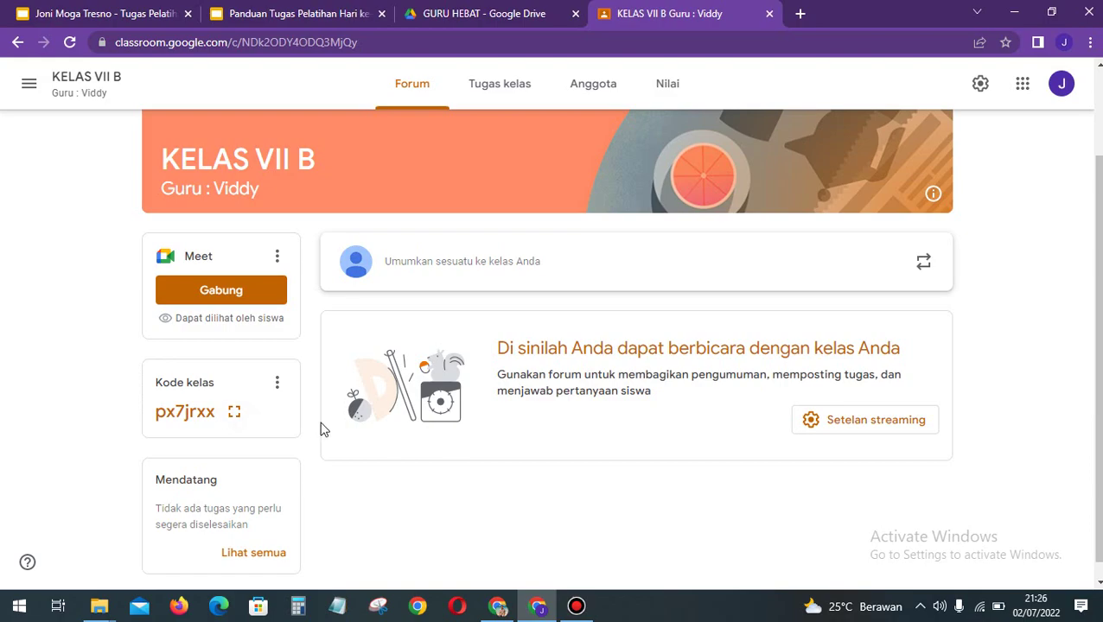
scroll(581, 441, "up", 2)
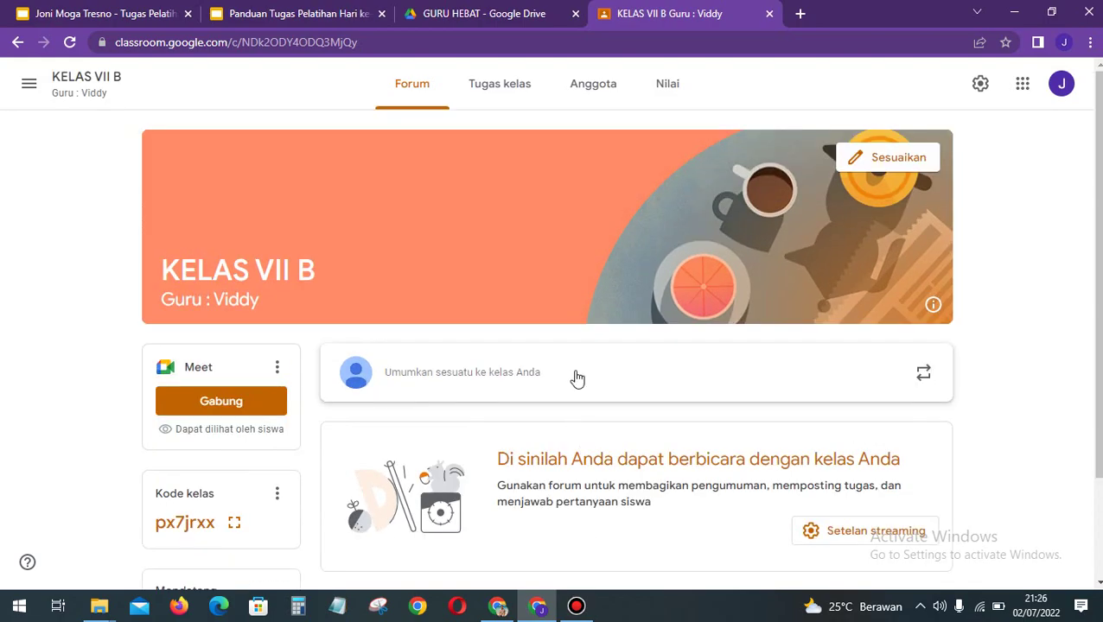
Step: On the Tugas kelas page, start a new Materi post and dismiss the scheduling tip
left_click(511, 80)
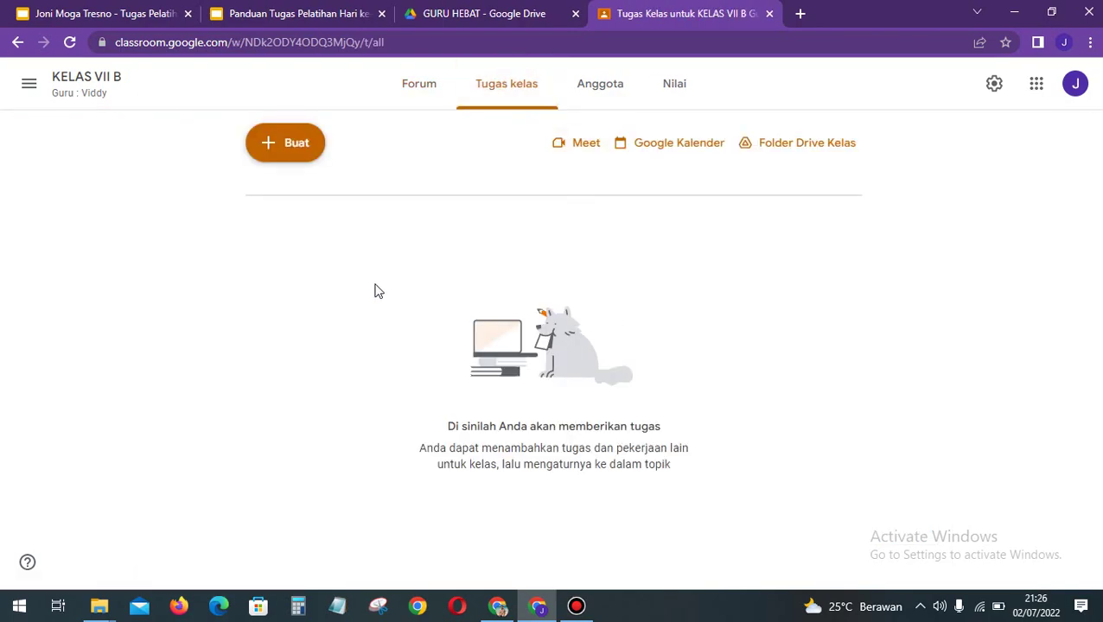
left_click(277, 154)
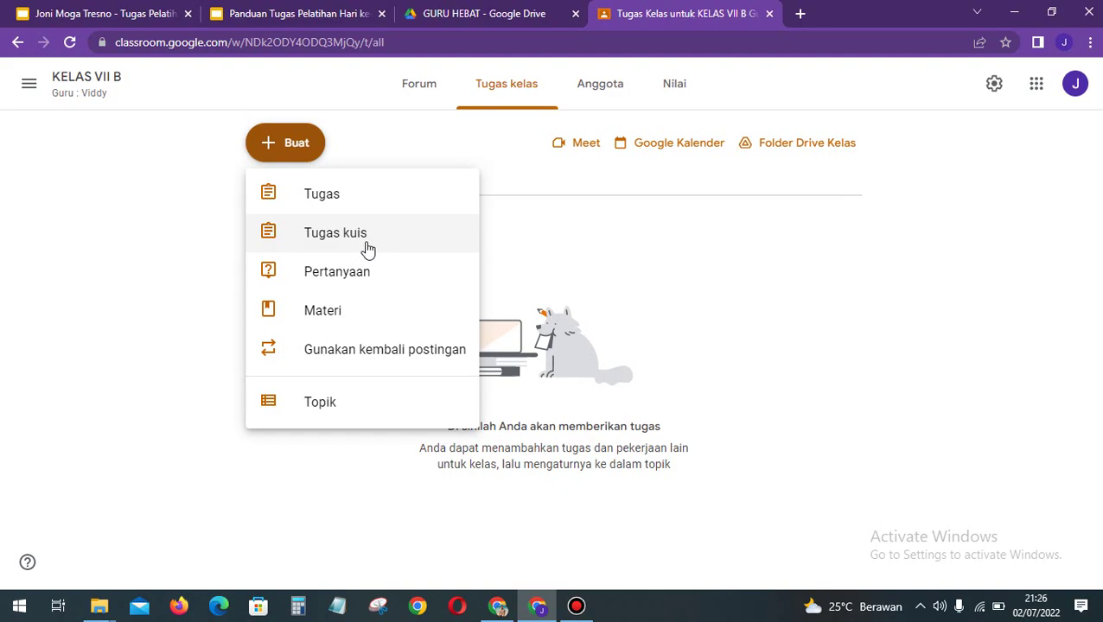
left_click(329, 313)
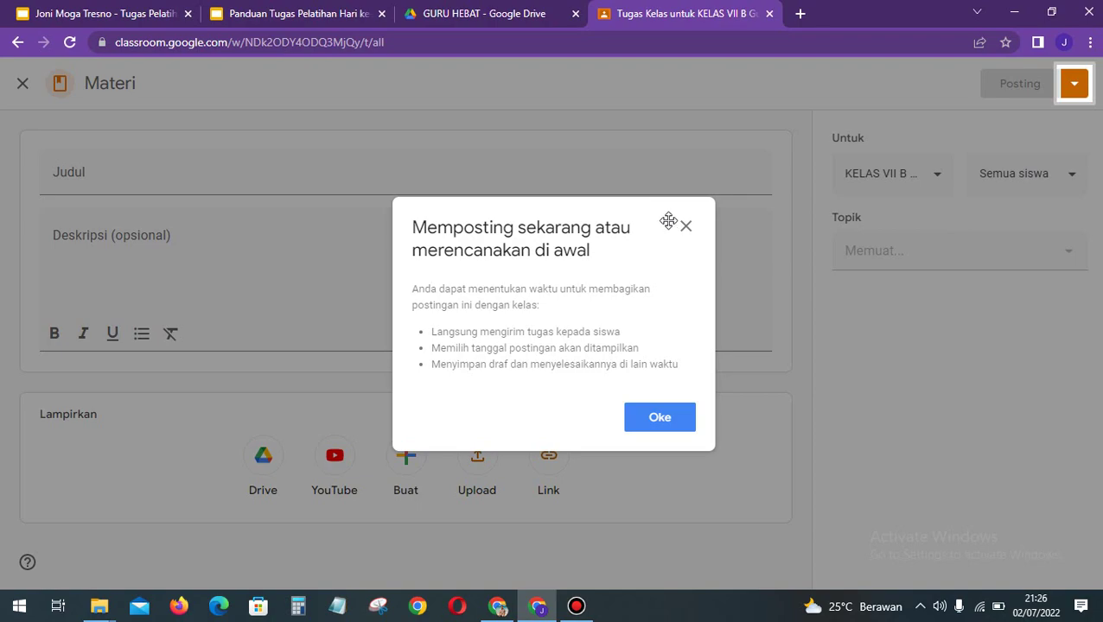
left_click(685, 226)
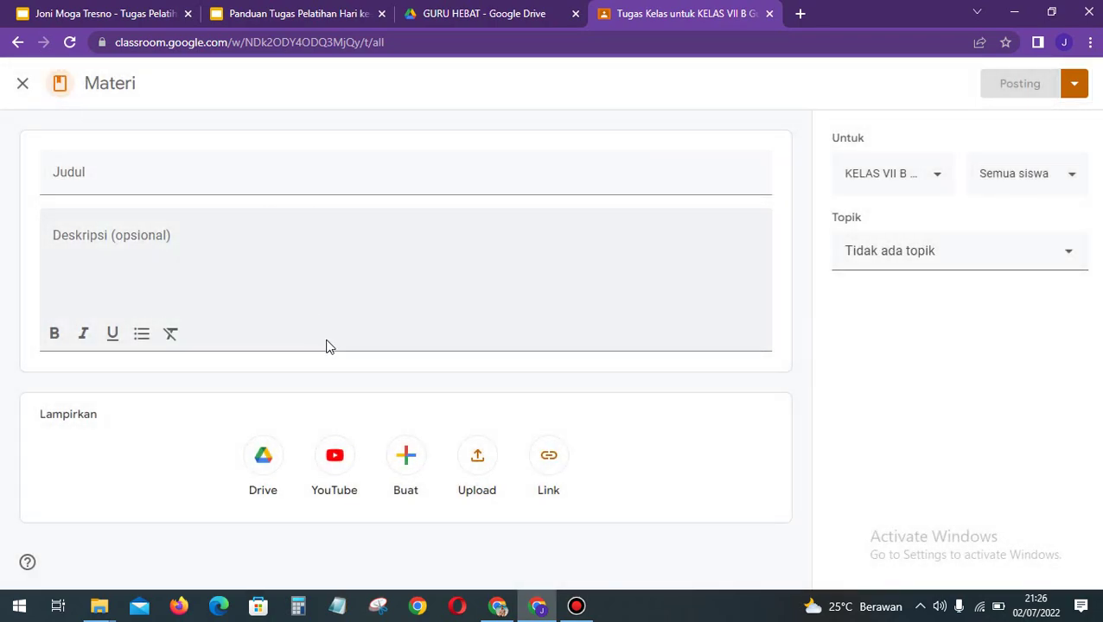
Step: Title the material CIRI-CIRI MAKHLUK HIDUP, removing the interim 'MATERI BAB 4' prefix
left_click(198, 183)
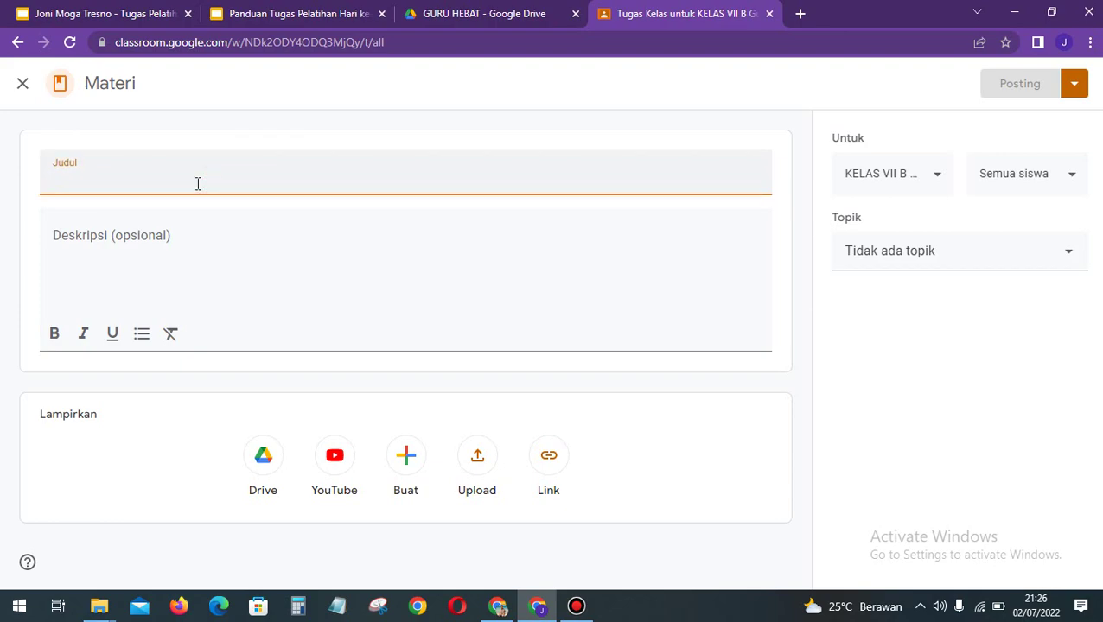
type("MATERI BAB 1")
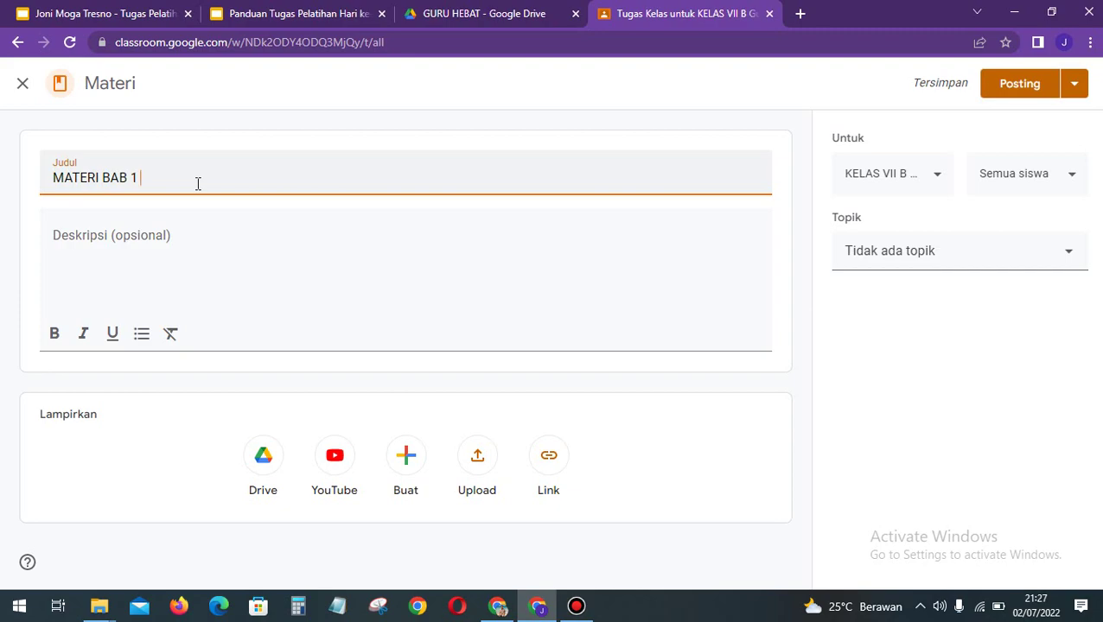
key("BackSpace")
key("BackSpace")
type("4 CIRI-CIRI MAKHLU")
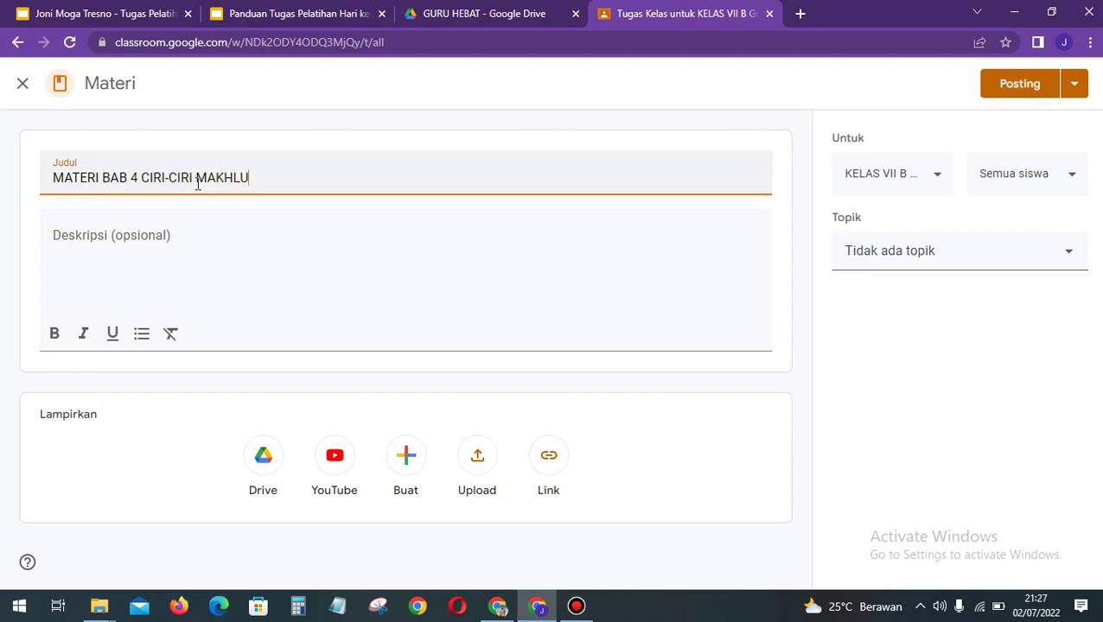
type("K HIDUP")
left_click_drag(140, 178, 34, 191)
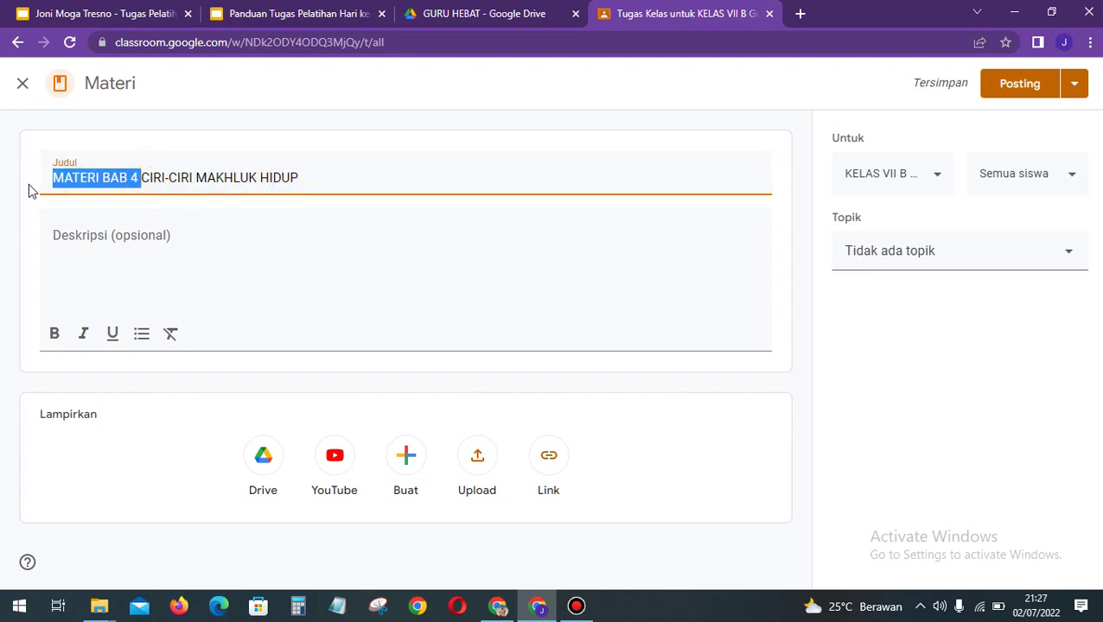
key("BackSpace")
Step: Add the description 'Bacalah materi berikut' to the material
left_click(107, 244)
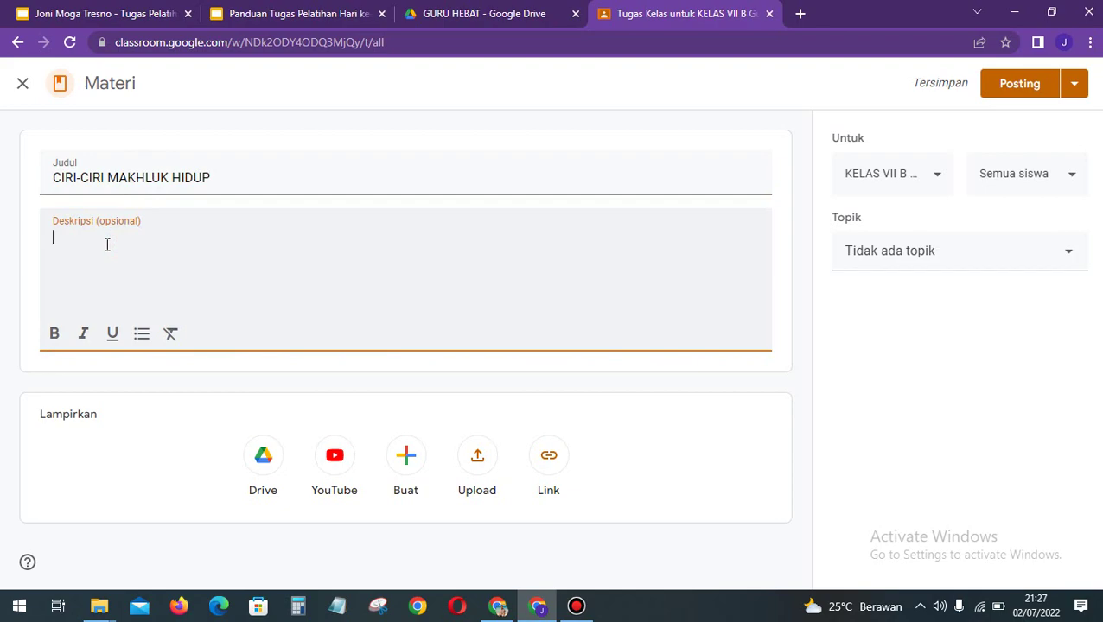
type("acalah materi berikut")
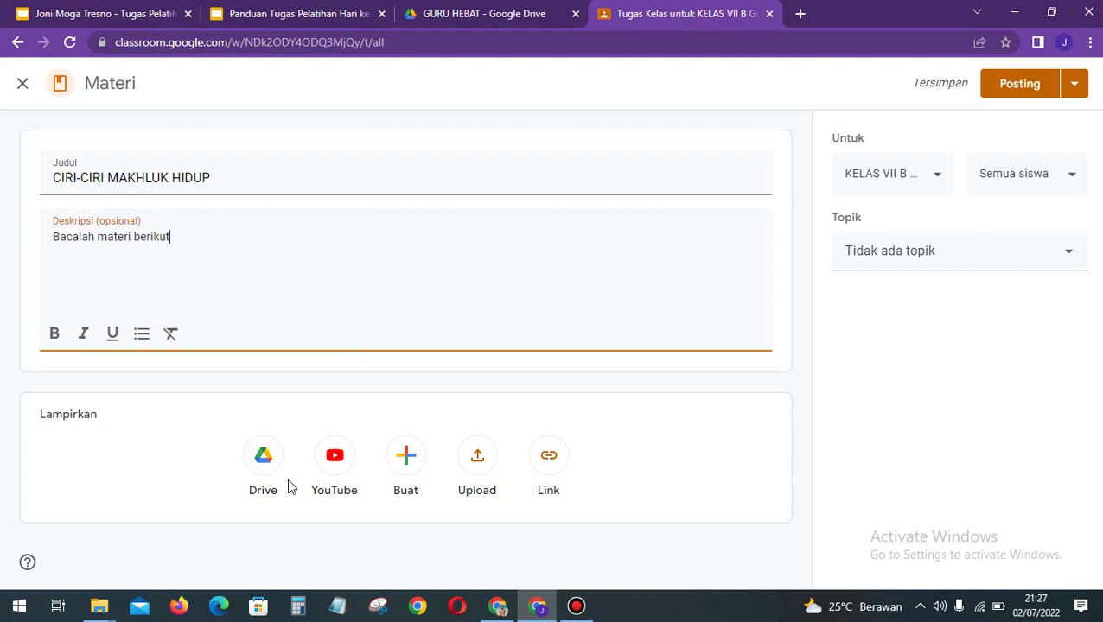
left_click(269, 461)
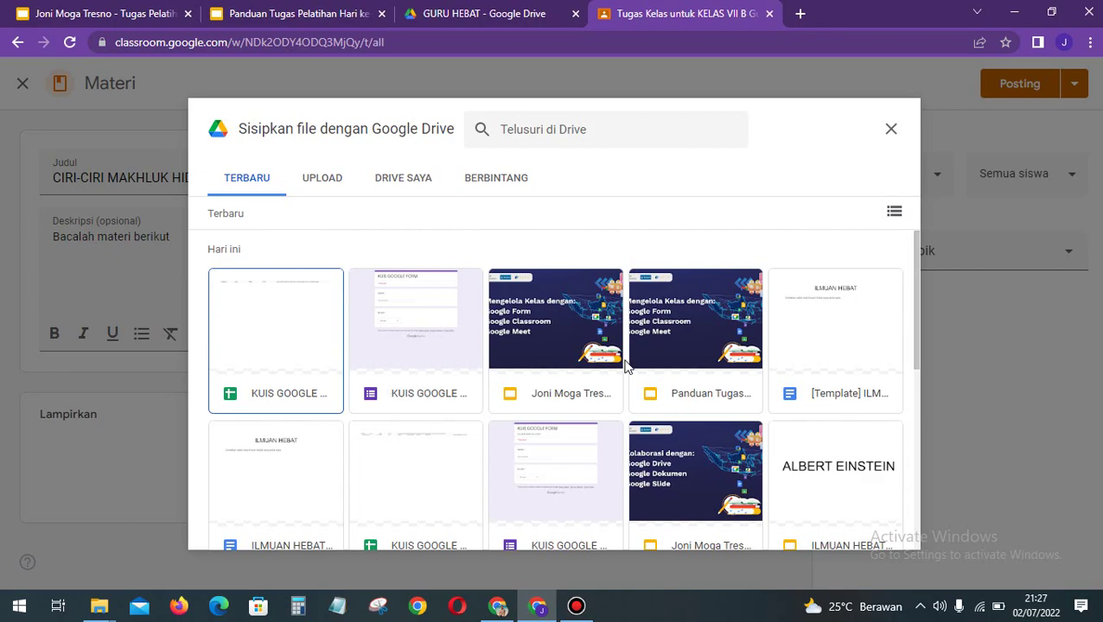
Step: Attach the ILMUAN HEBAT Google Slides file from Drive to the material
scroll(627, 367, "down", 1)
scroll(626, 367, "up", 1)
scroll(627, 367, "down", 1)
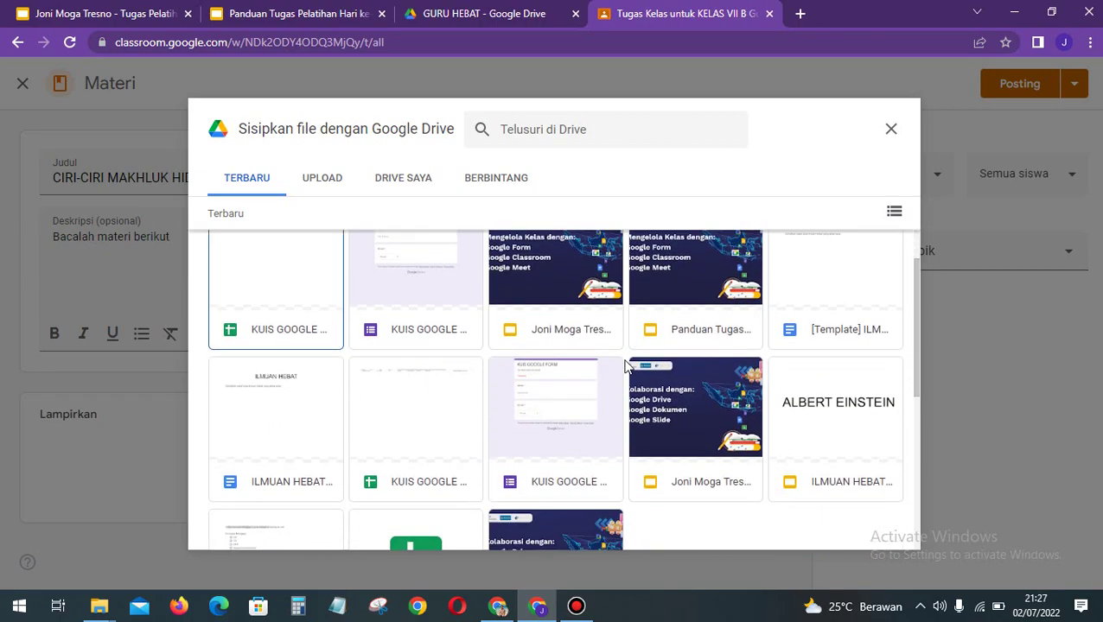
left_click(847, 415)
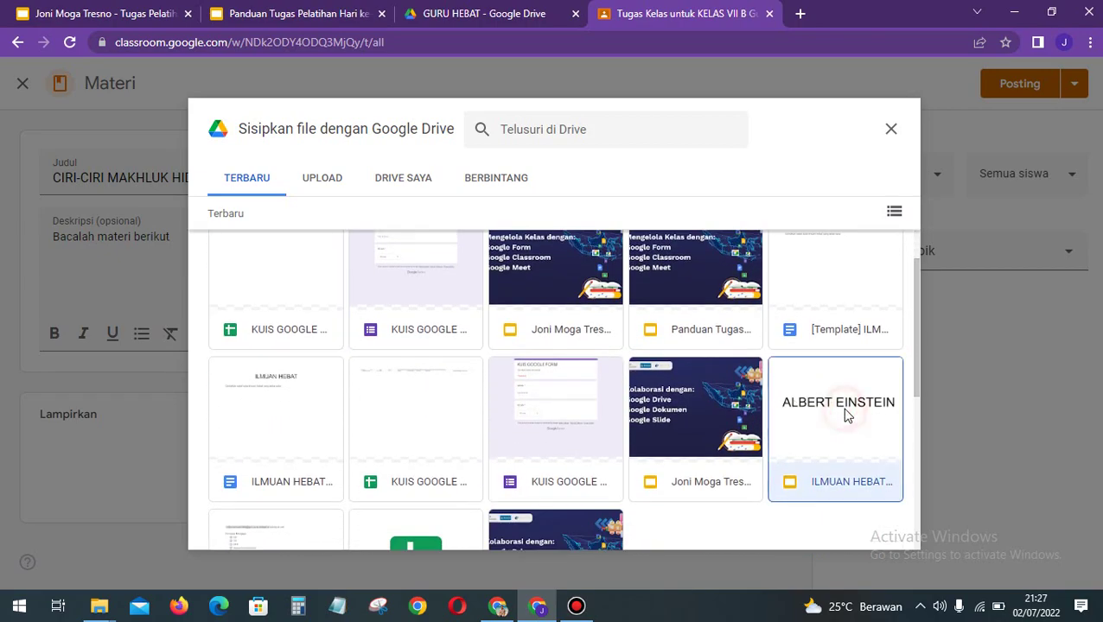
left_click(879, 530)
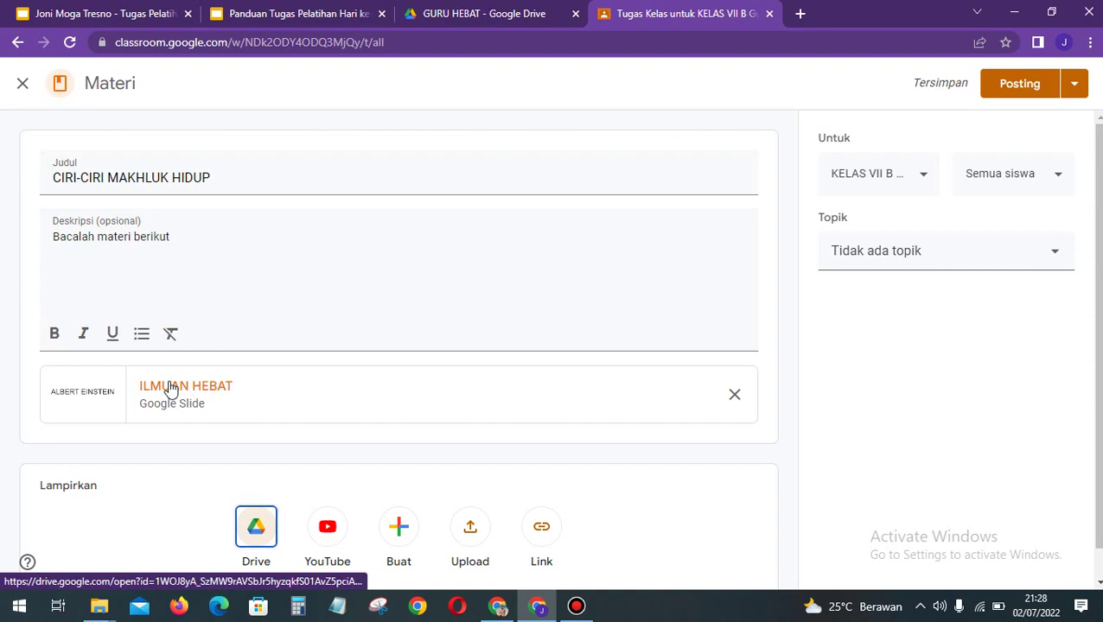
Step: Look at the YouTube, Buat and Link attachment options without adding anything
scroll(354, 468, "down", 1)
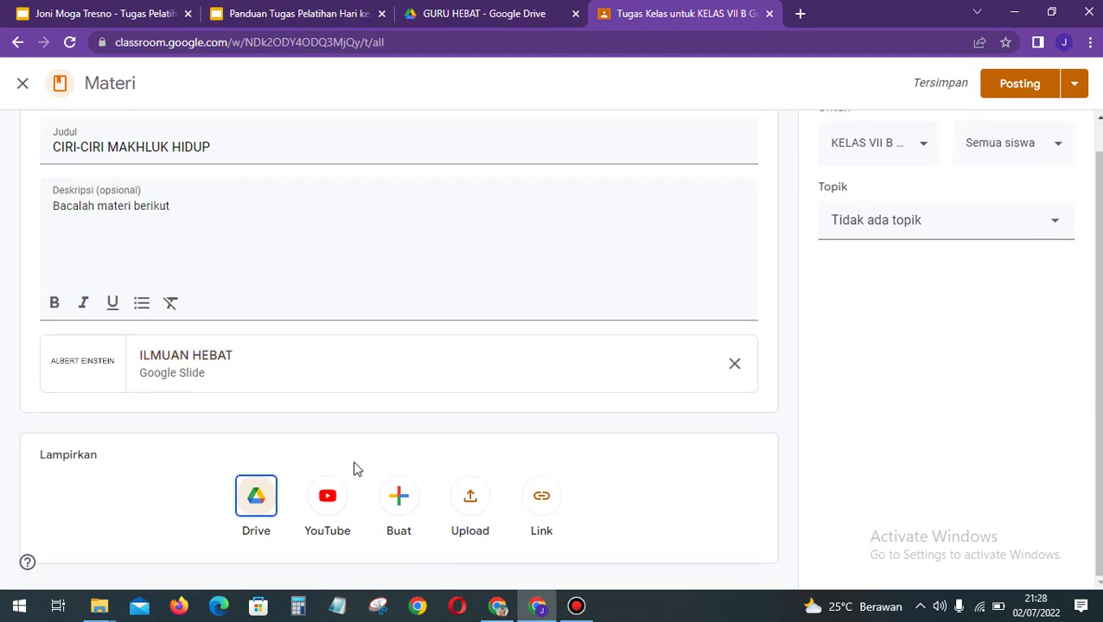
left_click(322, 506)
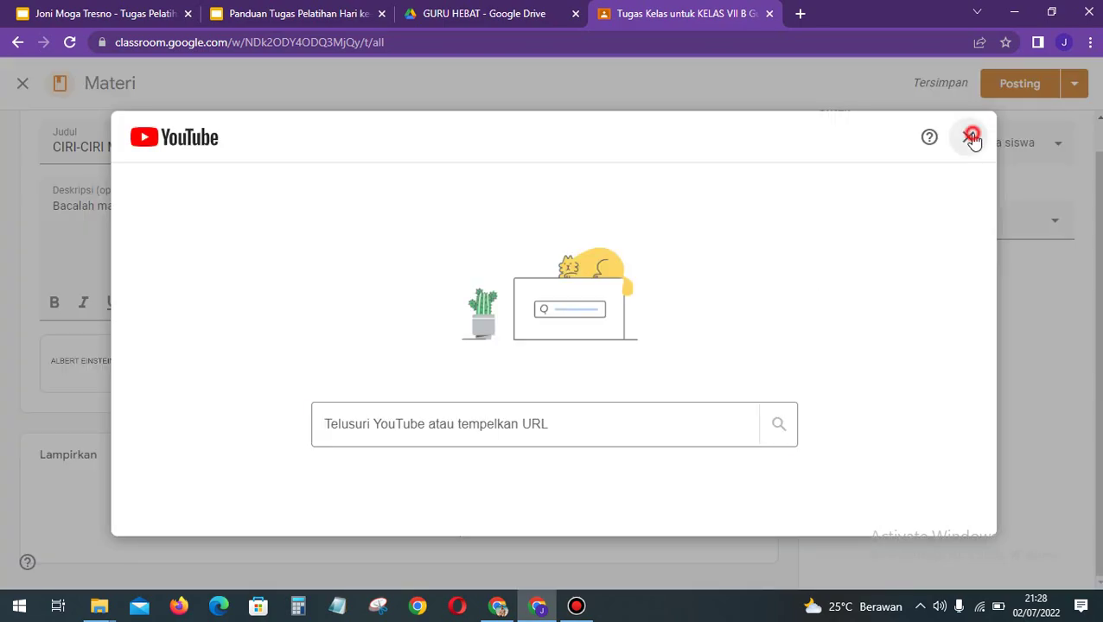
left_click(968, 139)
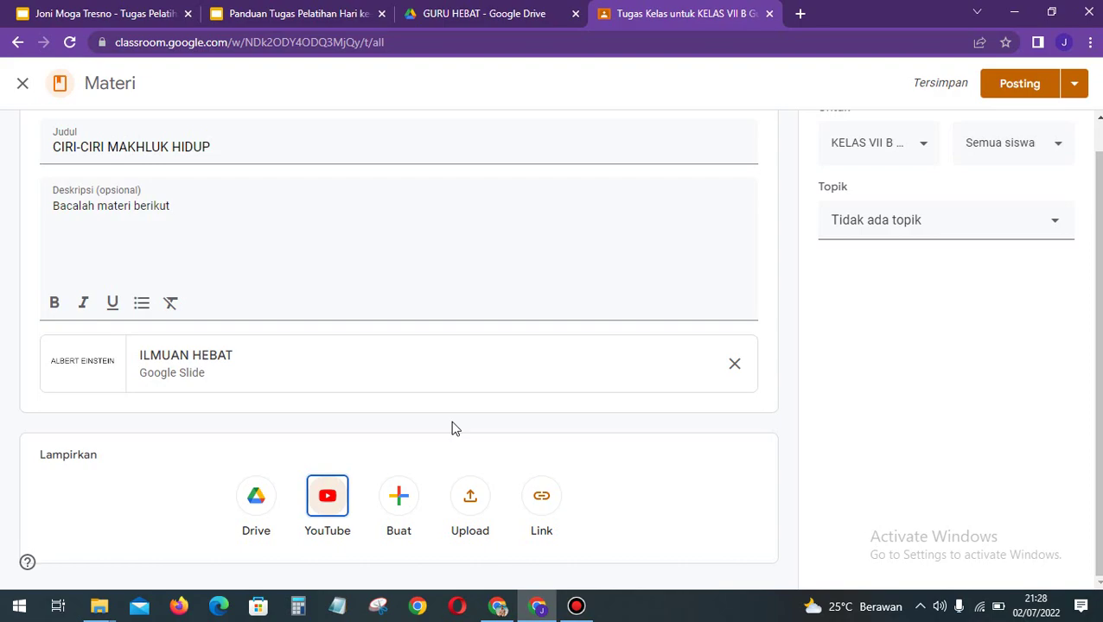
left_click(401, 494)
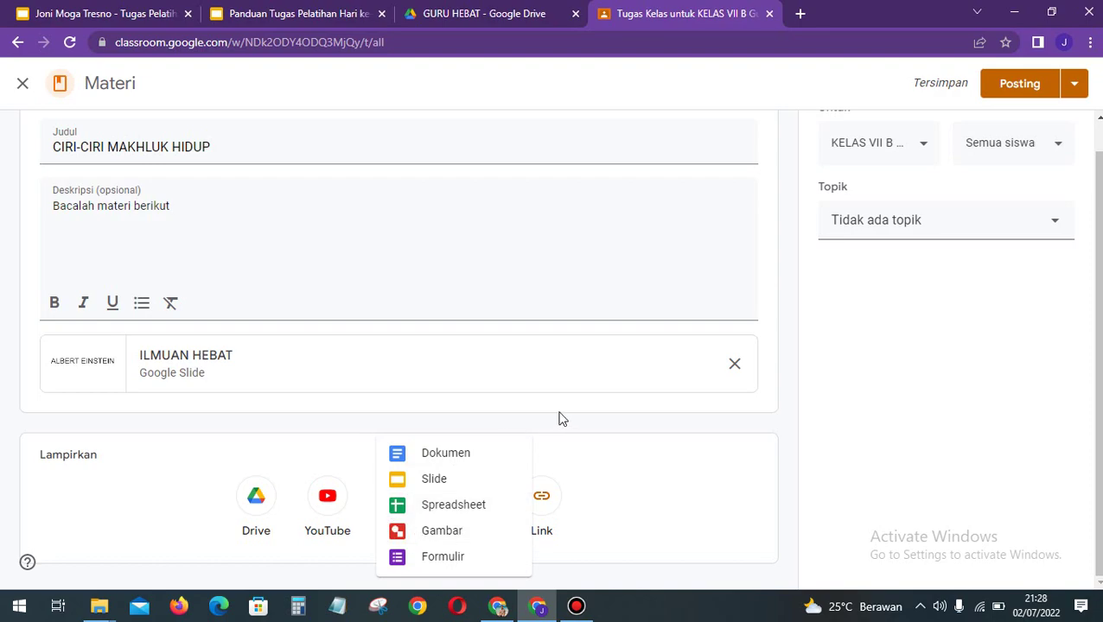
left_click(610, 460)
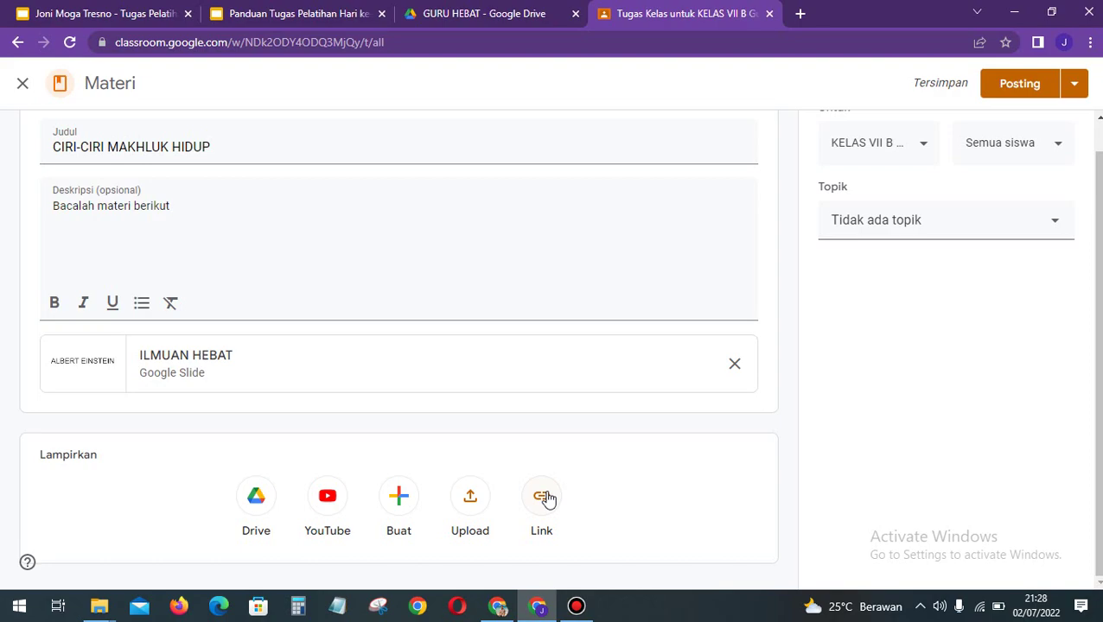
left_click(546, 498)
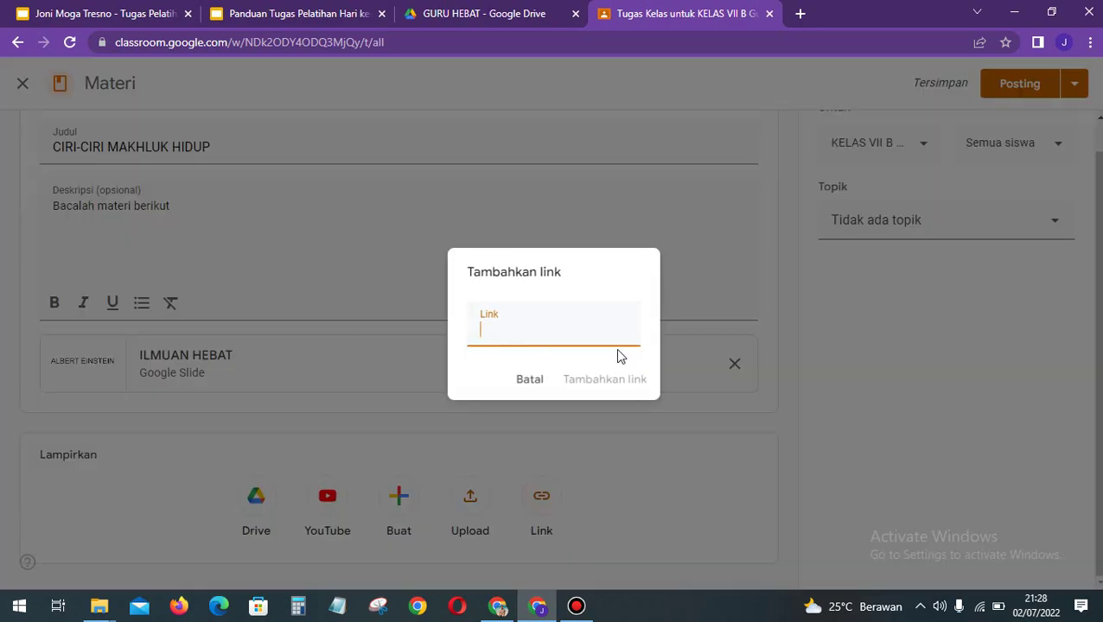
left_click(537, 378)
Step: Review the recipient classes, briefly adding KELAS VII A before keeping only KELAS VII B
scroll(540, 379, "up", 1)
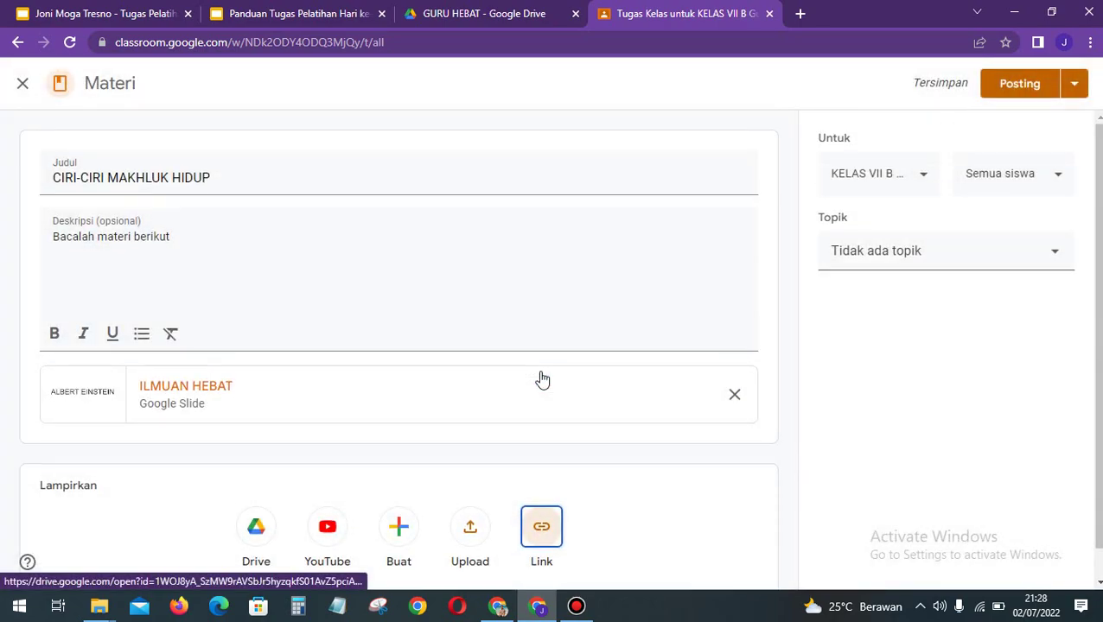
left_click(920, 173)
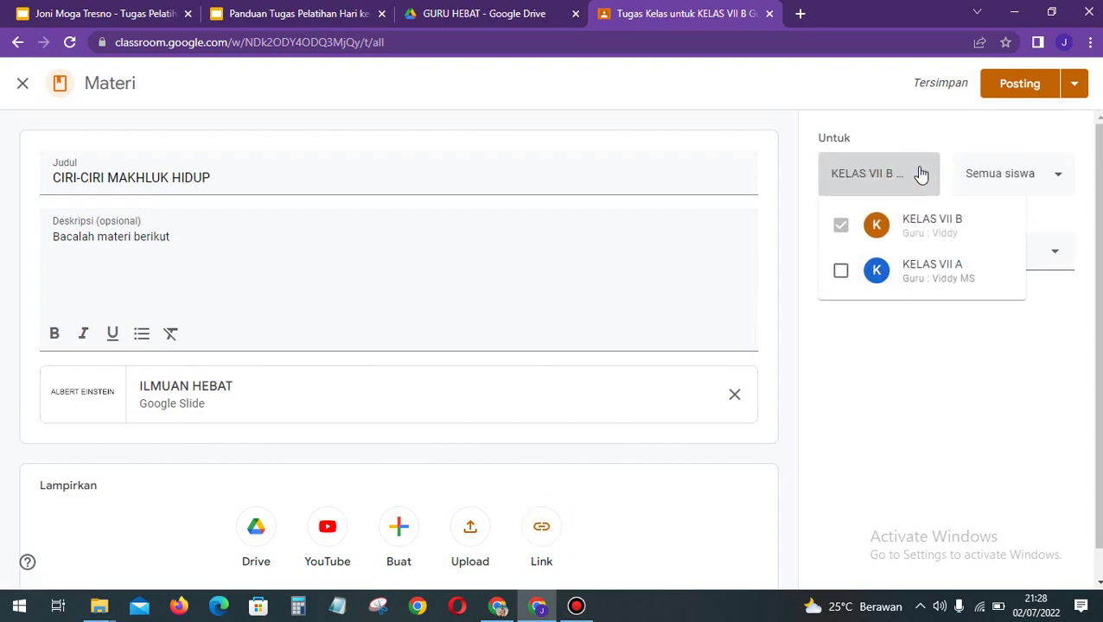
left_click(920, 174)
left_click(916, 168)
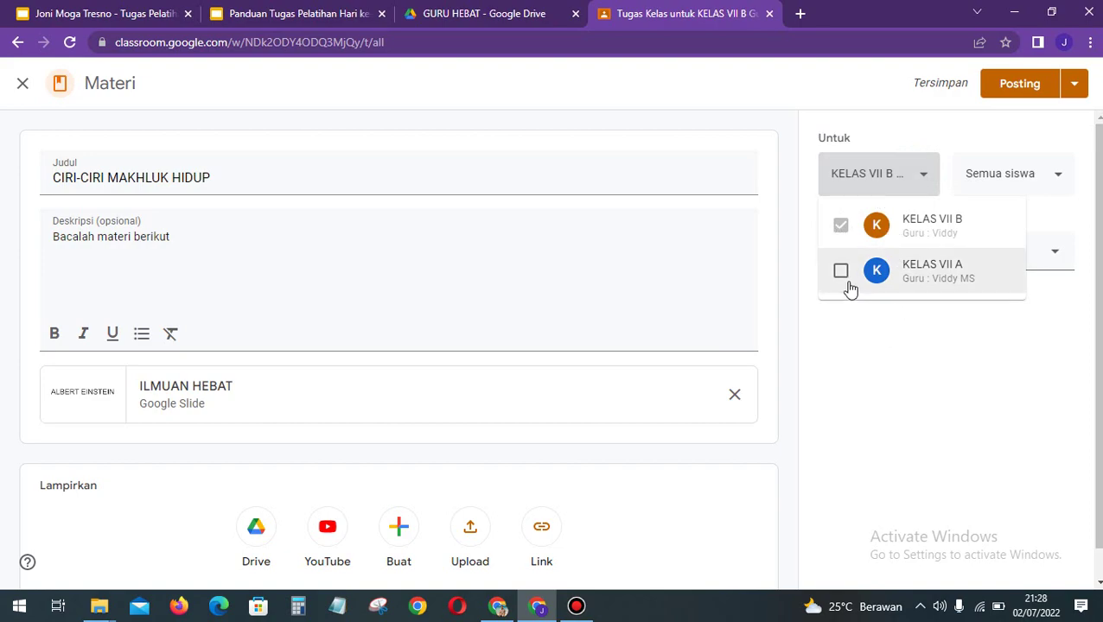
left_click(841, 273)
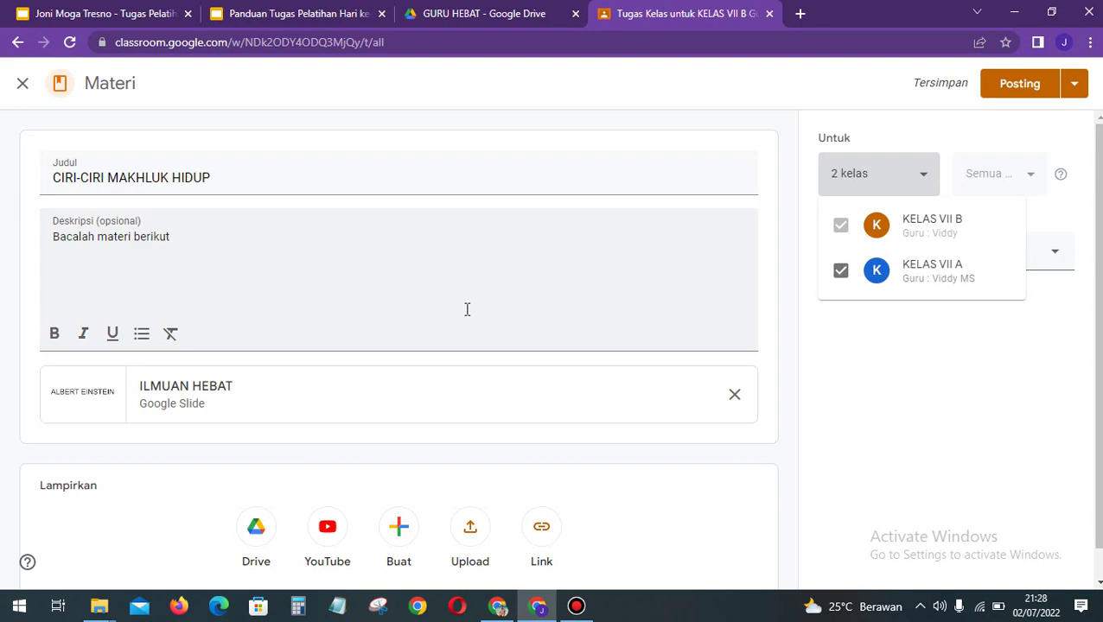
left_click(843, 270)
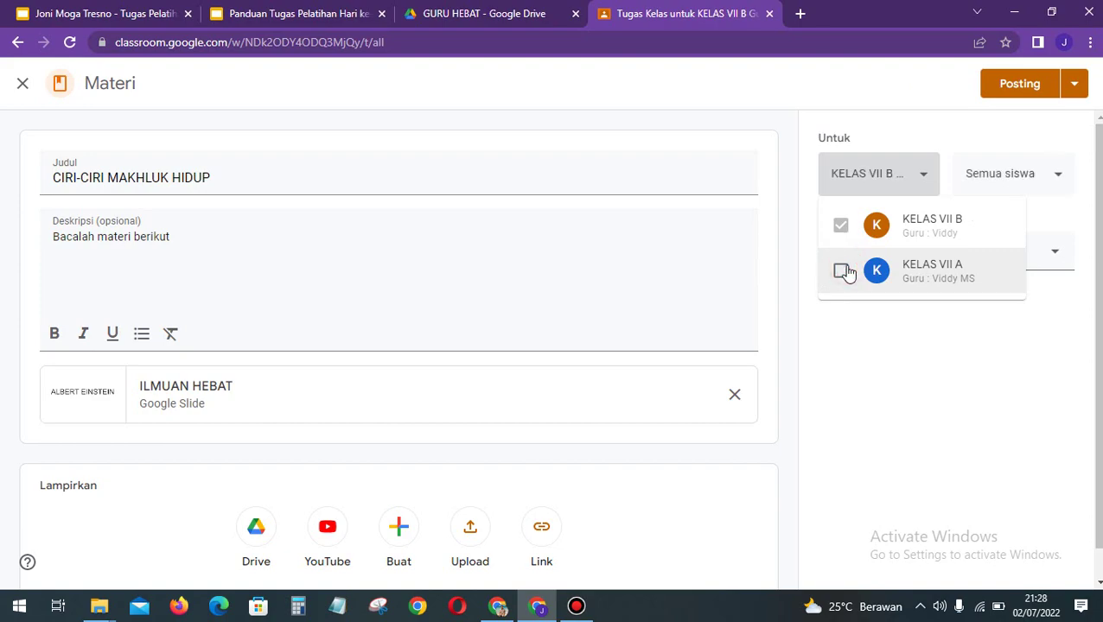
left_click(909, 135)
Step: Leave the student selection at all students and bring up the Topik choices
left_click(990, 169)
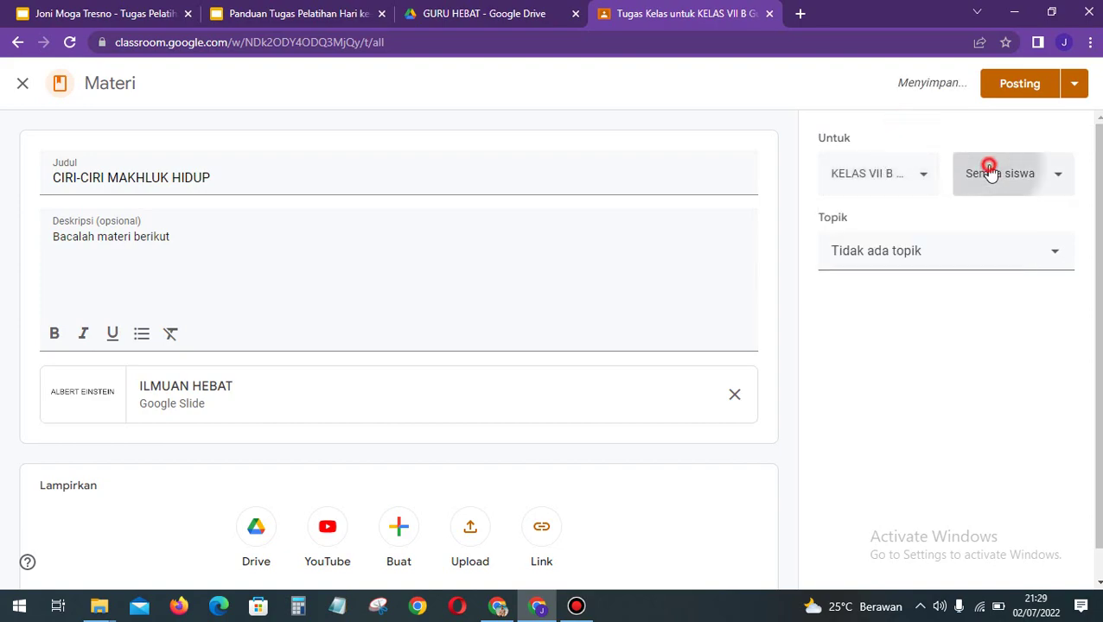
left_click(987, 175)
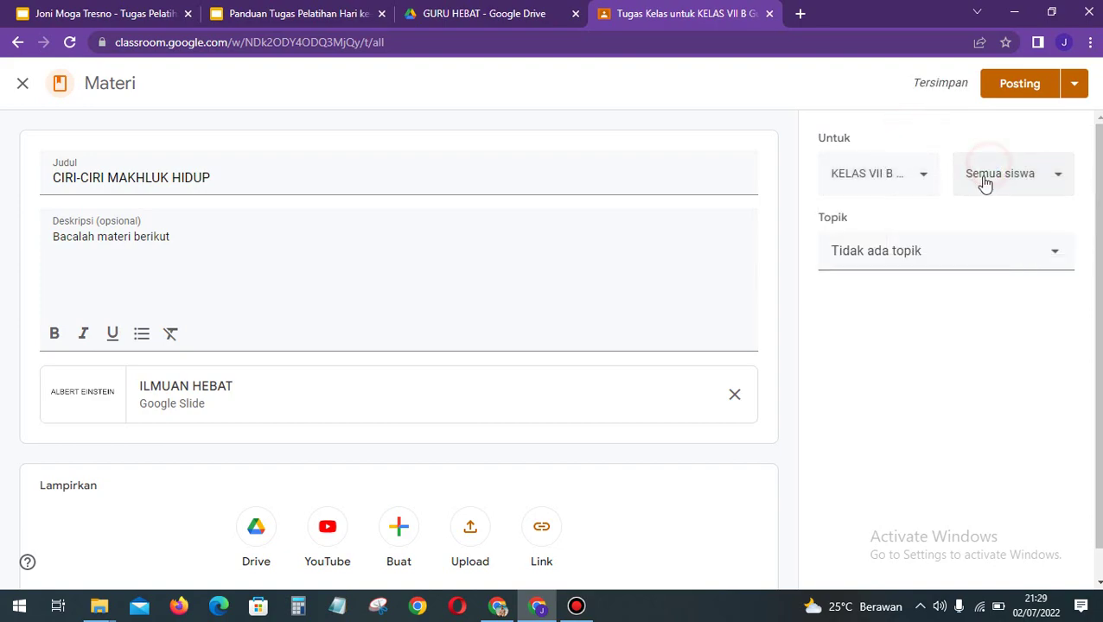
left_click(913, 264)
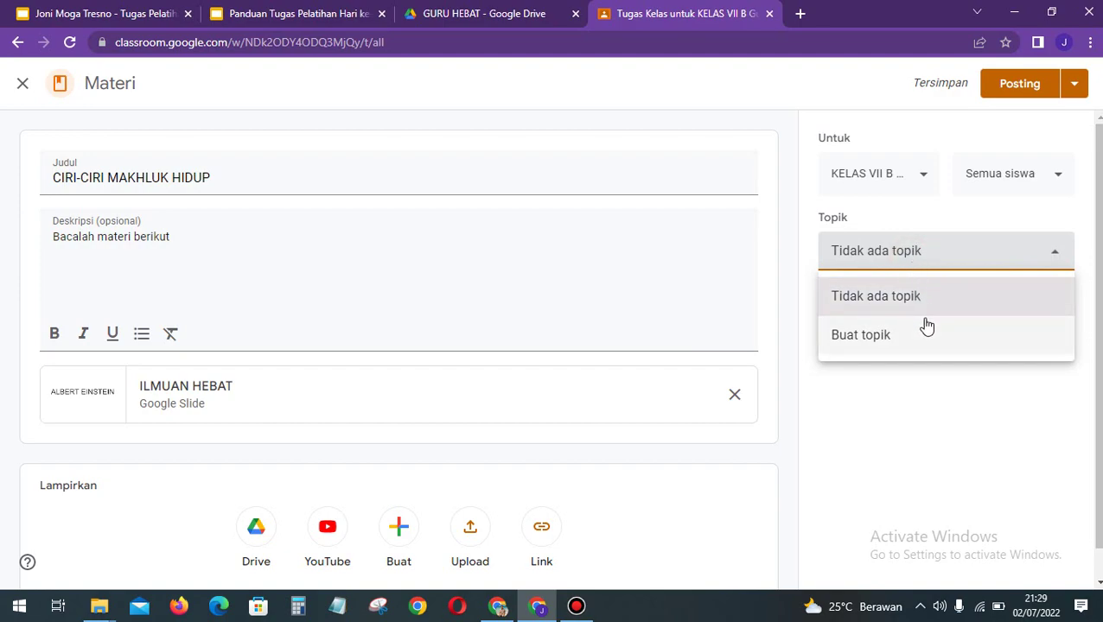
Step: Create the new topic BAB 4 for the material and post it to KELAS VII B
left_click(883, 337)
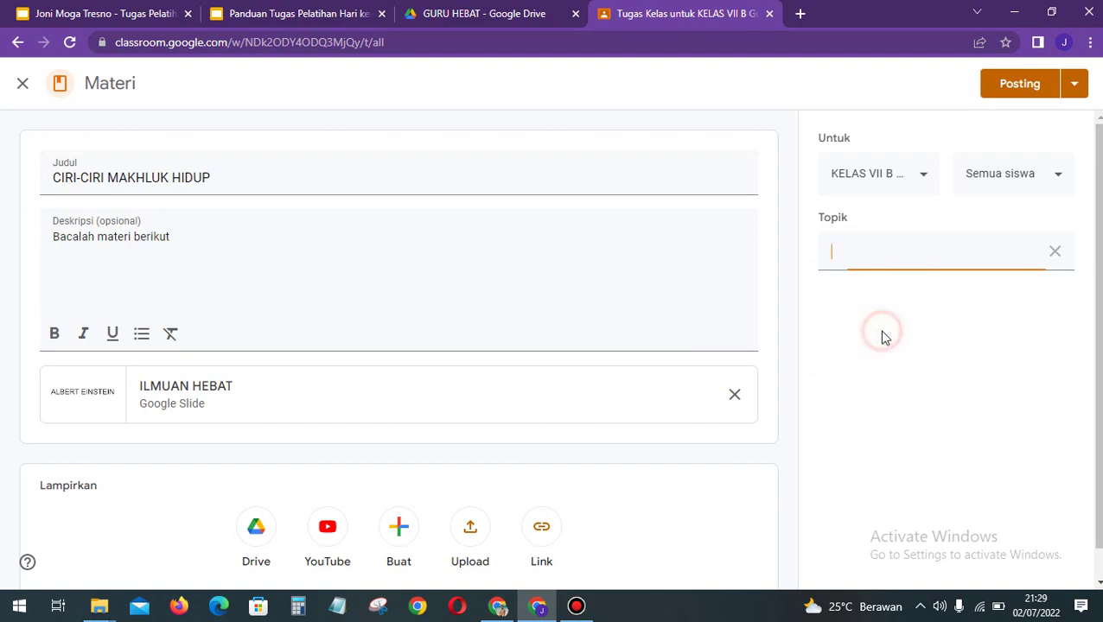
type("BAB 4")
left_click(932, 346)
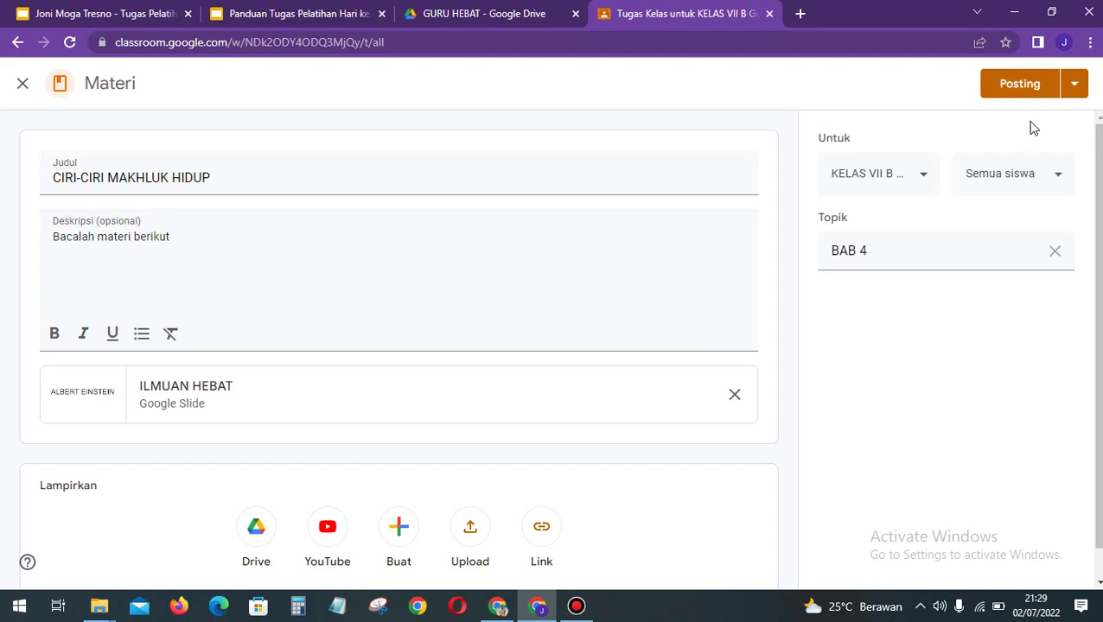
left_click(1075, 95)
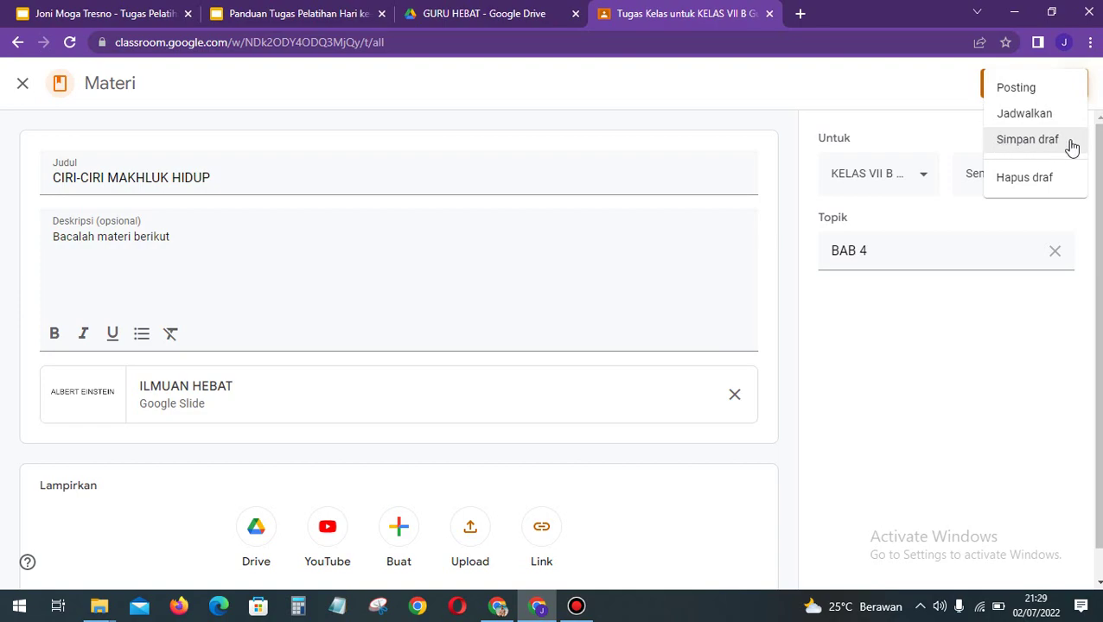
left_click(926, 94)
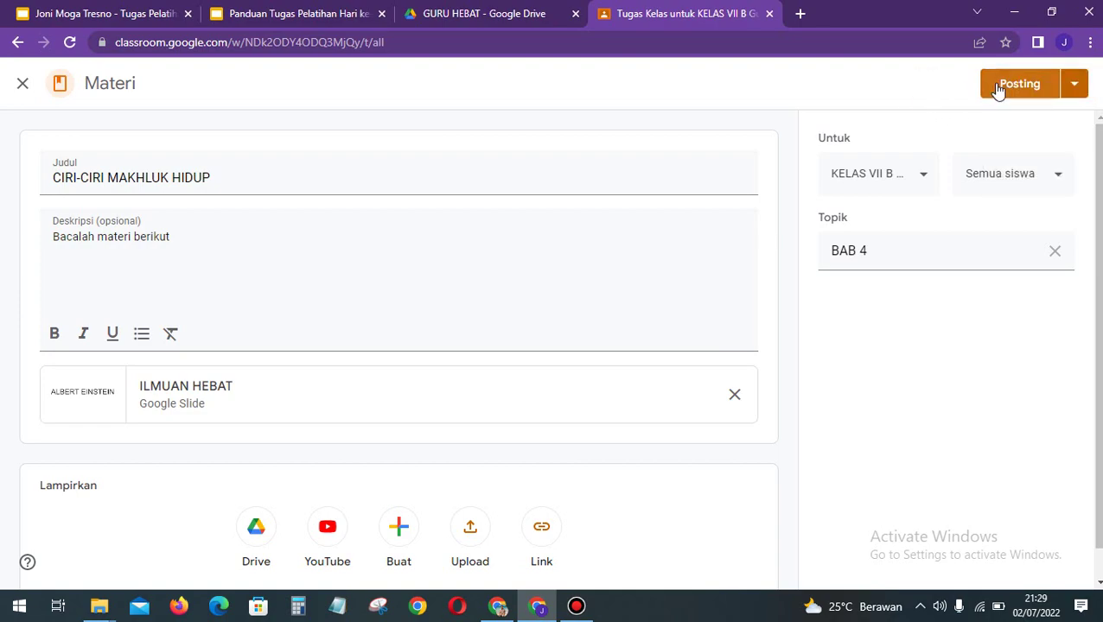
Step: Post the CIRI-CIRI MAKHLUK HIDUP material under BAB 4 and briefly check the Buat menu
left_click(997, 88)
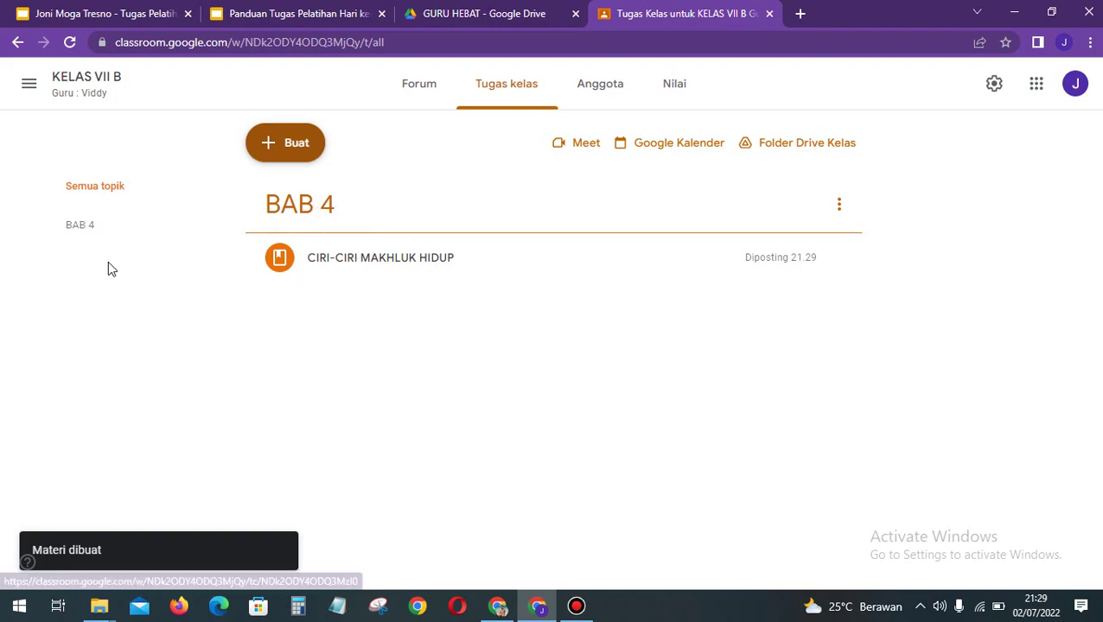
left_click(275, 160)
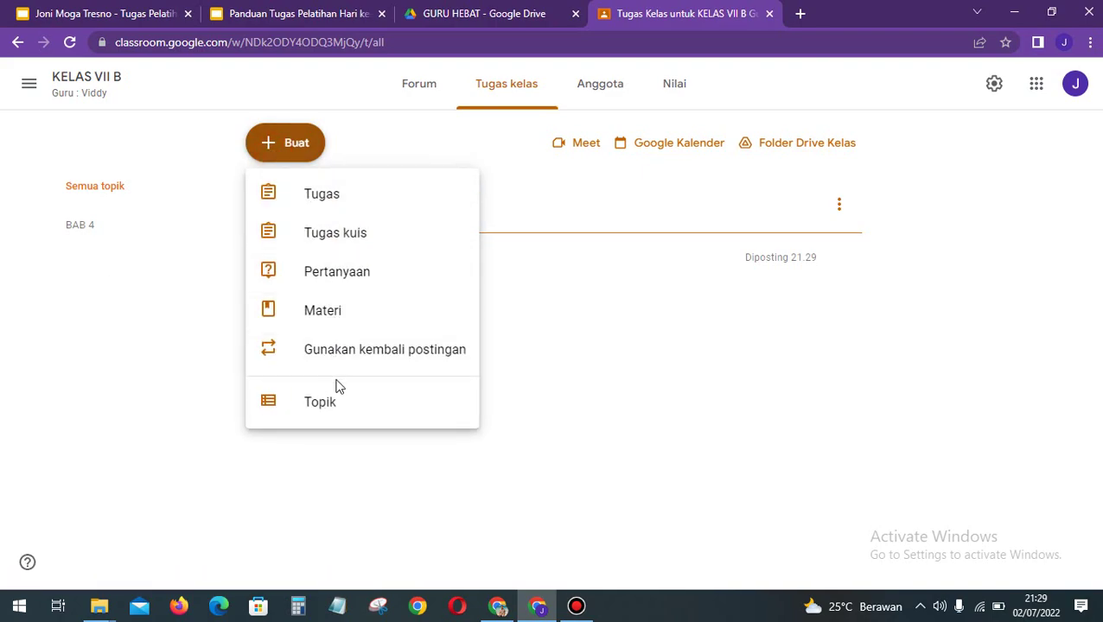
left_click(627, 395)
left_click(626, 395)
left_click(626, 394)
left_click(282, 164)
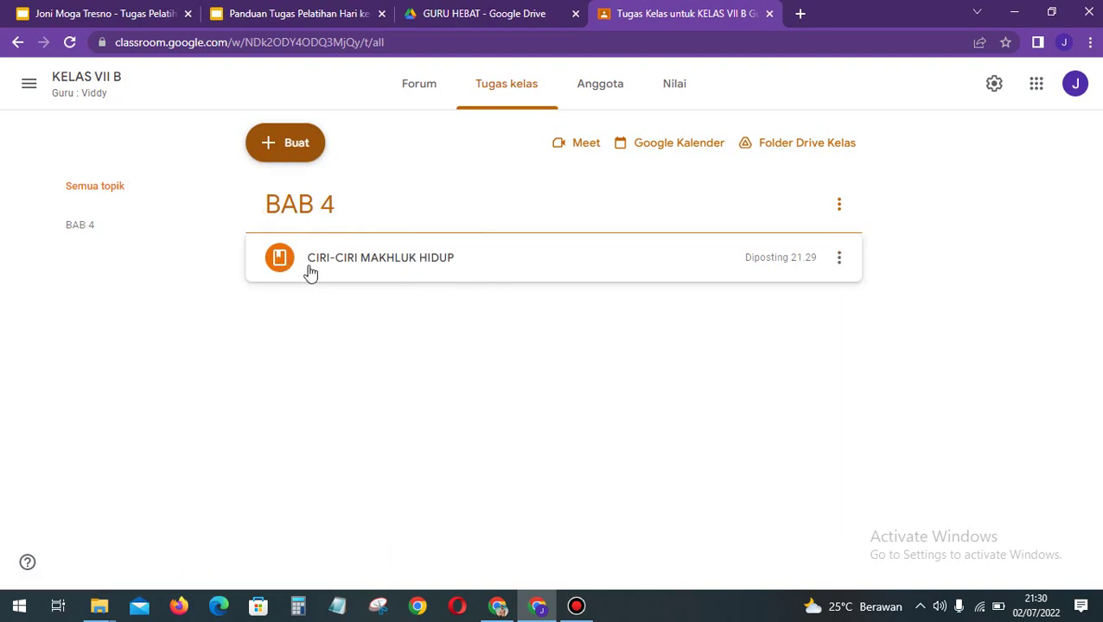
left_click(650, 348)
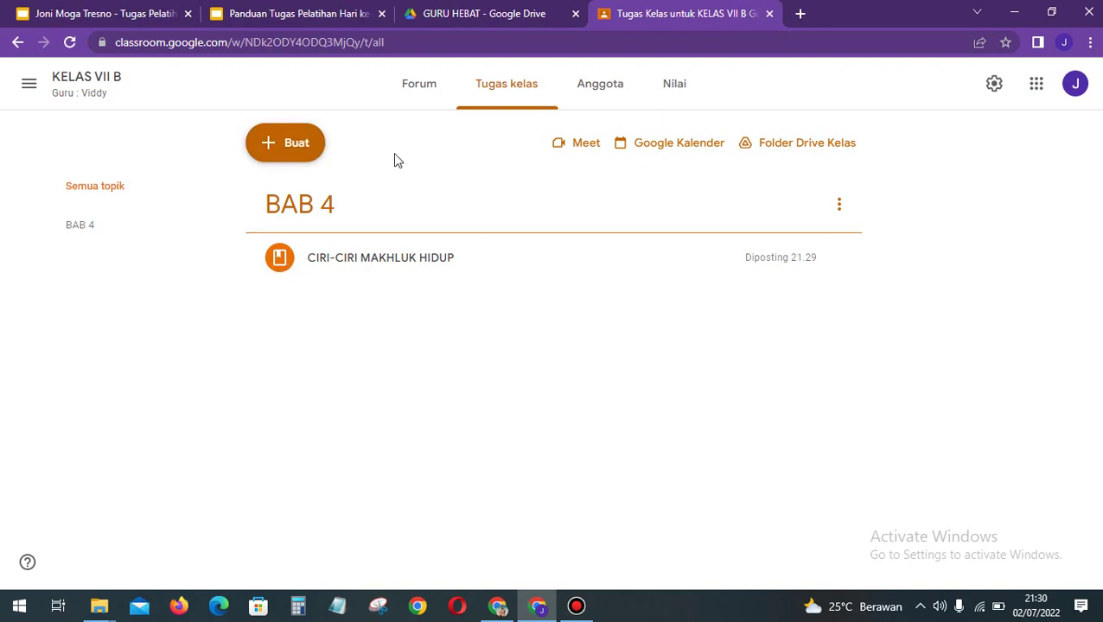
Step: Create a new assignment titled 'TUGAS CIRI-CIRI MAKHLUK HIDUP'
left_click(292, 152)
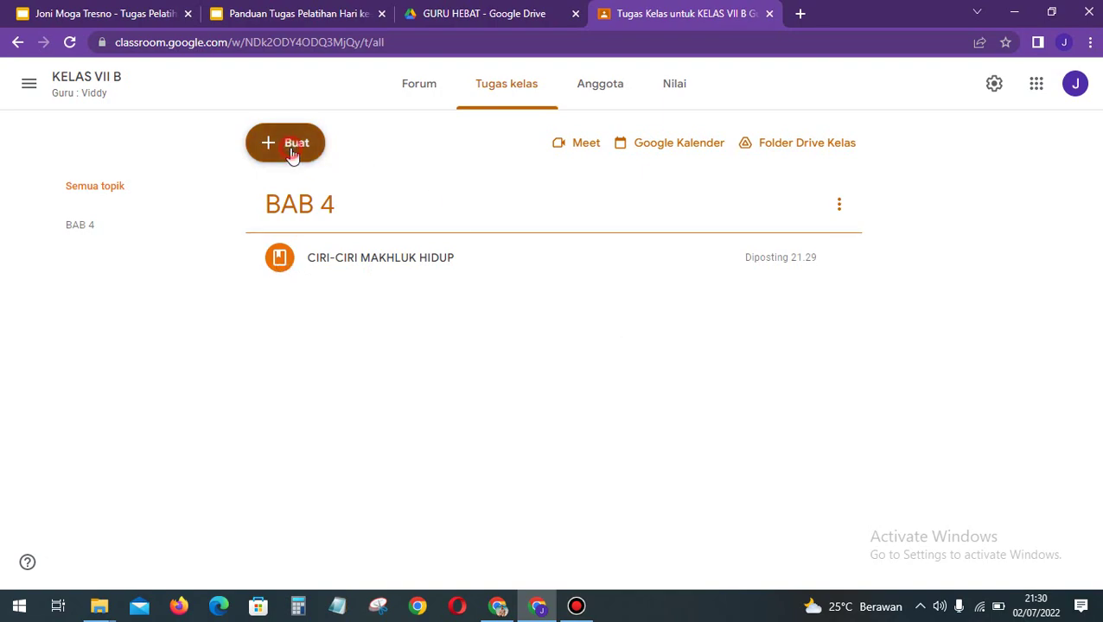
left_click(339, 196)
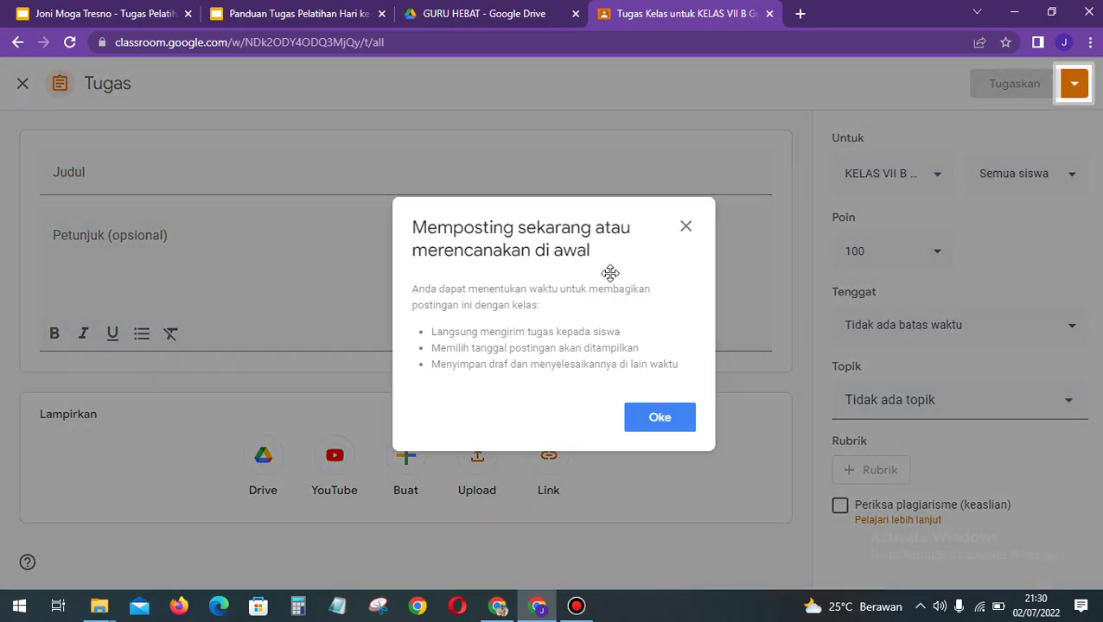
left_click(674, 409)
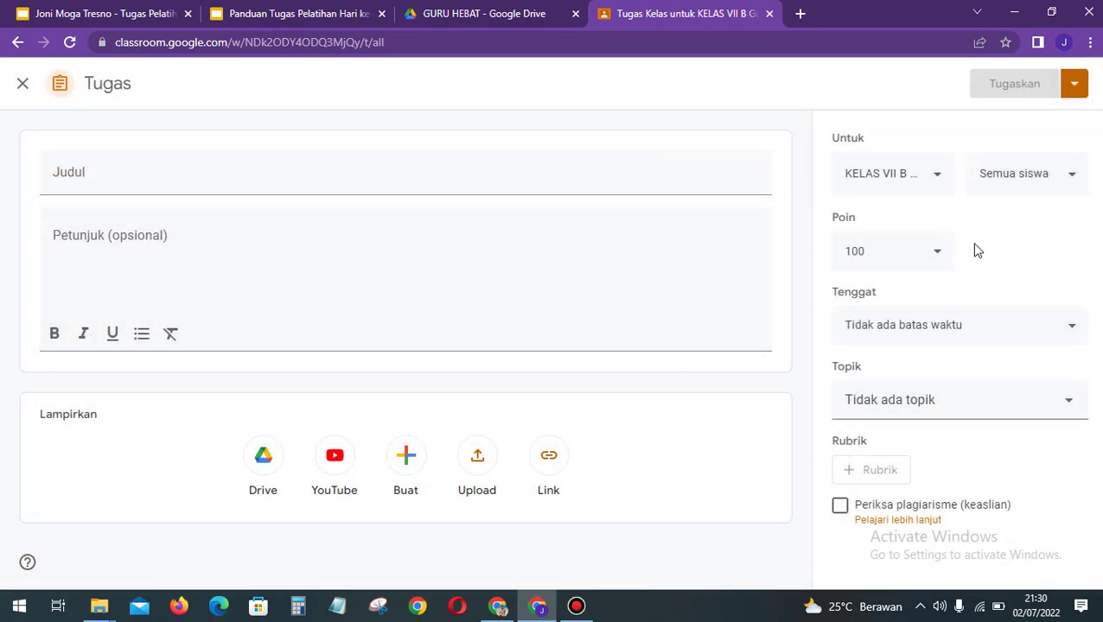
left_click(130, 178)
type("T")
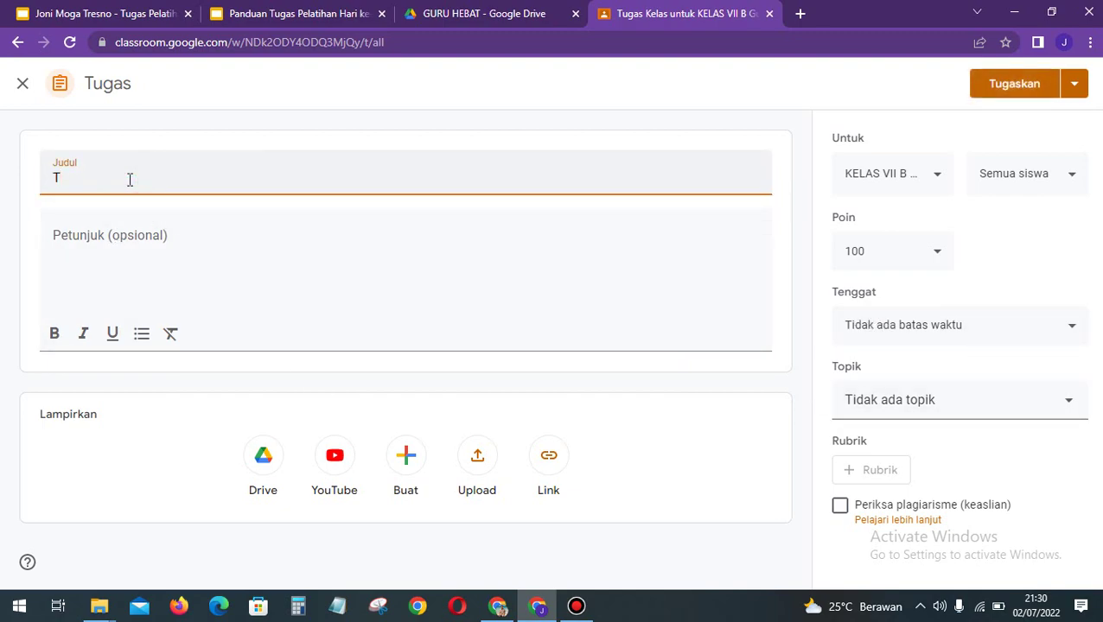
type("UGAS CIRI-CIRI MAKHLUK ")
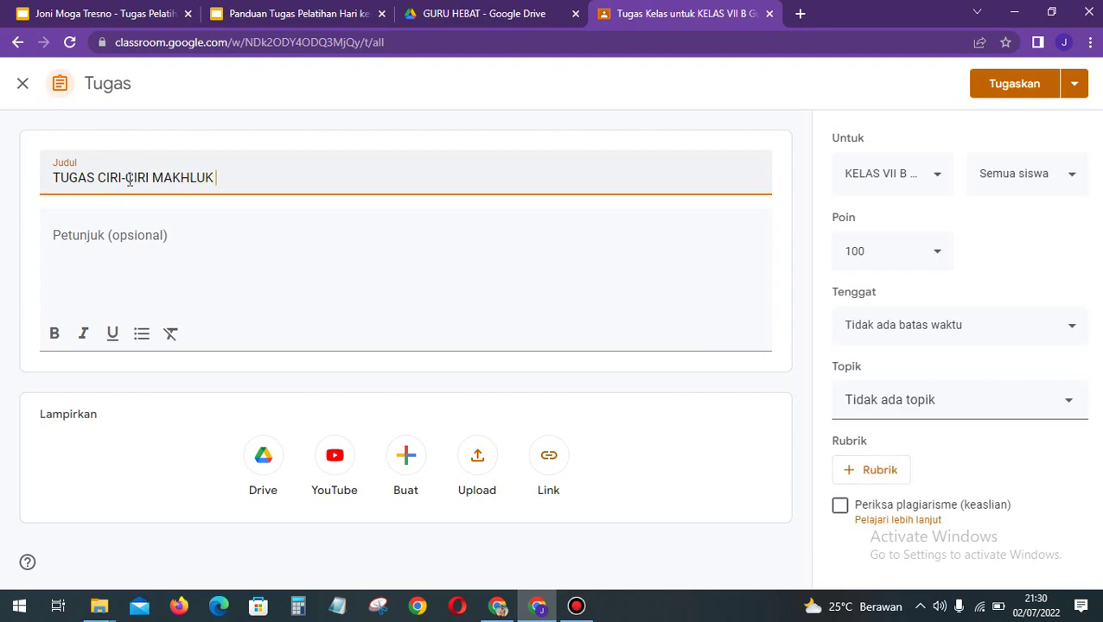
type("HIDUP")
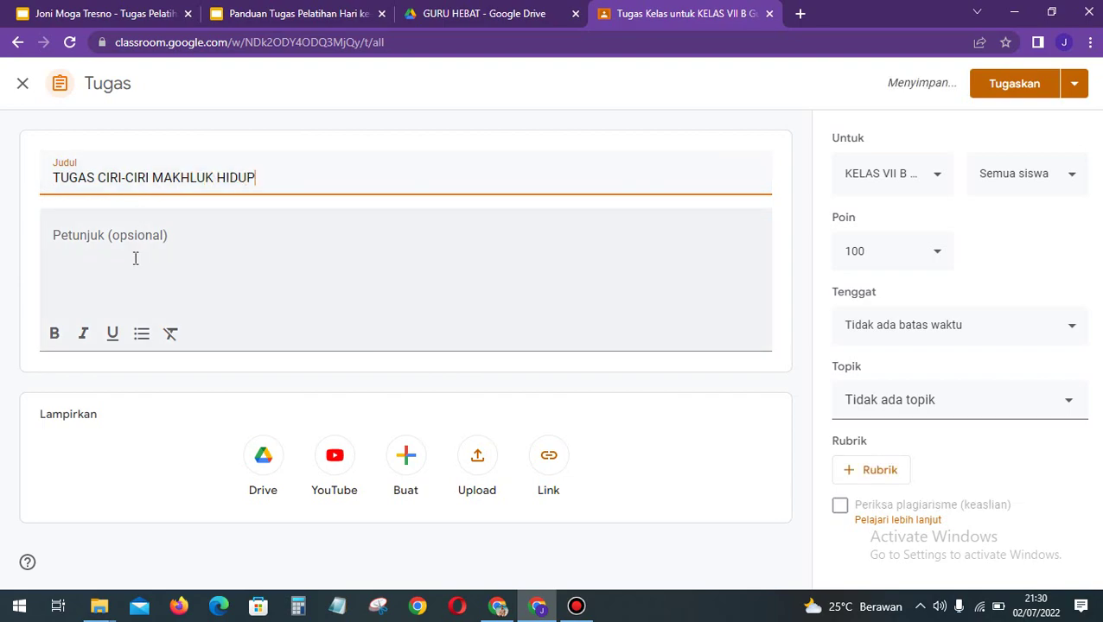
Step: Write the instructions 'Buatlah rangkuman tentang ciri-ciri makhluk hidup', correcting the typed text
left_click(135, 257)
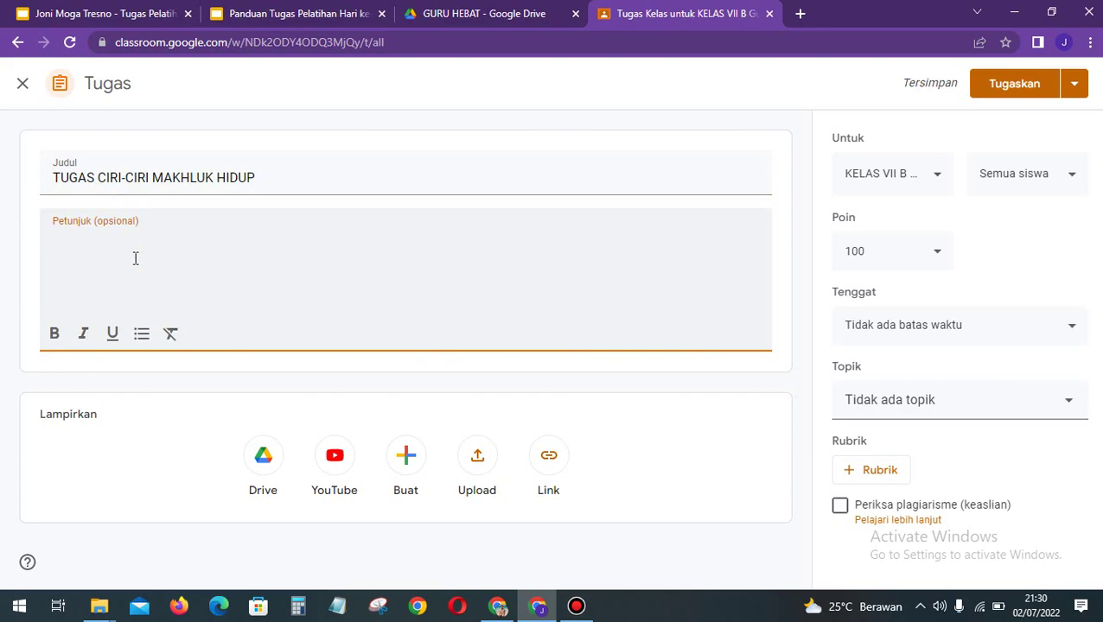
type("Buatlah")
type("cerita")
key("ctrl+a")
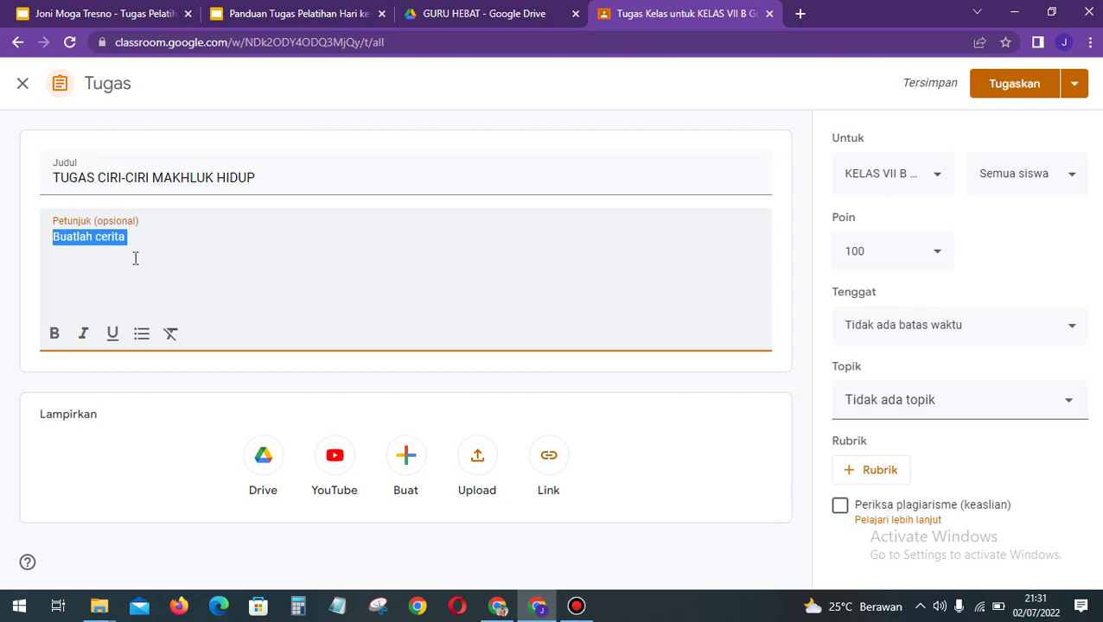
type("r")
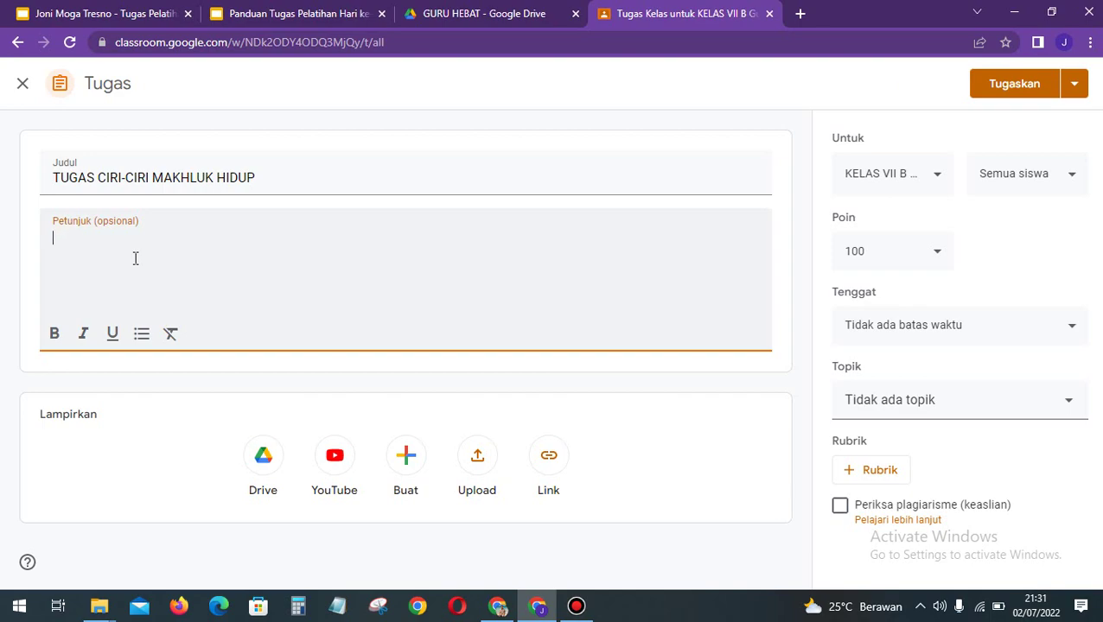
type("Buatlah ")
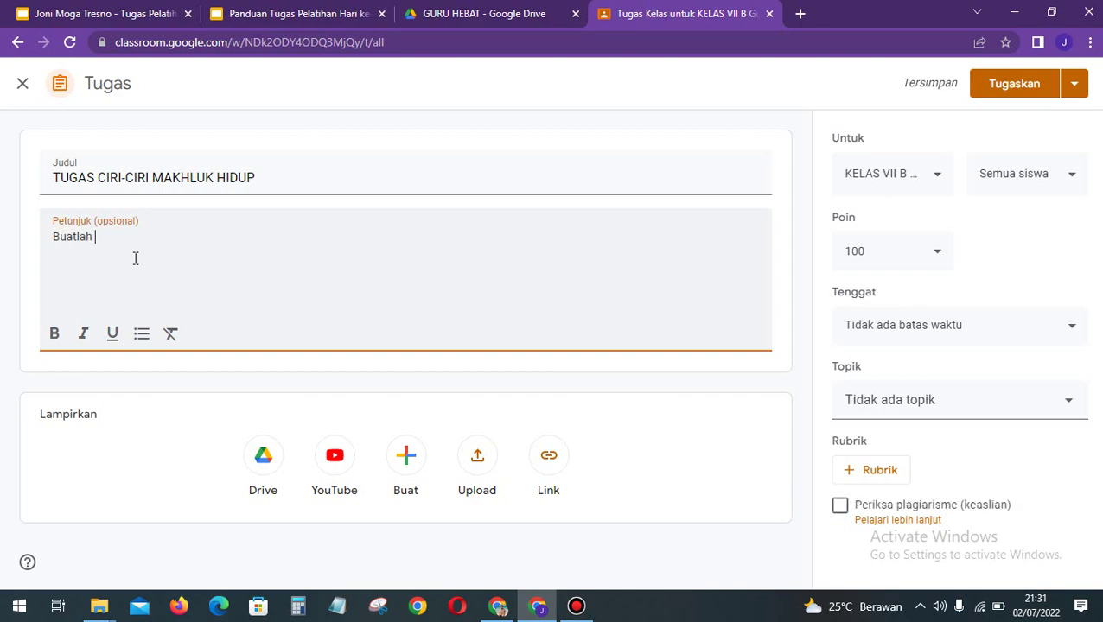
type("rangkuman tentang ciri-ciri ")
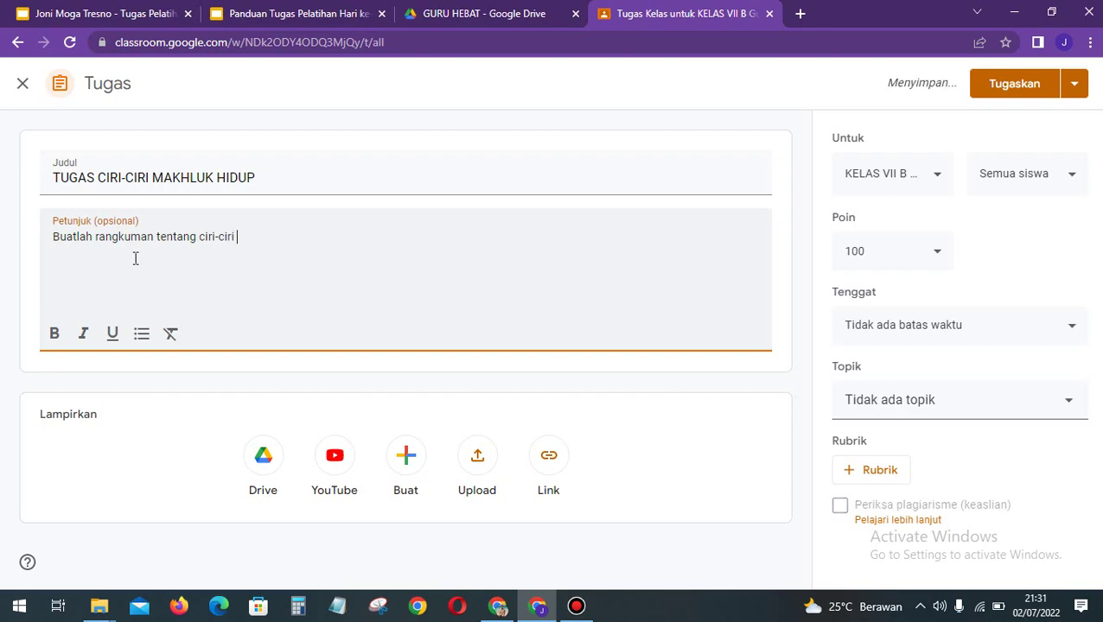
type("makhluk")
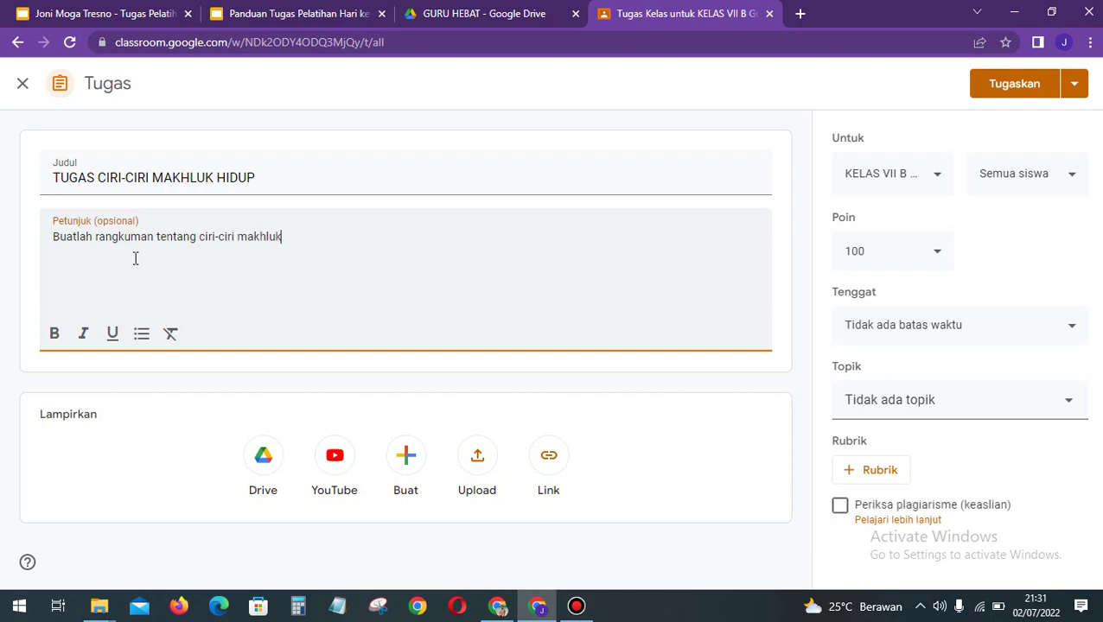
type(" hidup")
key("BackSpace")
key("BackSpace")
type("idup")
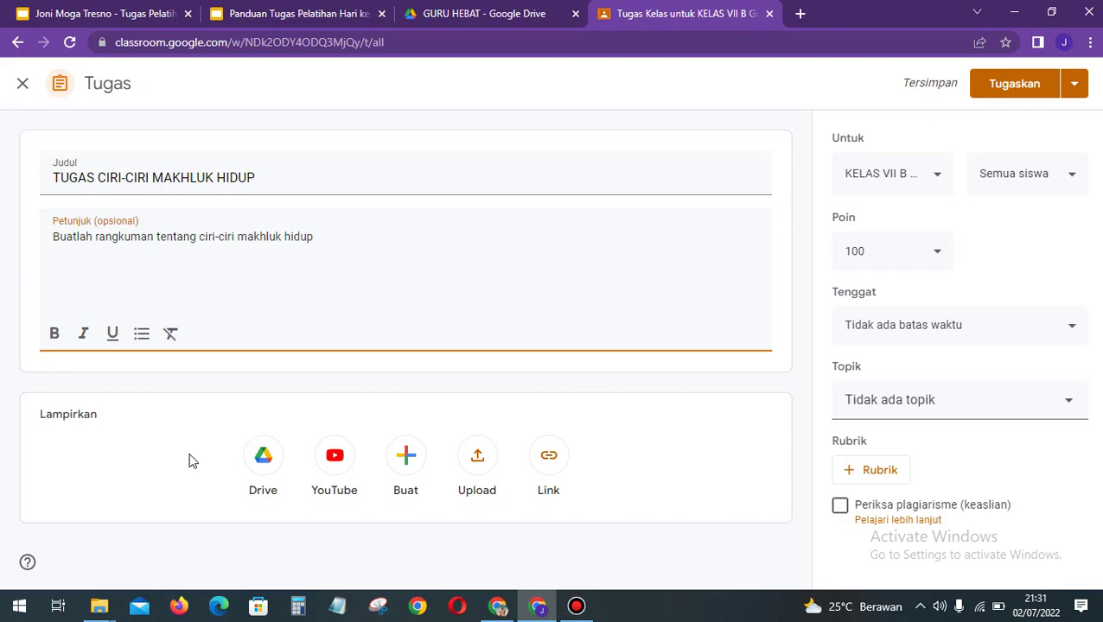
Step: Attach a blank Google Doc, copy the 'Buatlah rangkuman…' instruction sentence, and switch to the Doc
left_click(416, 453)
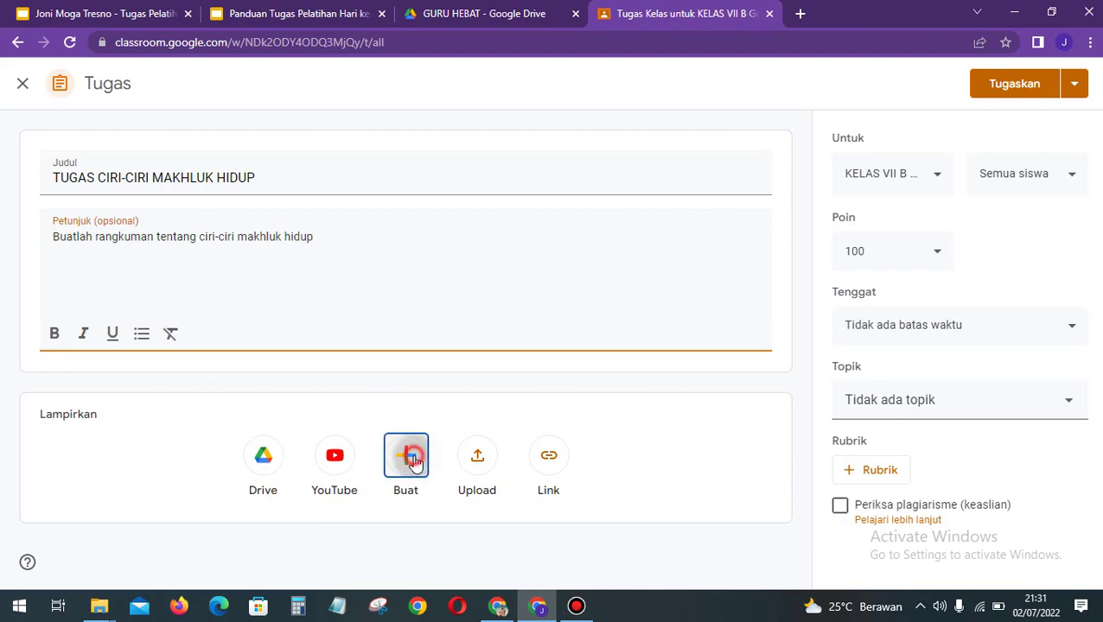
left_click(449, 456)
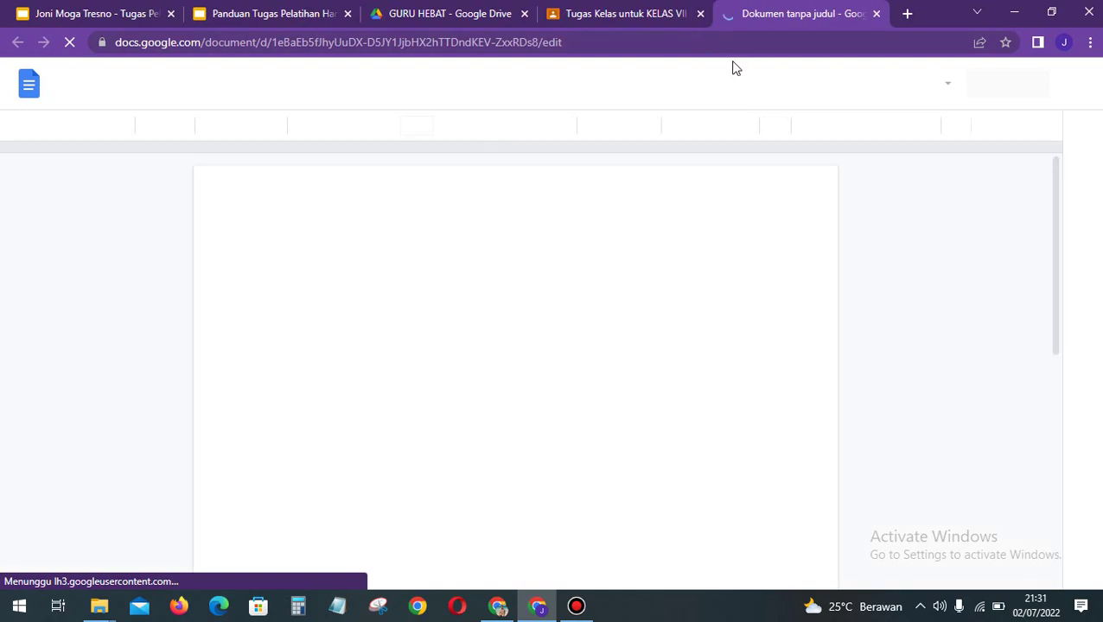
mouse_move(629, 7)
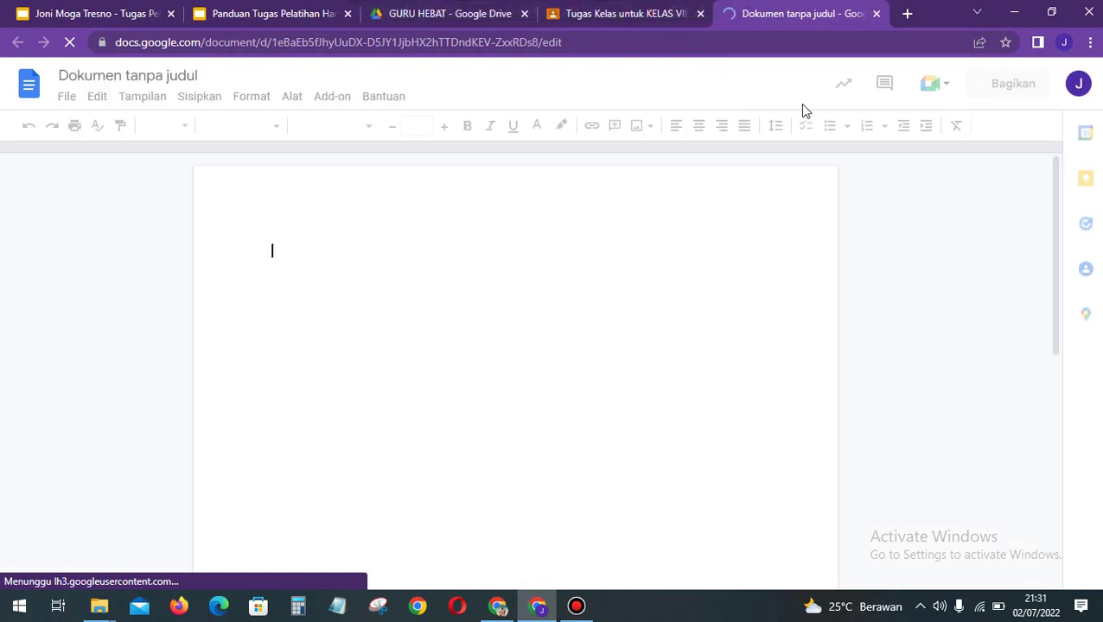
left_click(670, 24)
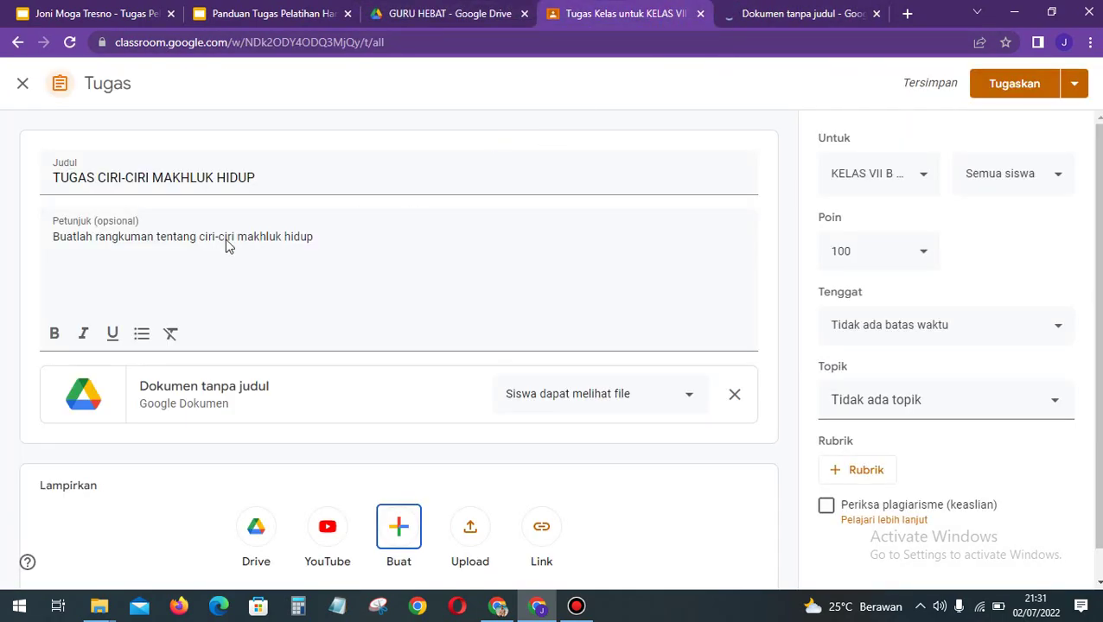
left_click_drag(325, 236, 39, 230)
key("ctrl+c")
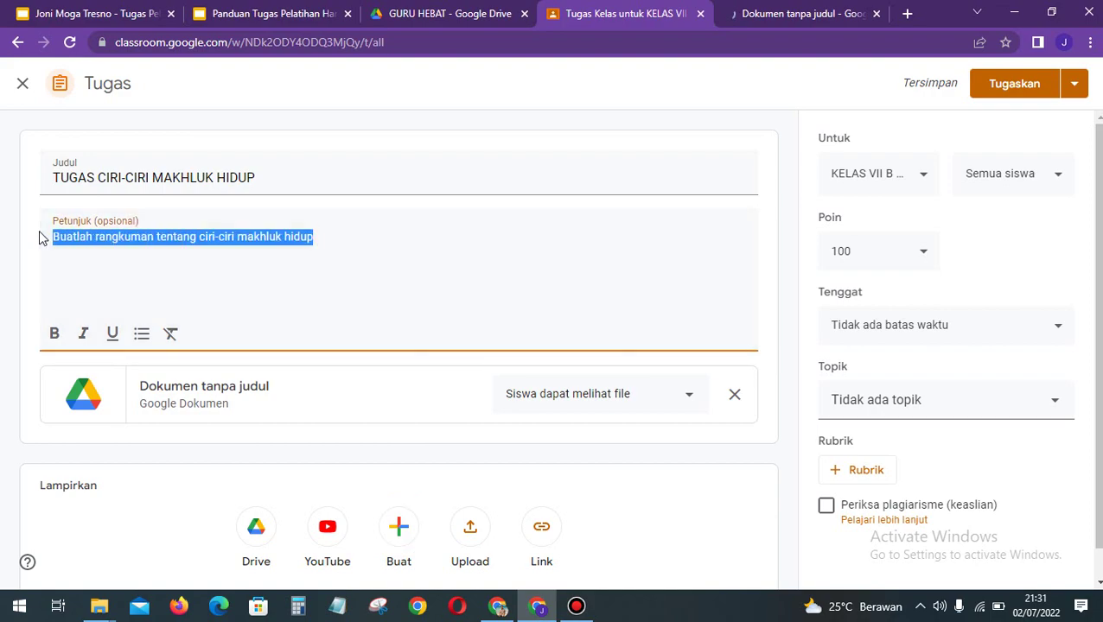
left_click(793, 16)
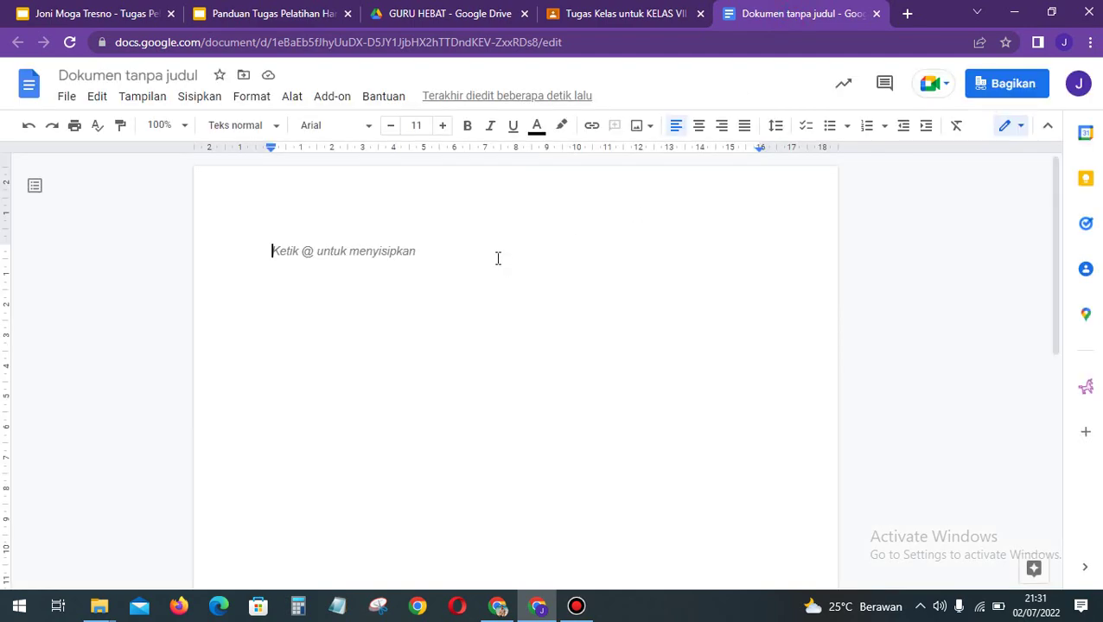
Step: Paste the instruction sentence into the Doc and format it as a Judul 1 heading
key("ctrl+v")
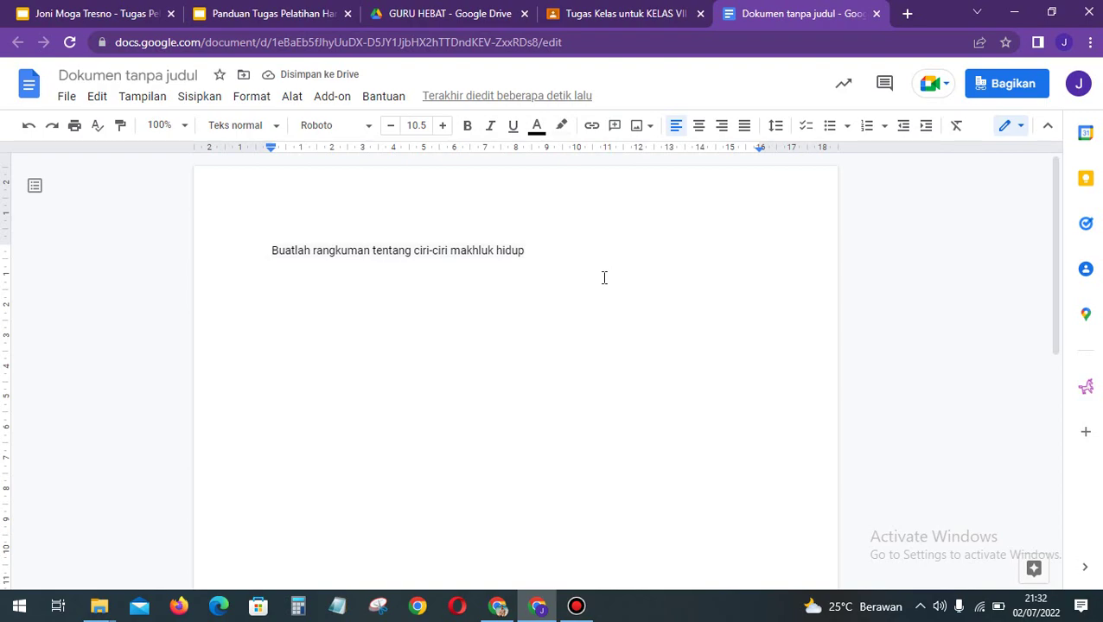
key("Return")
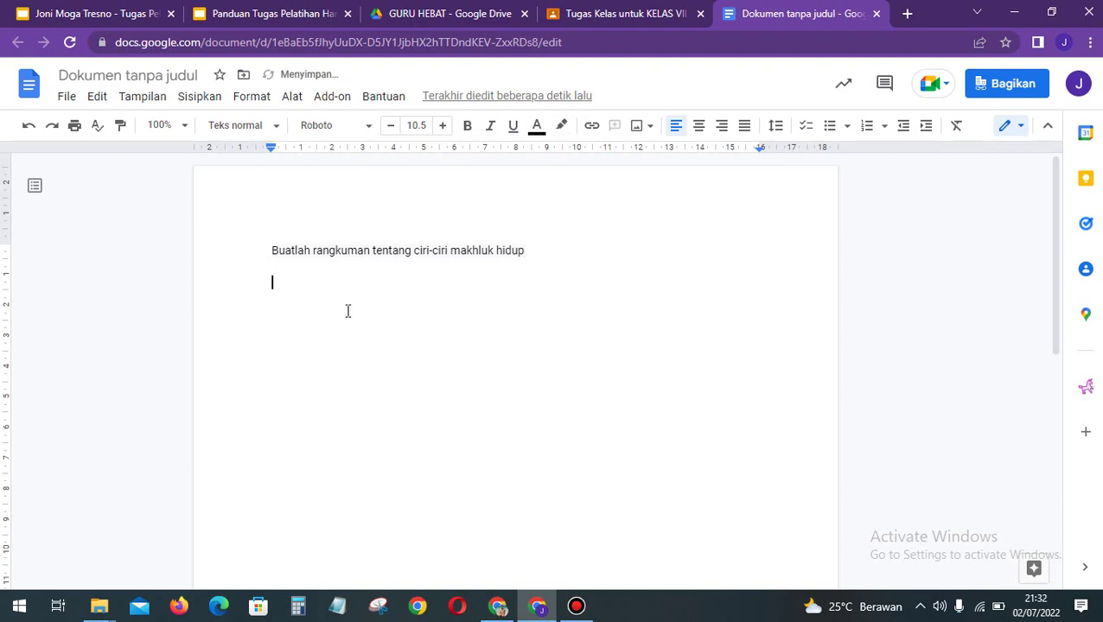
left_click_drag(529, 250, 262, 253)
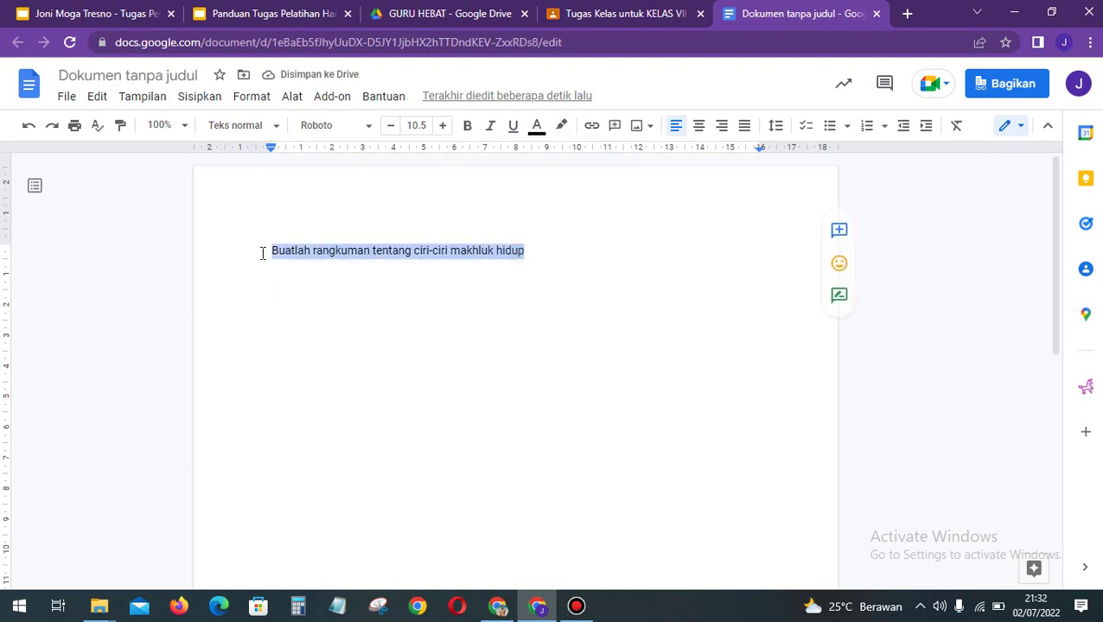
left_click(263, 128)
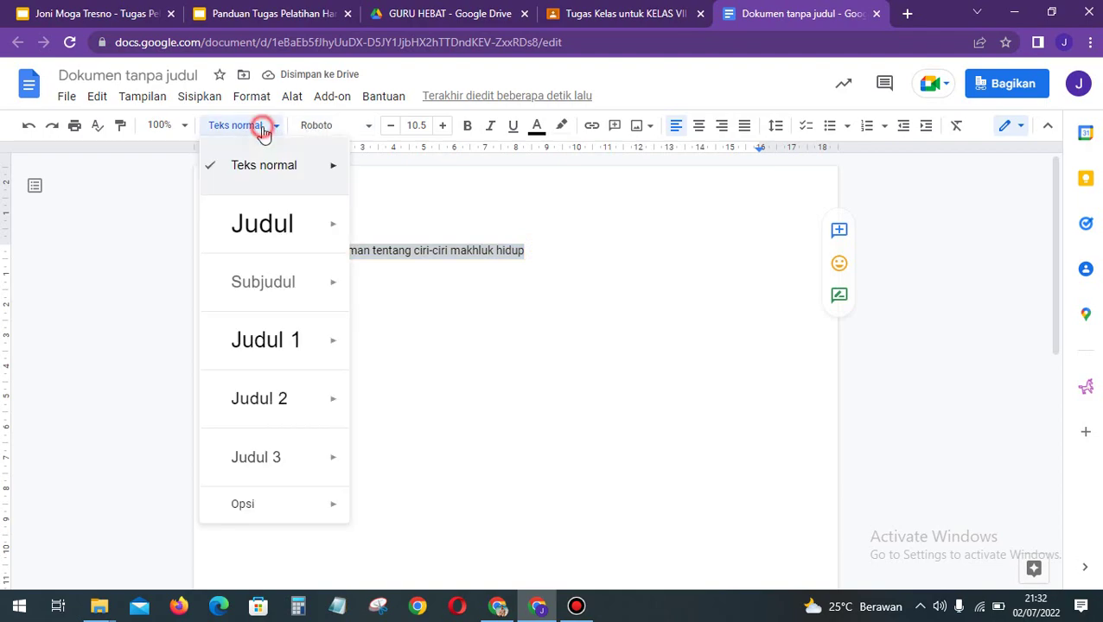
left_click(300, 335)
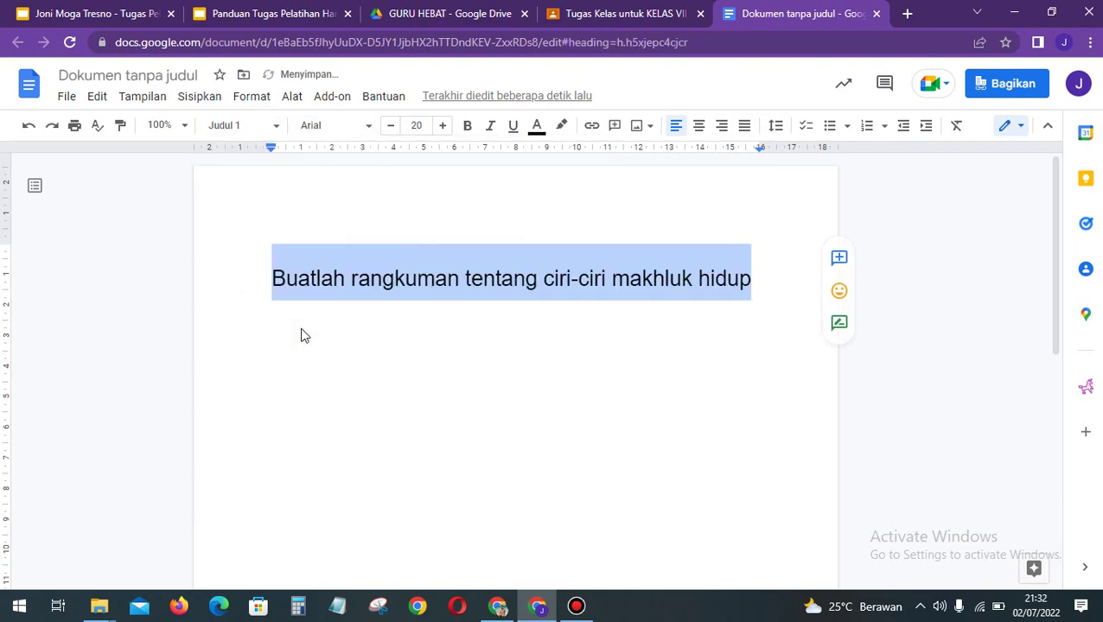
left_click(421, 372)
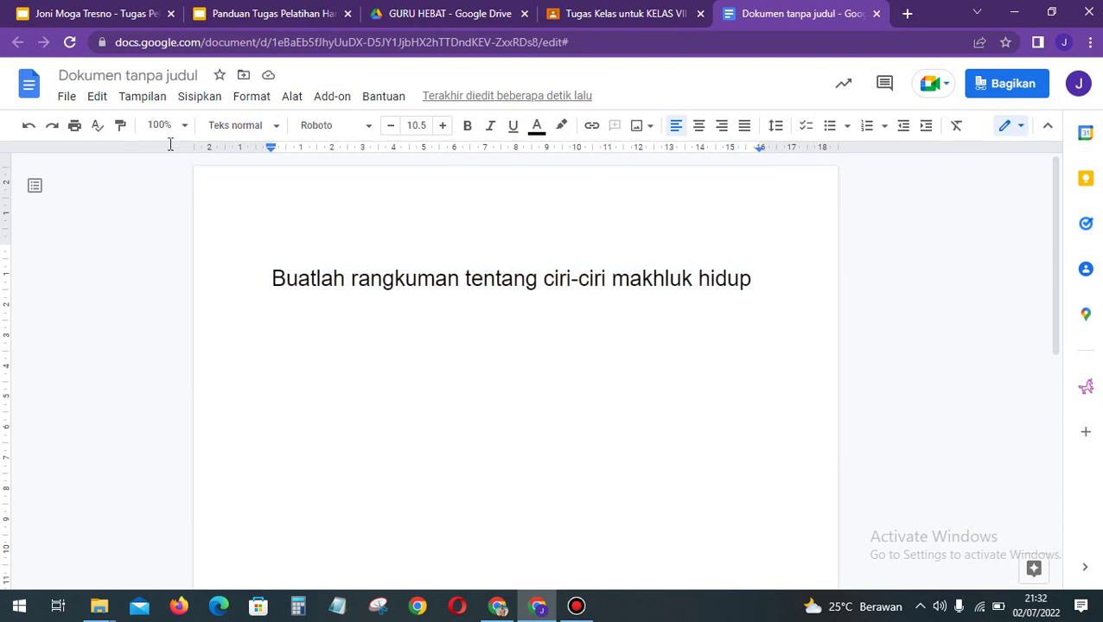
Step: Rename the Doc to the suggested 'Buatlah rangkuman tentang ciri-ciri makhluk hidup' title and close it
left_click(128, 75)
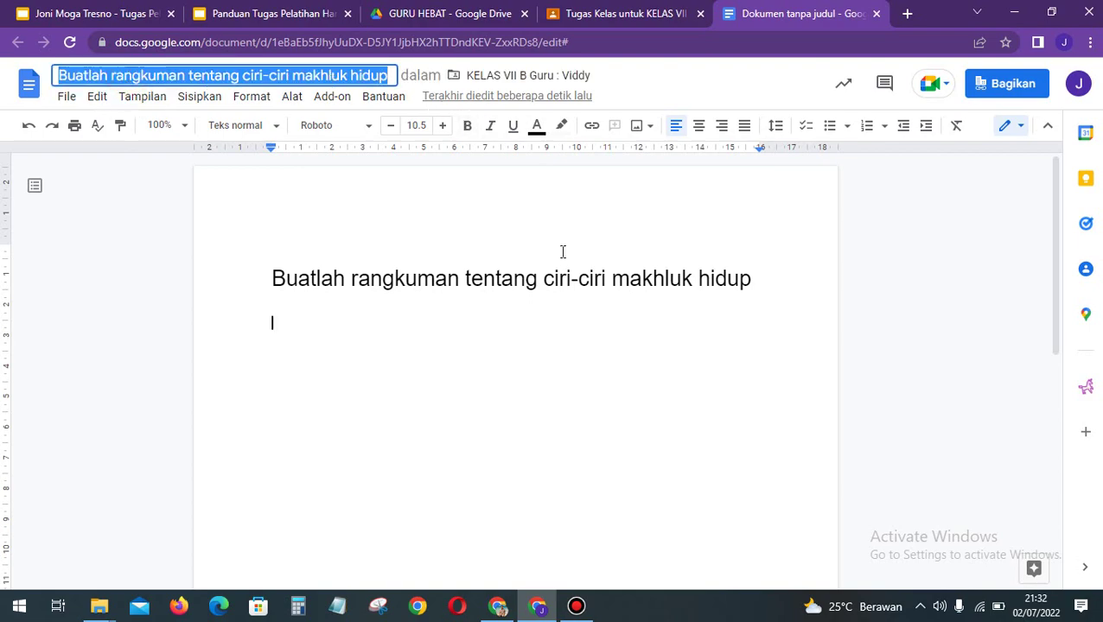
left_click(524, 197)
left_click(525, 342)
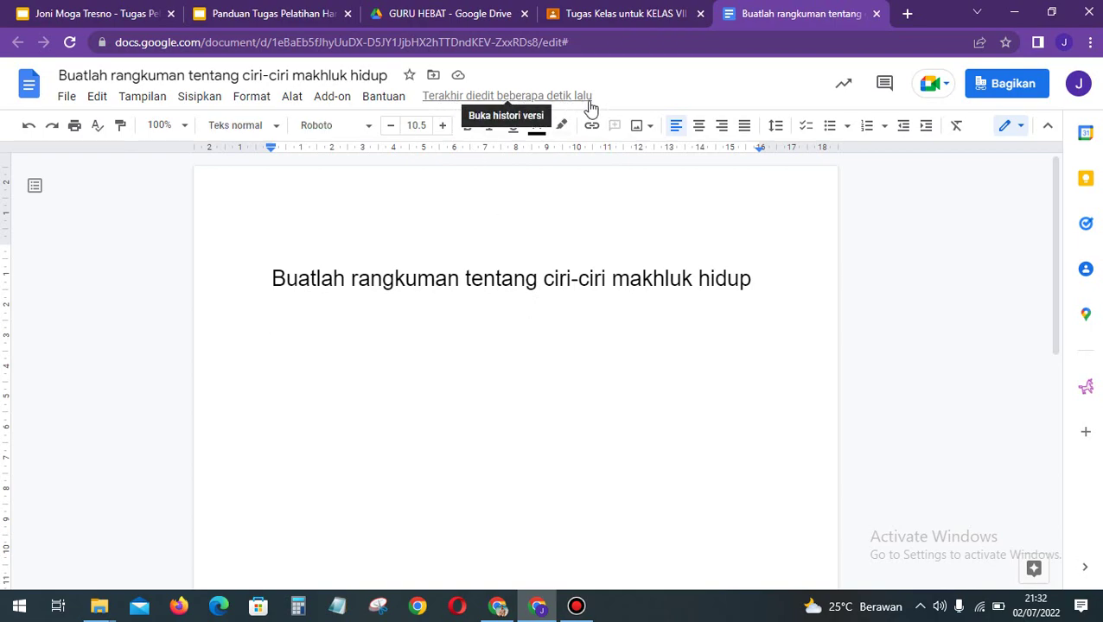
left_click(269, 356)
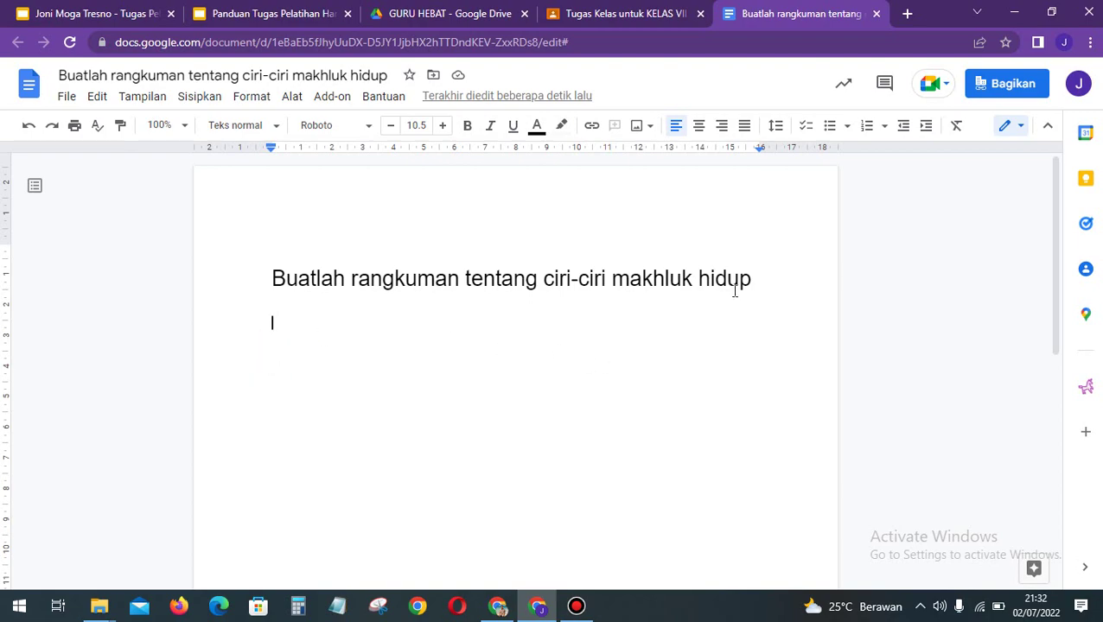
left_click(875, 13)
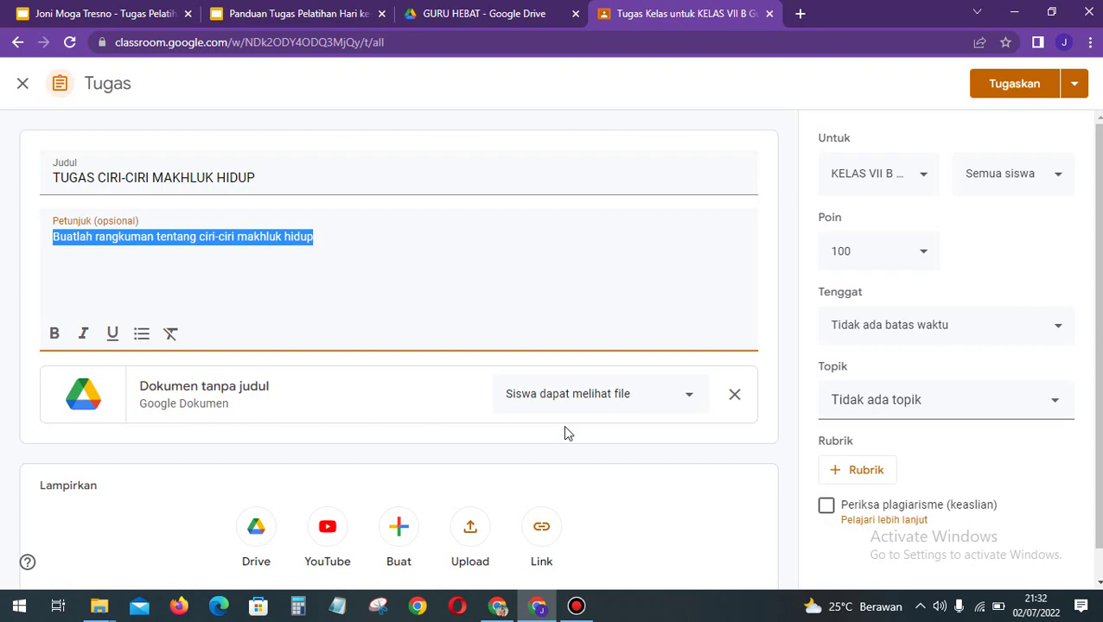
Step: Set the attached Doc to 'Buat salinan untuk setiap siswa' so each student gets a copy
left_click(595, 401)
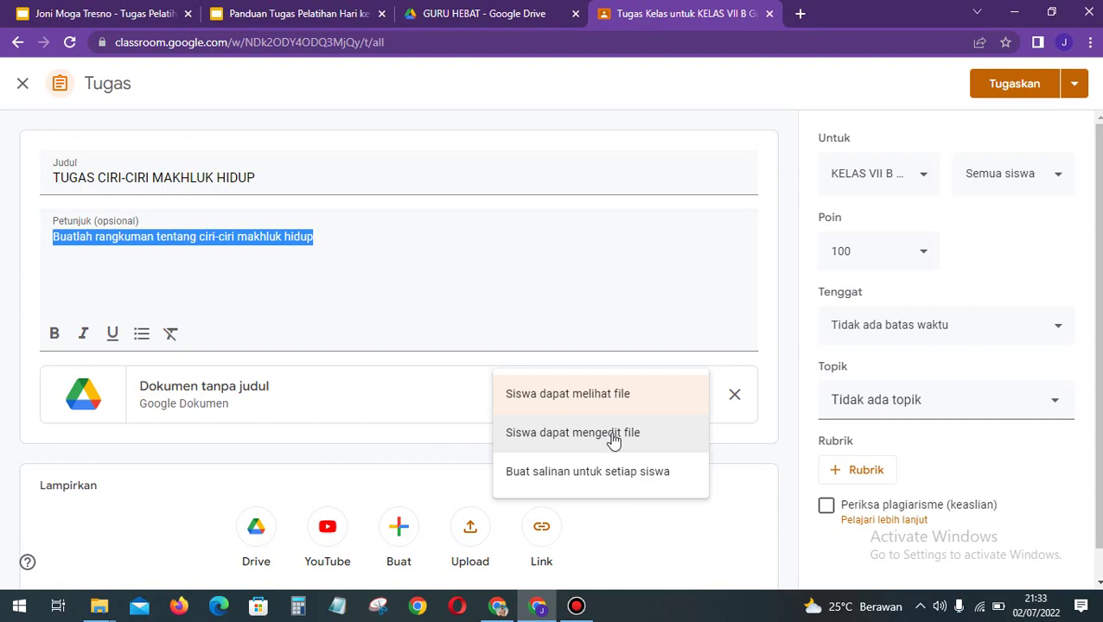
left_click(585, 474)
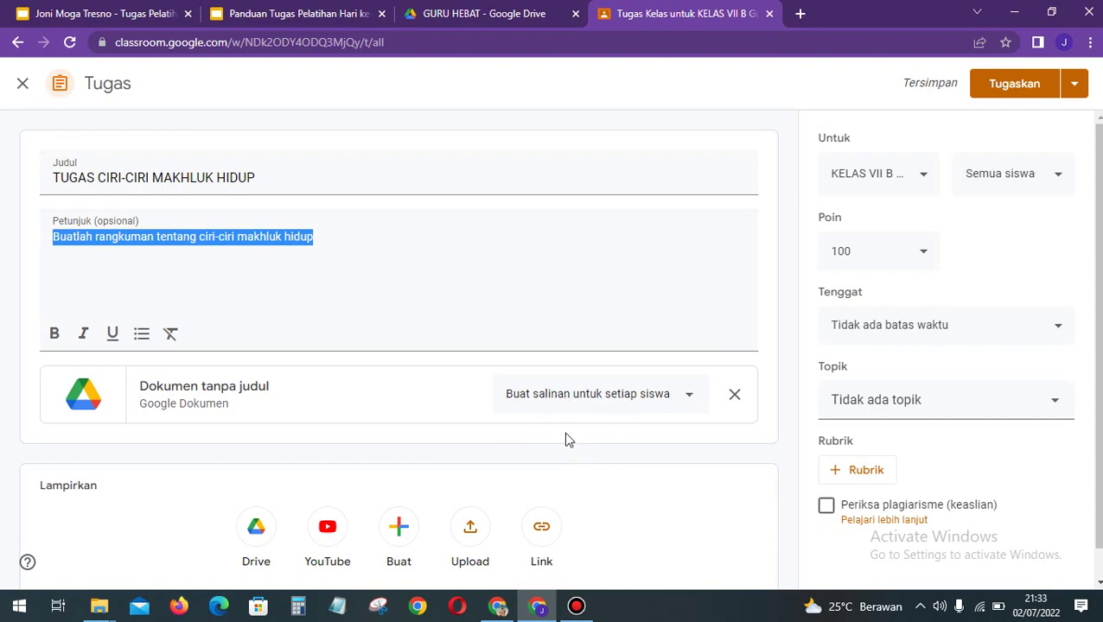
left_click(728, 514)
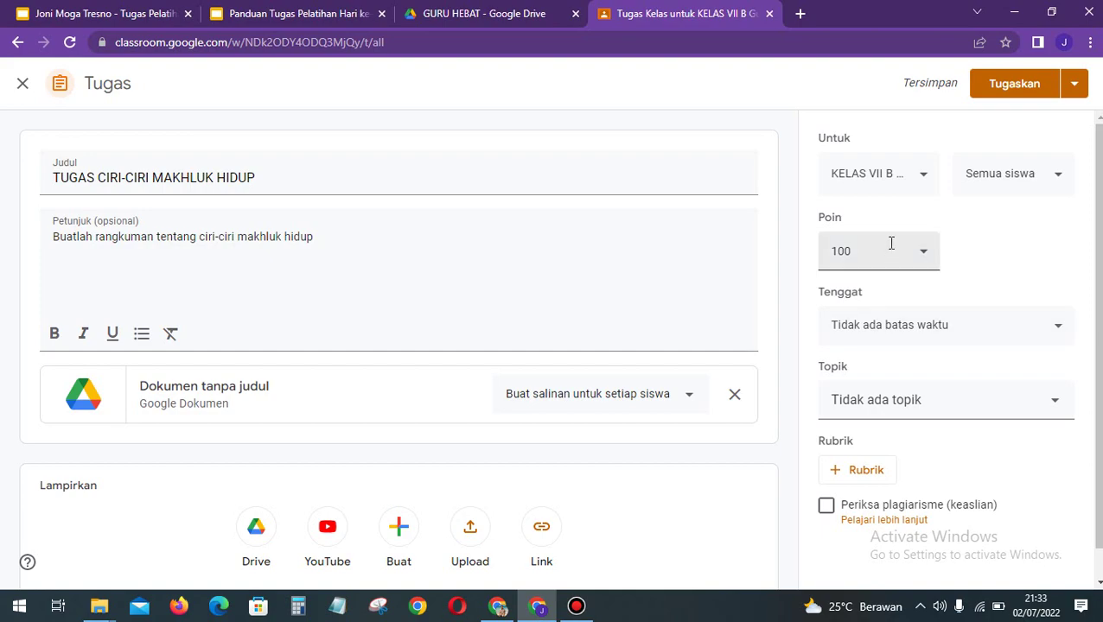
left_click(894, 183)
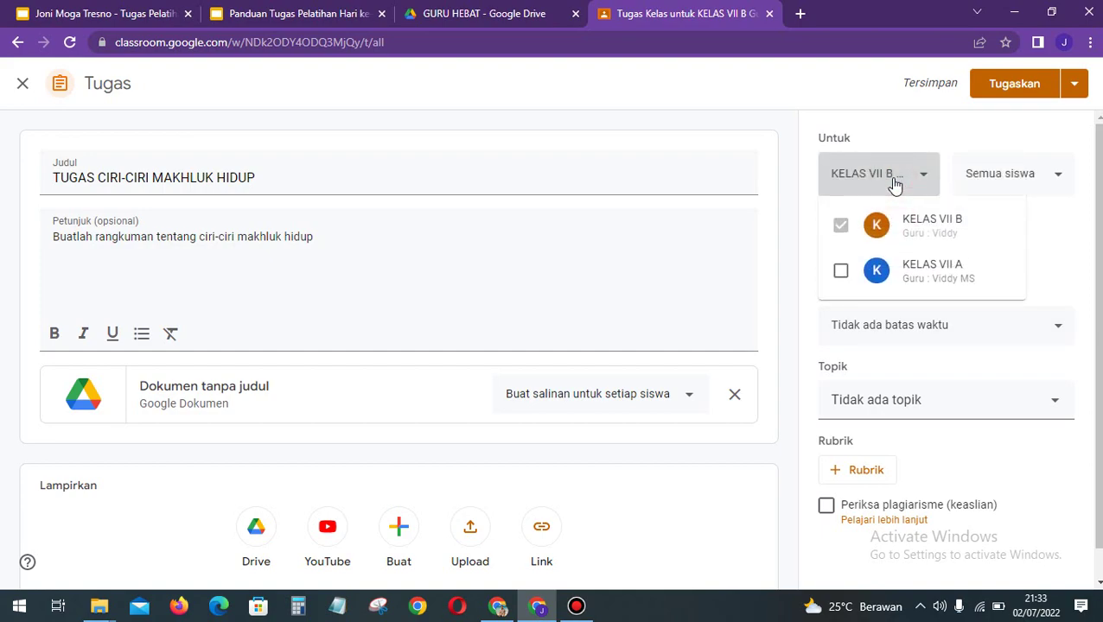
Step: Review the class, student and points options, keeping the assignment for KELAS VII B only
left_click(843, 273)
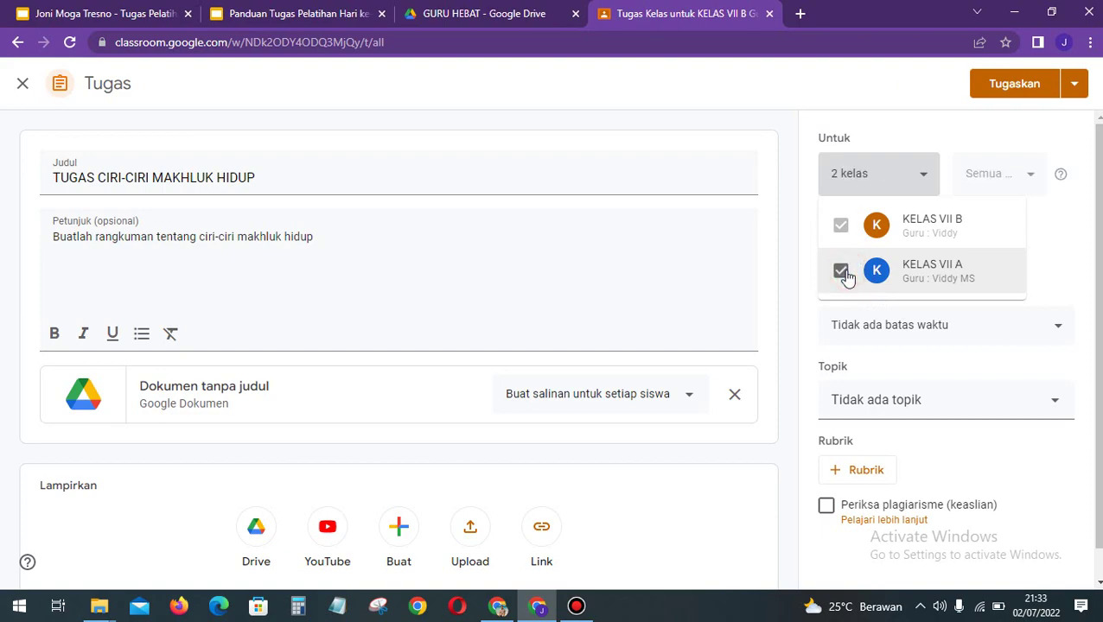
left_click(842, 272)
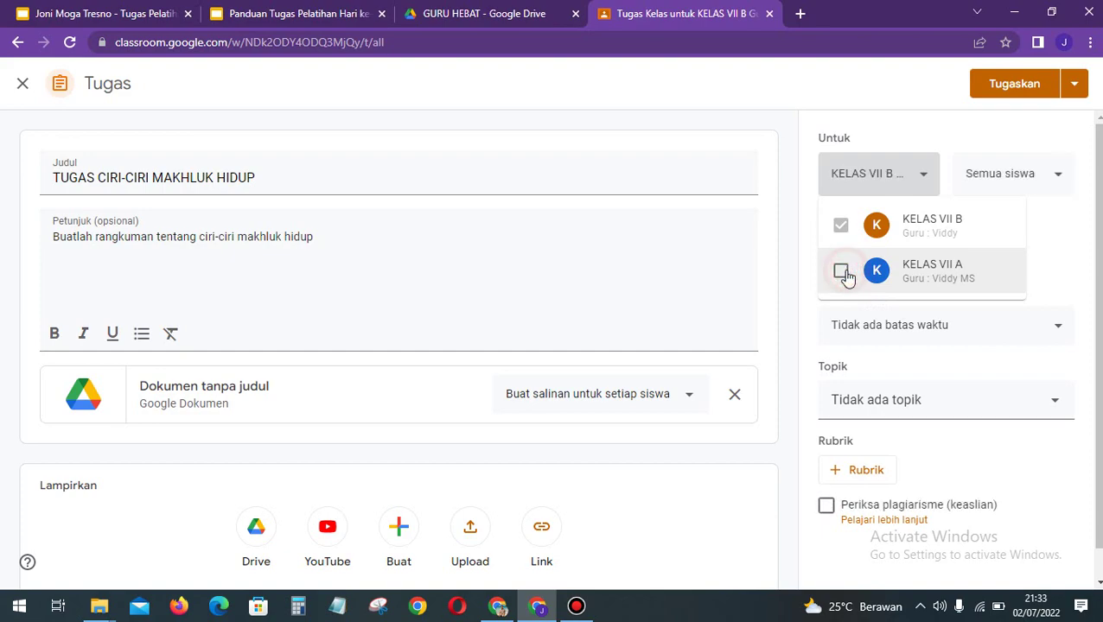
left_click(1027, 220)
left_click(1023, 191)
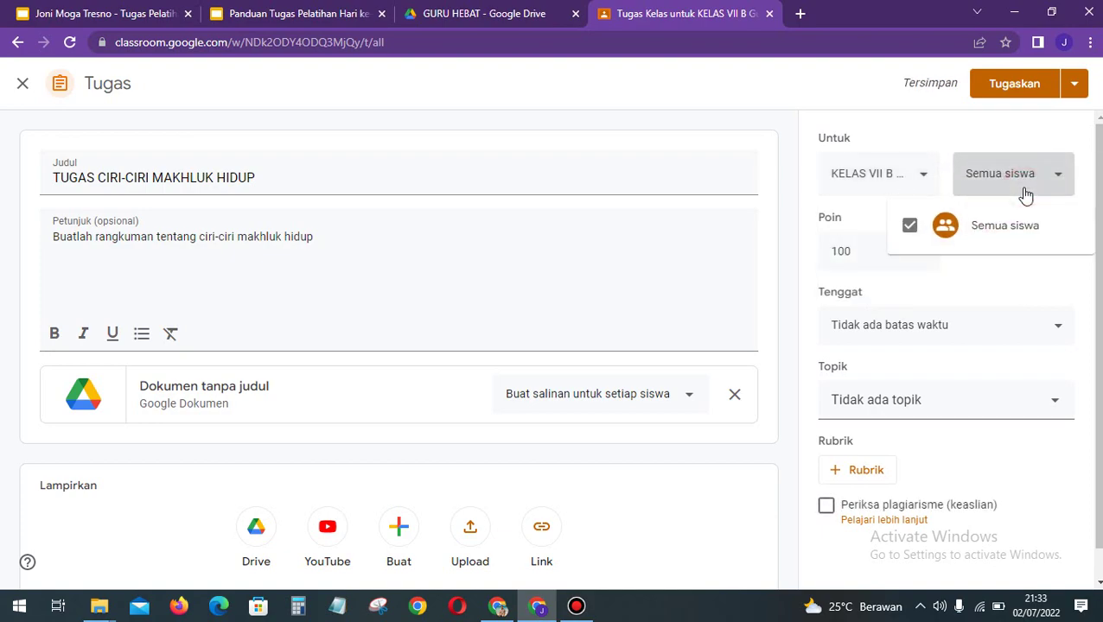
left_click(1072, 270)
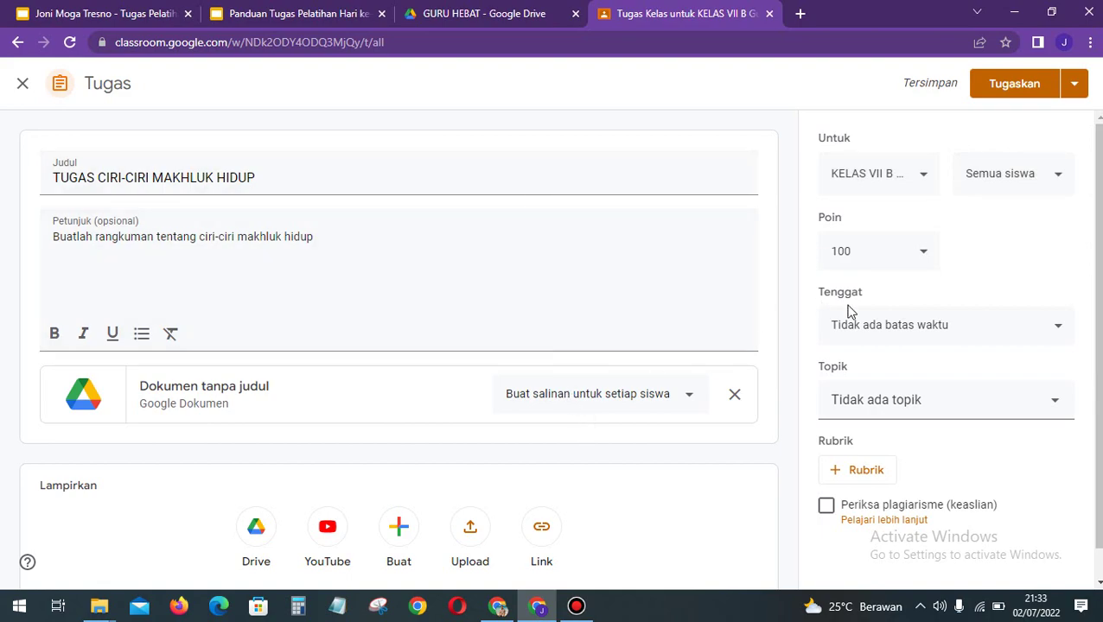
left_click(925, 252)
left_click(1009, 262)
Step: Set the due date to 7 July 2022 with no due time
left_click(1061, 333)
left_click(994, 389)
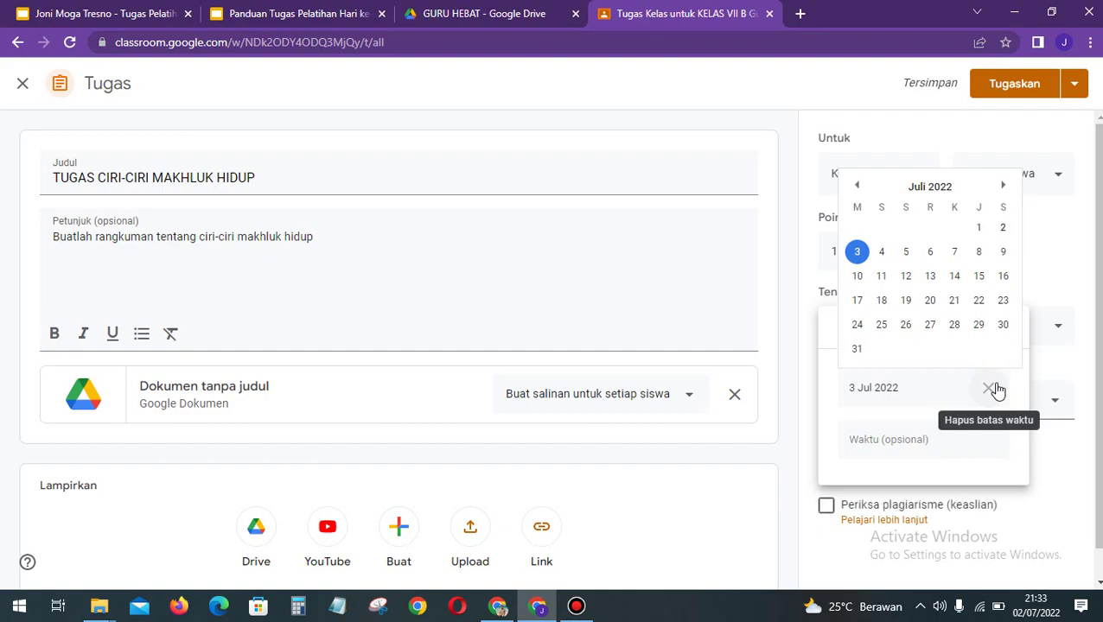
left_click(956, 251)
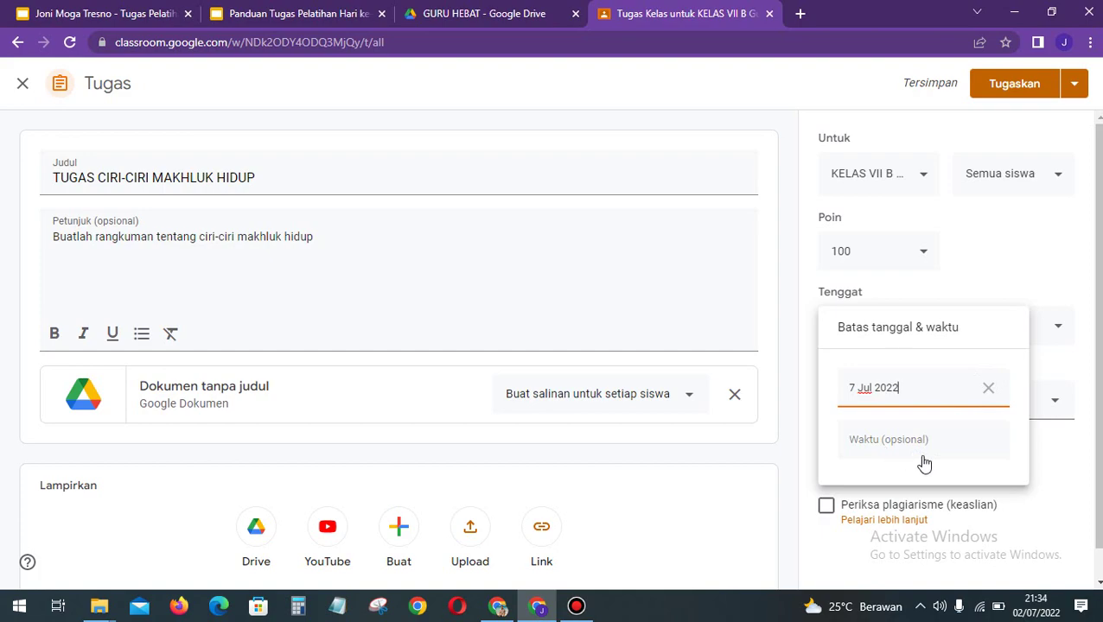
left_click(923, 458)
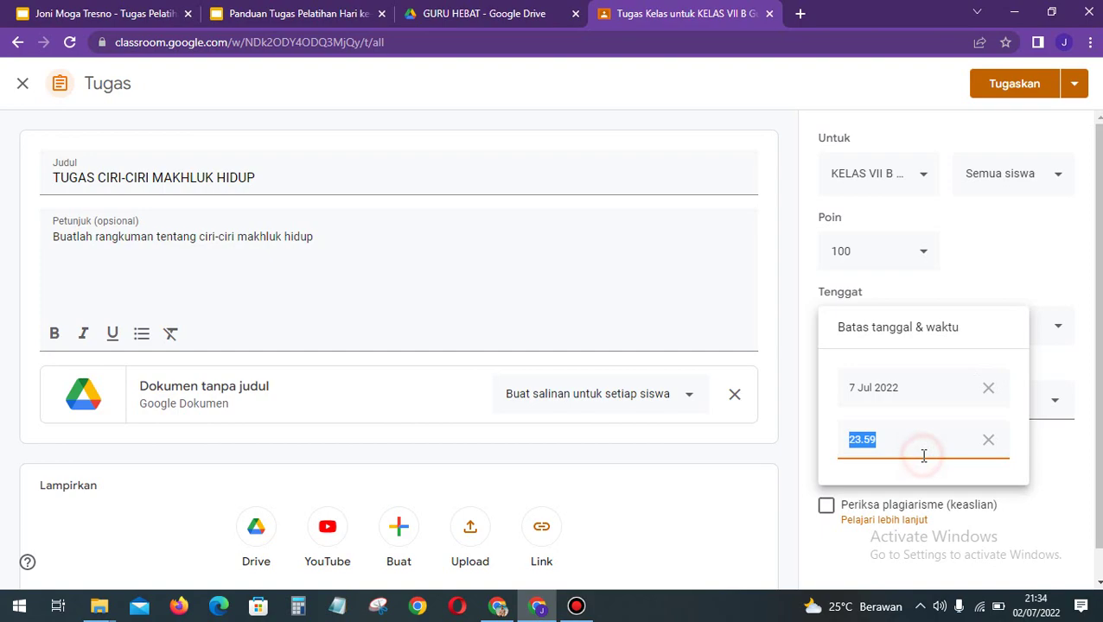
left_click(989, 440)
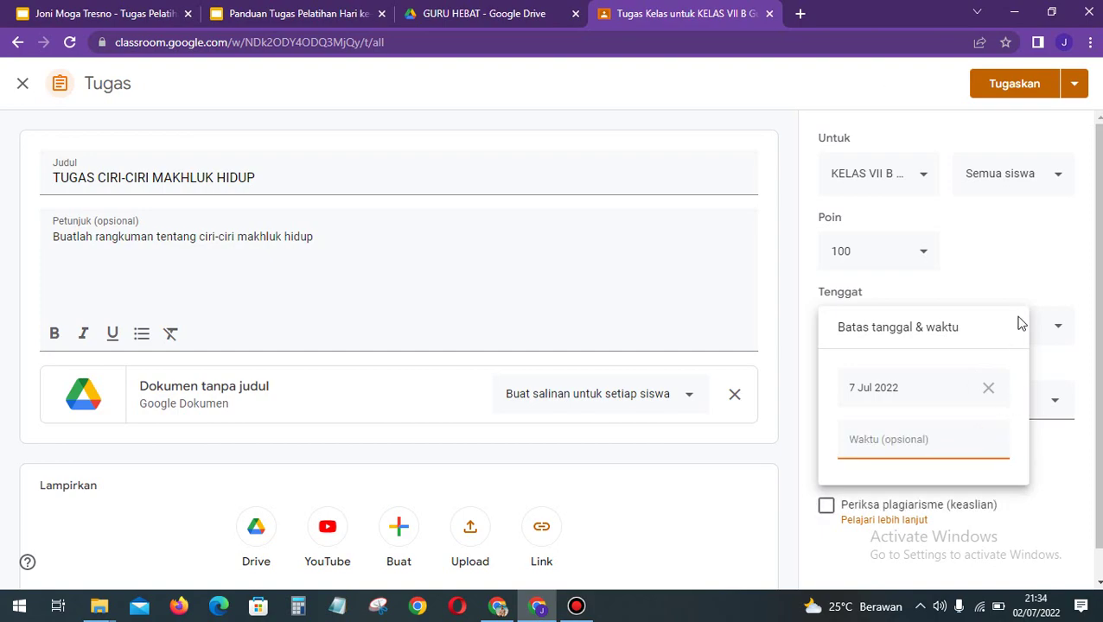
left_click(1020, 291)
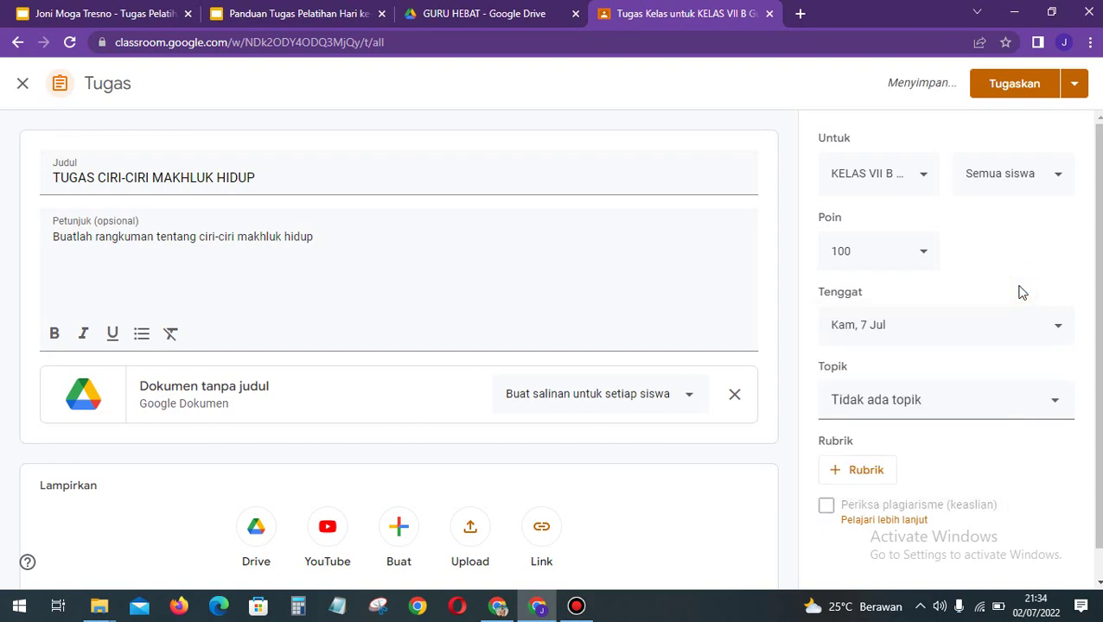
Step: File the assignment under topic BAB 4 and start a screenshot
left_click(955, 415)
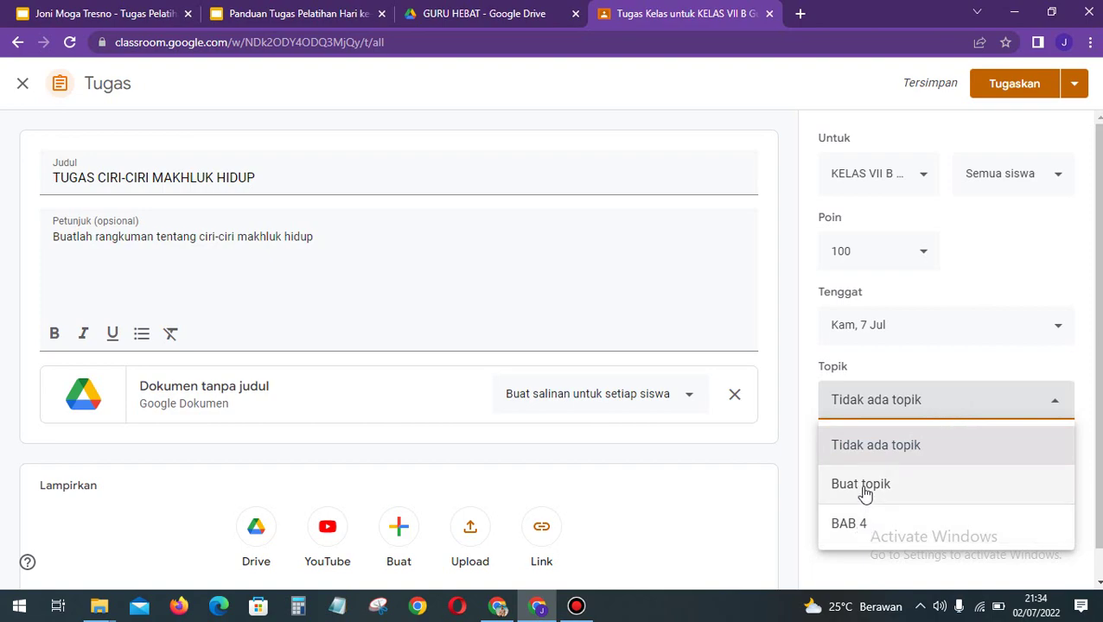
left_click(875, 527)
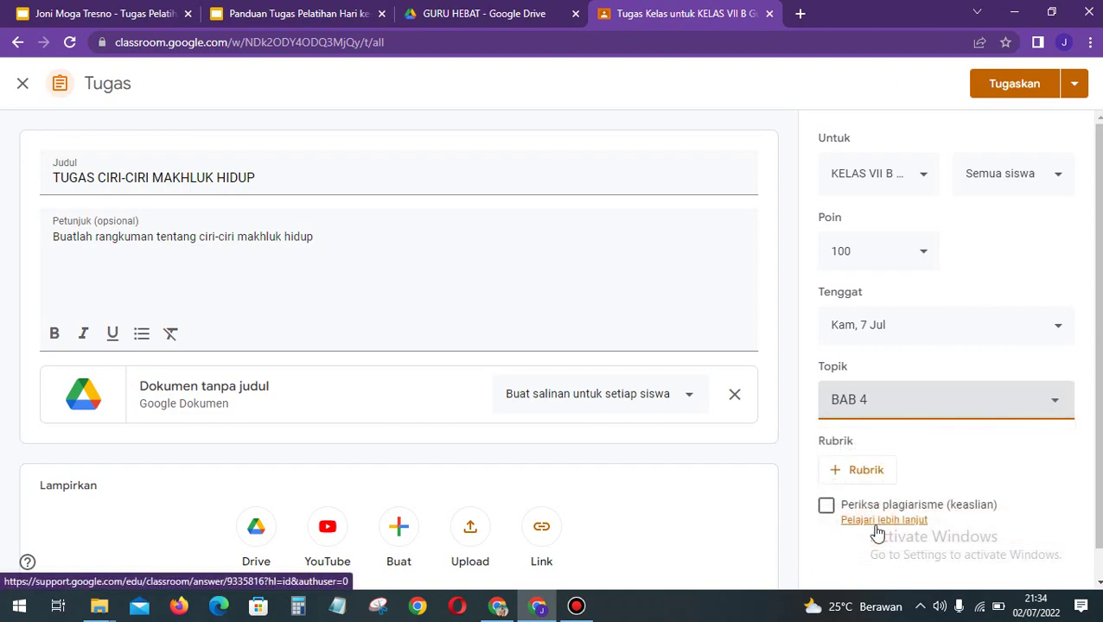
scroll(981, 479, "down", 1)
scroll(981, 480, "up", 1)
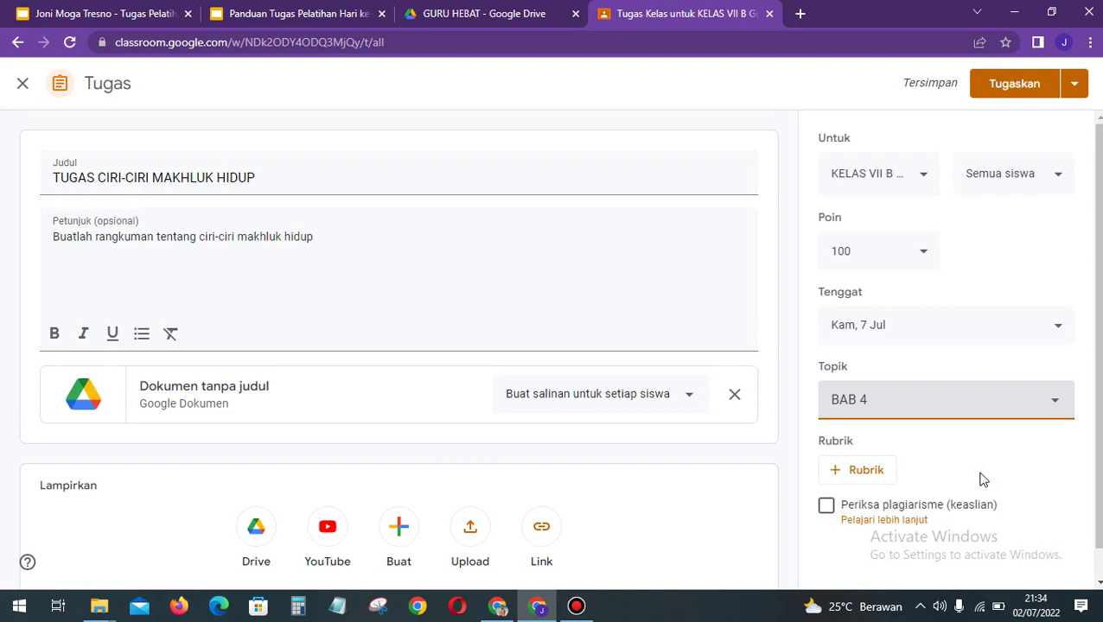
key("super+shift+s")
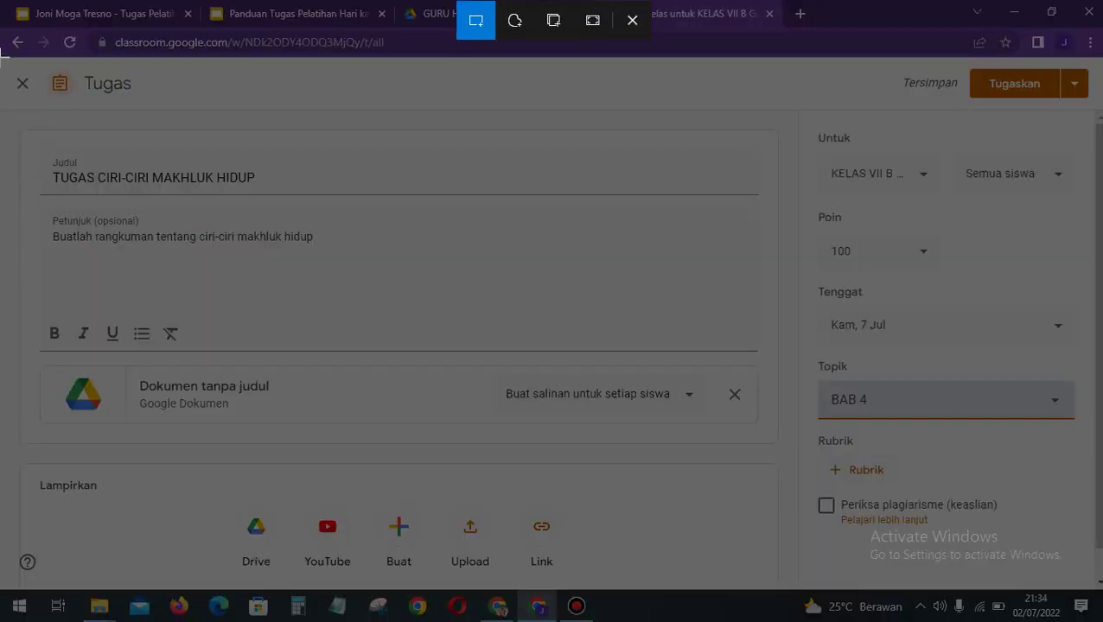
Step: Snip the assignment form to the clipboard, retrying once, and return to the Slides presentation
left_click_drag(2, 57, 914, 327)
left_click_drag(980, 341, 1006, 381)
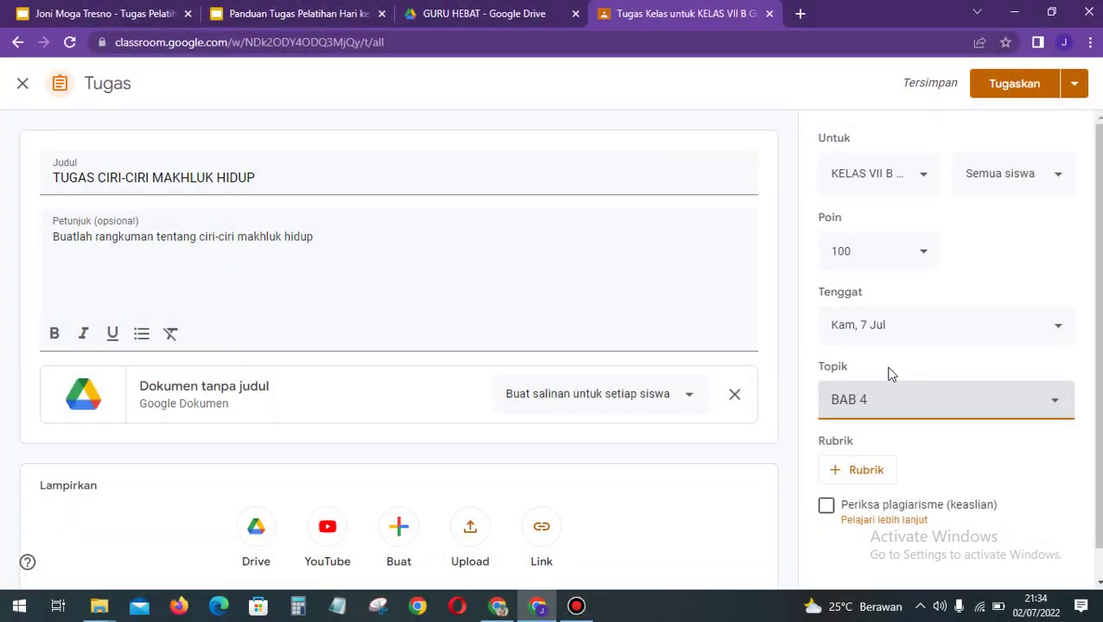
key("super")
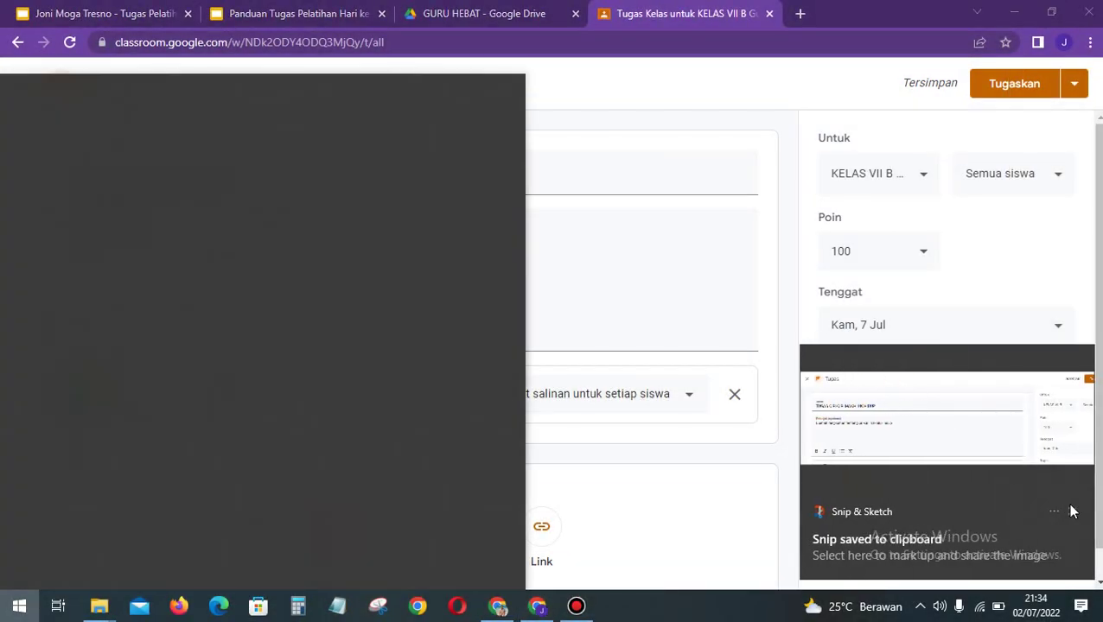
left_click(1072, 512)
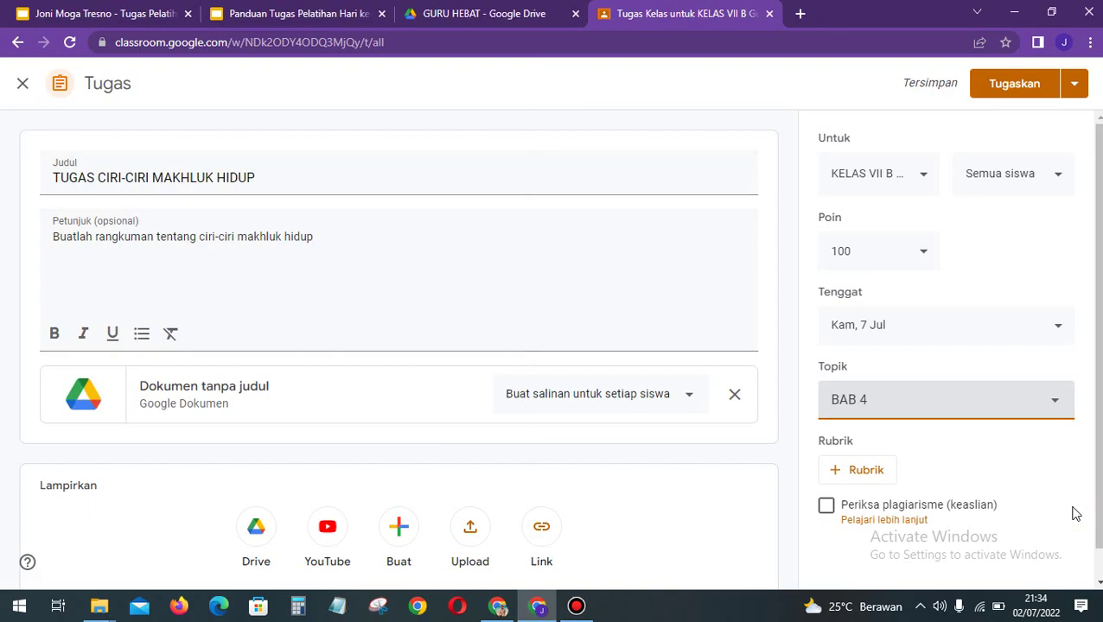
key("super+shift+s")
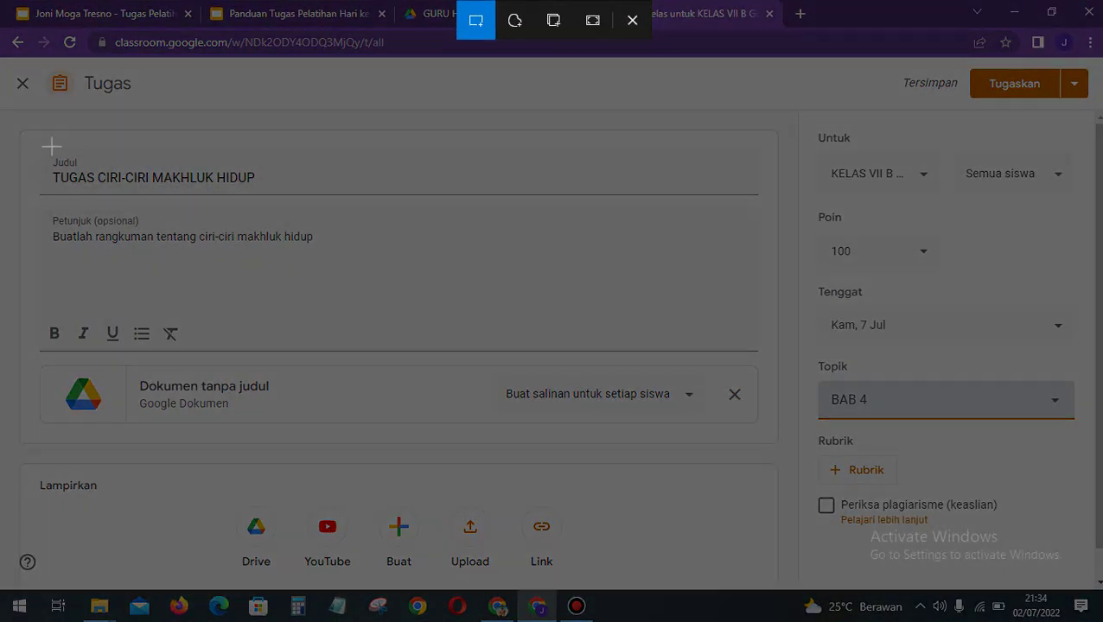
left_click_drag(4, 53, 247, 41)
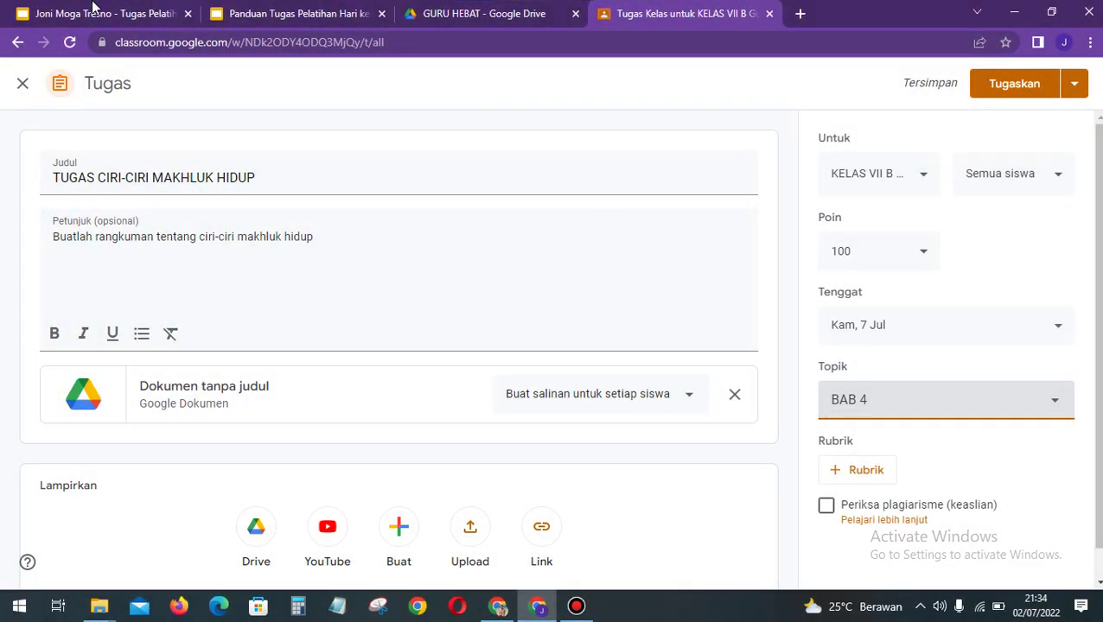
left_click(95, 9)
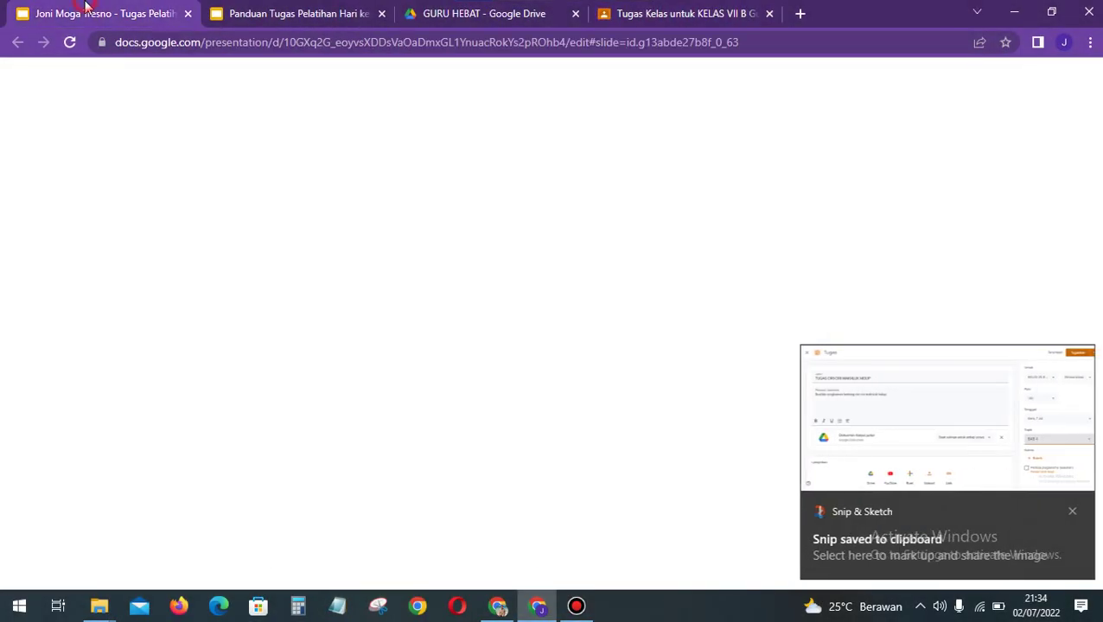
Step: Paste the assignment screenshot onto slide 4, then enlarge and centre it
left_click(458, 359)
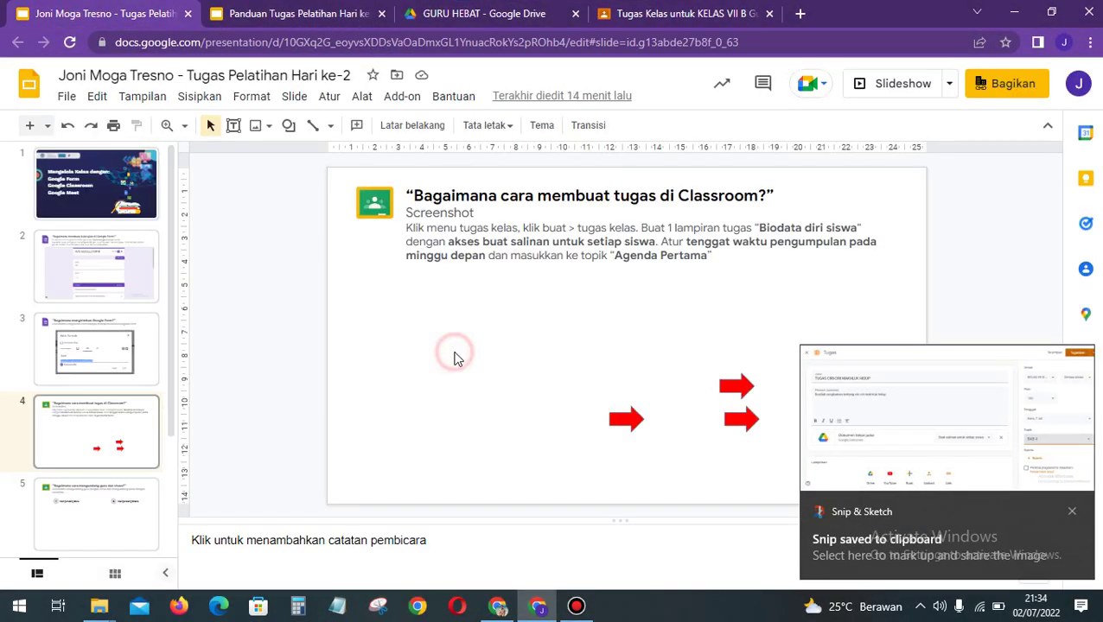
key("ctrl+v")
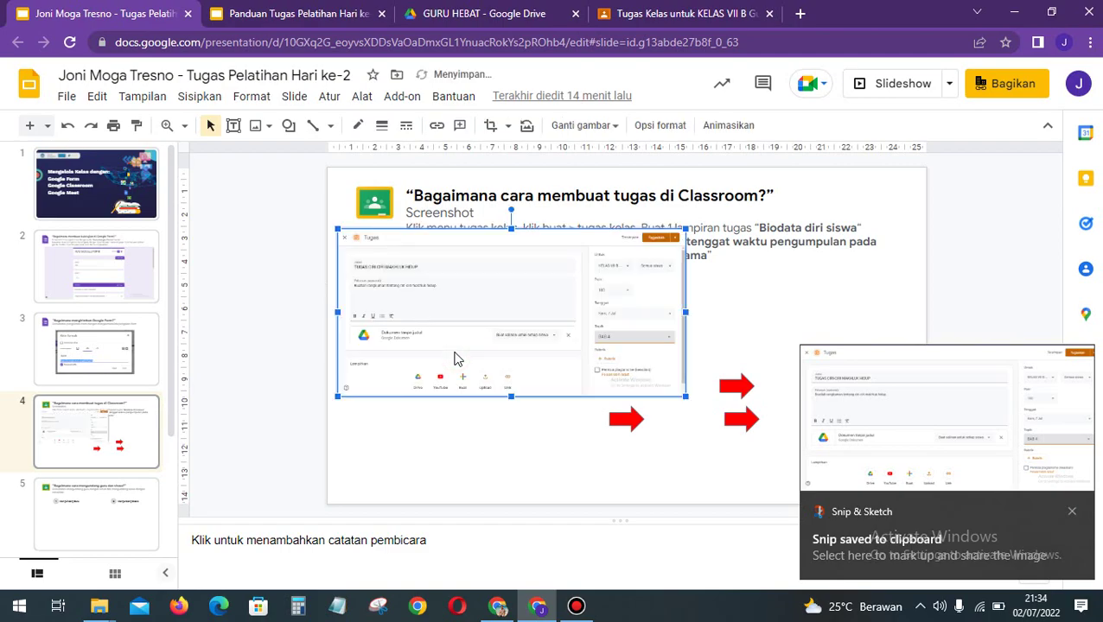
left_click_drag(505, 347, 506, 370)
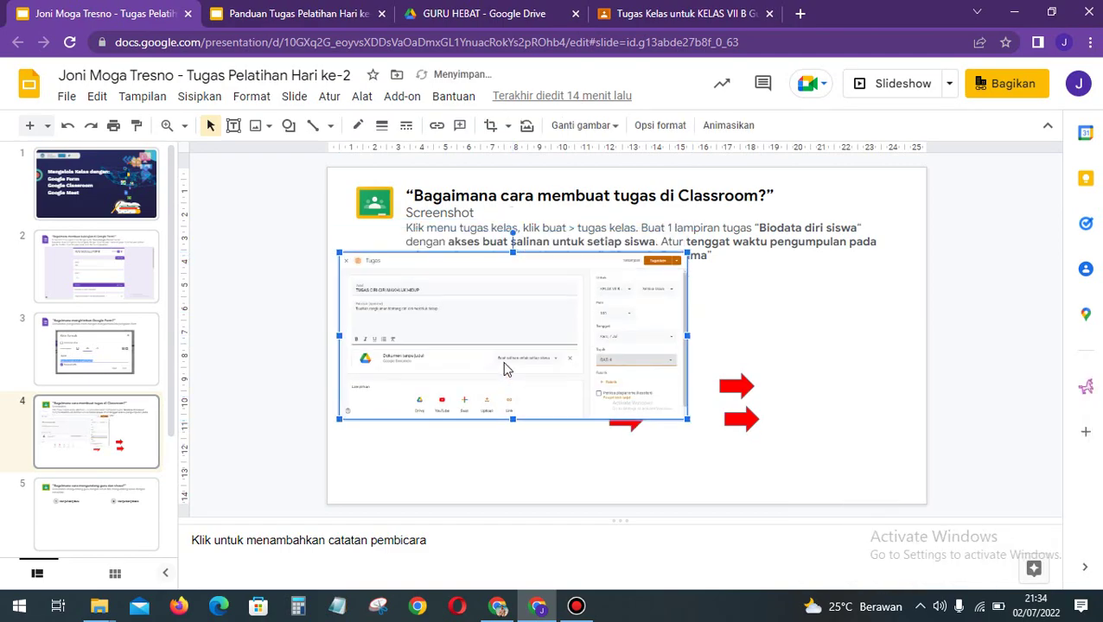
key("Down")
key("Down")
key("Down")
key("Down")
key("Down")
key("Down")
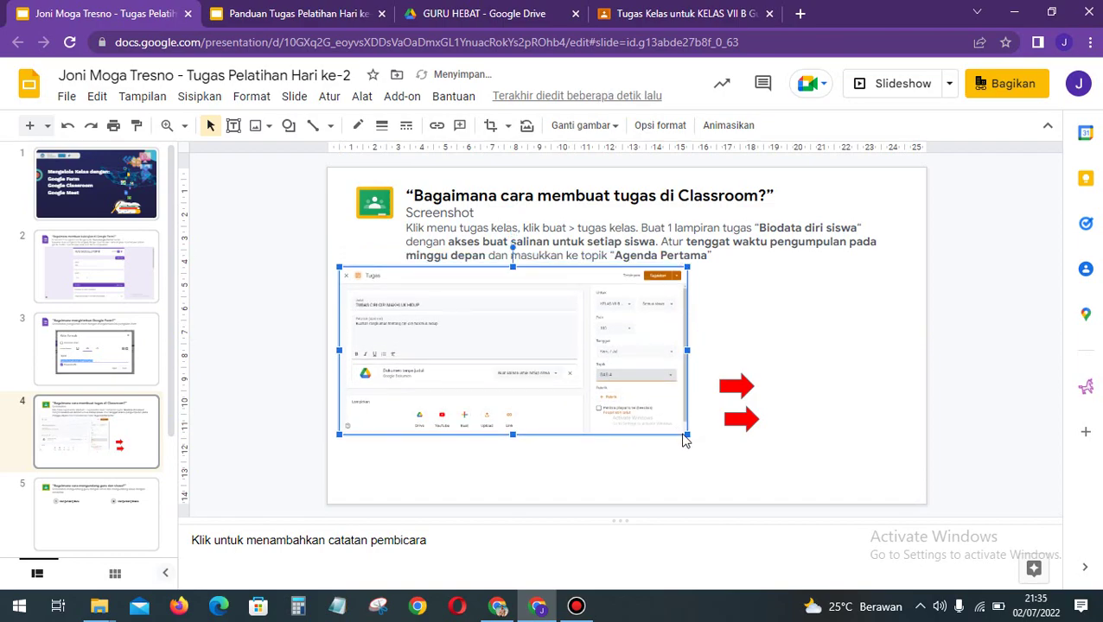
left_click_drag(687, 434, 822, 490)
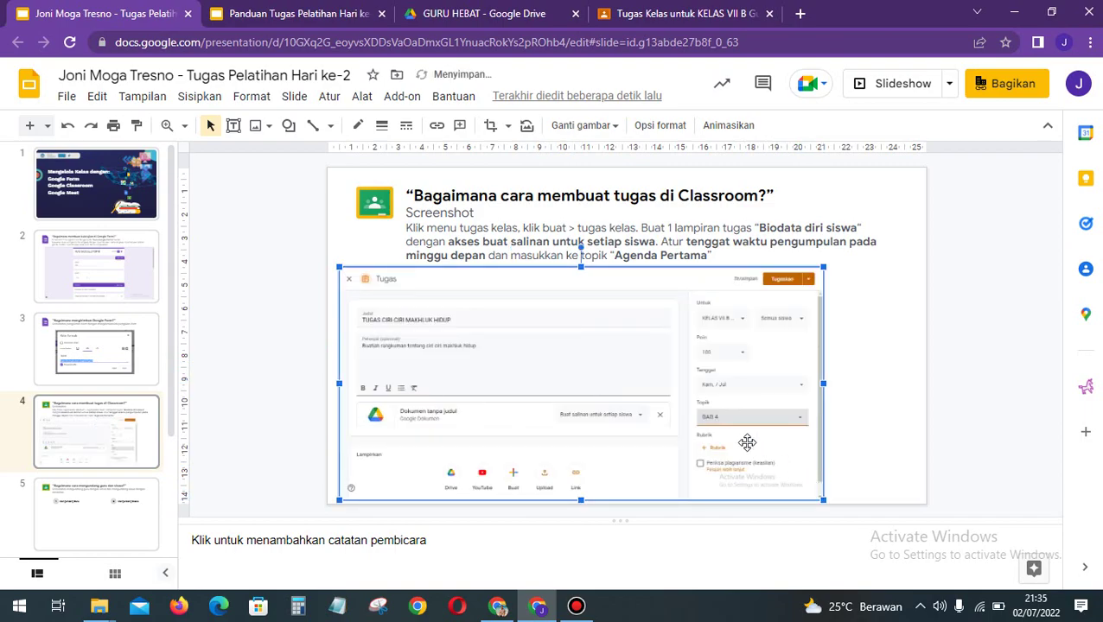
left_click_drag(746, 442, 794, 448)
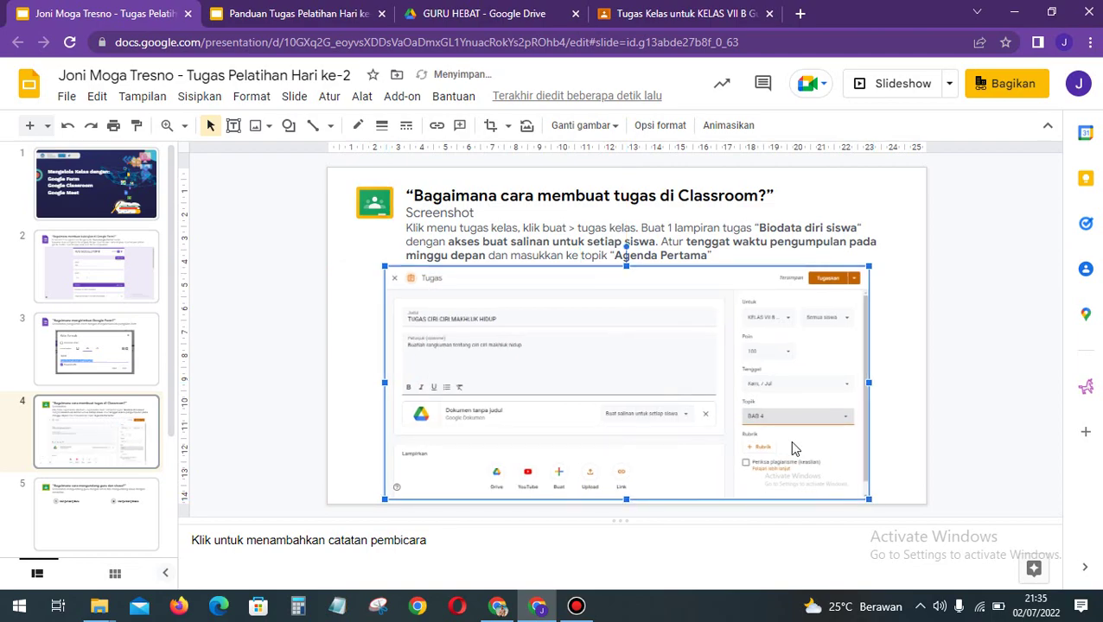
Step: Send the screenshot behind the red arrows and view the Panduan Tugas Pelatihan Hari ke-2 guide
right_click(663, 378)
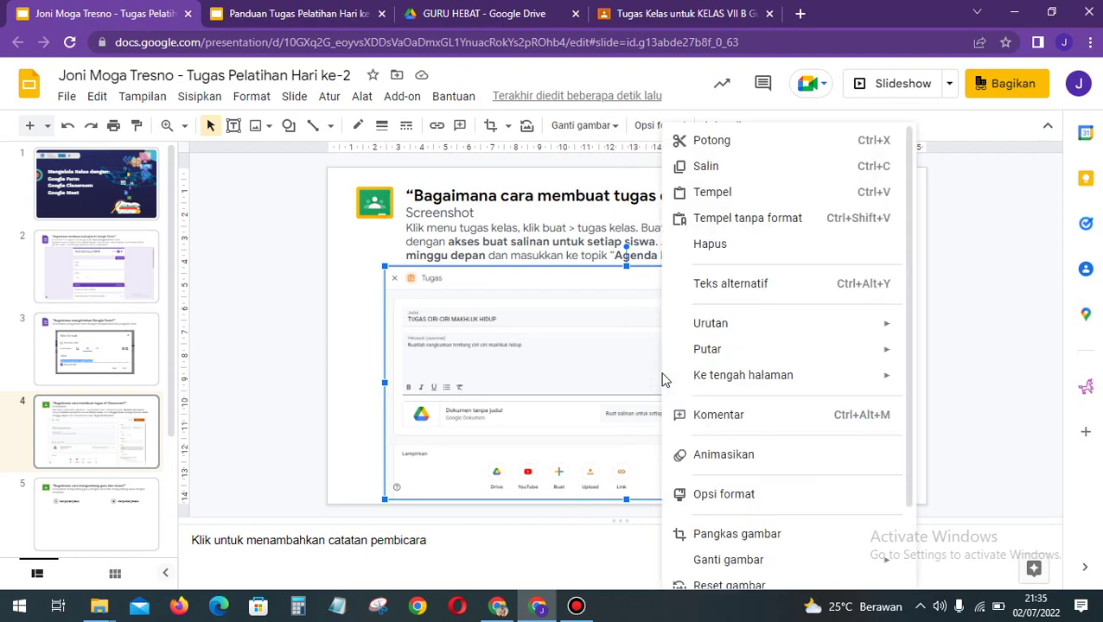
mouse_move(705, 329)
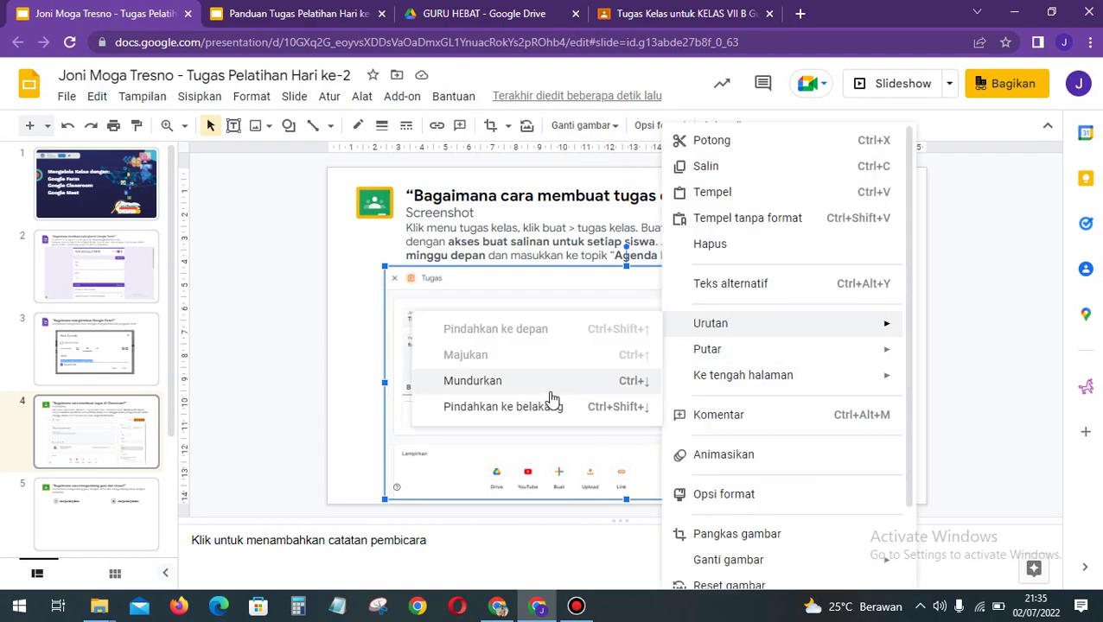
left_click(525, 410)
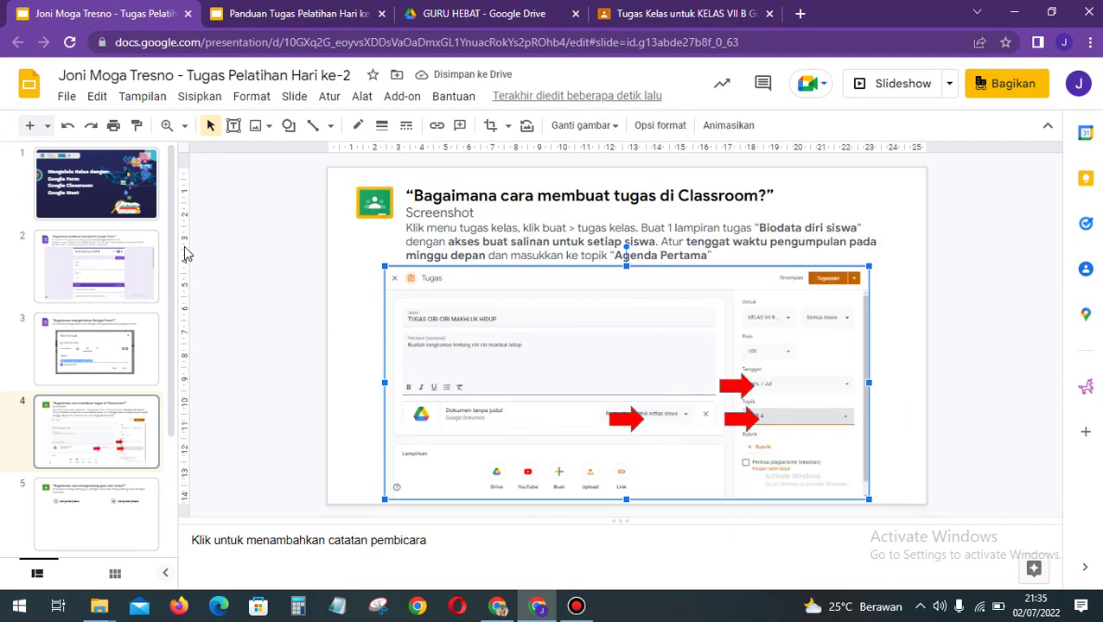
left_click(281, 11)
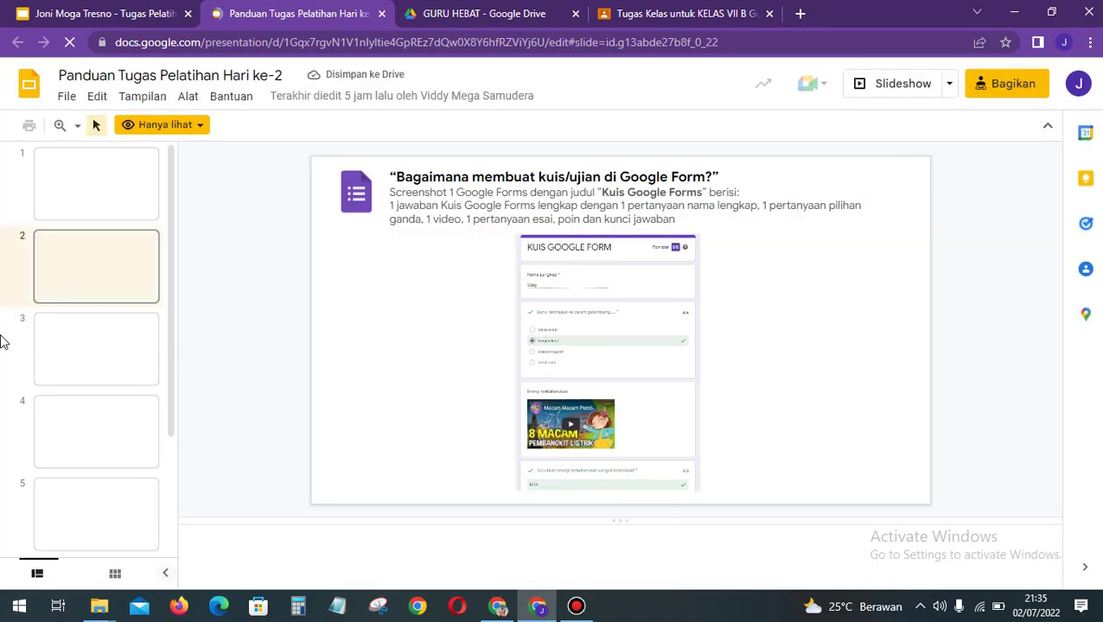
Step: Check the guide's example, move slide 4's red arrows left onto their fields, then open slide 5
left_click(113, 443)
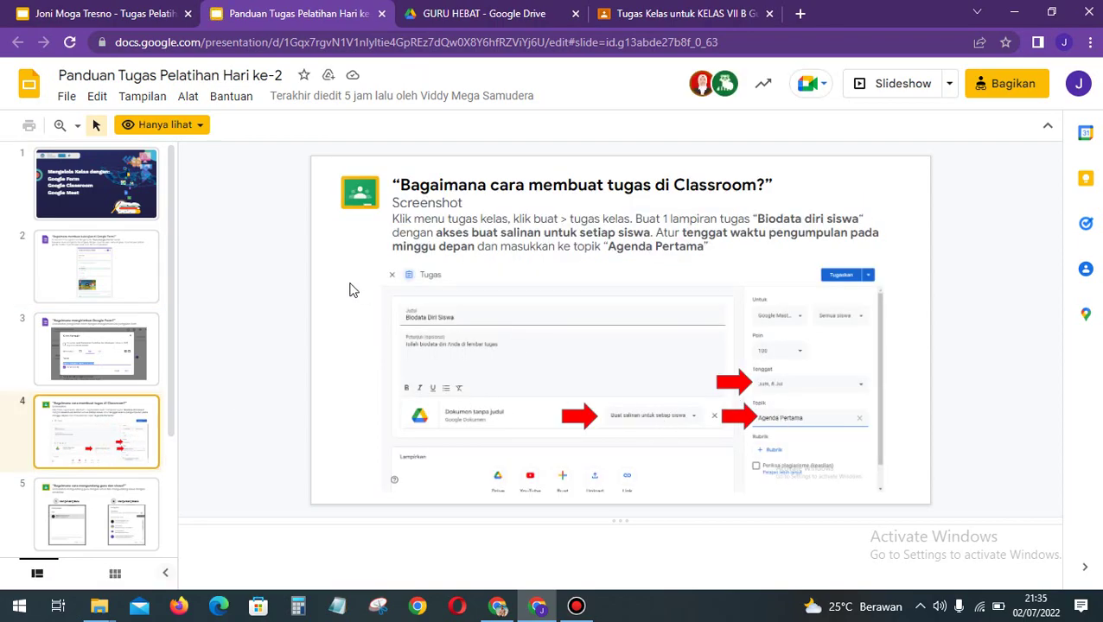
left_click(53, 9)
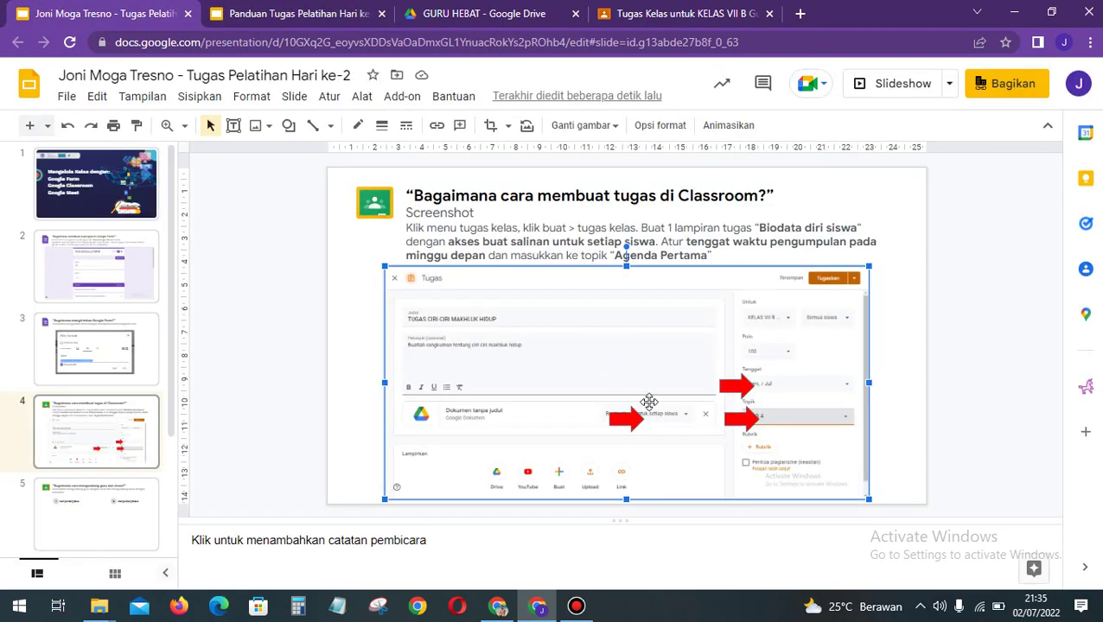
left_click_drag(611, 420, 569, 420)
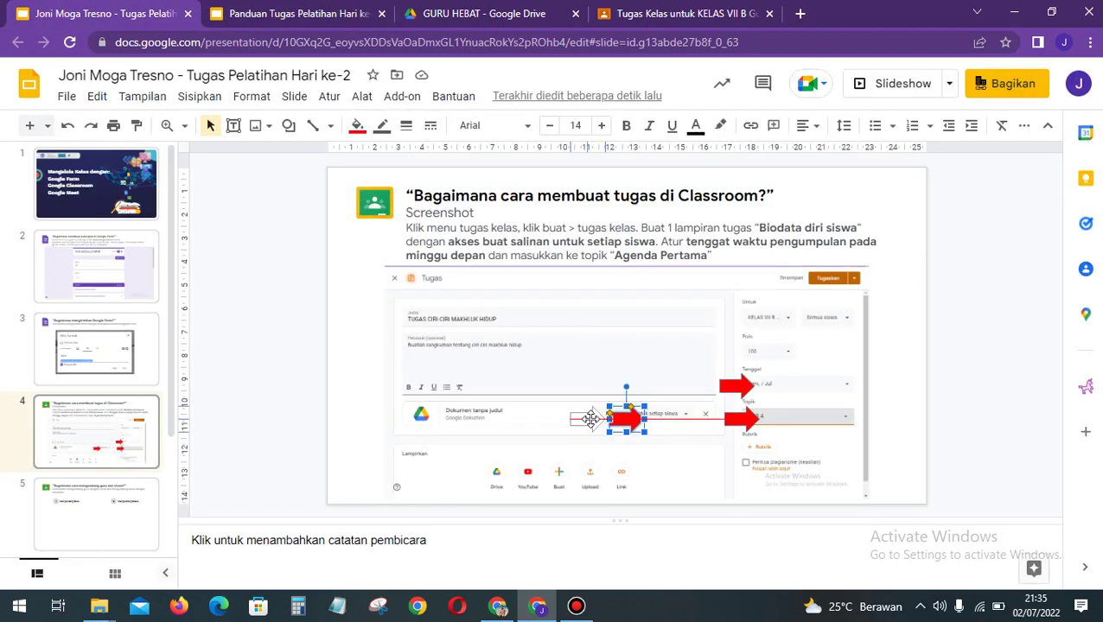
left_click_drag(739, 387, 710, 420)
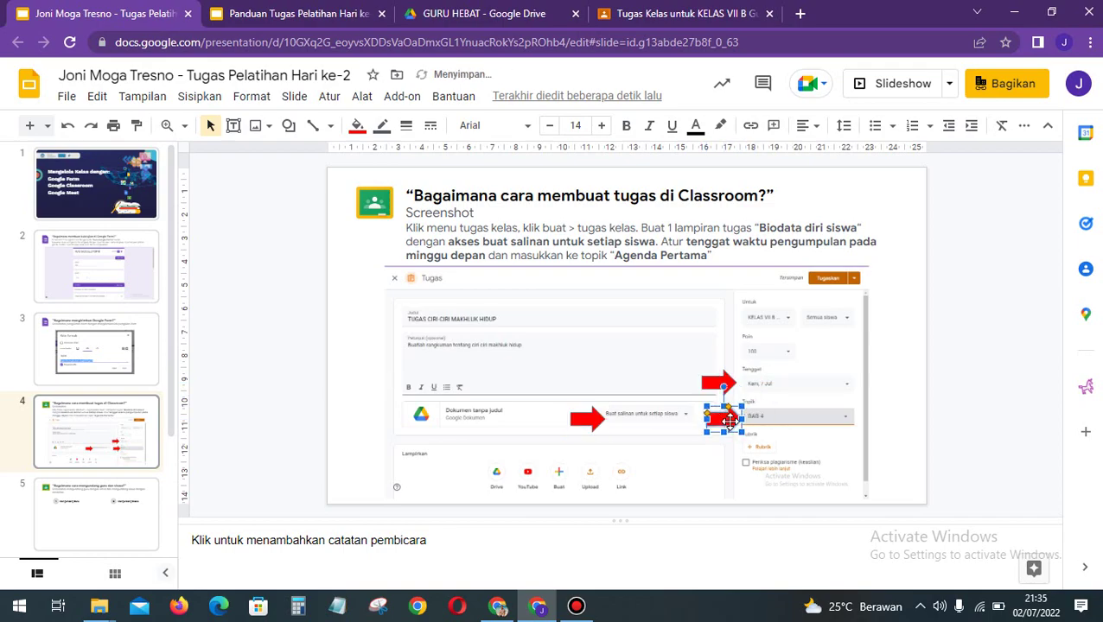
left_click(966, 434)
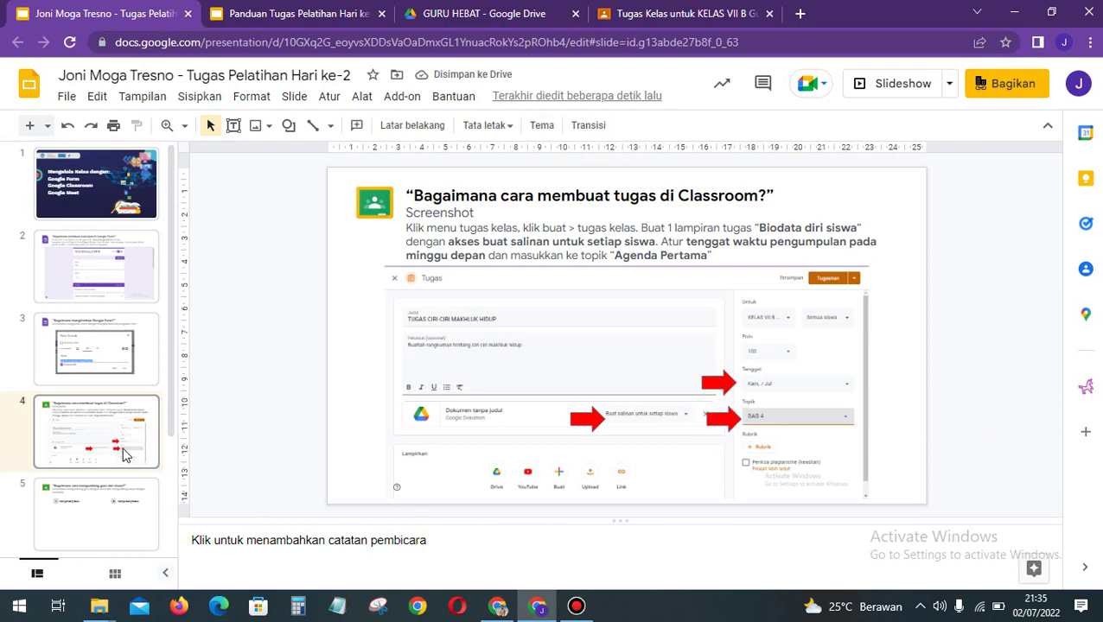
scroll(124, 456, "down", 2)
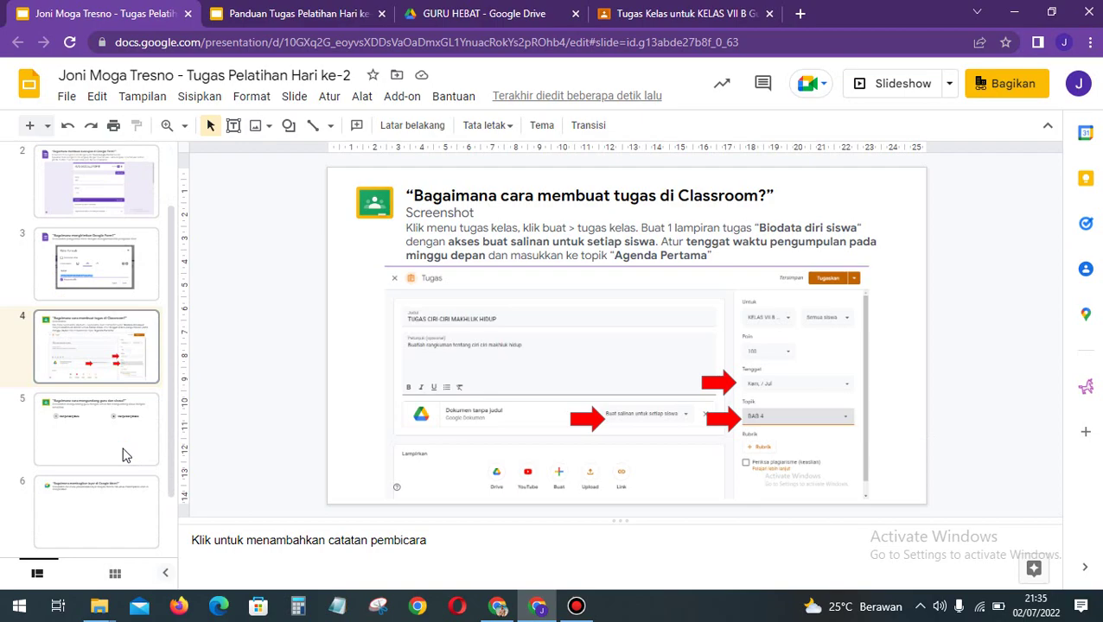
left_click(123, 455)
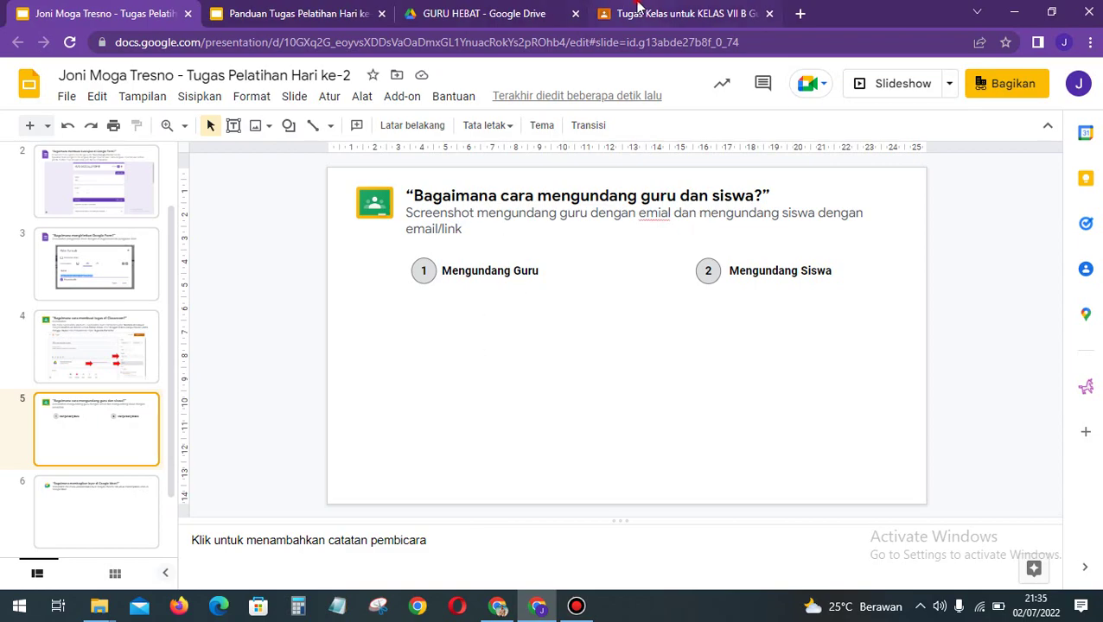
Step: Assign TUGAS CIRI-CIRI MAKHLUK HIDUP to KELAS VII B and open the Anggota member list
left_click(633, 12)
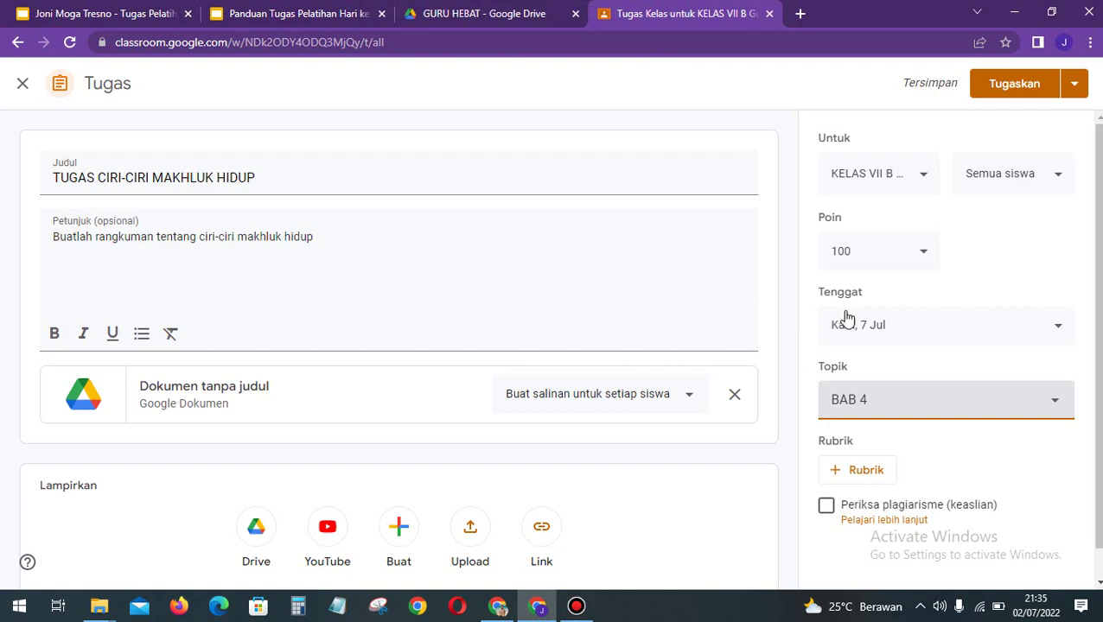
left_click(1015, 94)
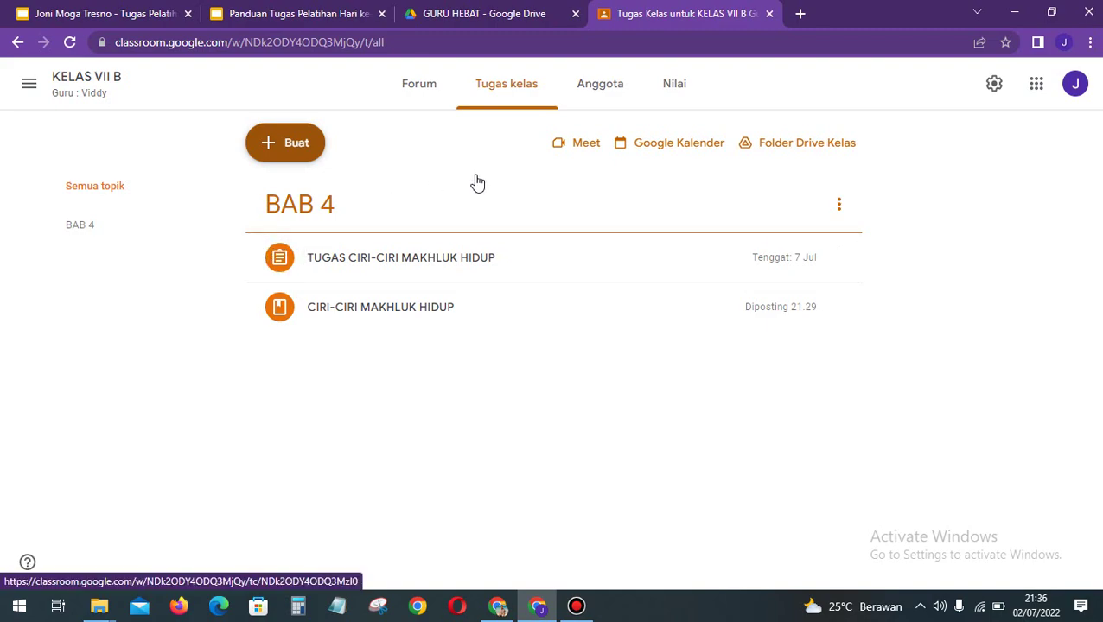
left_click(590, 102)
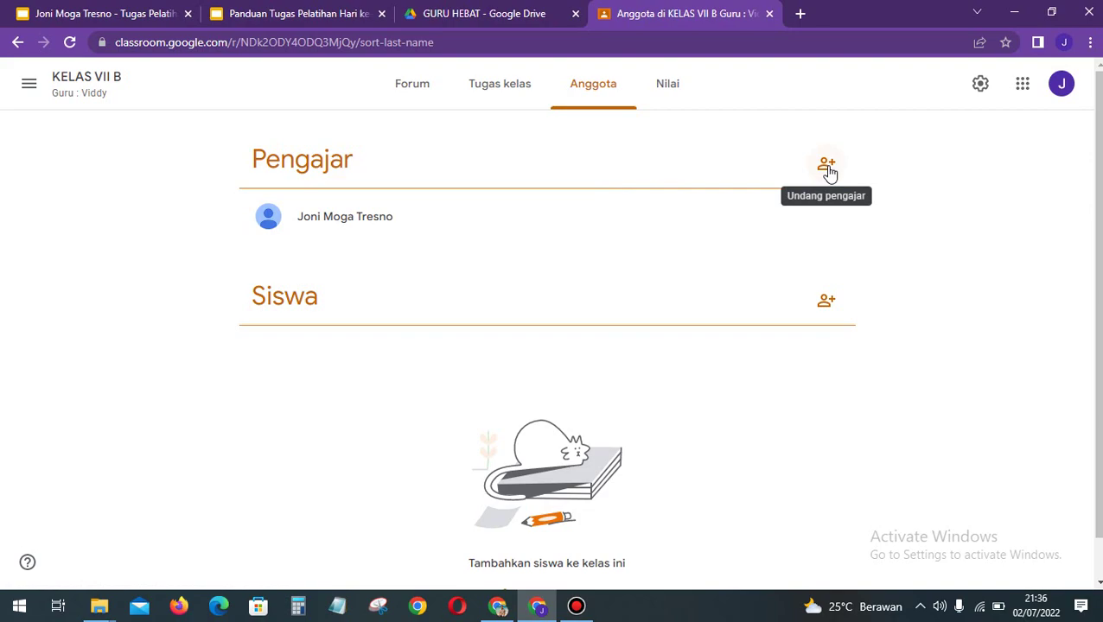
Step: Add the suggested co-teacher account as recipient in the KELAS VII B invite-teacher dialog
left_click(827, 166)
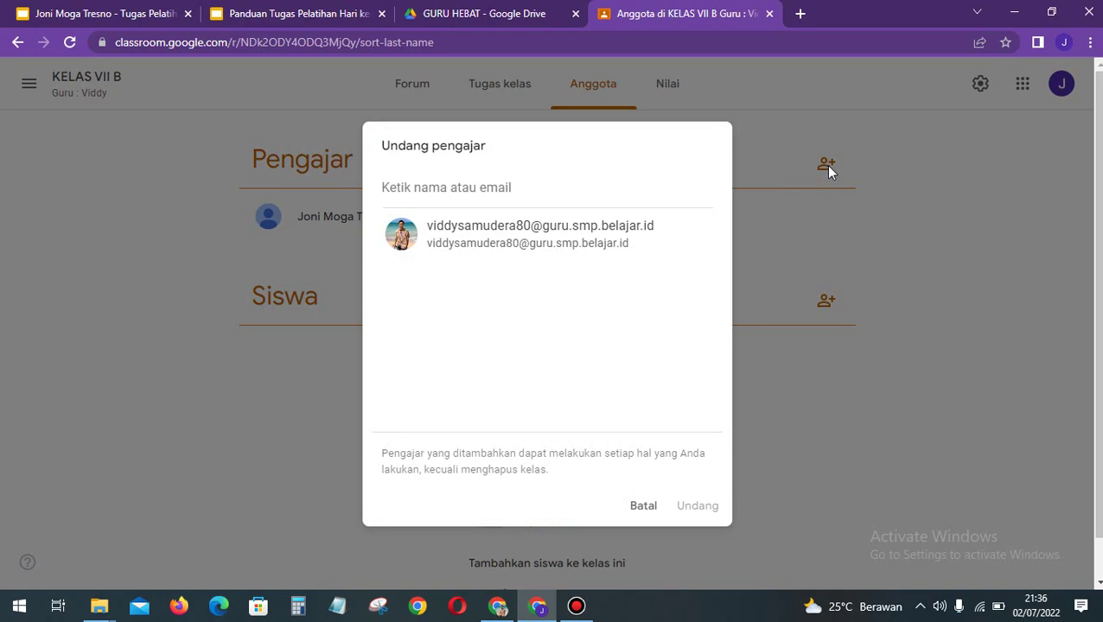
left_click(637, 189)
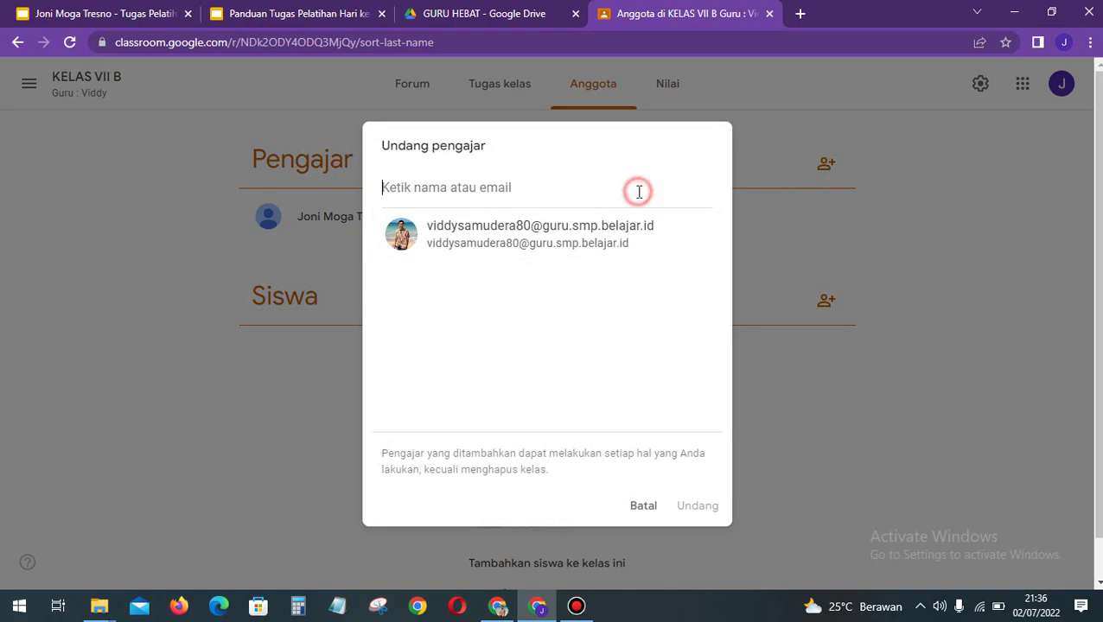
left_click(519, 241)
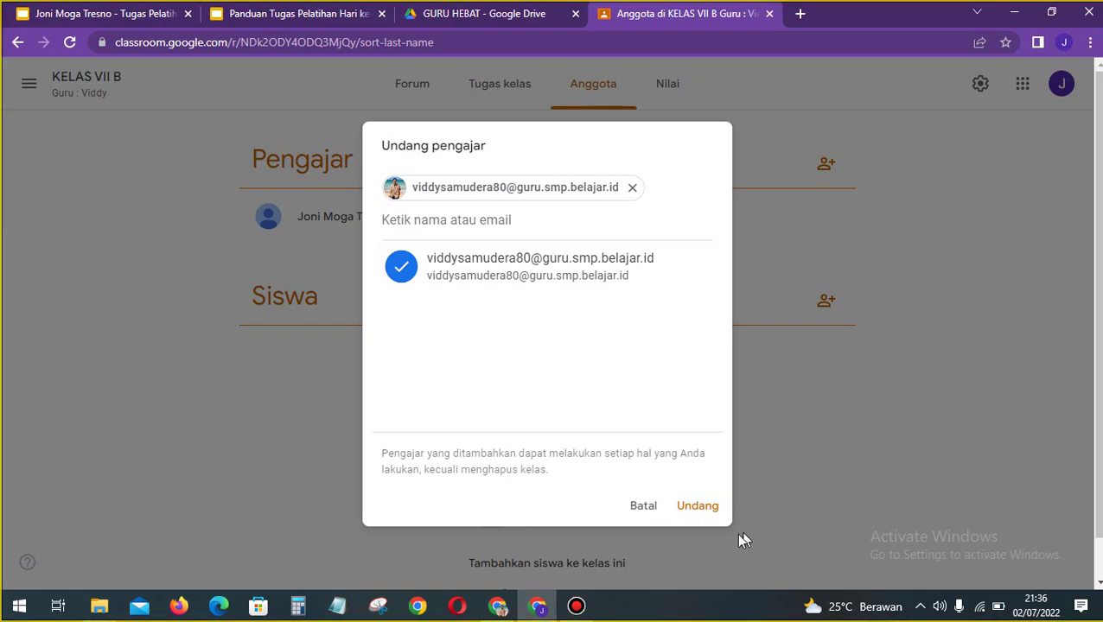
Step: Snip the teacher invitation dialog and go back to the Tugas Pelatihan presentation
key("super+shift+s")
left_click_drag(739, 534, 355, 116)
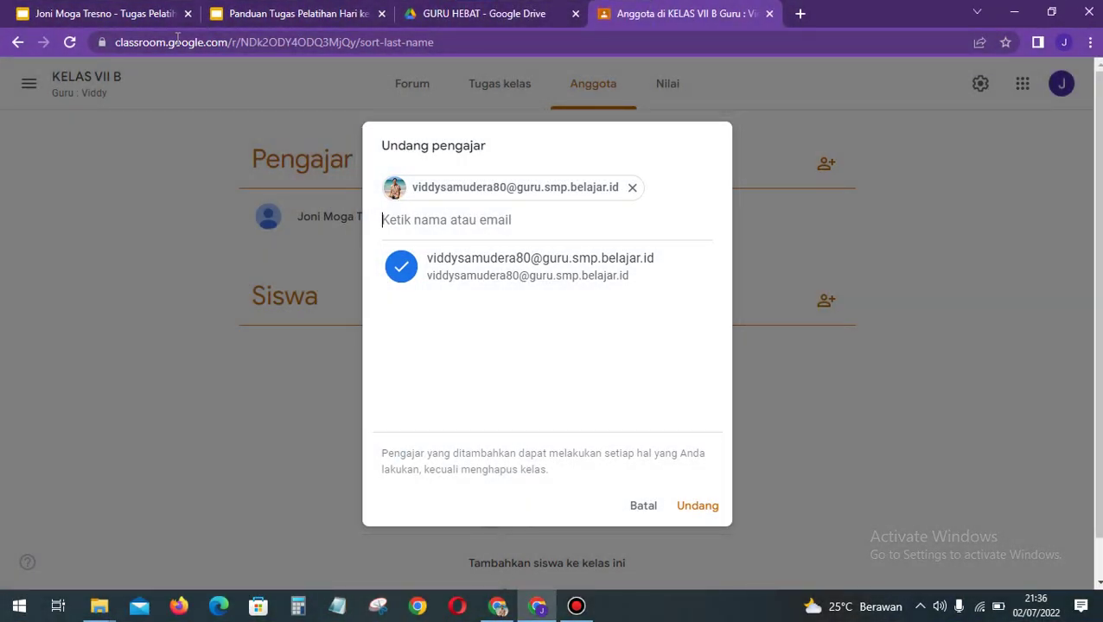
left_click(126, 12)
Step: Paste the teacher-invitation snip under Mengundang Guru on slide 5, then cancel the Classroom invite unsent
left_click(458, 373)
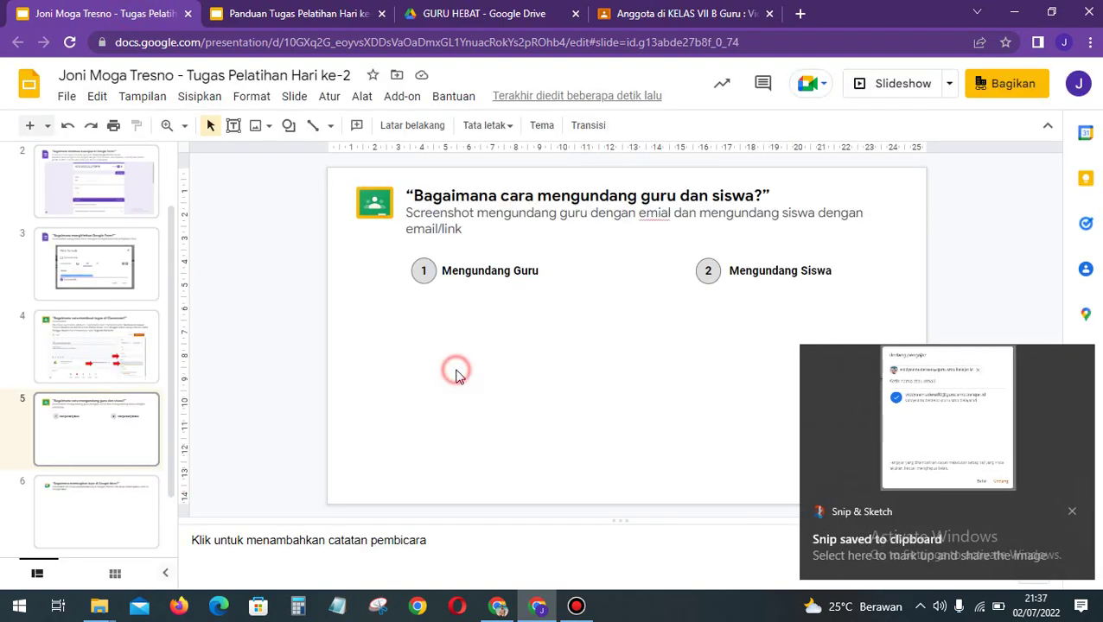
key("ctrl+v")
left_click_drag(449, 367, 497, 367)
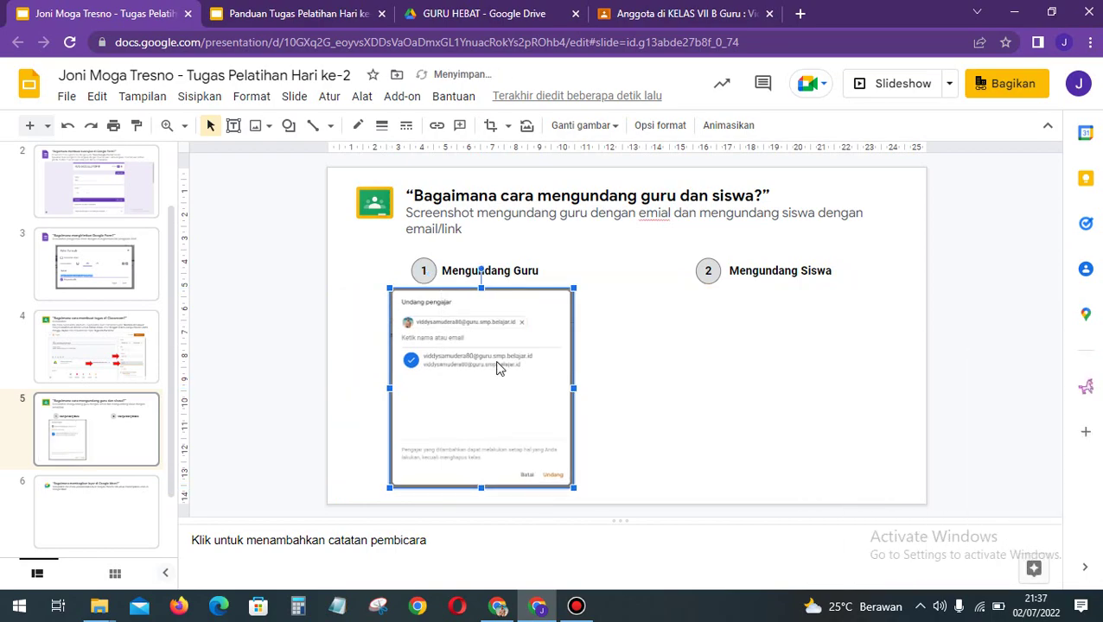
left_click(632, 17)
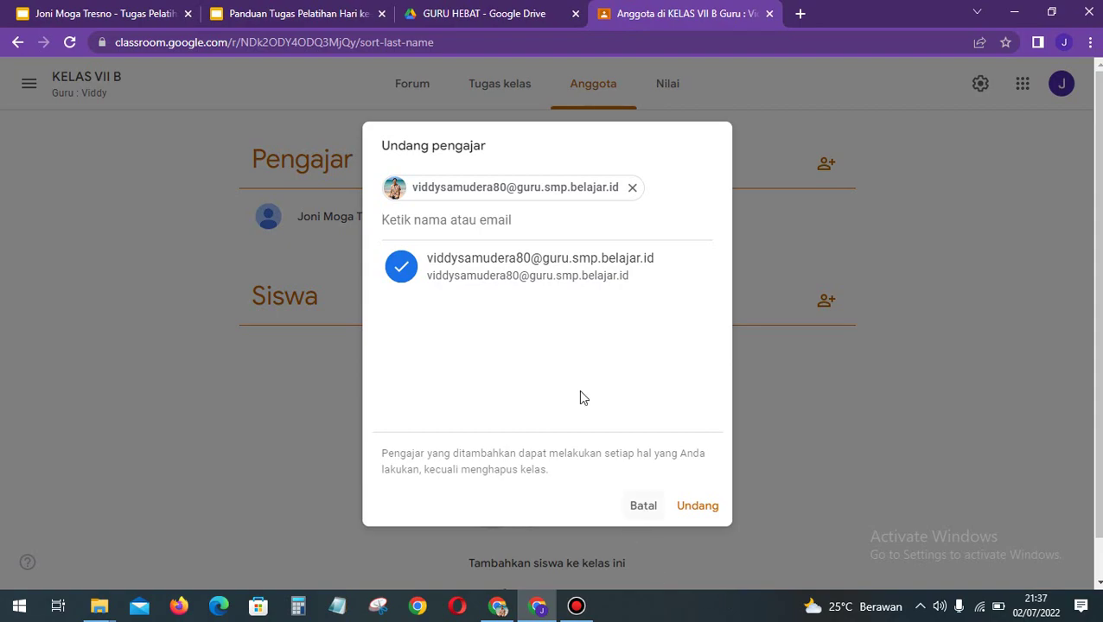
left_click(650, 508)
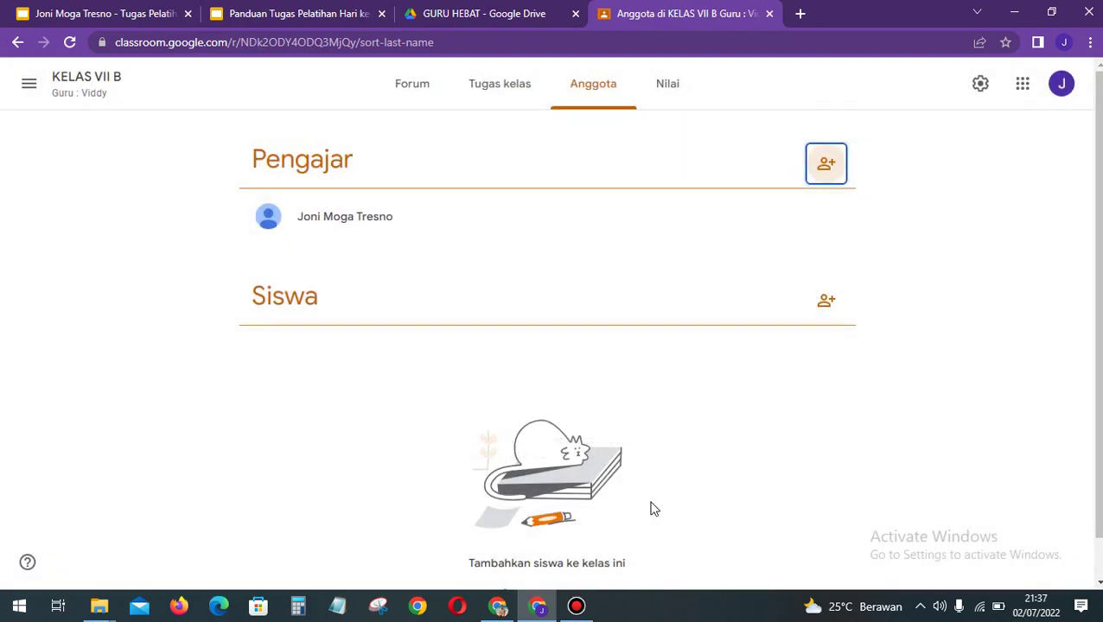
Step: Search a student by name, add the suggested account, and snip the Undang siswa dialog
left_click(832, 316)
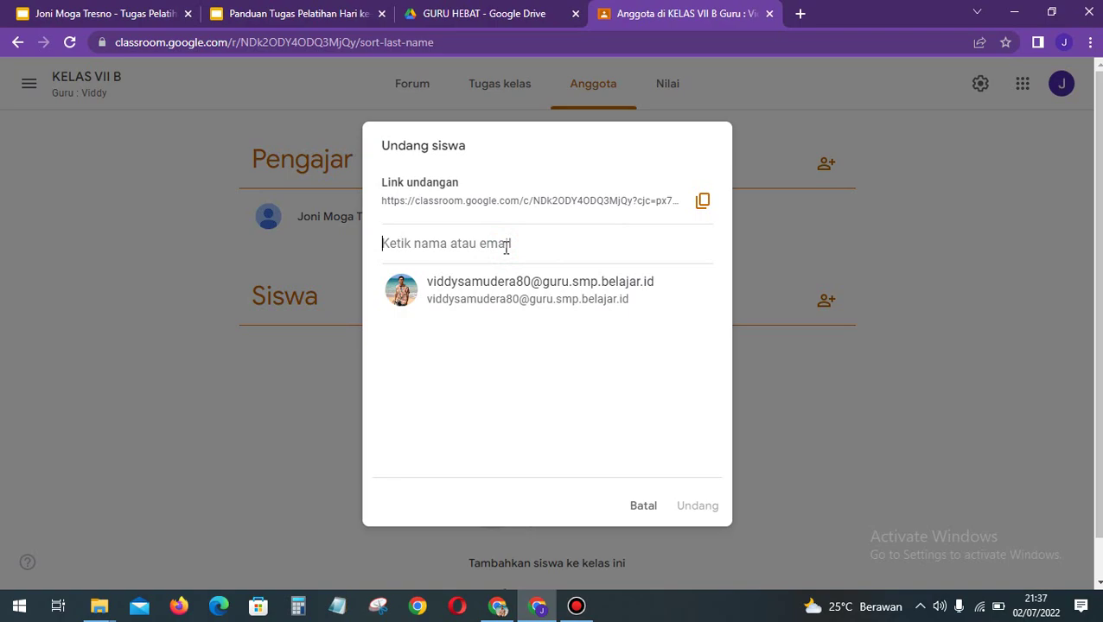
type("viddy")
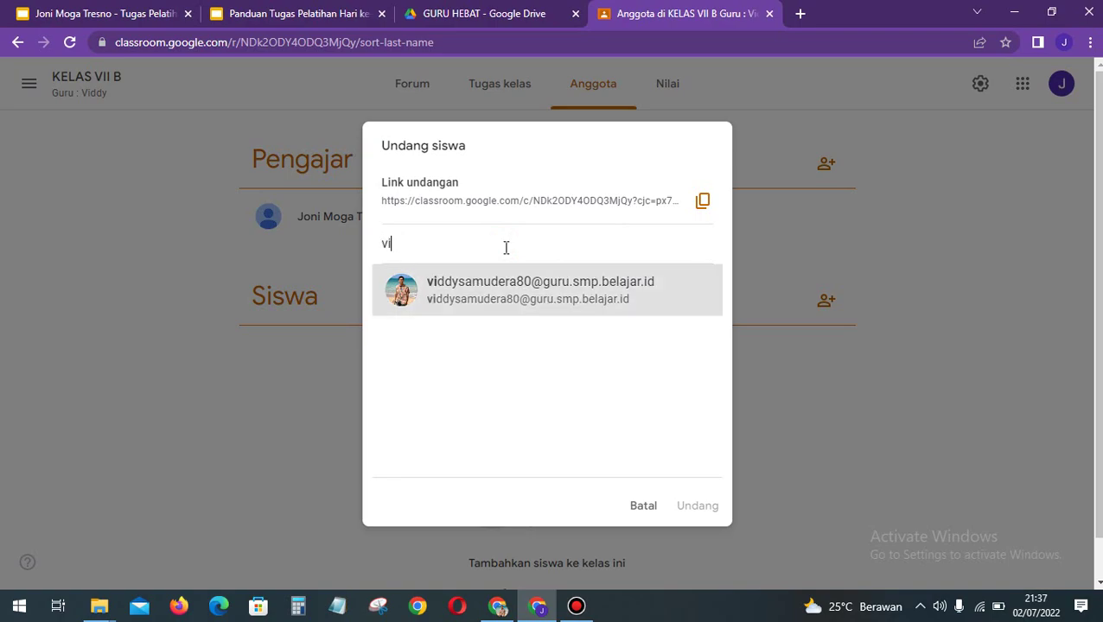
left_click(525, 294)
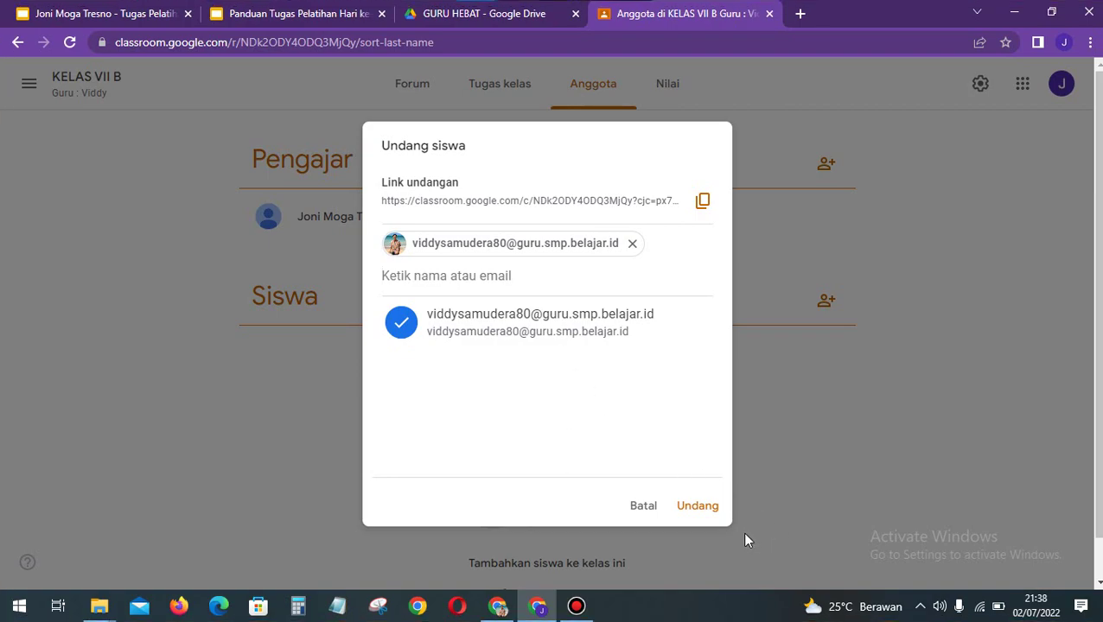
key("super+shift+s")
mouse_move(741, 531)
left_mouse_down()
mouse_move(325, 66)
mouse_move(355, 116)
left_mouse_up()
Step: Paste the student-invitation snip under Mengundang Siswa on slide 5, then return to the Classroom invite dialog
left_click(128, 7)
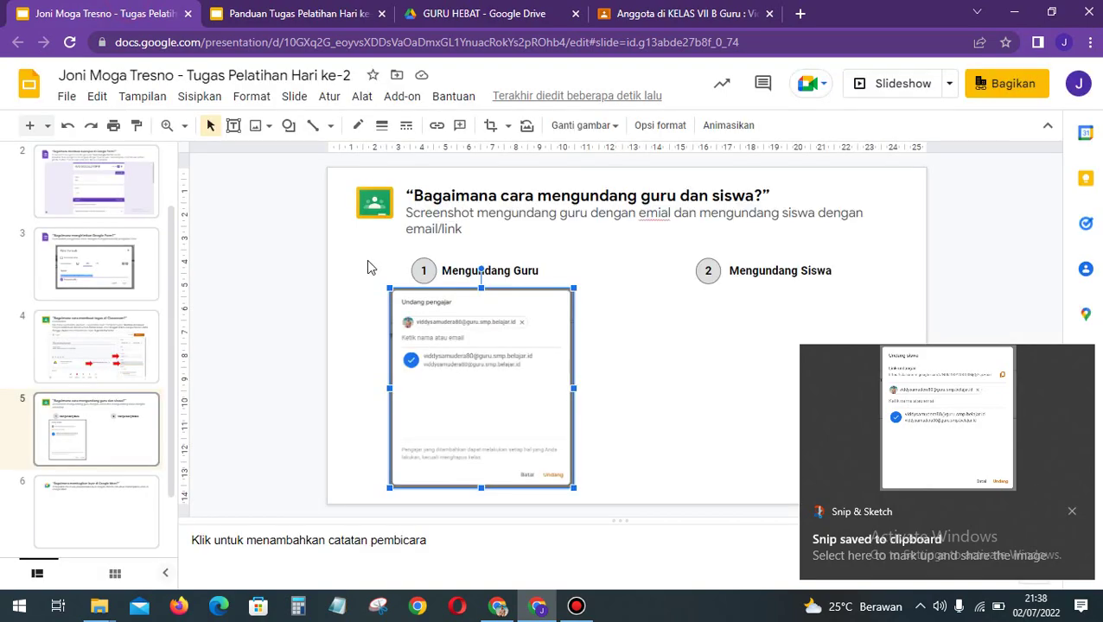
left_click(707, 410)
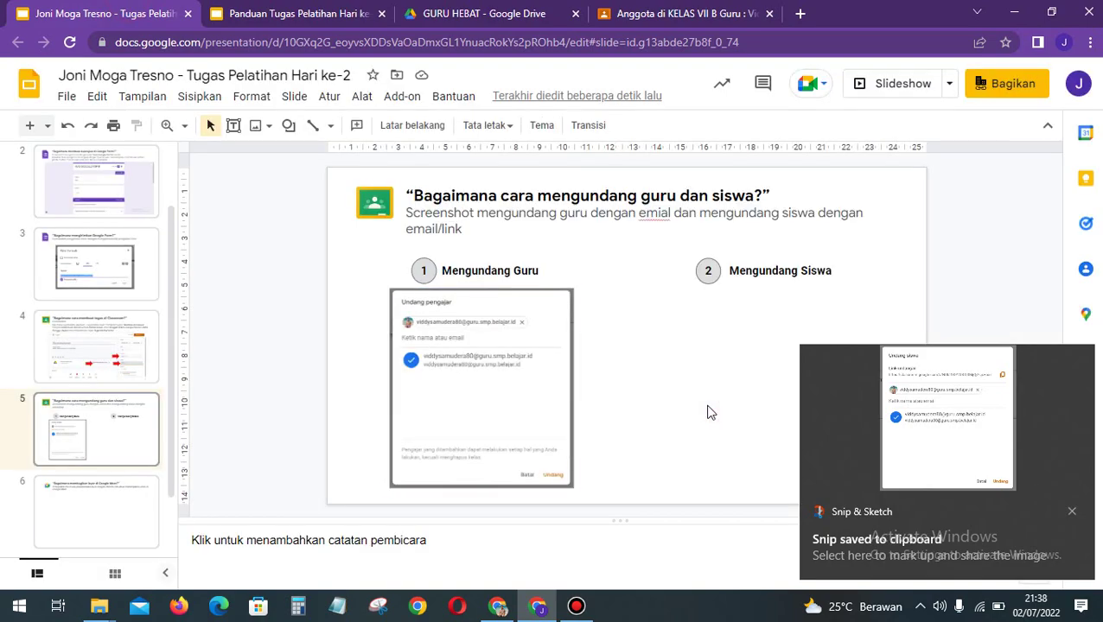
key("ctrl+v")
mouse_move(707, 411)
left_mouse_down()
mouse_move(708, 399)
mouse_move(788, 395)
left_mouse_up()
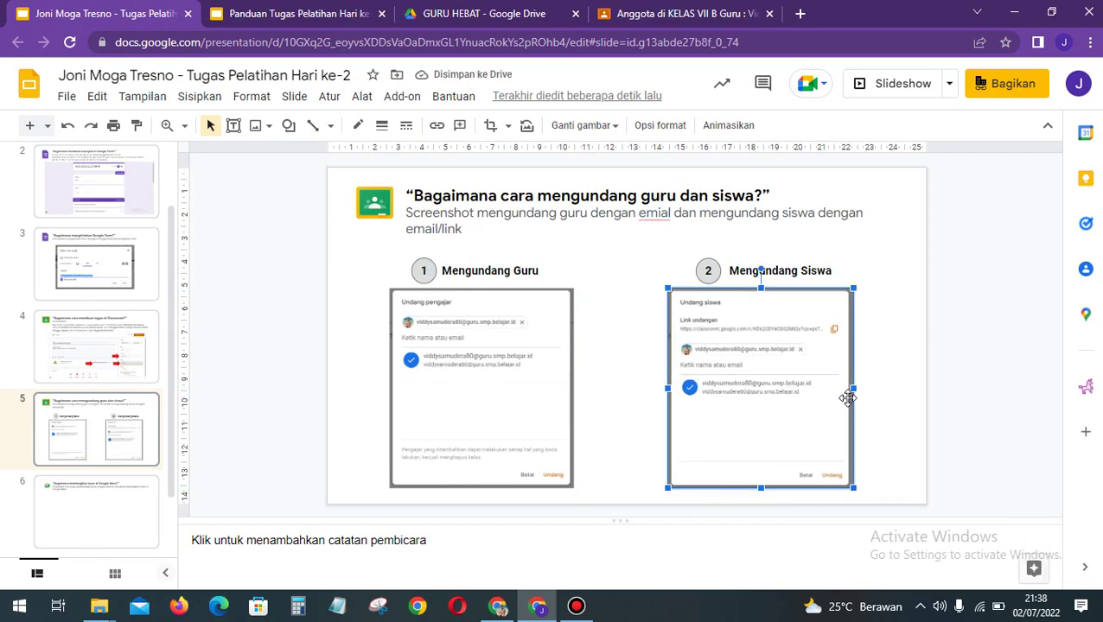
left_click(938, 406)
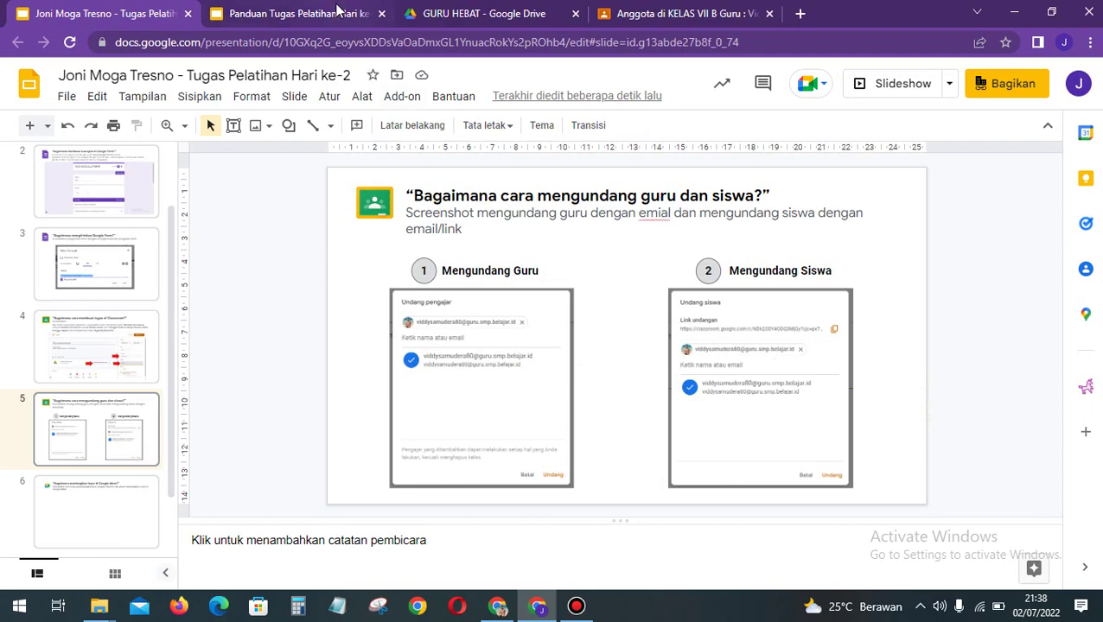
left_click(692, 15)
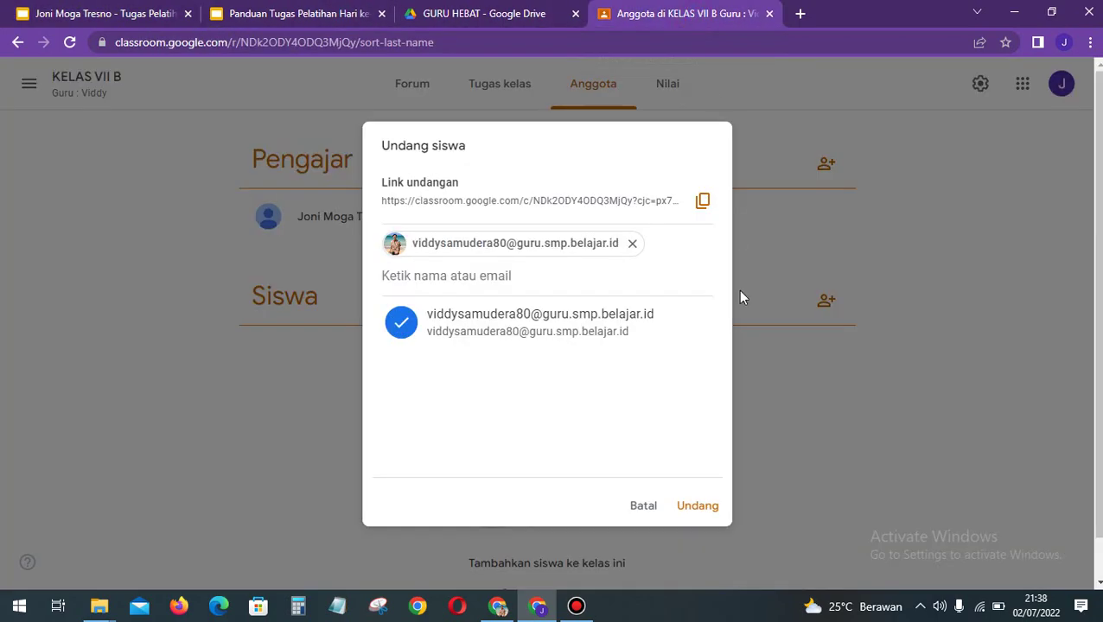
Step: Cancel the student invitation and open the KELAS VII B Nilai gradebook via Tugas kelas
left_click(643, 508)
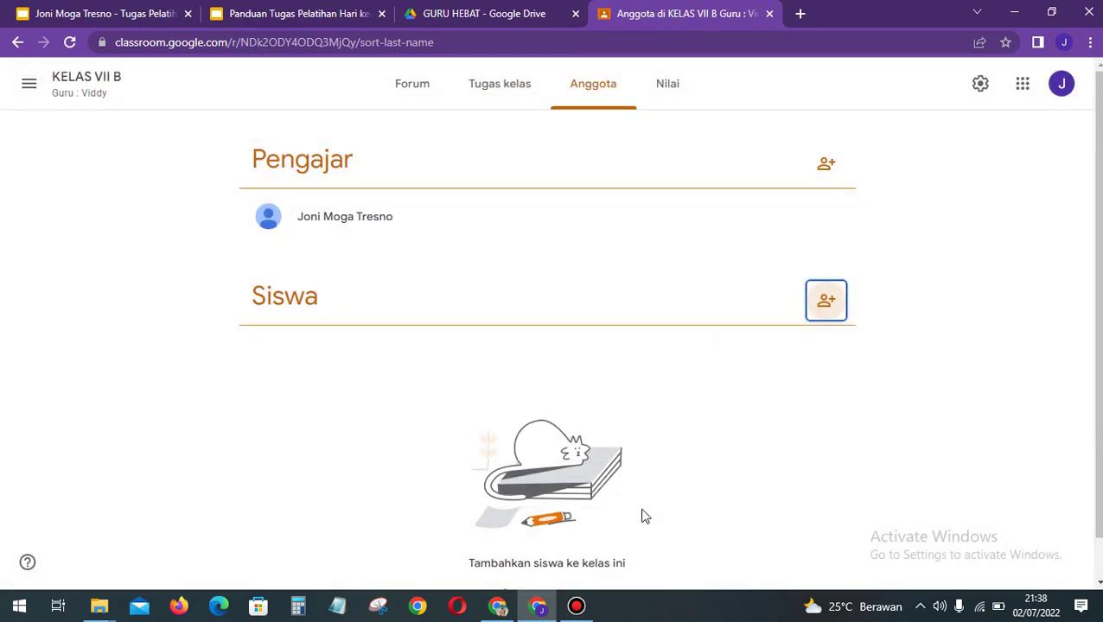
left_click(505, 95)
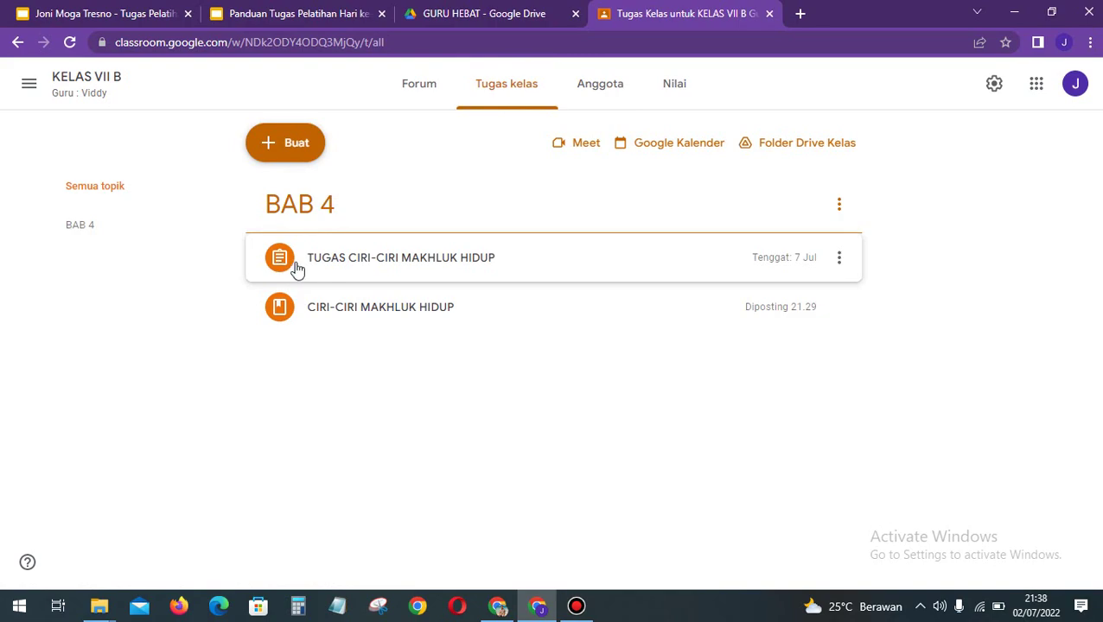
left_click(679, 88)
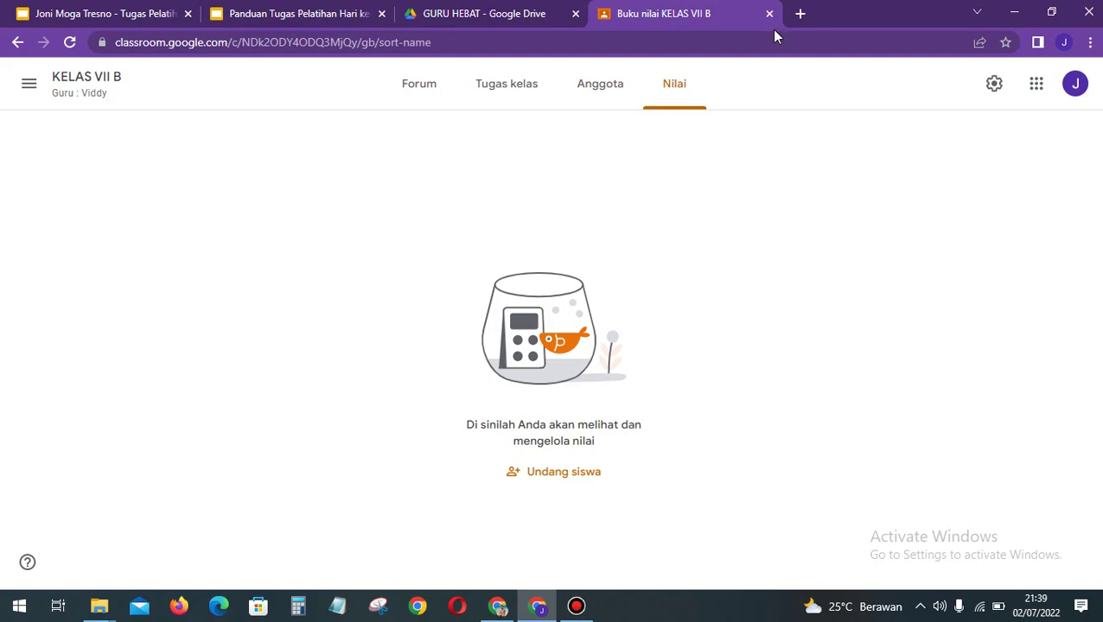
Step: Preview slide 6 on Meet screen sharing, then open the KELAS VII B Forum stream
left_click(130, 23)
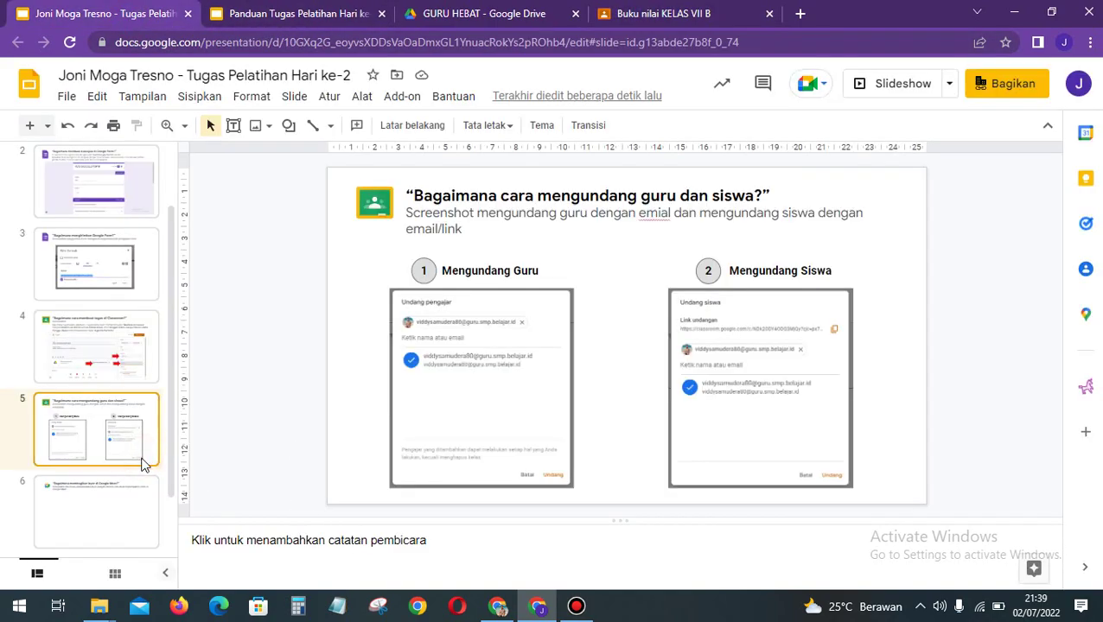
key("Down")
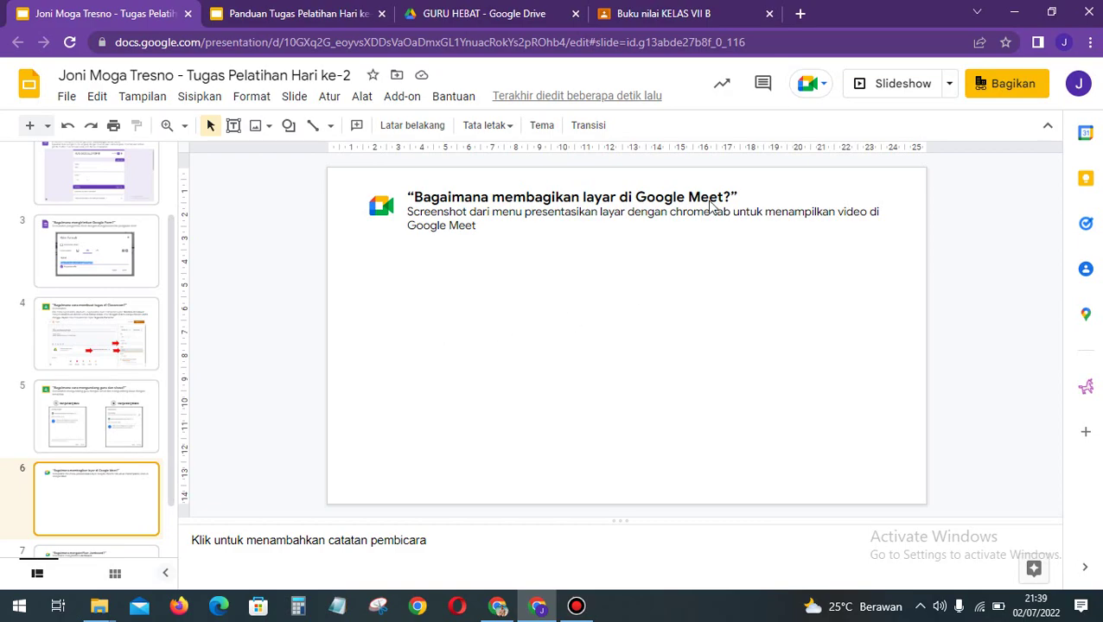
left_click(699, 16)
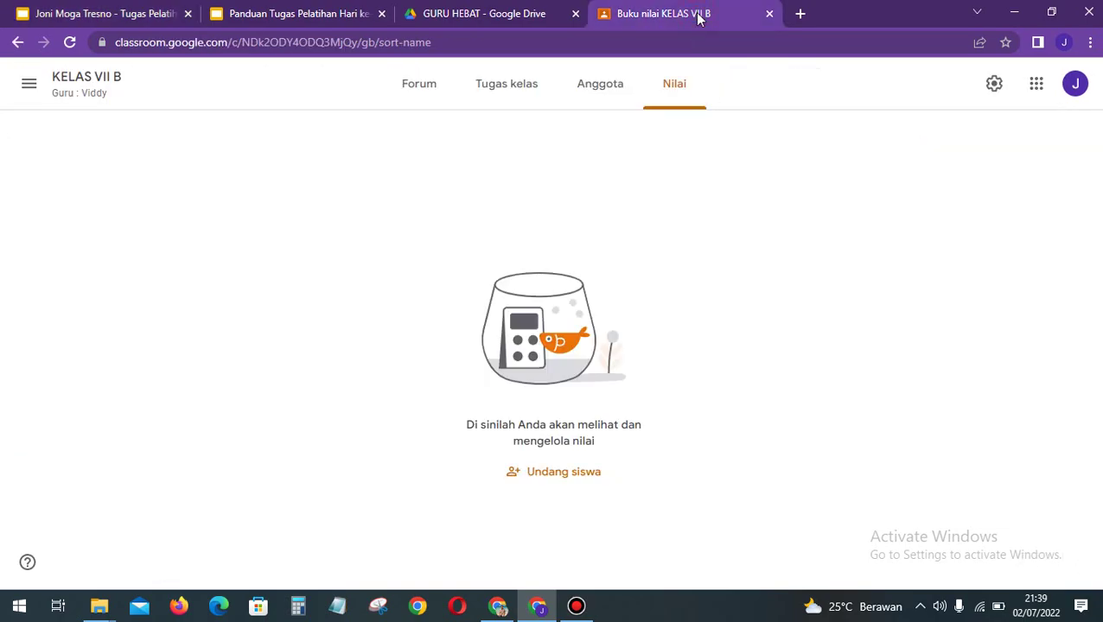
left_click(420, 97)
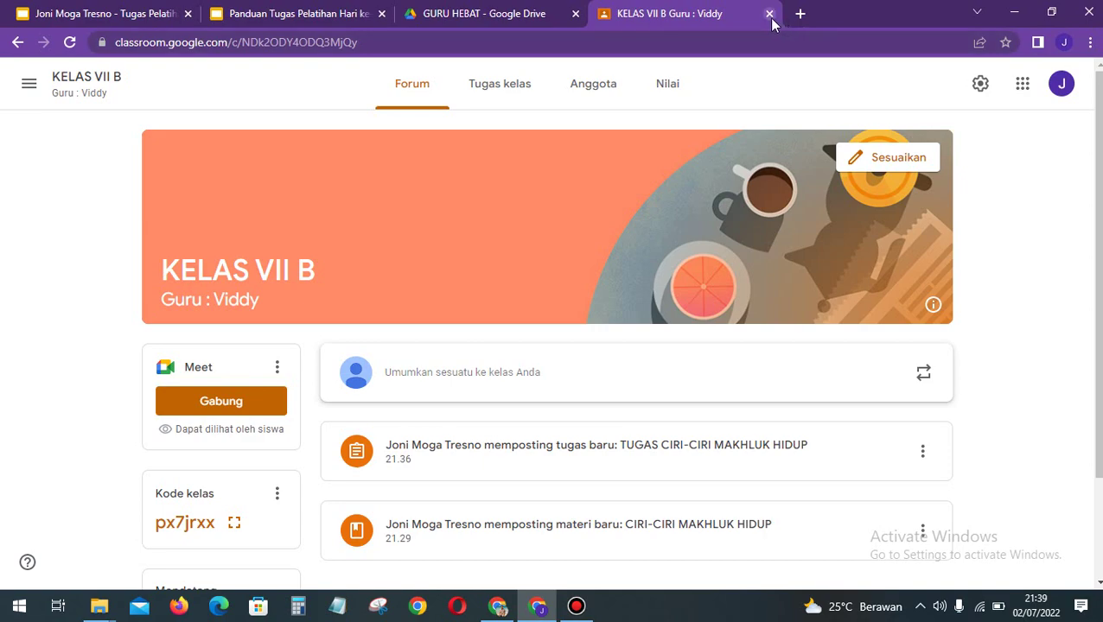
Step: Close Classroom and start an instant Google Meet meeting from a new tab via Google apps
left_click(770, 14)
left_click(602, 19)
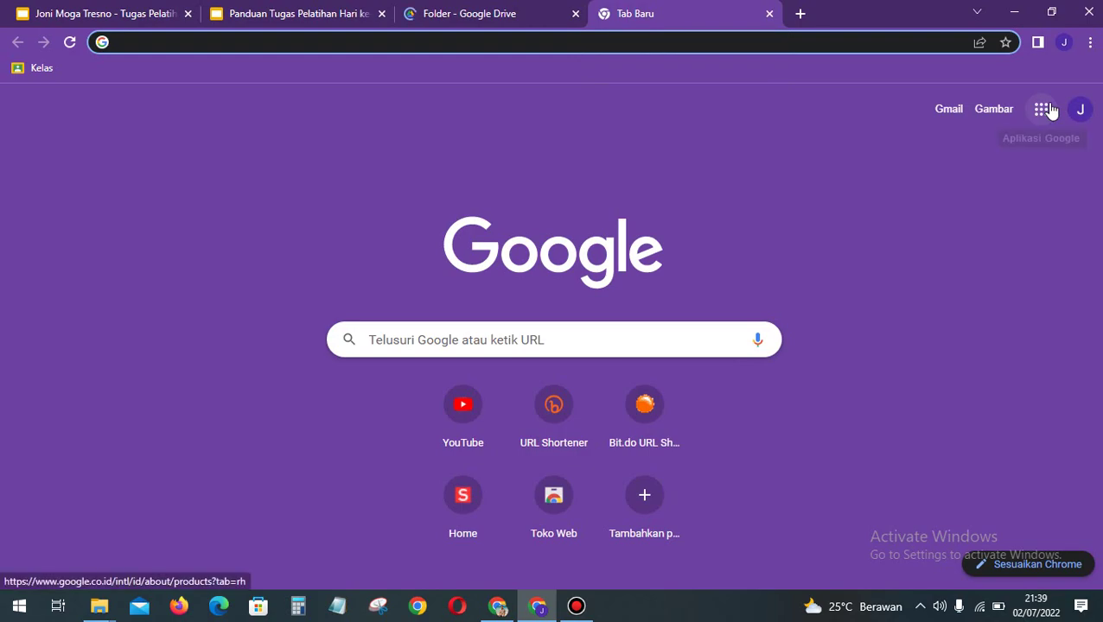
left_click(1046, 109)
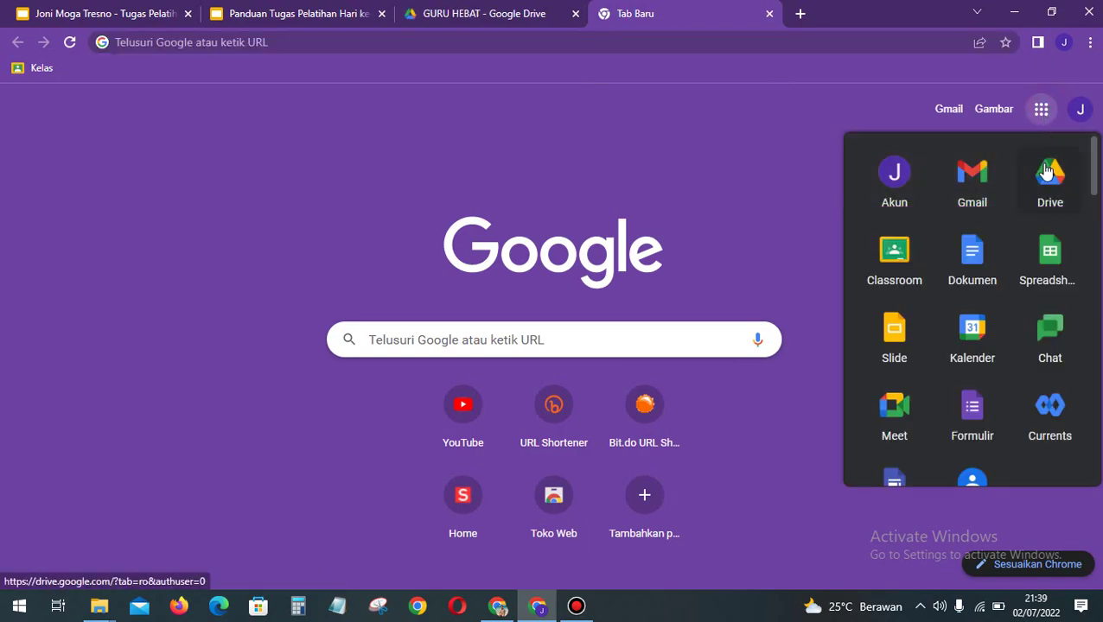
left_click(905, 416)
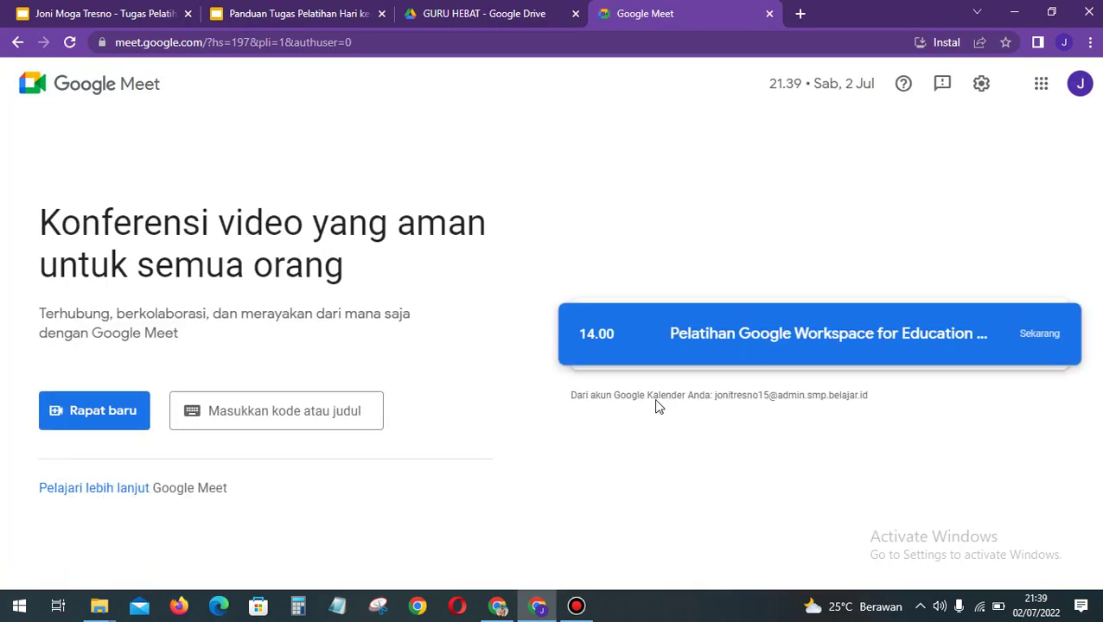
left_click(130, 419)
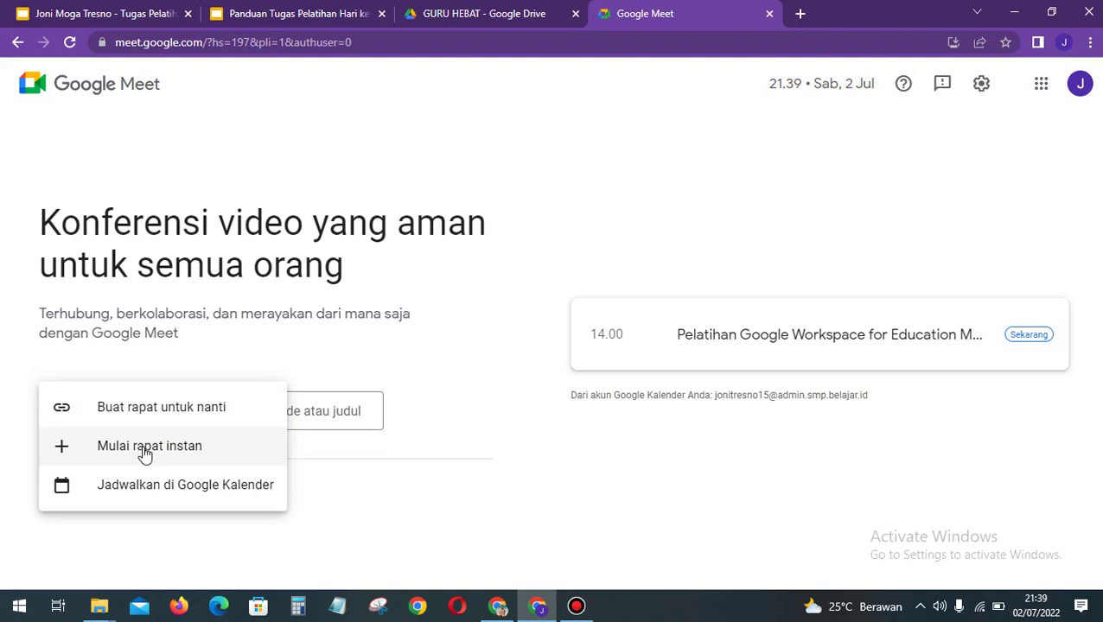
left_click(145, 448)
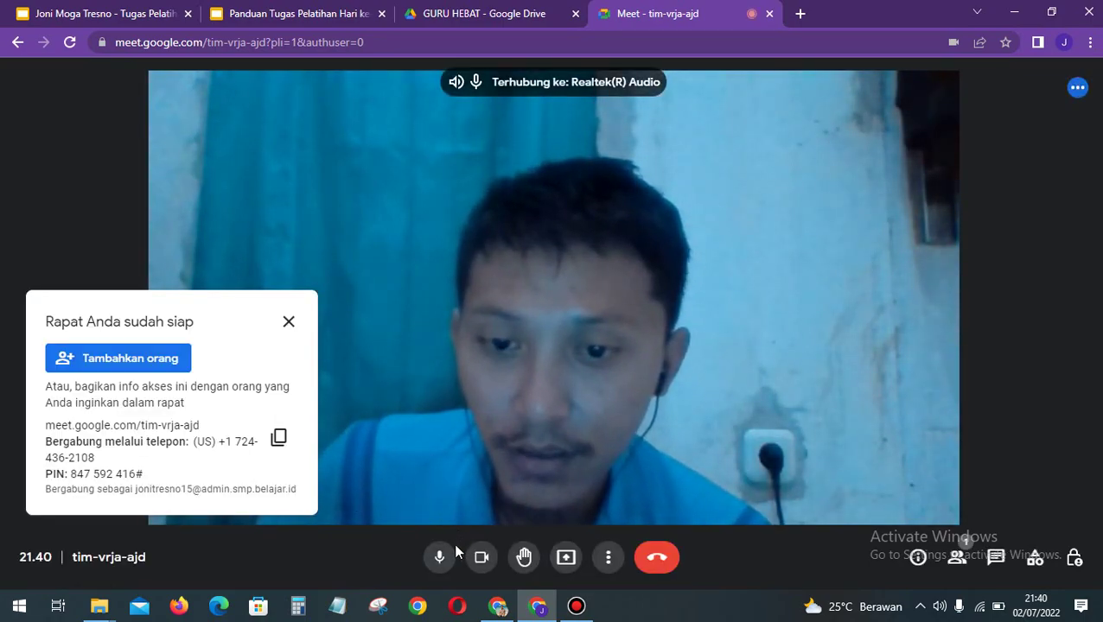
Step: Mute the microphone and switch the camera off in the Meet meeting
left_click(441, 557)
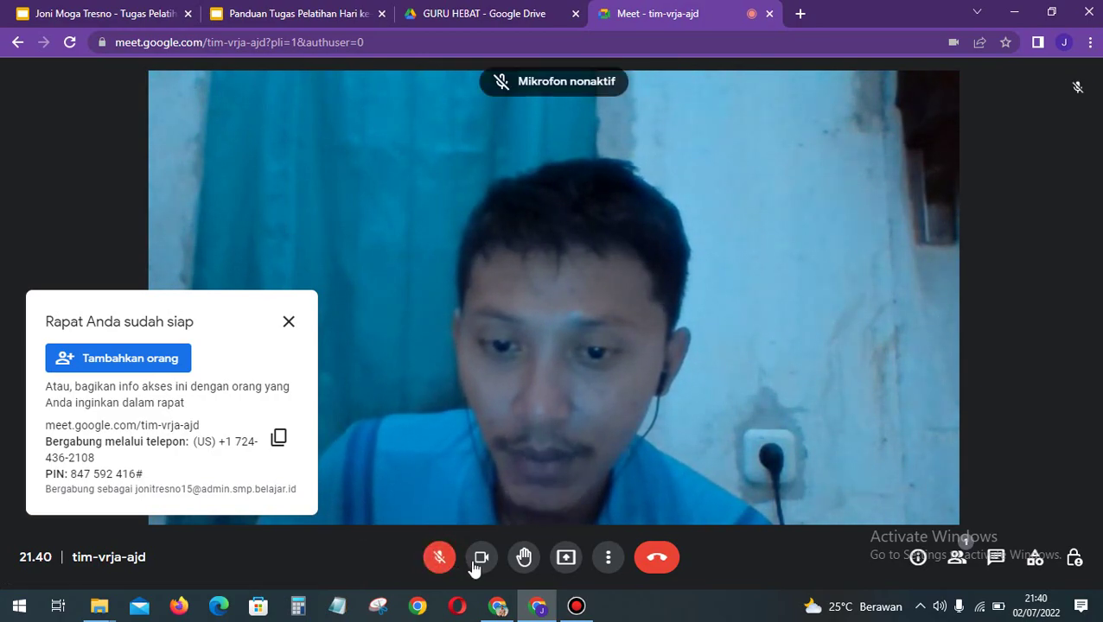
left_click(481, 560)
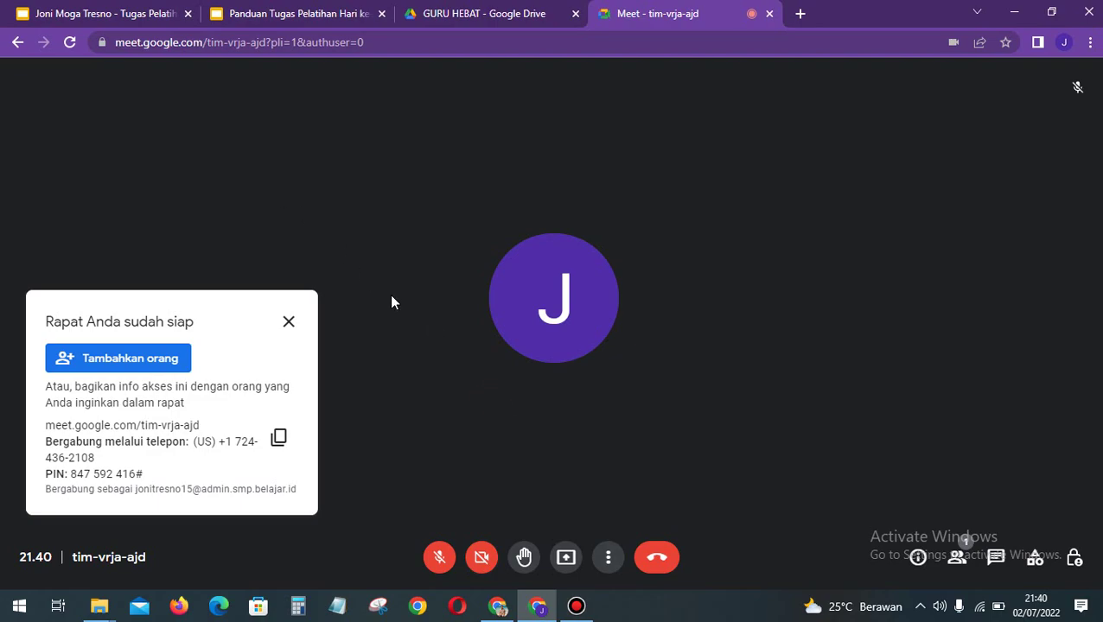
Step: Check the reference guide's slide on screen sharing
left_click(266, 21)
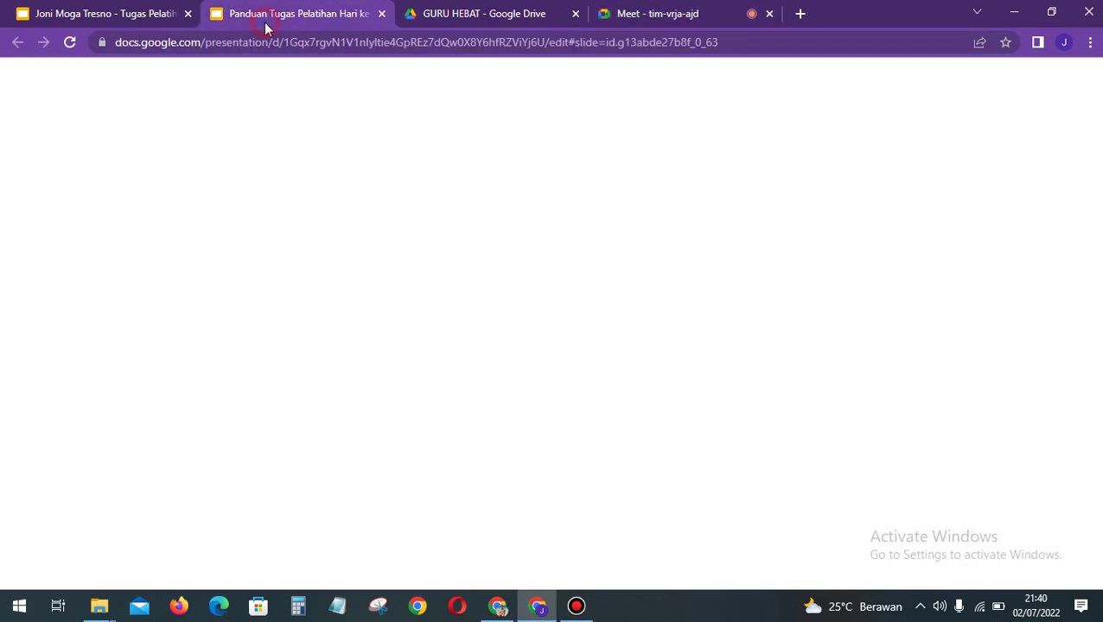
left_click(114, 543)
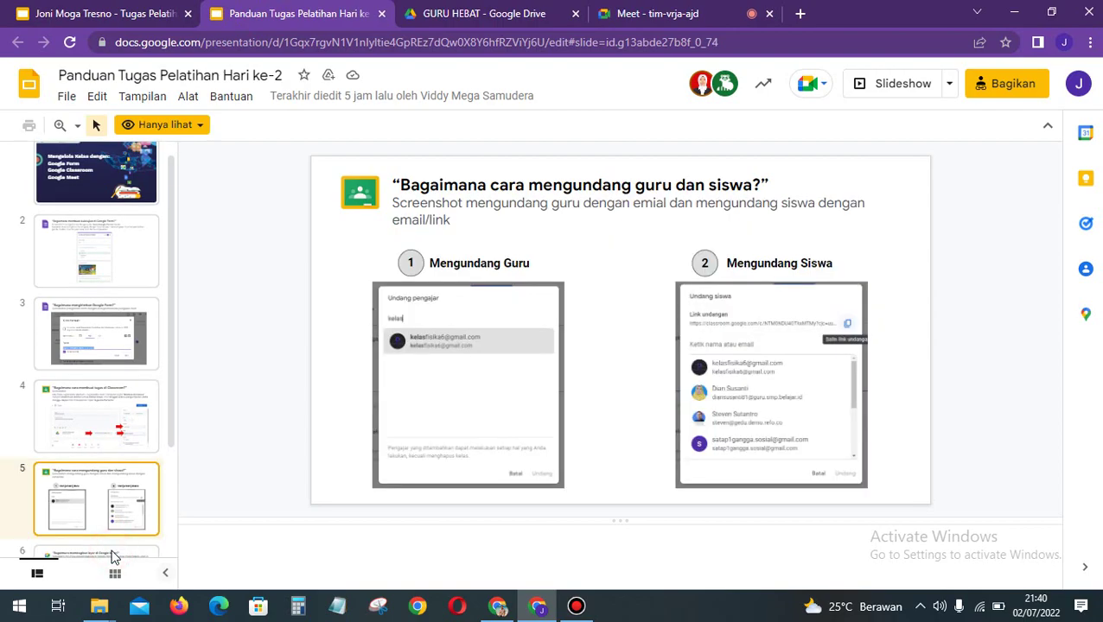
left_click(113, 555)
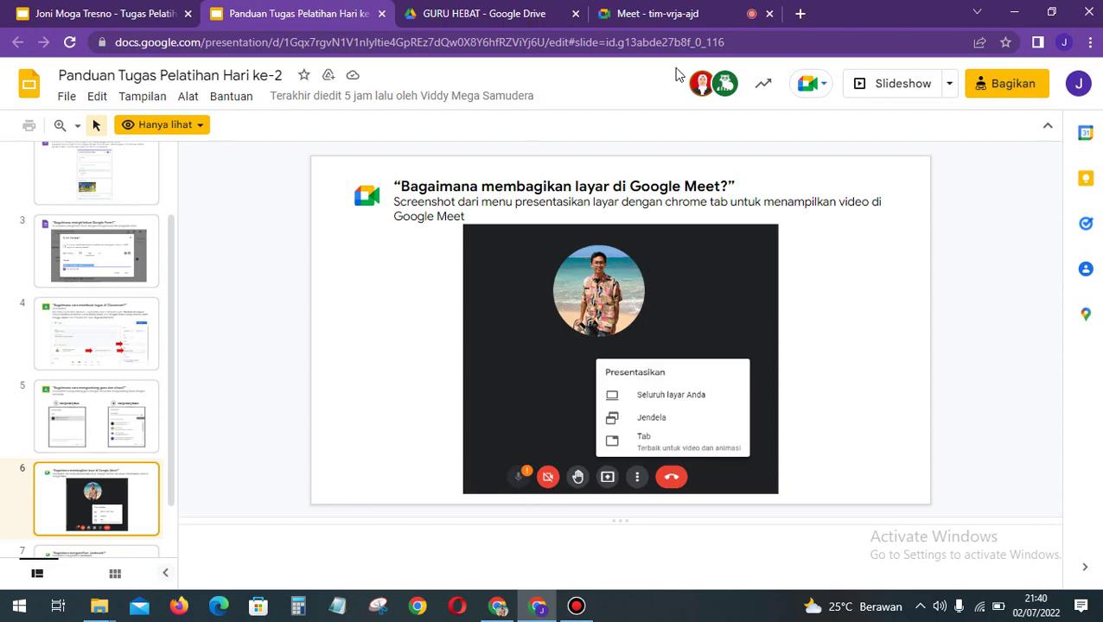
Step: Snip the meeting view showing Meet's Presentasikan options
left_click(676, 13)
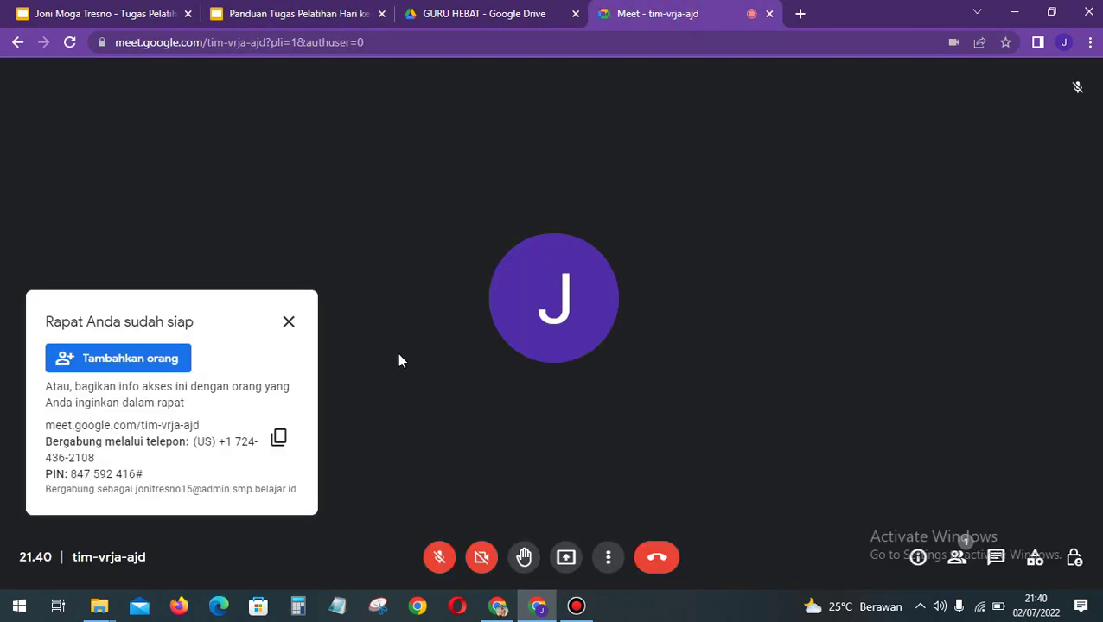
left_click(566, 560)
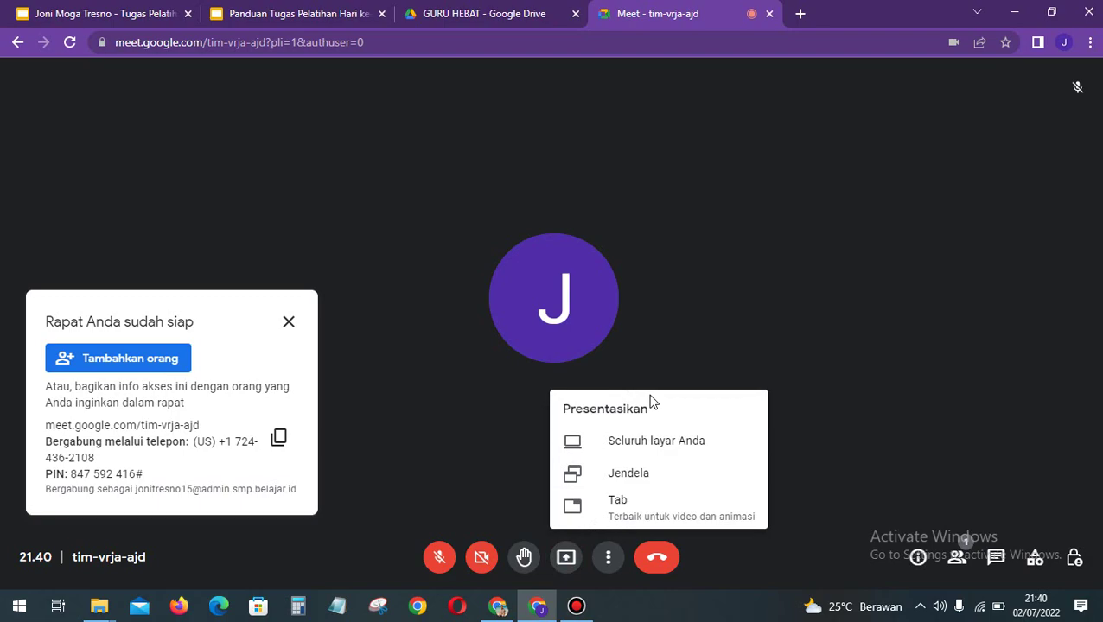
key("super+shift+s")
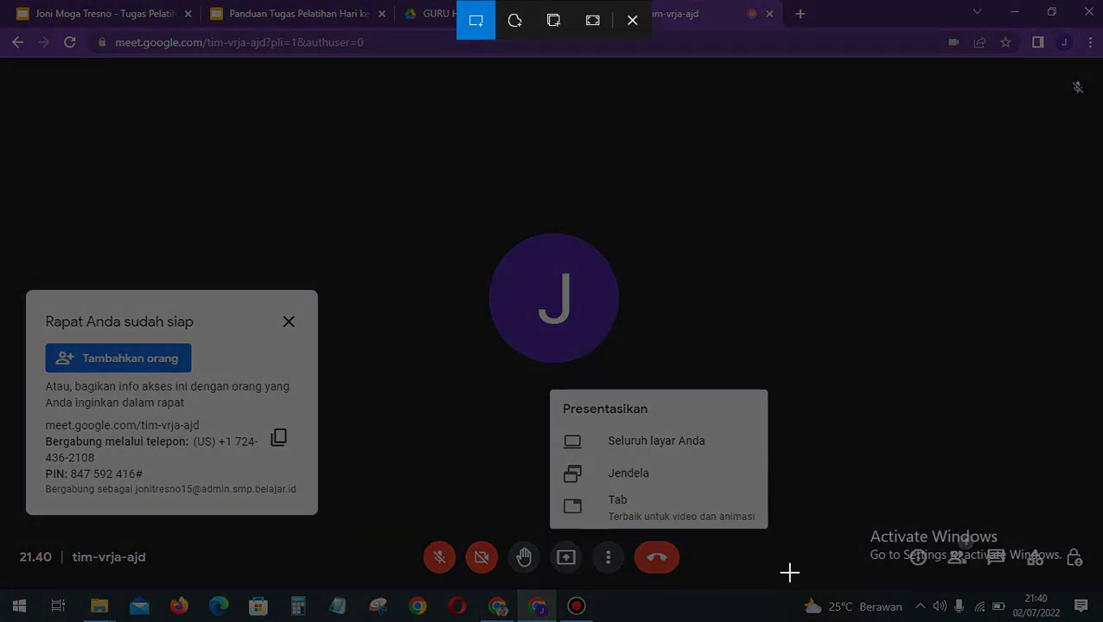
mouse_move(794, 585)
left_mouse_down()
mouse_move(412, 374)
mouse_move(377, 185)
left_mouse_up()
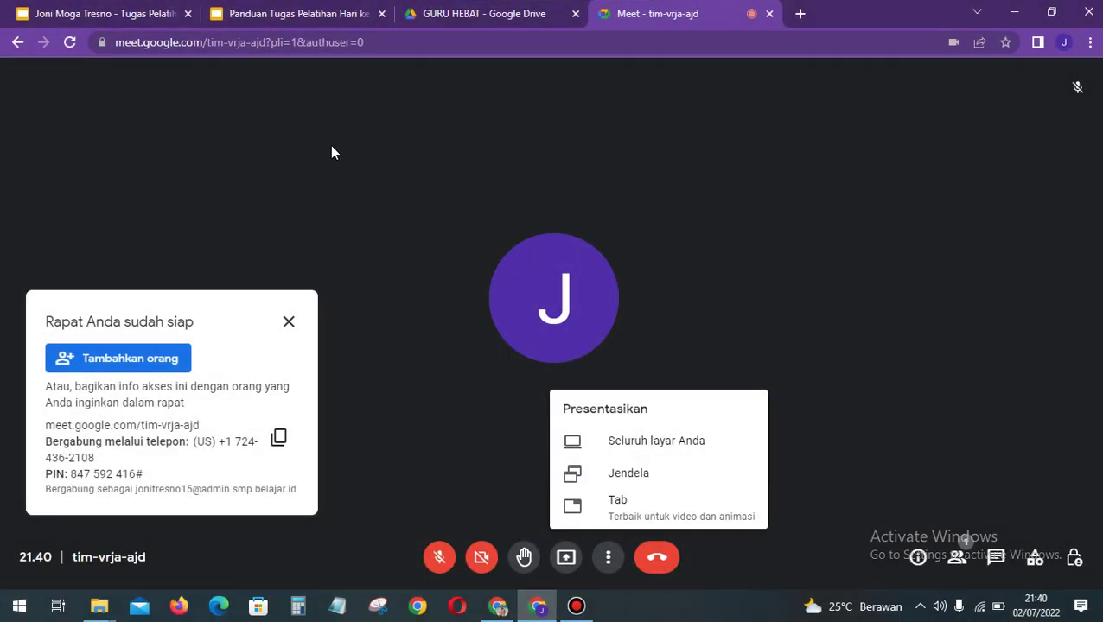
Step: Paste the Meet snip onto slide 6 below its title, then return to the meeting
left_click(104, 14)
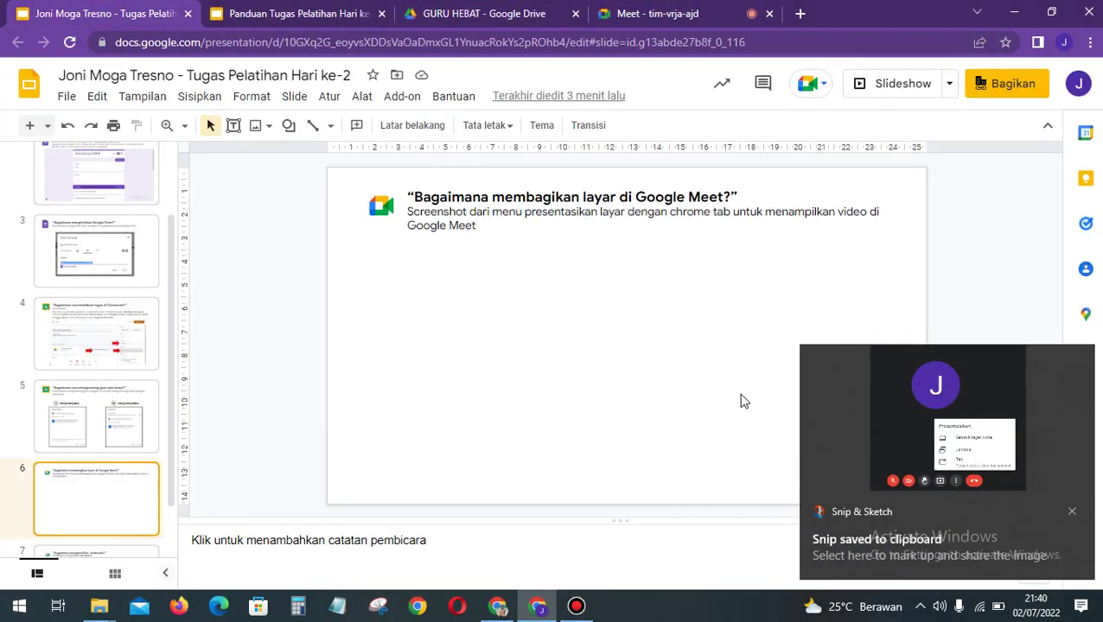
key("ctrl+v")
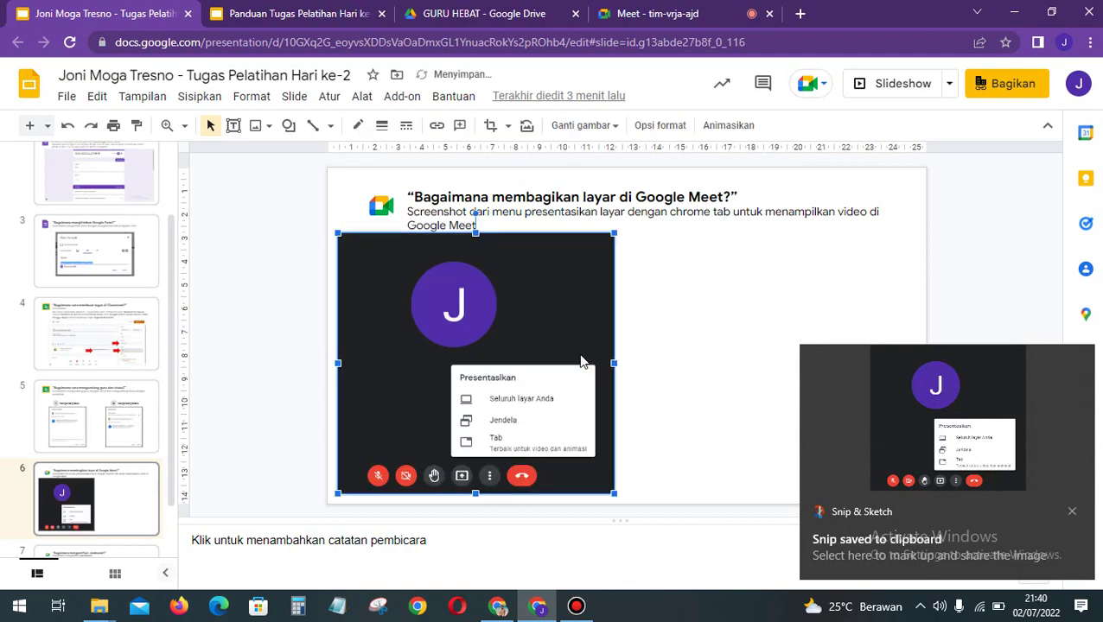
left_click_drag(557, 353, 735, 364)
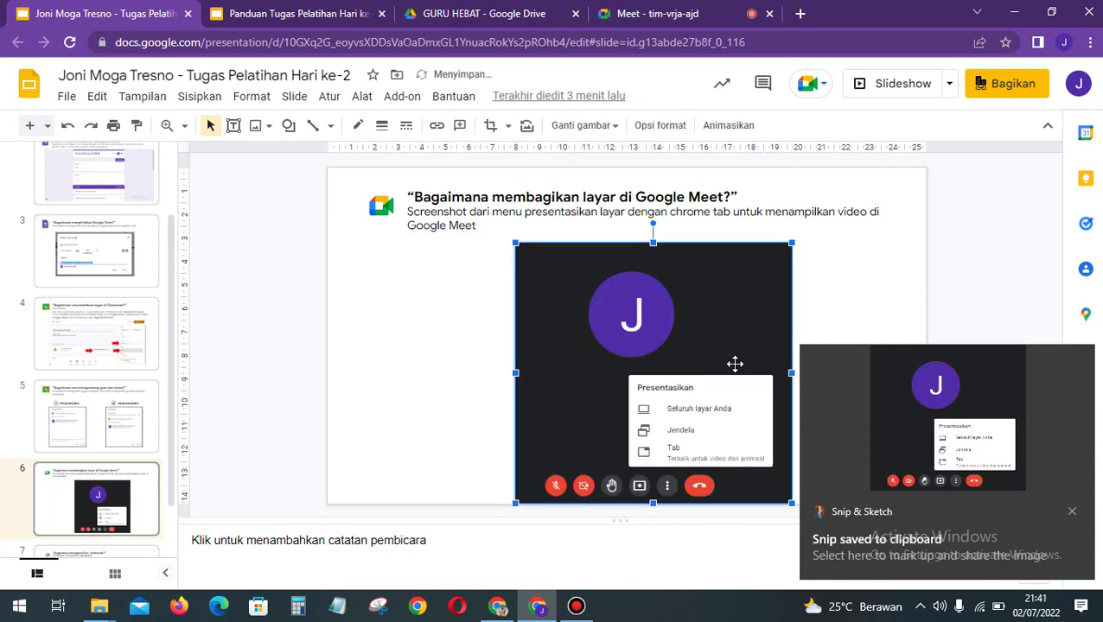
key("Up")
key("Left")
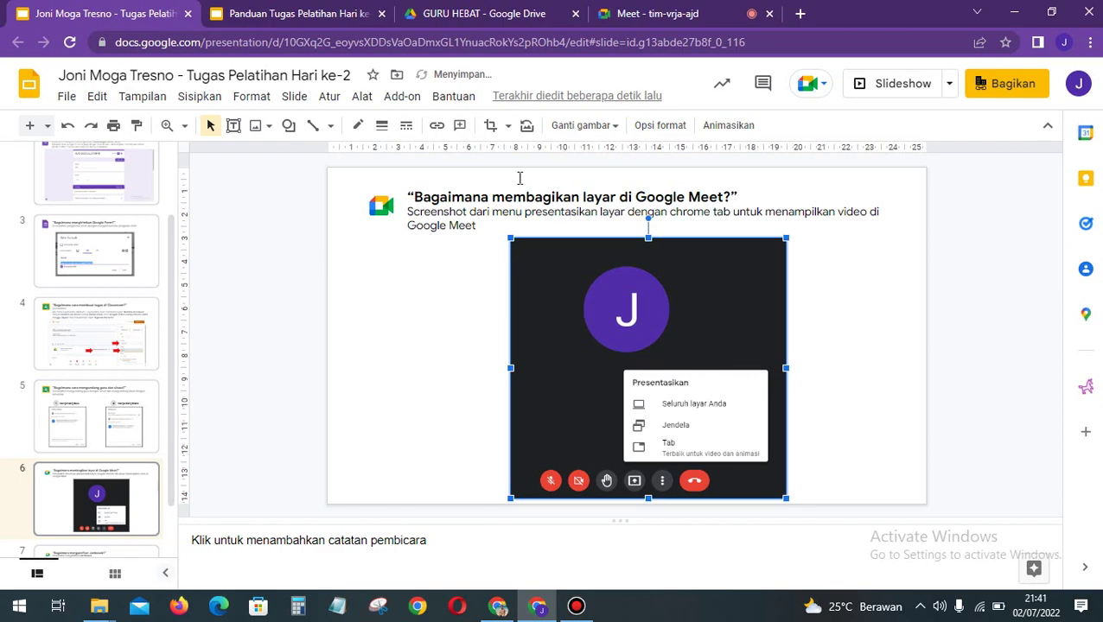
left_click(639, 14)
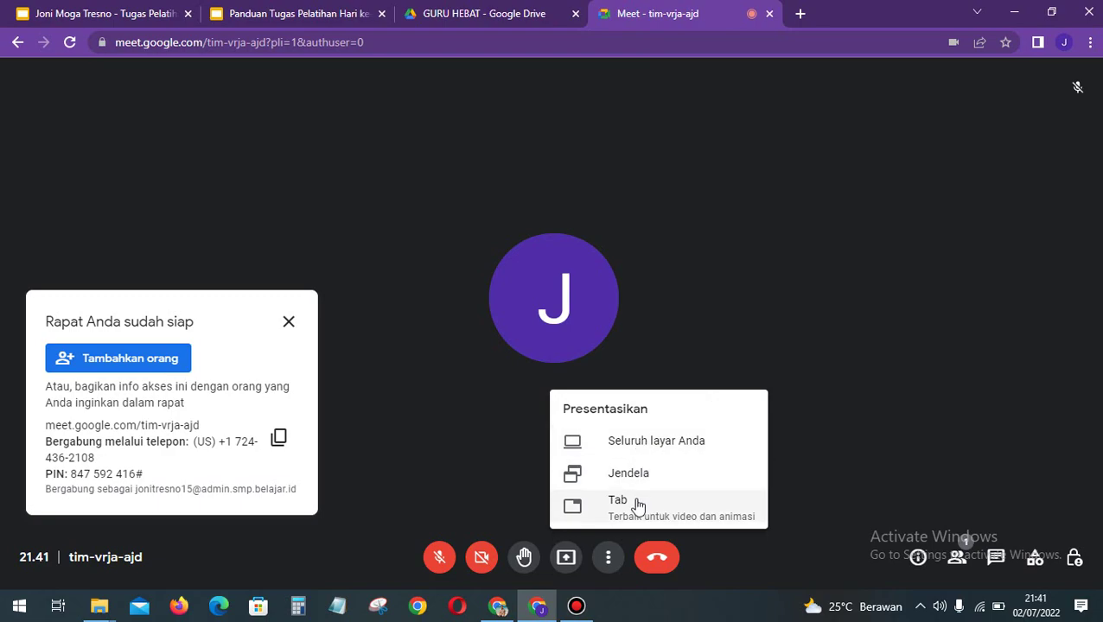
Step: Start presenting the entire screen, then cancel before sharing
left_click(648, 443)
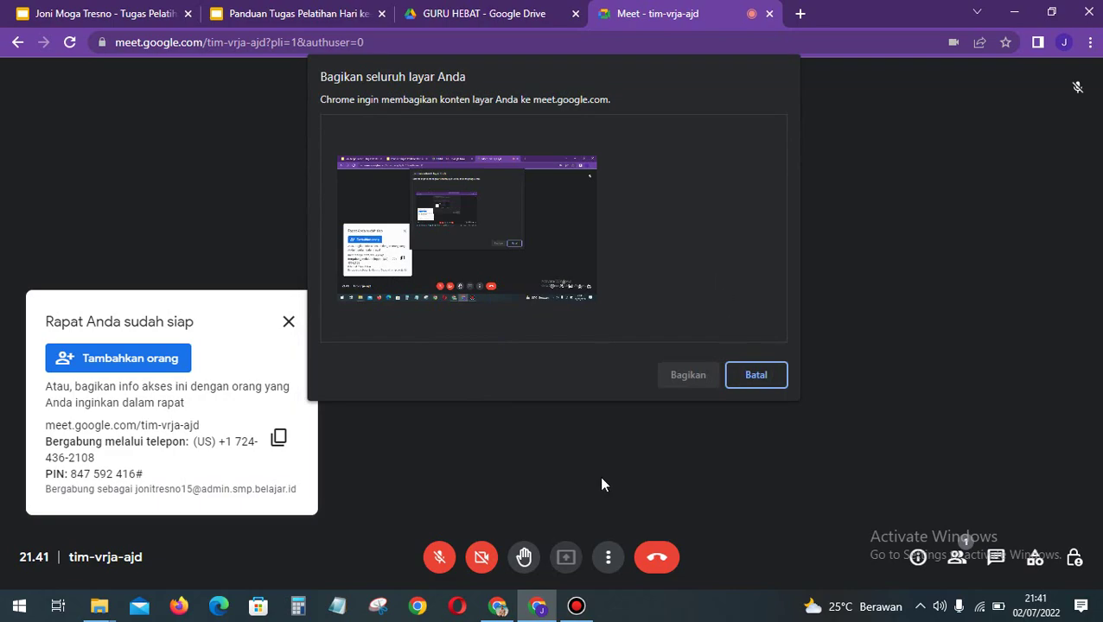
left_click(448, 237)
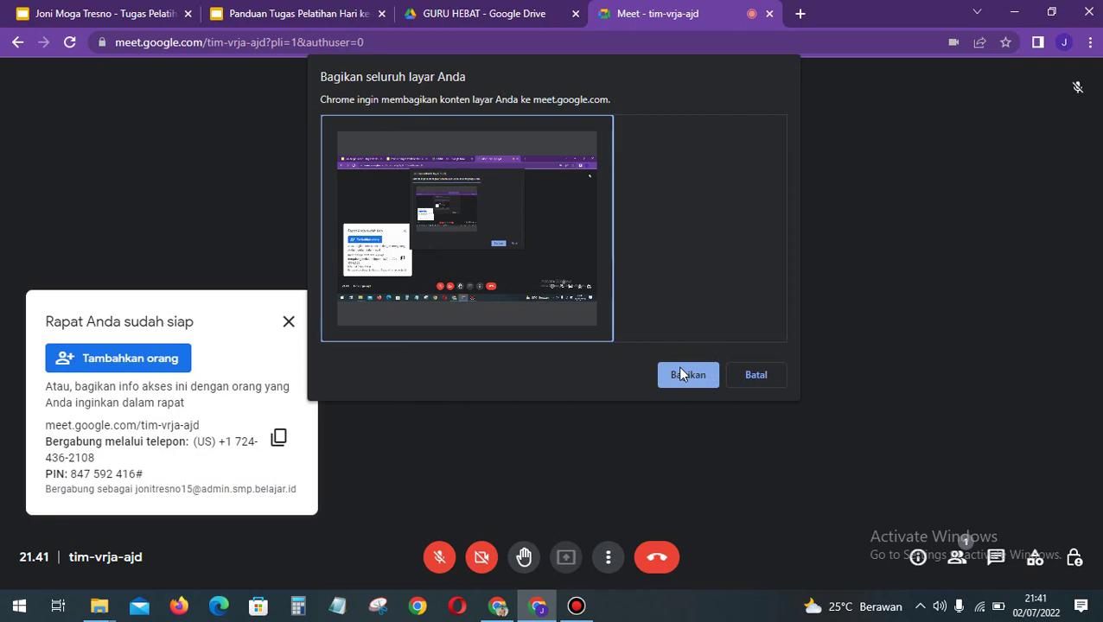
left_click(778, 385)
Step: Try presenting the Meet window, then cancel in the 'Bagikan jendela aplikasi' dialog
left_click(566, 557)
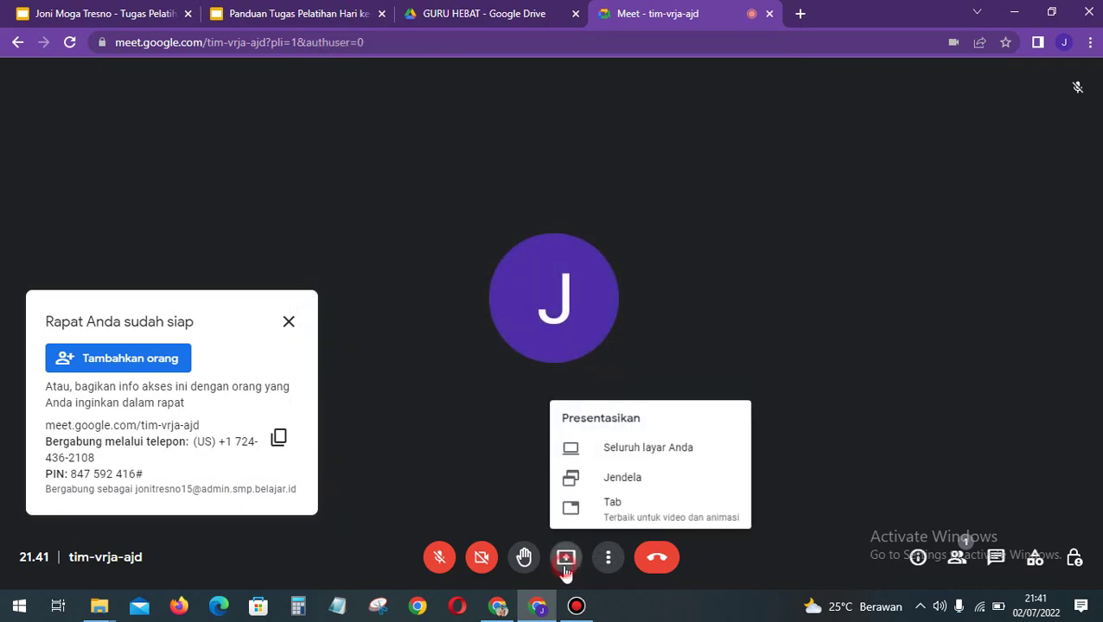
left_click(647, 478)
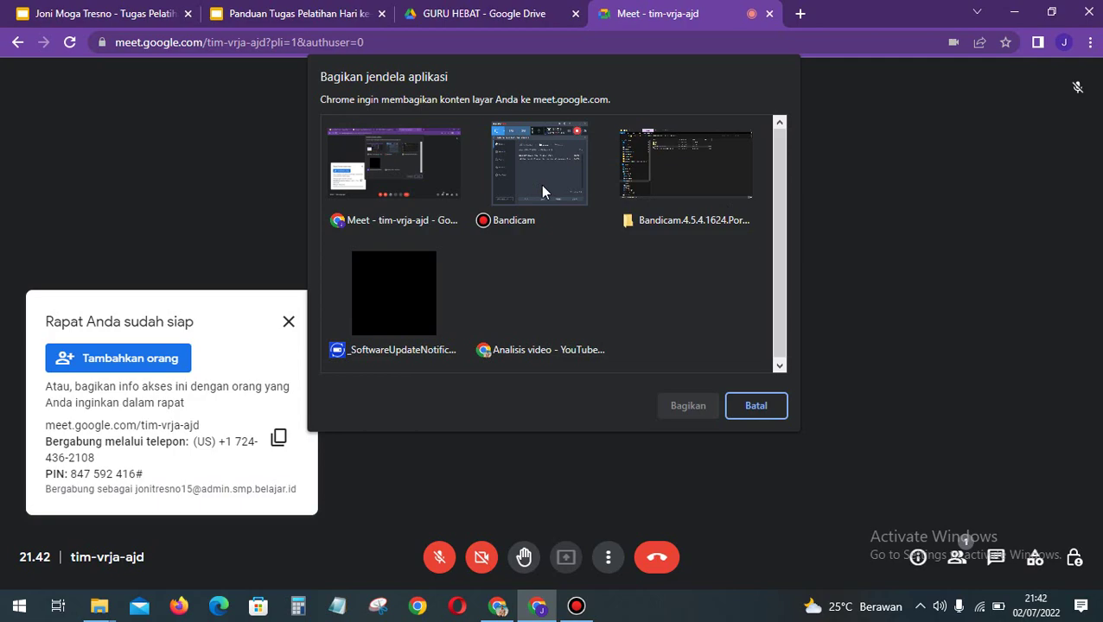
left_click(402, 185)
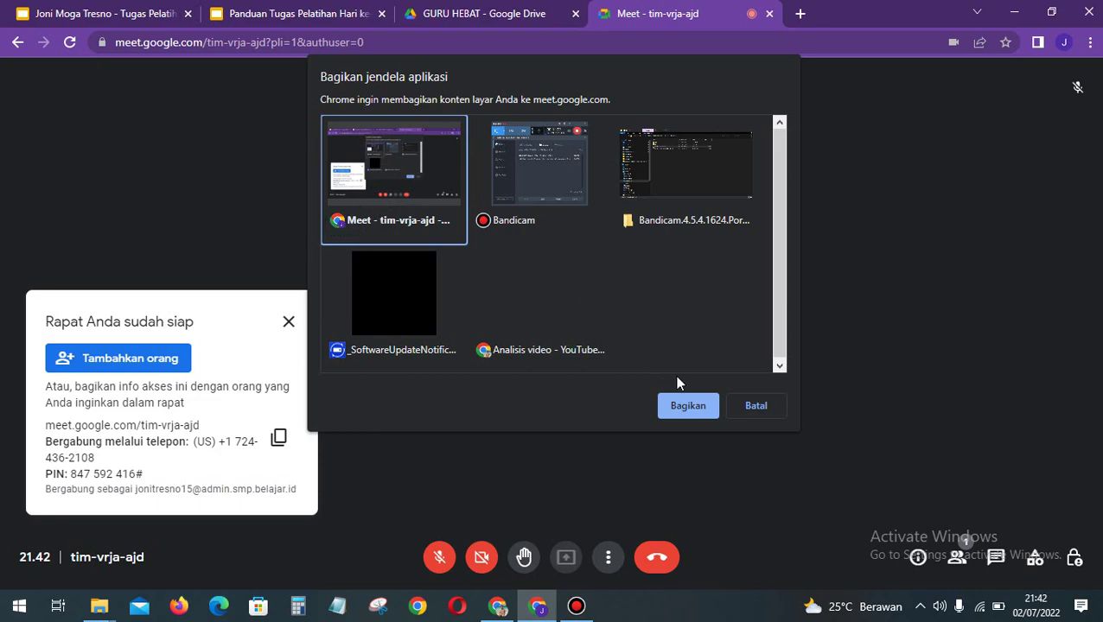
left_click(745, 409)
left_click(566, 558)
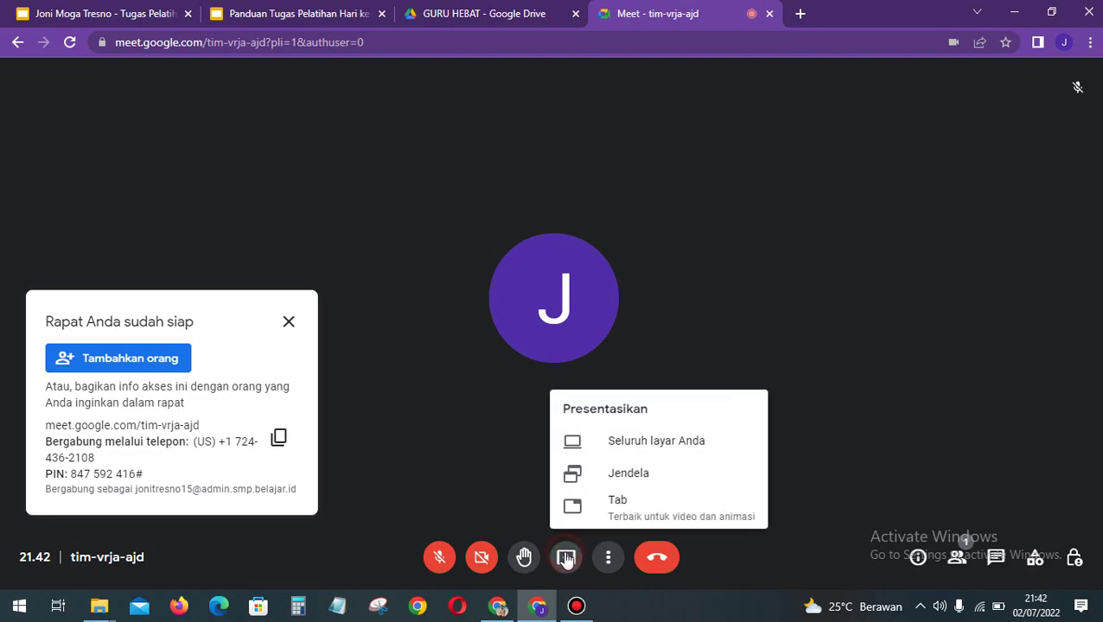
left_click(603, 511)
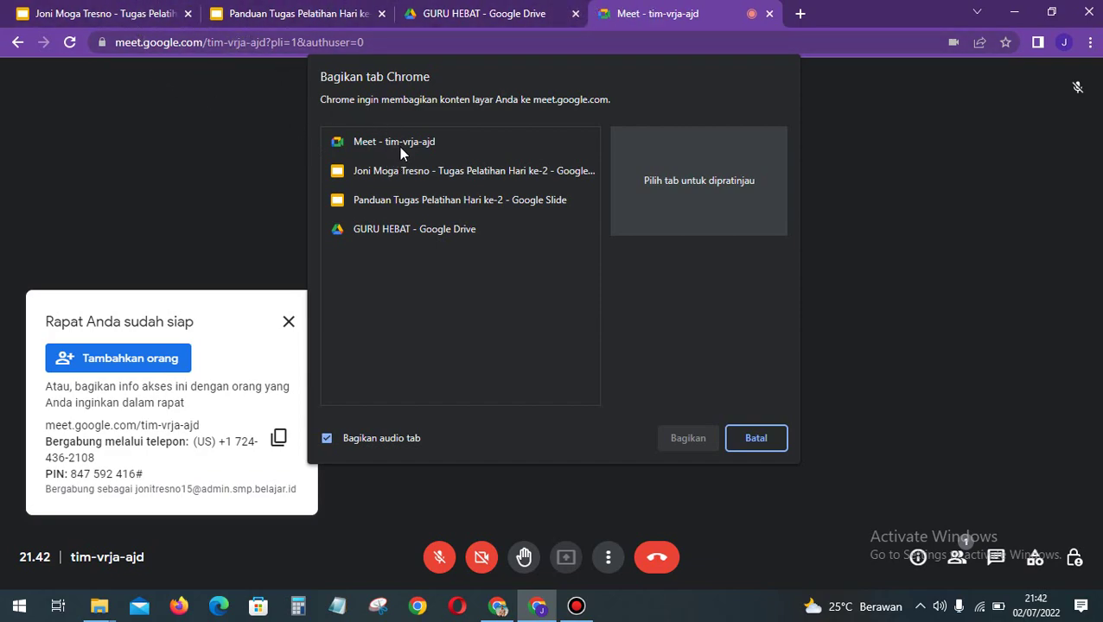
left_click(404, 173)
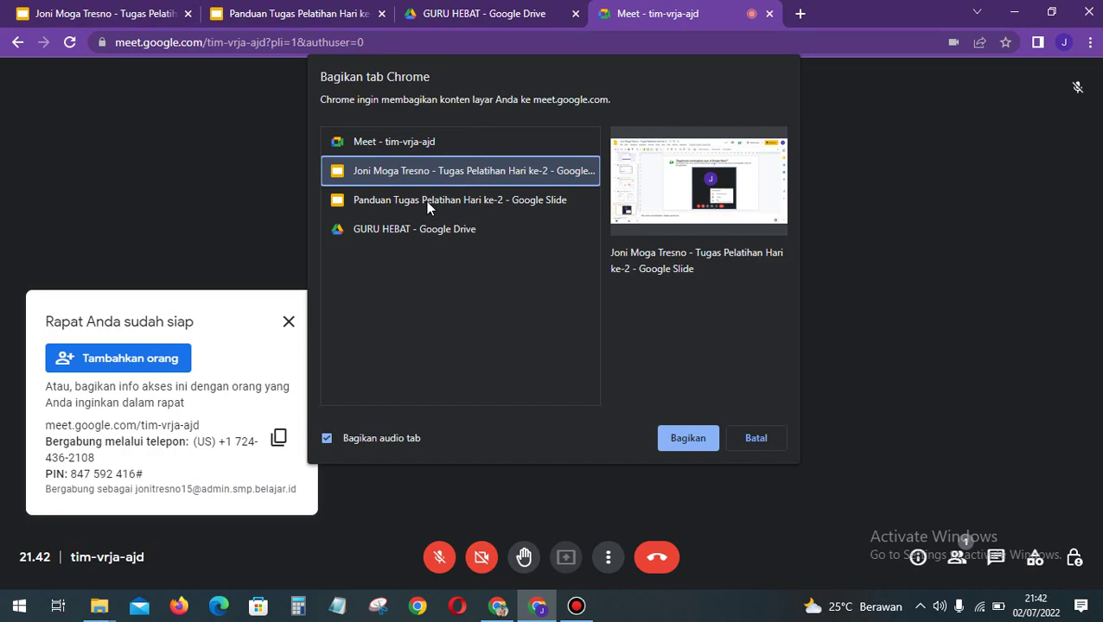
left_click(426, 231)
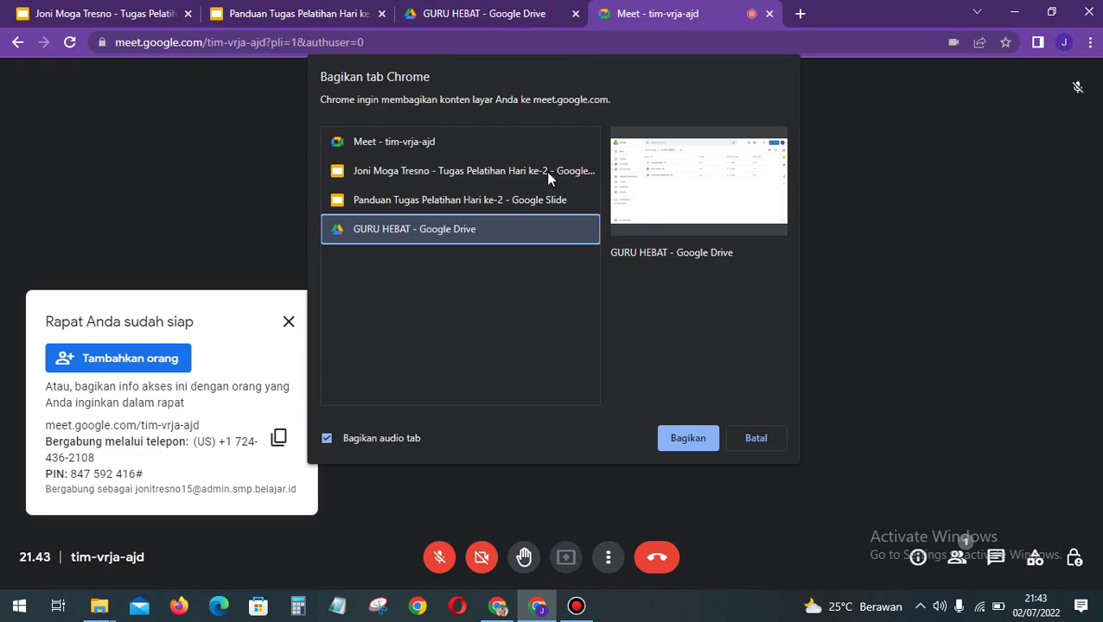
left_click(772, 444)
left_click(760, 440)
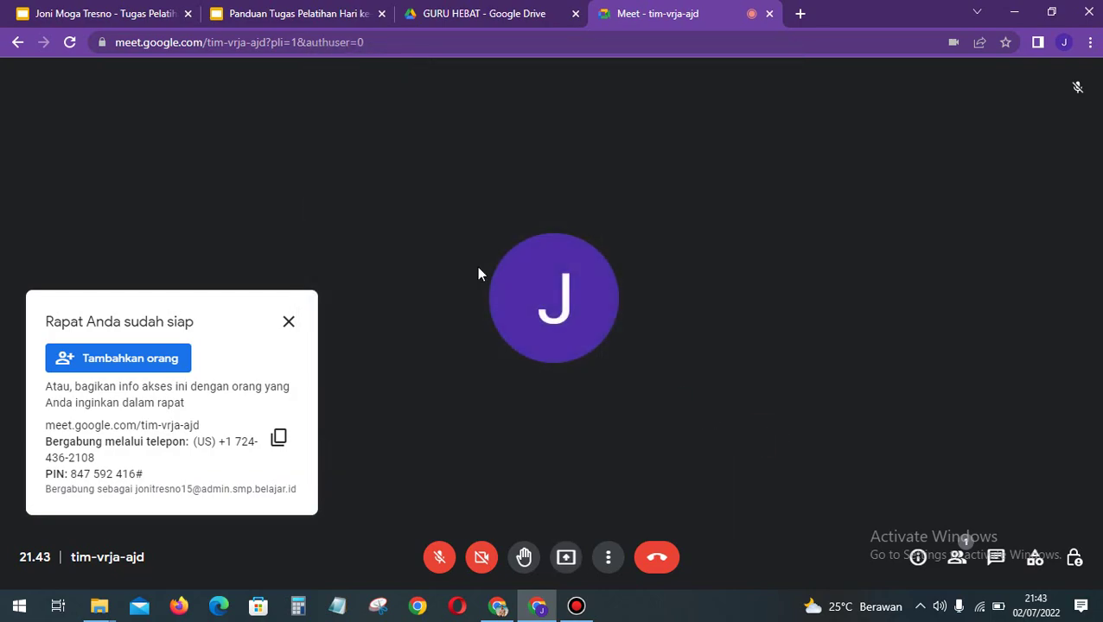
Step: After checking the guide slide, start a new whiteboard from Meet's Aktivitas > Papan tulis virtual
left_click(260, 11)
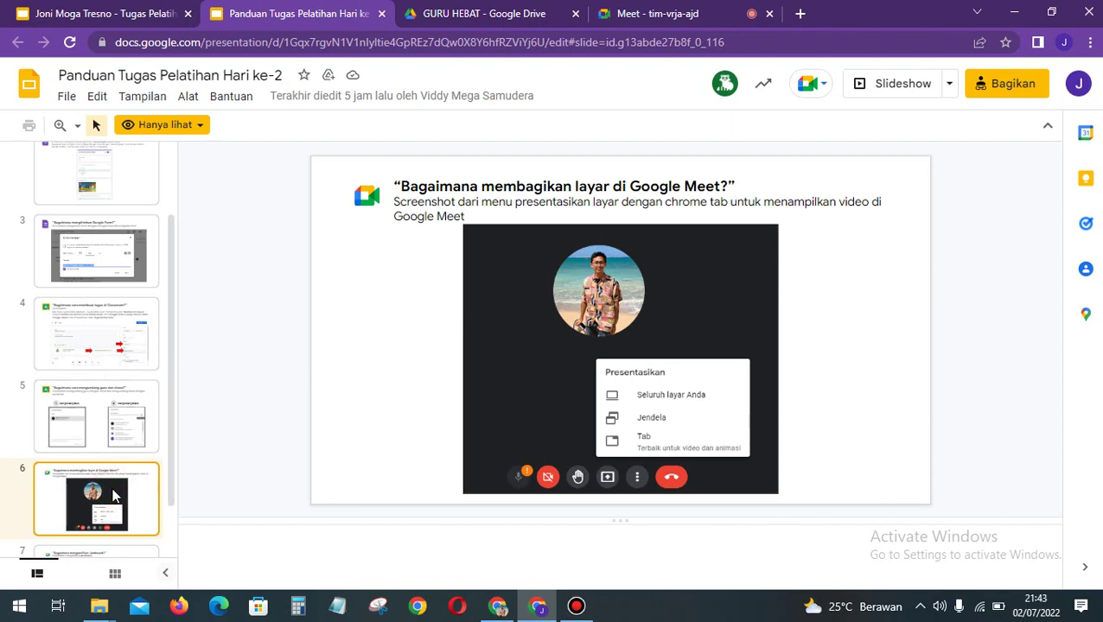
key("Down")
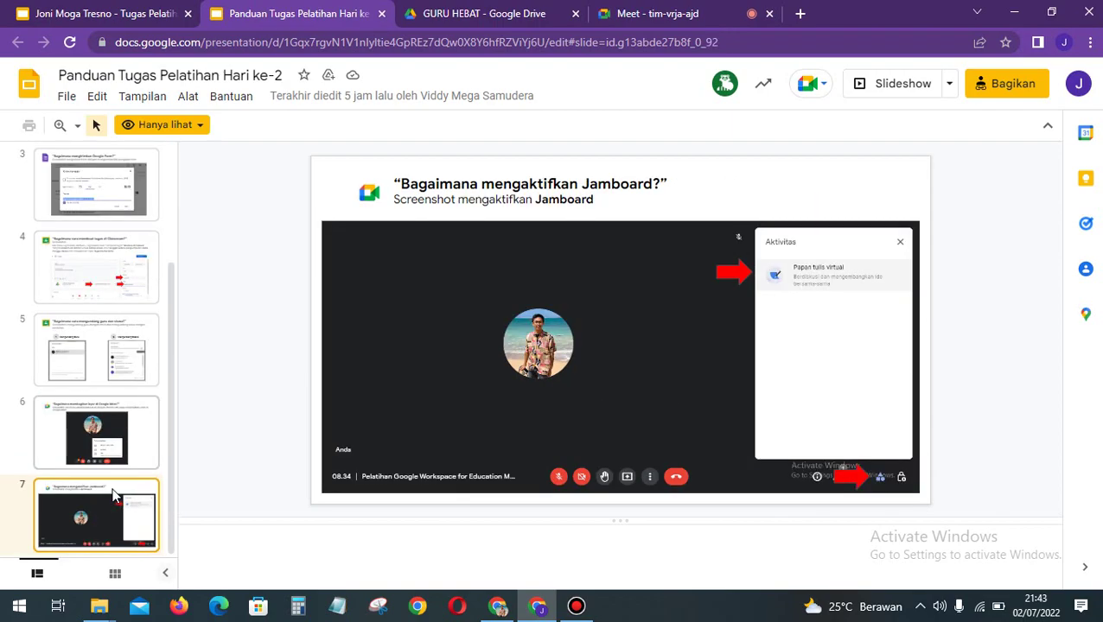
left_click(678, 13)
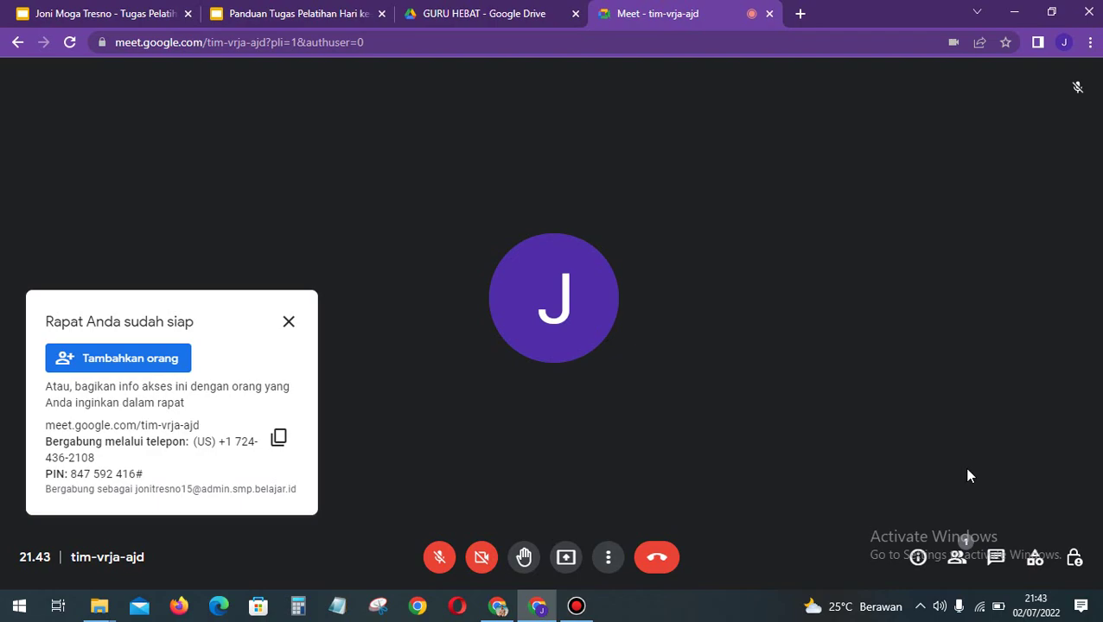
left_click(1036, 560)
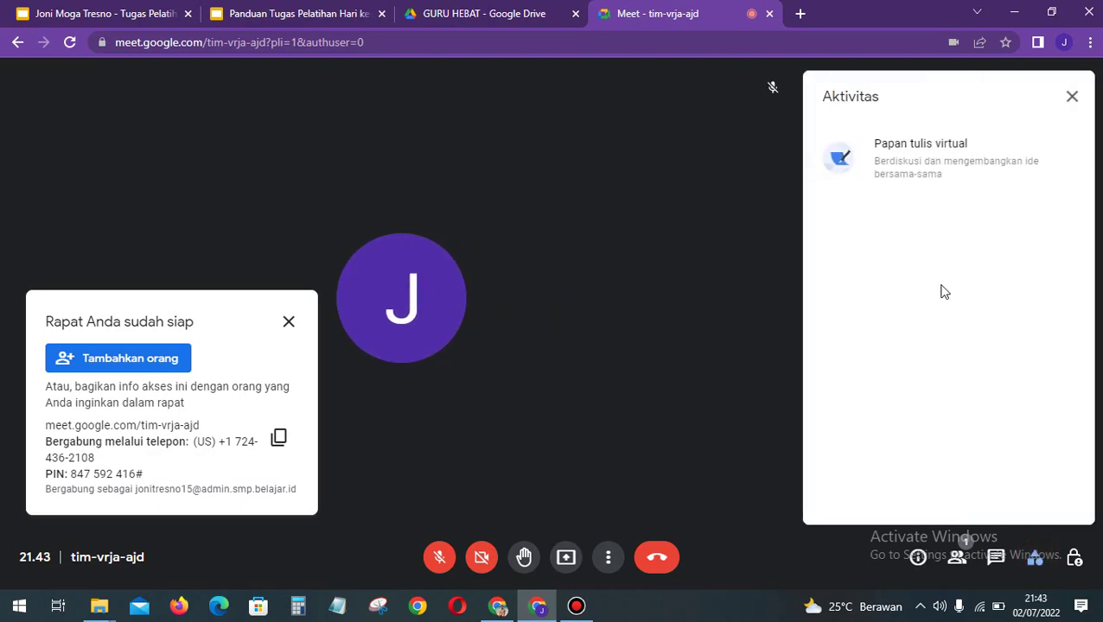
left_click(949, 160)
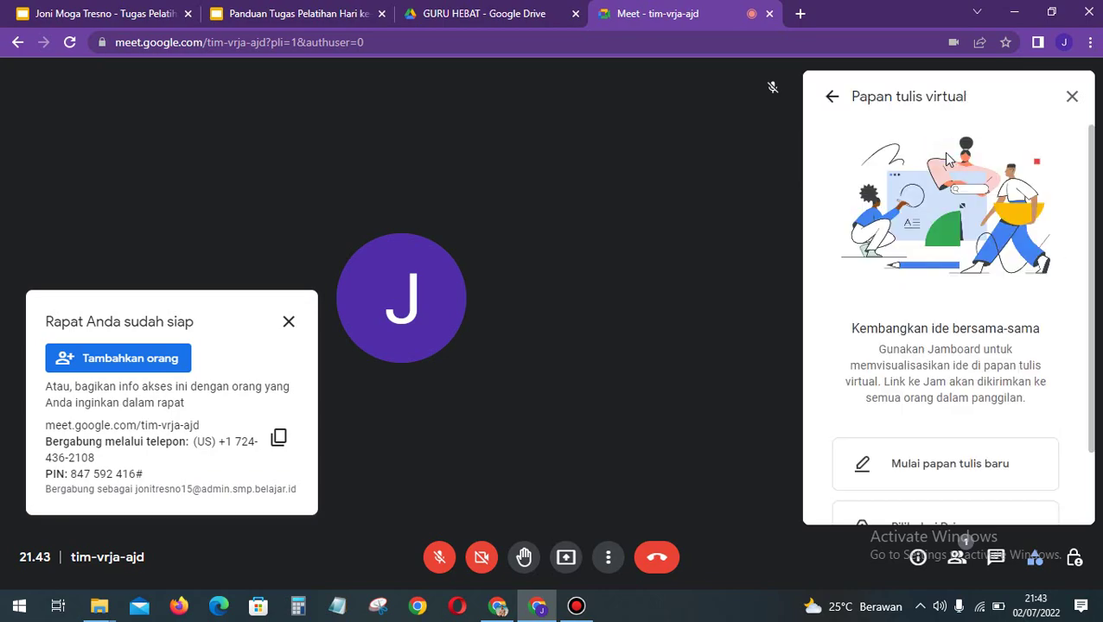
scroll(953, 313, "down", 2)
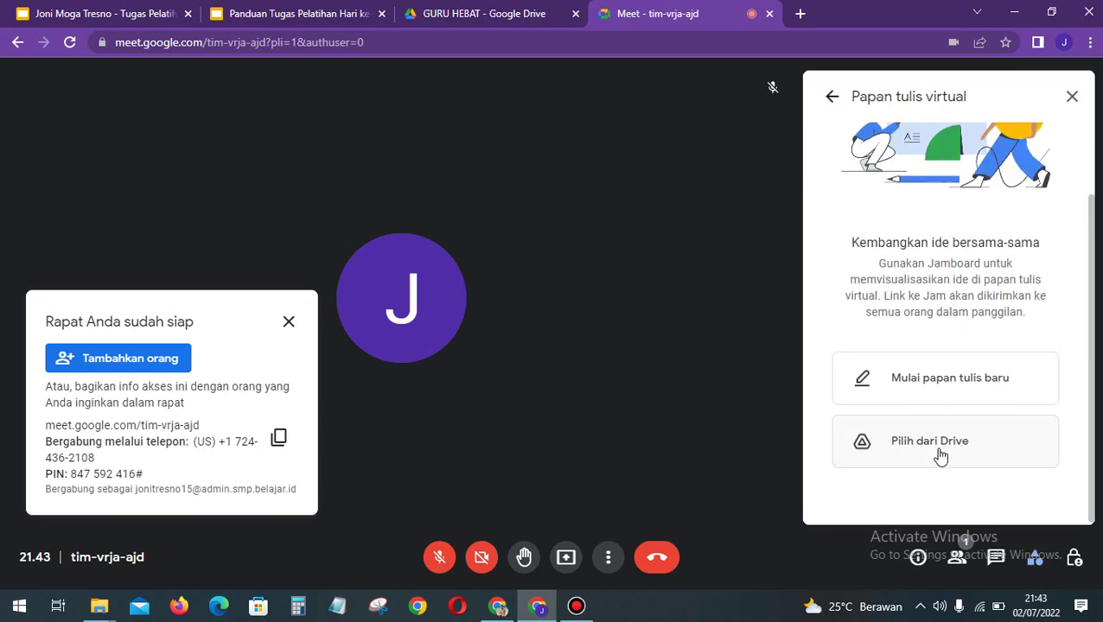
scroll(940, 459, "up", 1)
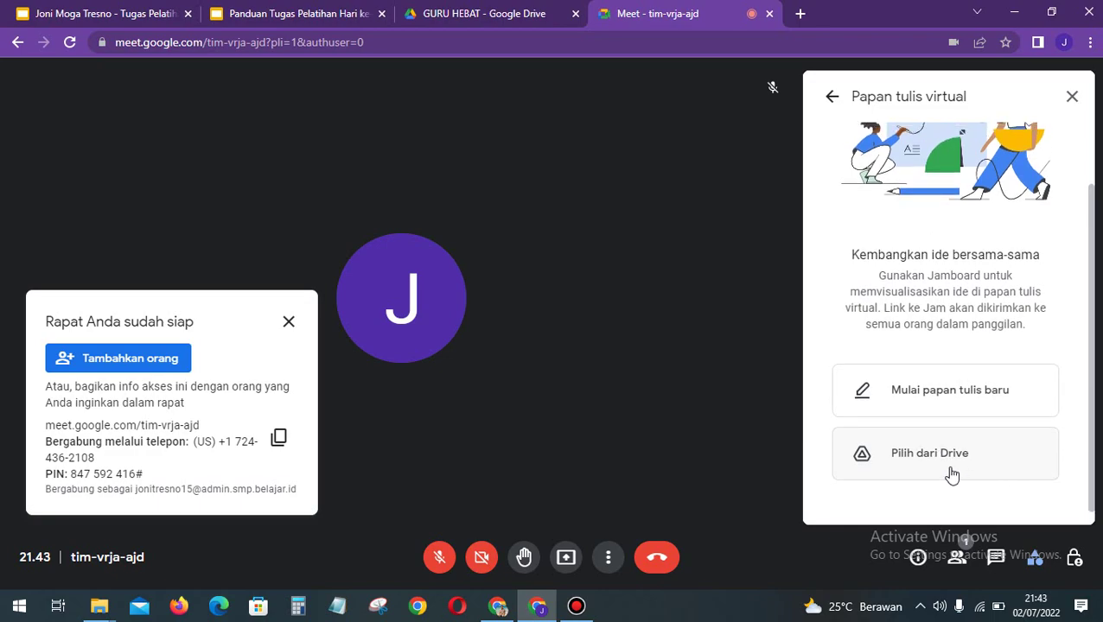
left_click(944, 395)
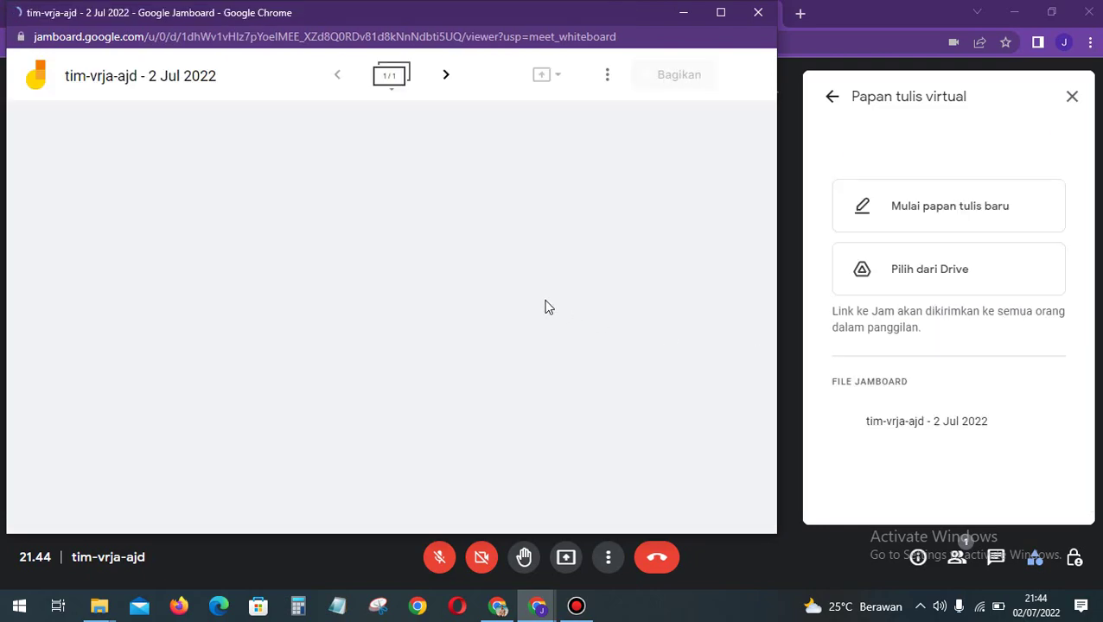
Step: Maximize the Jamboard window and draw a freehand zigzag near the board's top left
left_click(722, 14)
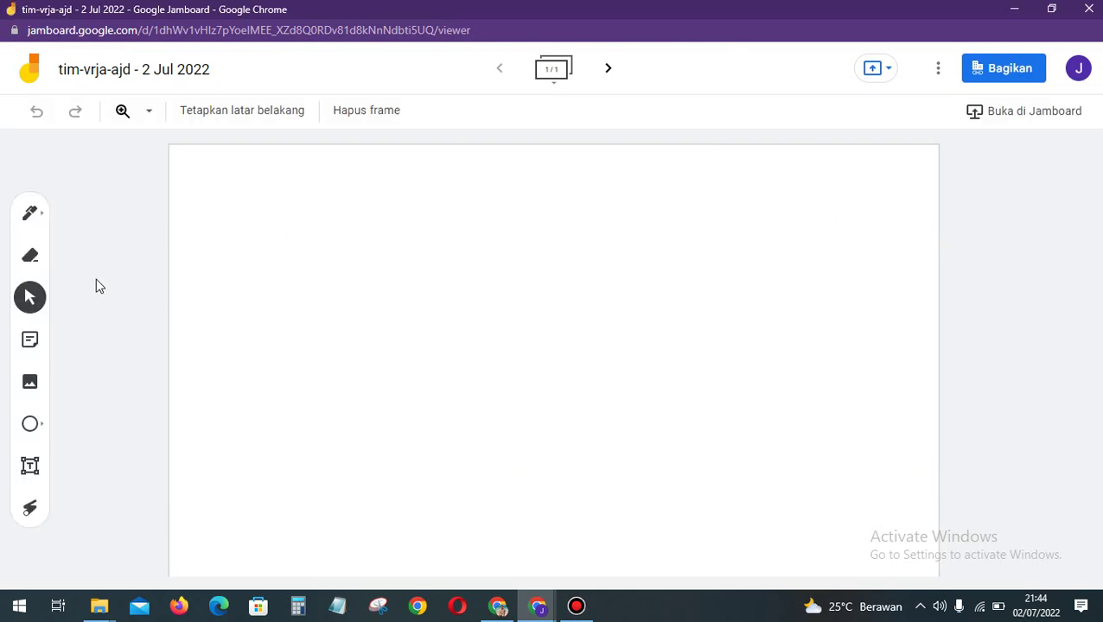
left_click(29, 213)
left_click(242, 175)
mouse_move(238, 203)
left_mouse_down()
mouse_move(427, 204)
mouse_move(477, 241)
mouse_move(498, 234)
mouse_move(481, 221)
mouse_move(483, 255)
mouse_move(443, 231)
mouse_move(414, 241)
mouse_move(424, 222)
left_mouse_up()
left_click(30, 256)
left_click(31, 297)
left_click(319, 193)
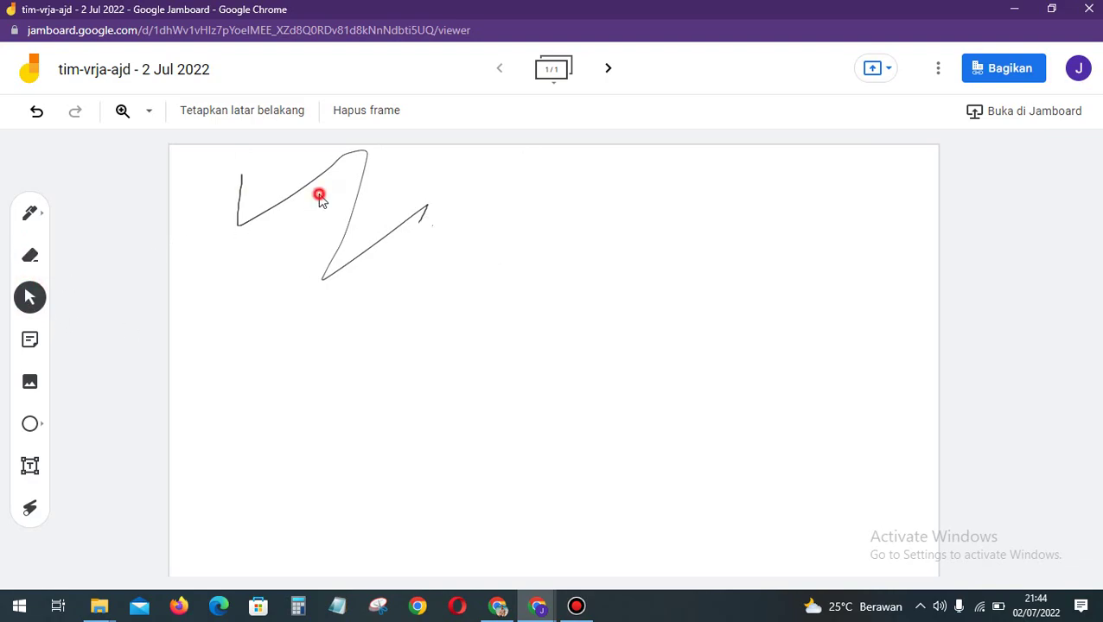
Step: Add a yellow sticky note reading 'halo' and move it to the board's upper right
left_click(30, 339)
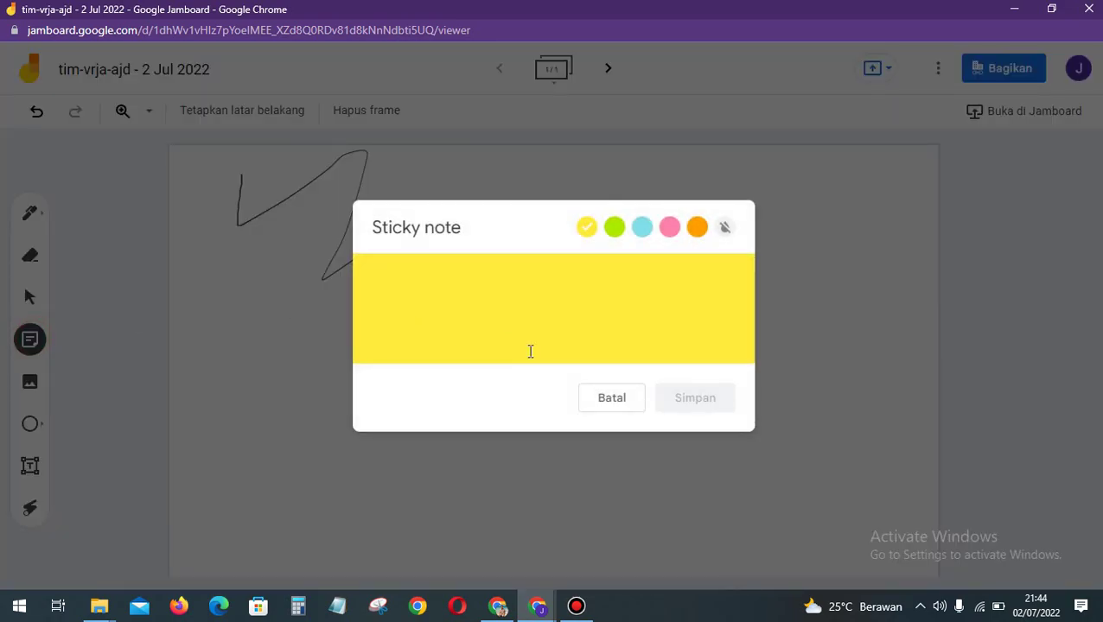
type("halo")
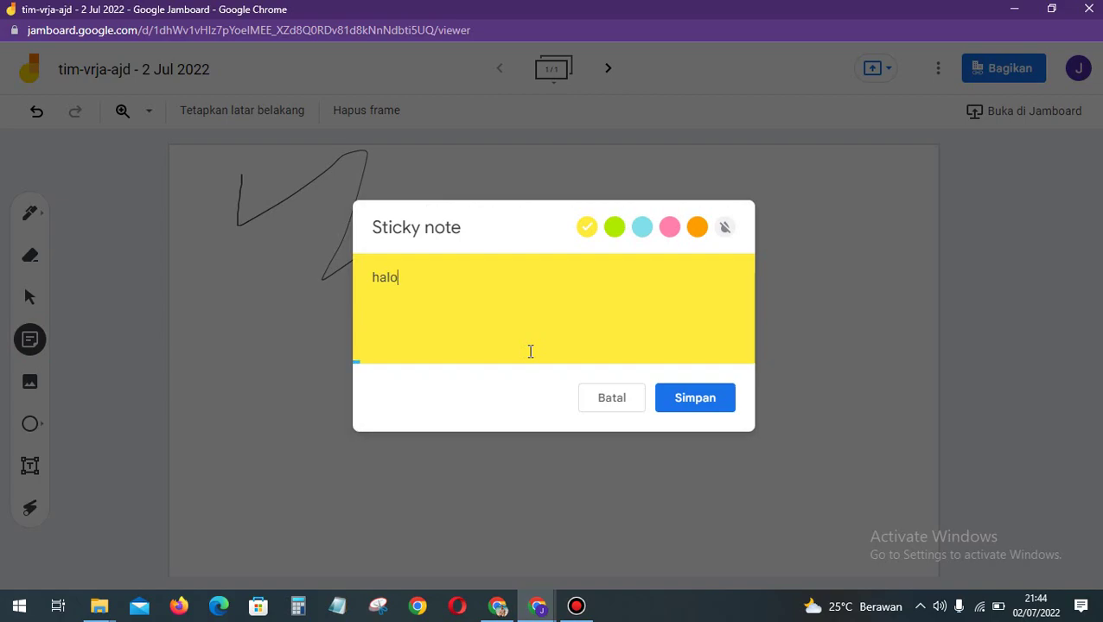
left_click(702, 398)
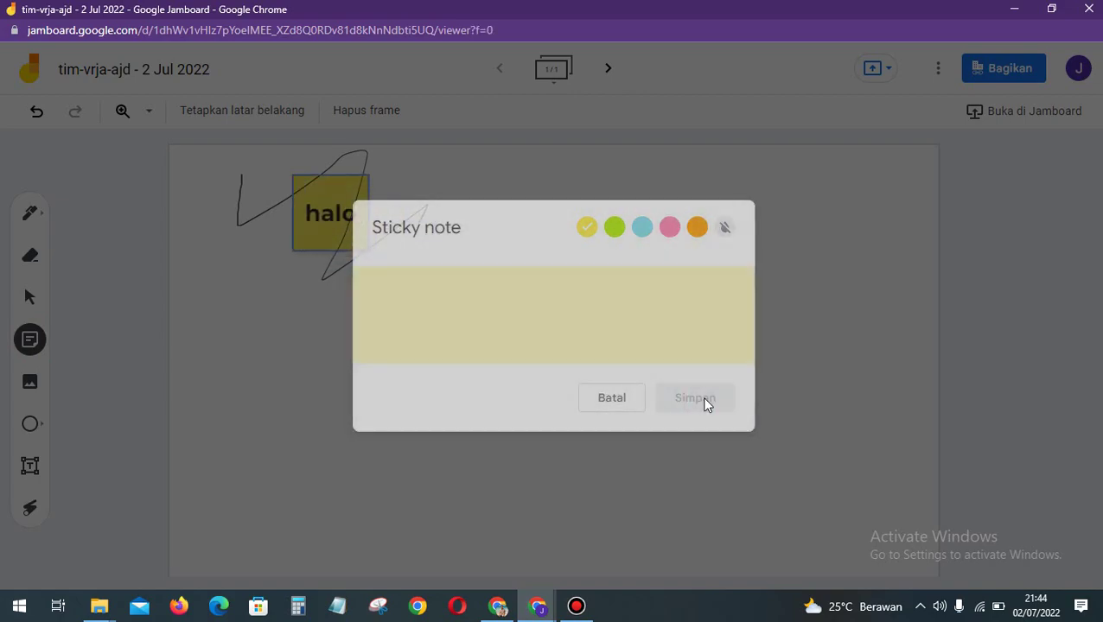
left_click(623, 399)
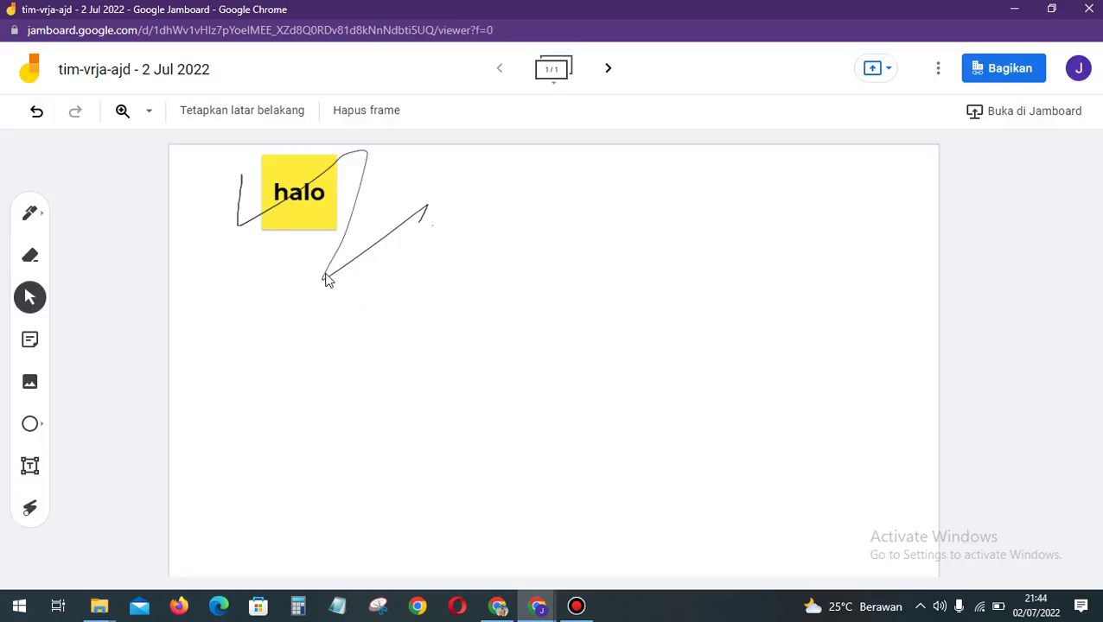
left_click(308, 216)
left_click_drag(630, 275, 805, 247)
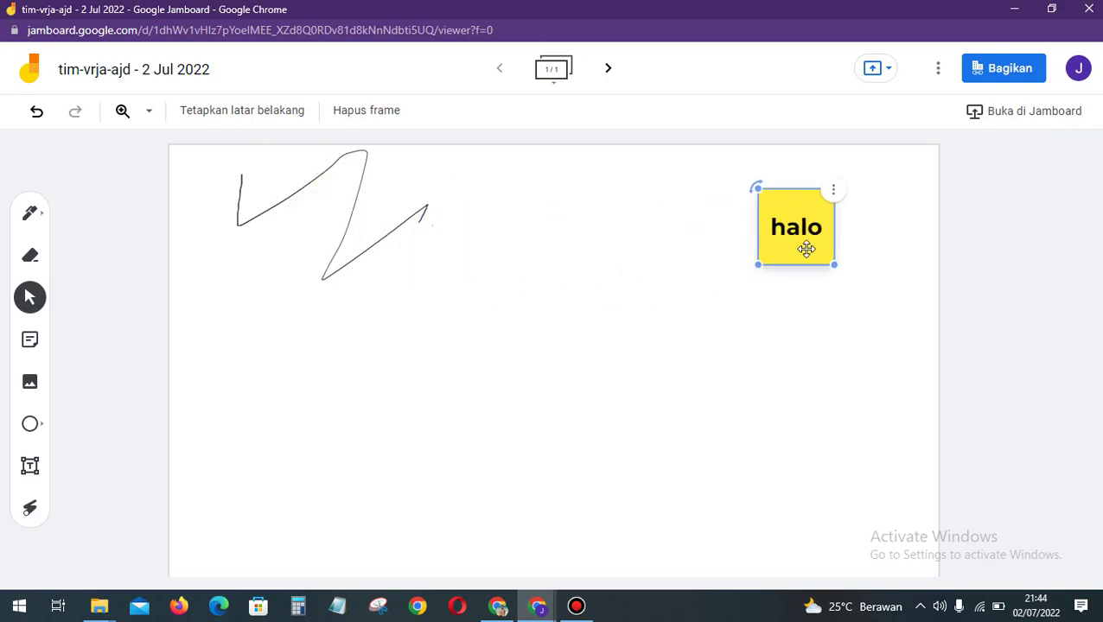
left_click(30, 383)
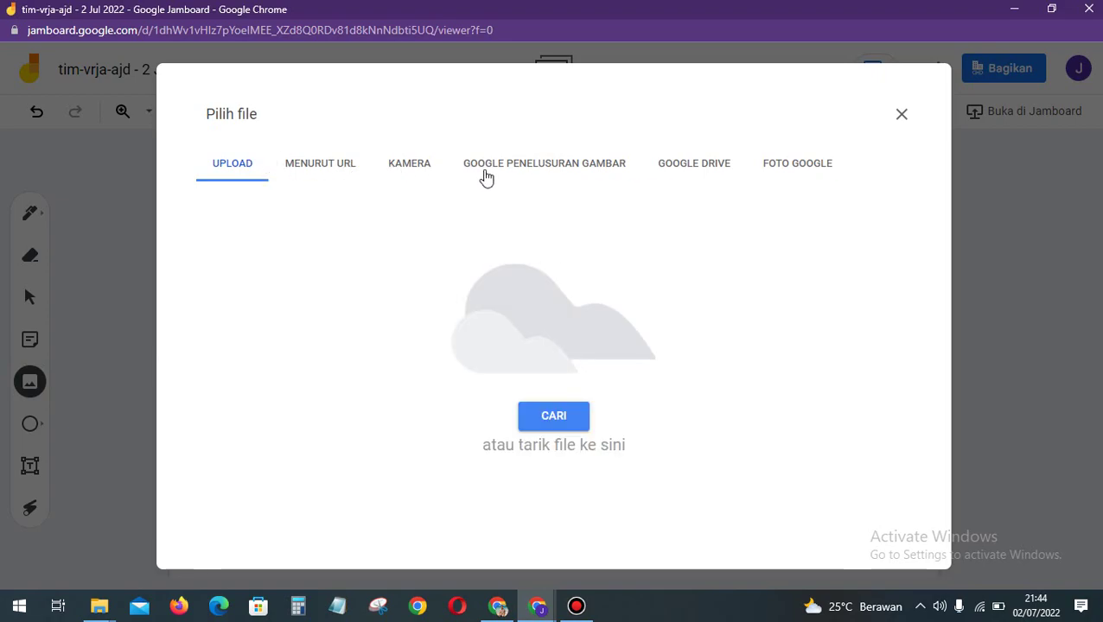
Step: Search Google Images for 'cat' and insert the second result onto the board's middle
left_click(569, 170)
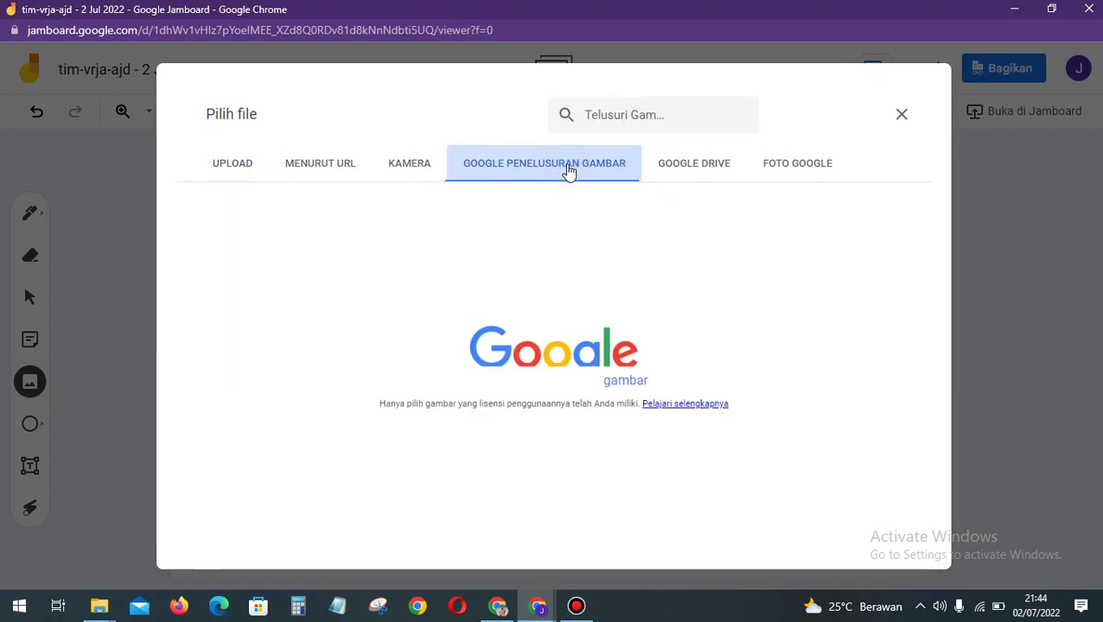
left_click(441, 122)
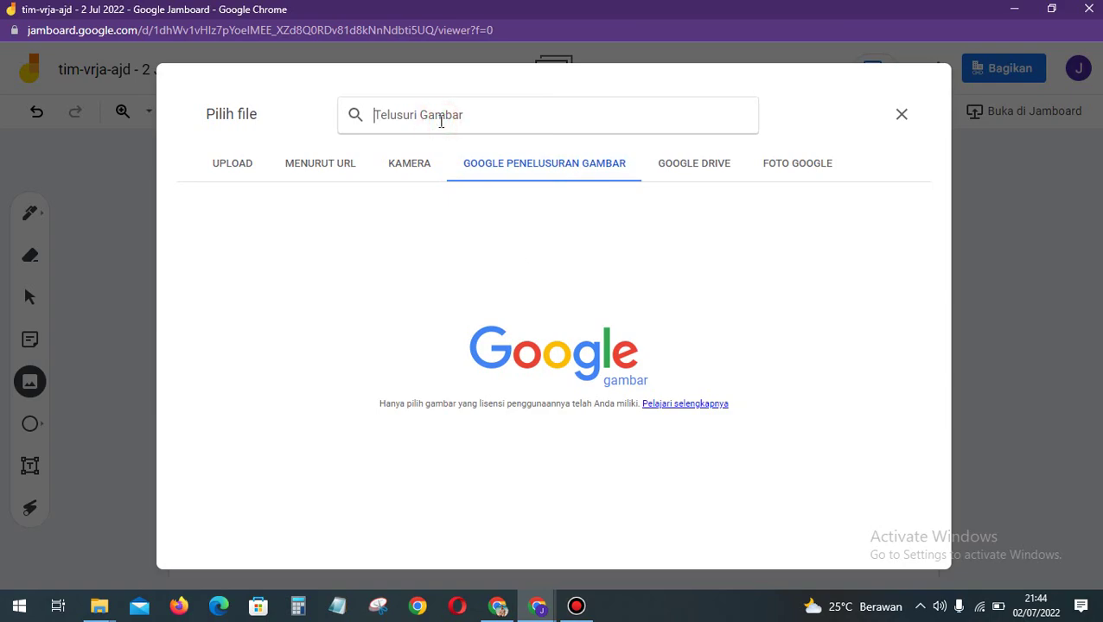
type("cat")
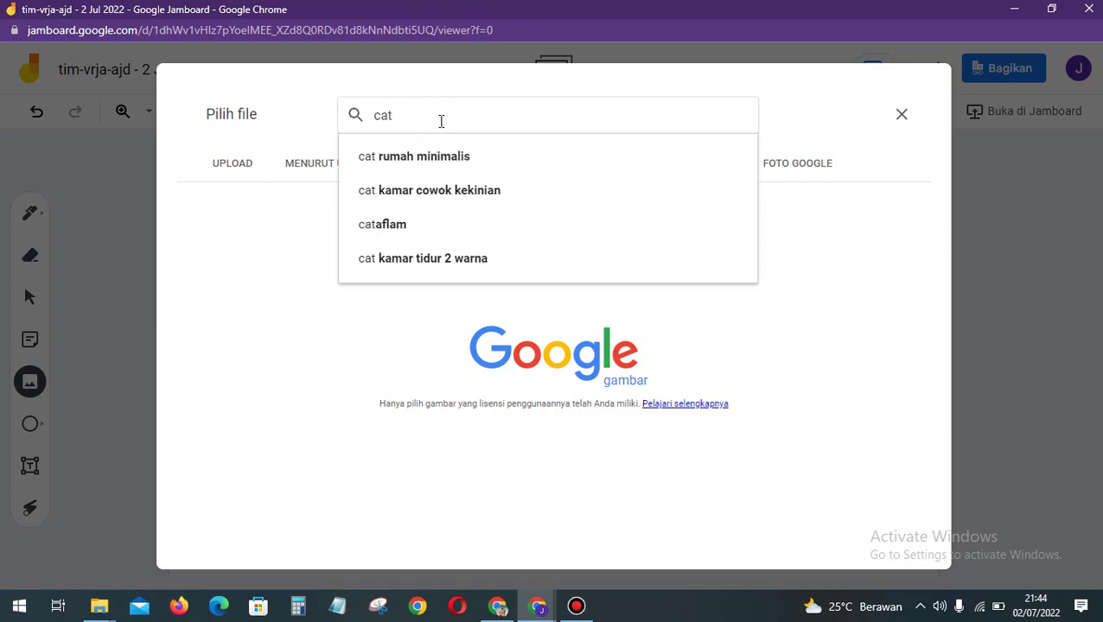
key("Return")
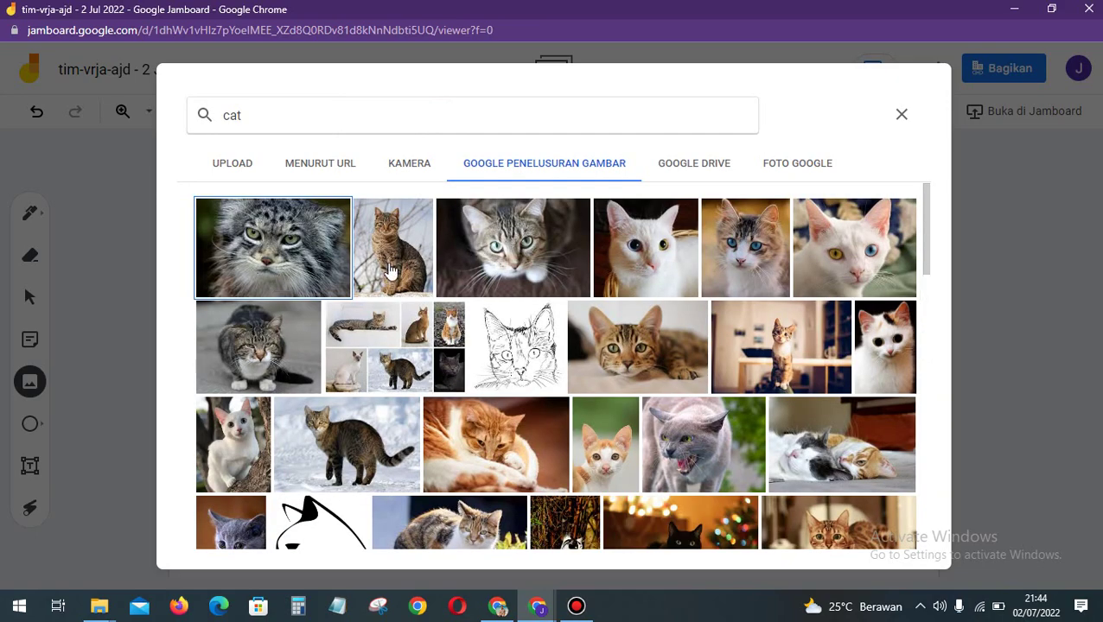
left_click(389, 268)
left_click(884, 525)
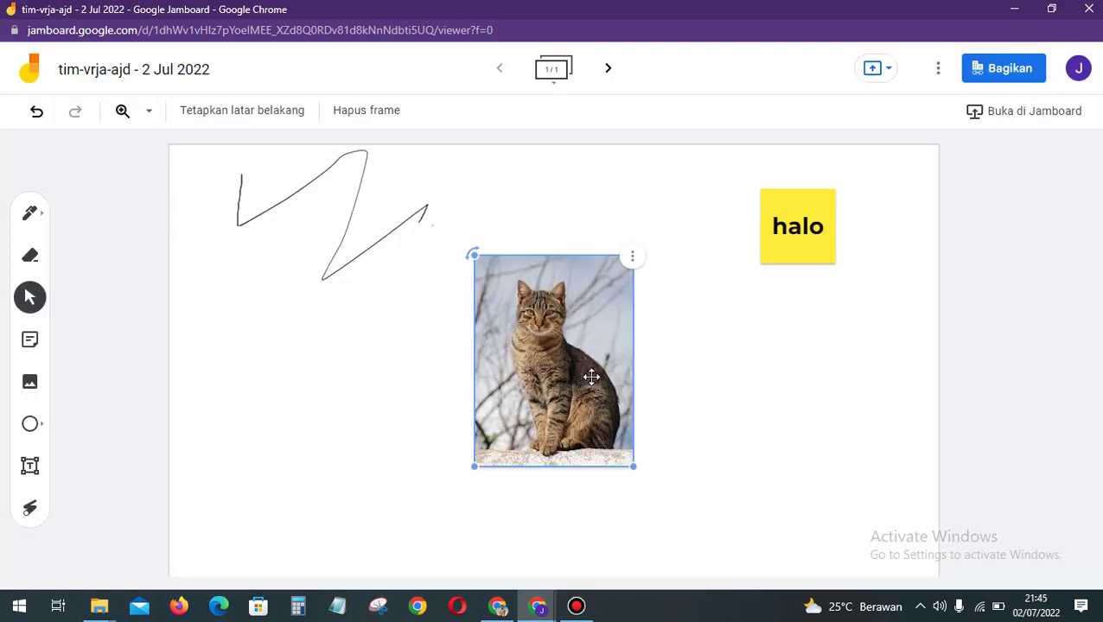
left_click(281, 396)
left_click(31, 423)
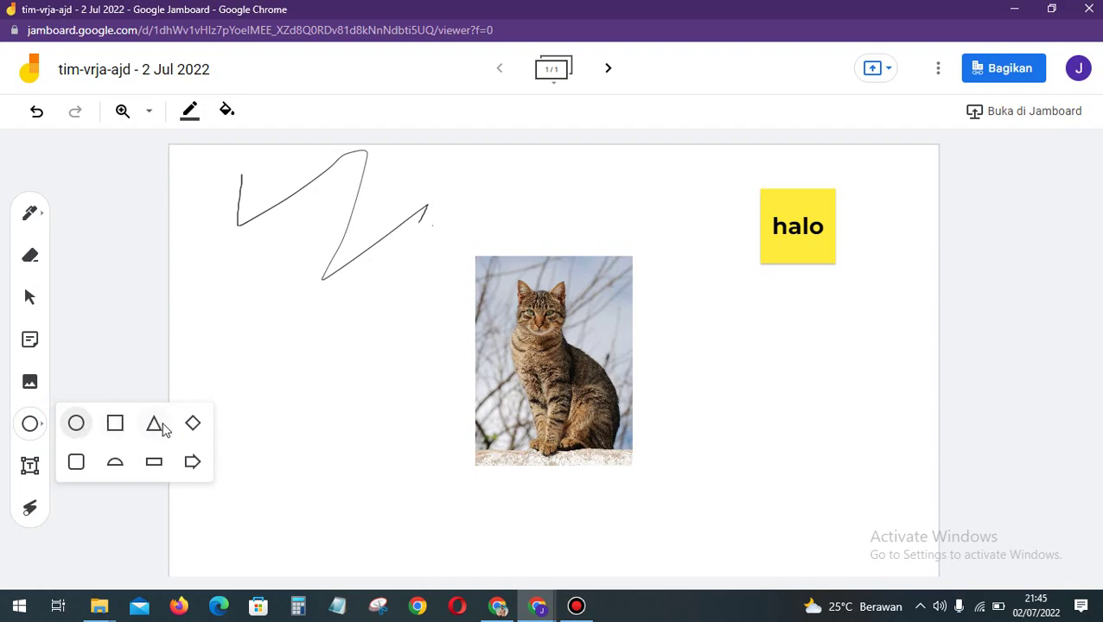
Step: Add the caption 'ciri-ciri makhluk hidup diatas' below the cat photo, widened and centre-aligned
left_click(31, 466)
left_click(472, 496)
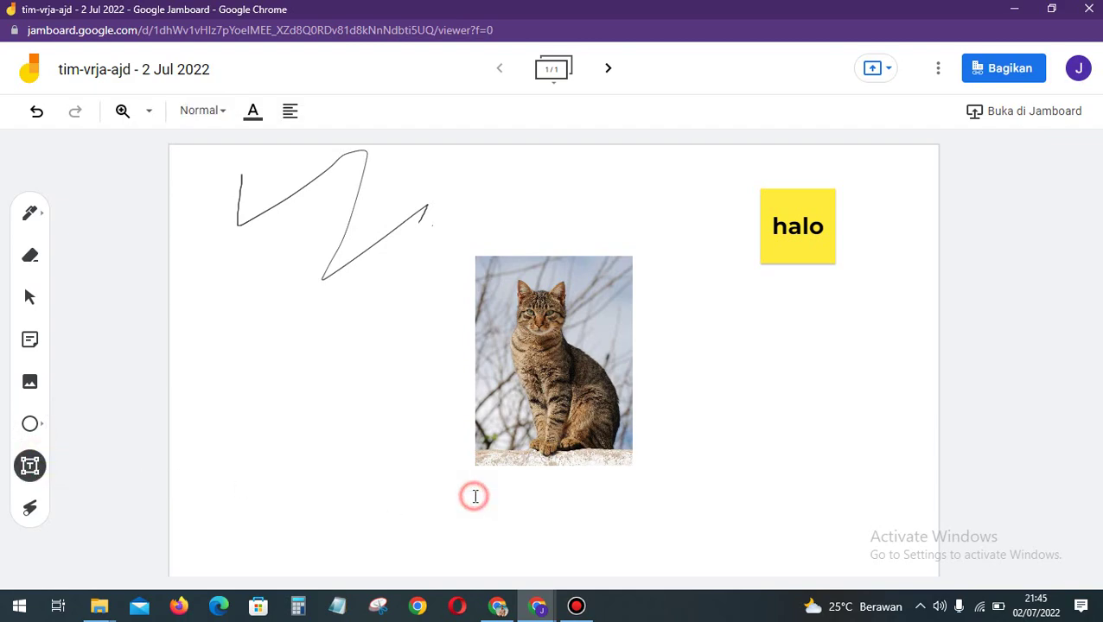
type("de")
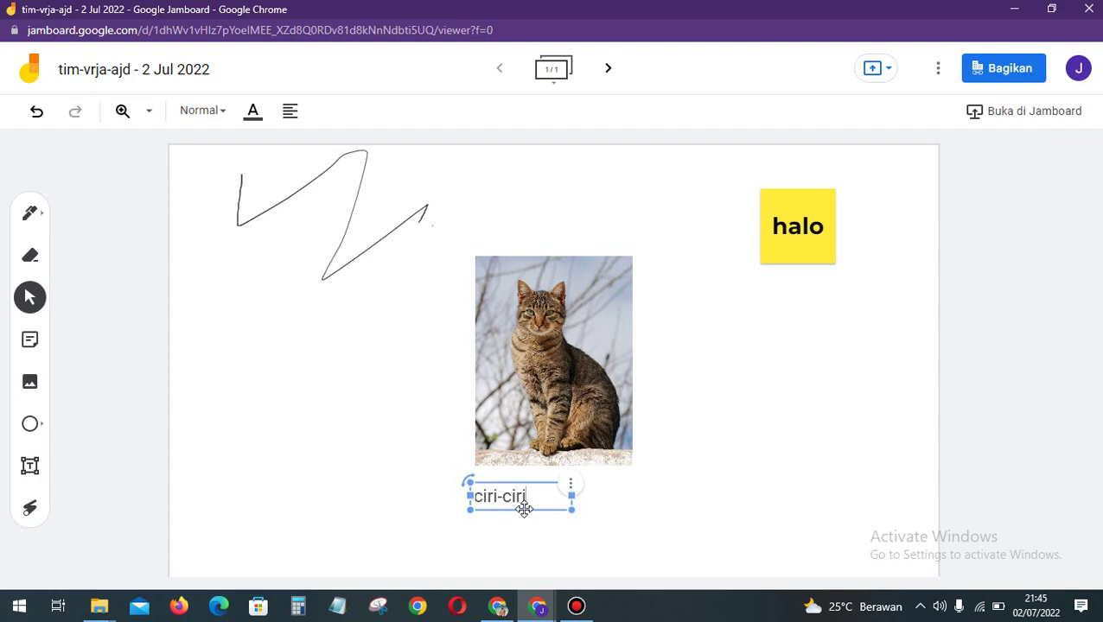
type("makhluk hidup di")
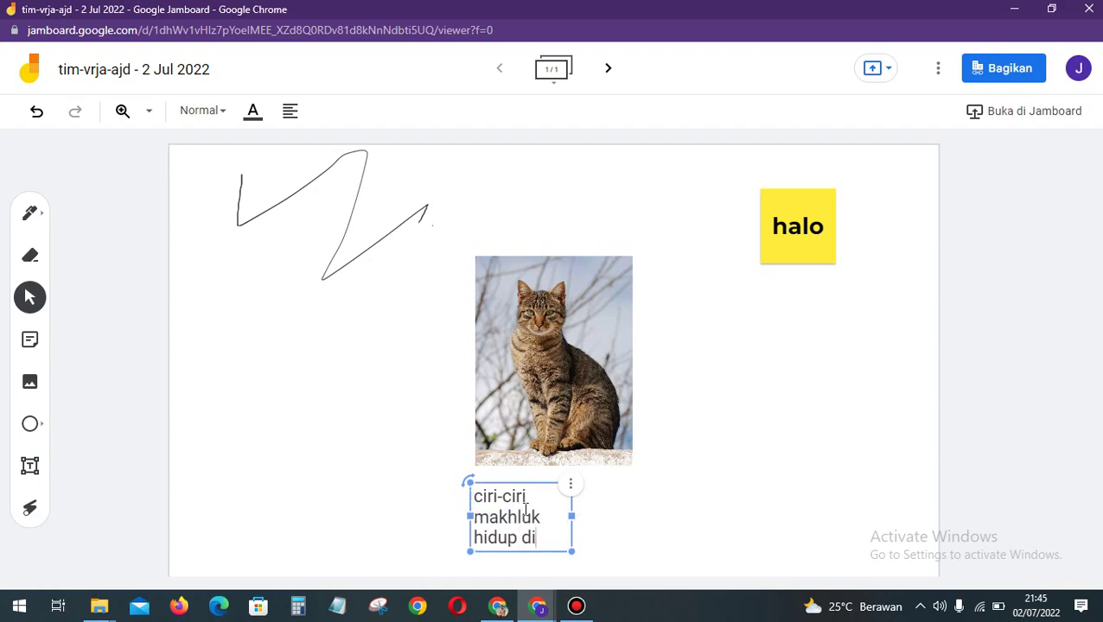
type("atas")
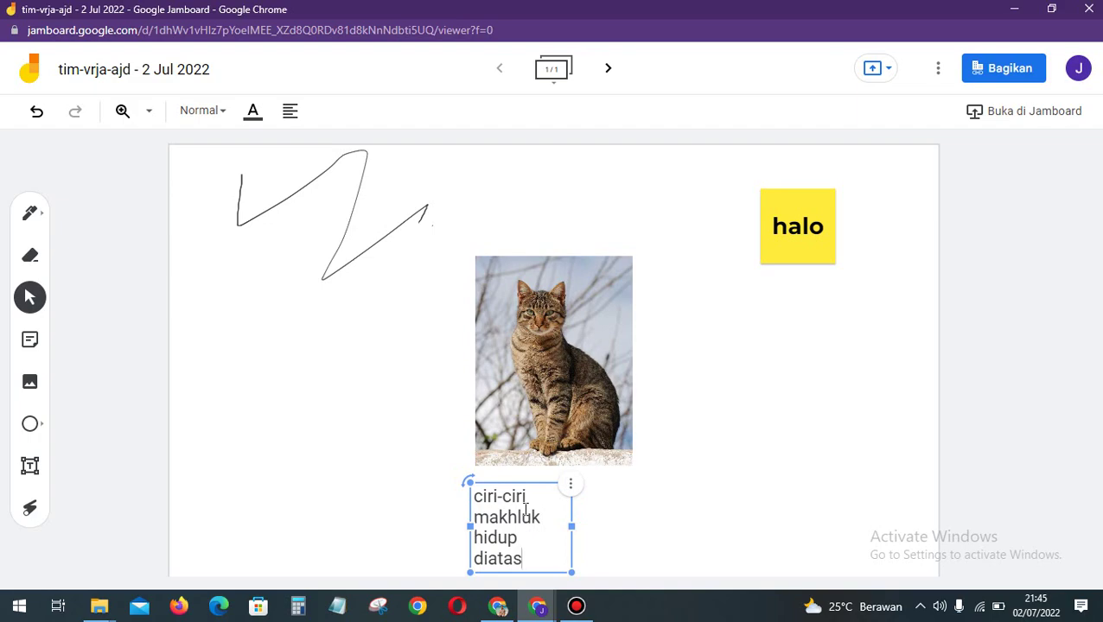
left_click(587, 548)
left_click(571, 526)
left_click_drag(571, 526, 619, 519)
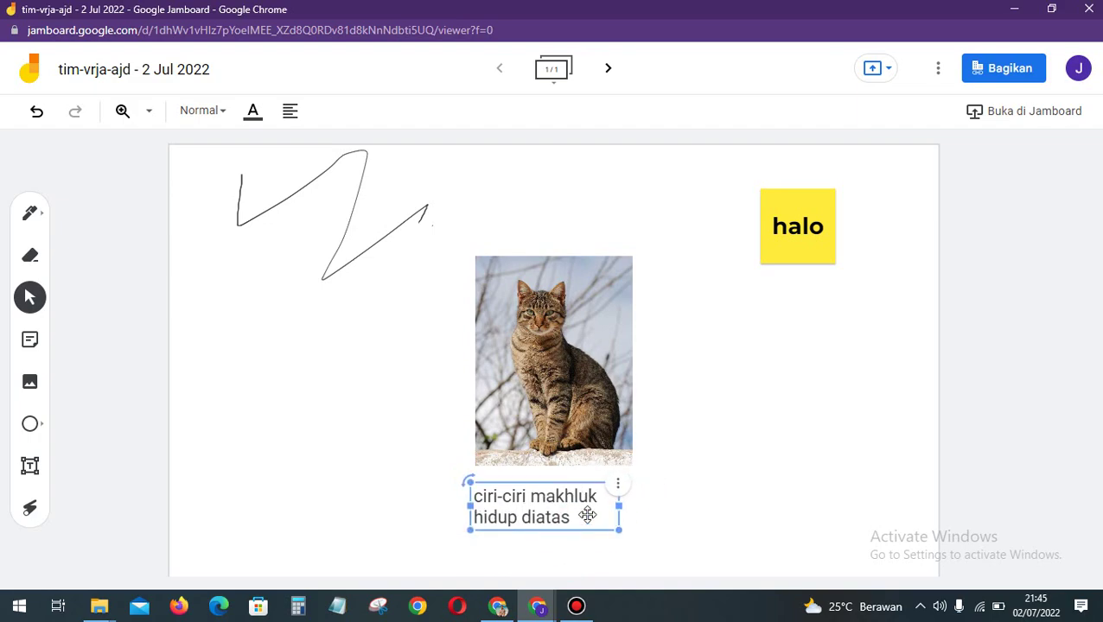
left_click(290, 111)
left_click(333, 148)
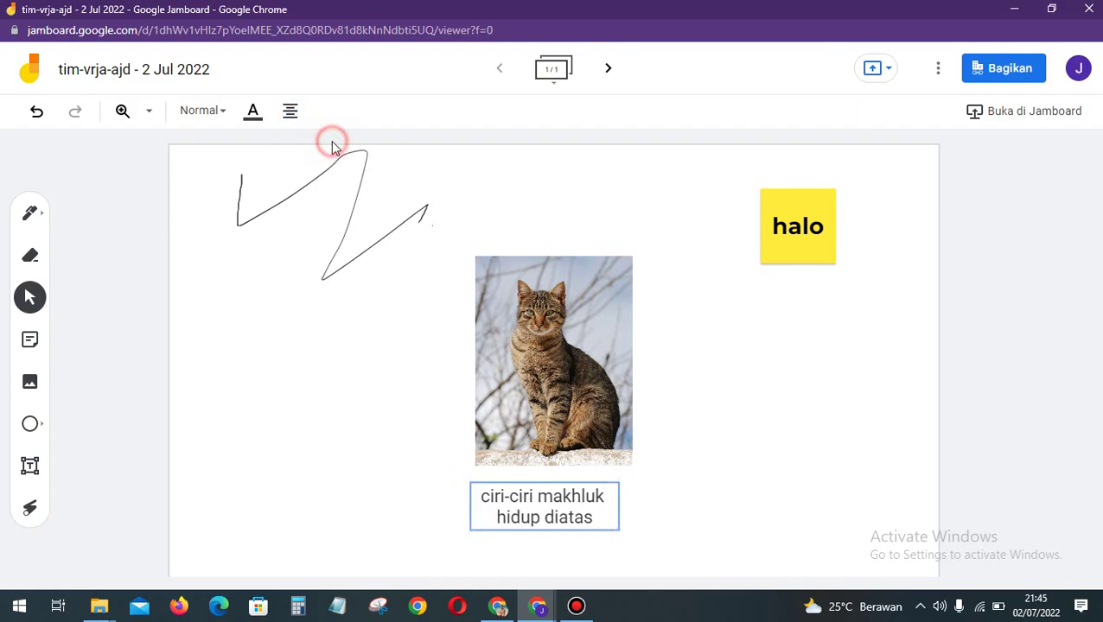
left_click(667, 374)
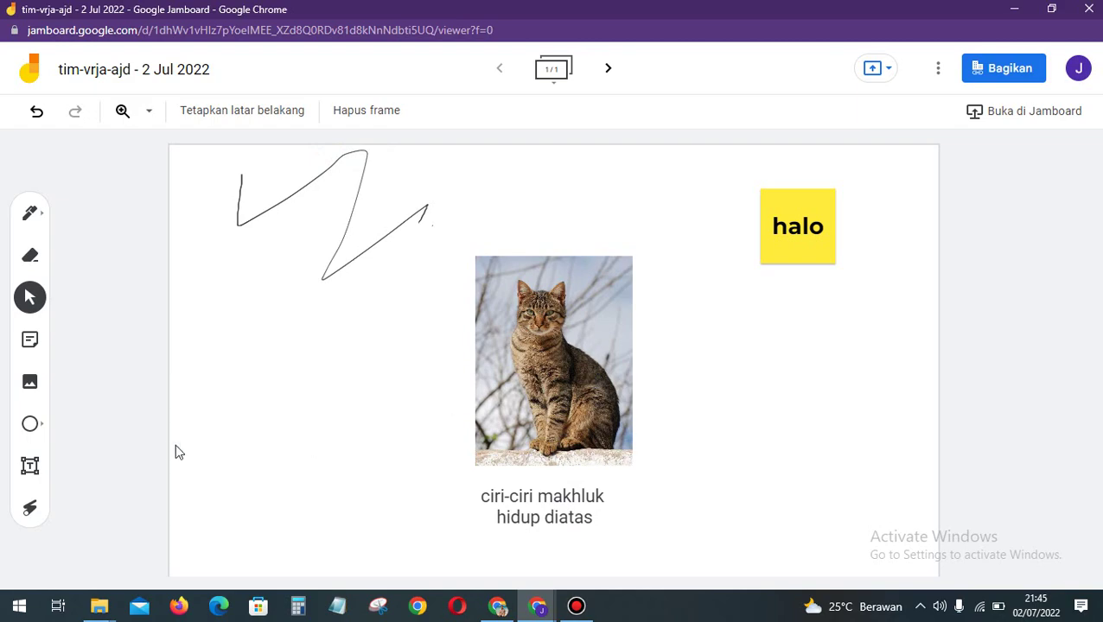
Step: Highlight the cat's head and lower body with the laser pointer
left_click(37, 512)
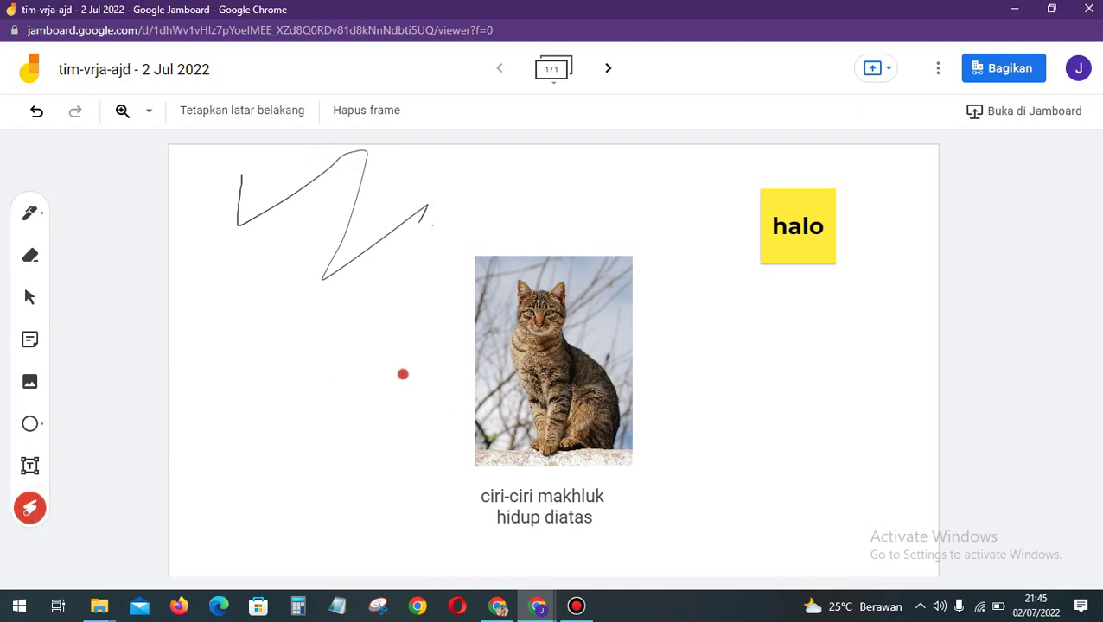
mouse_move(402, 373)
left_mouse_down()
mouse_move(549, 303)
mouse_move(459, 320)
left_mouse_up()
mouse_move(554, 267)
left_mouse_down()
mouse_move(507, 313)
mouse_move(550, 271)
left_mouse_up()
mouse_move(581, 394)
left_mouse_down()
mouse_move(623, 467)
mouse_move(586, 399)
left_mouse_up()
left_click(32, 218)
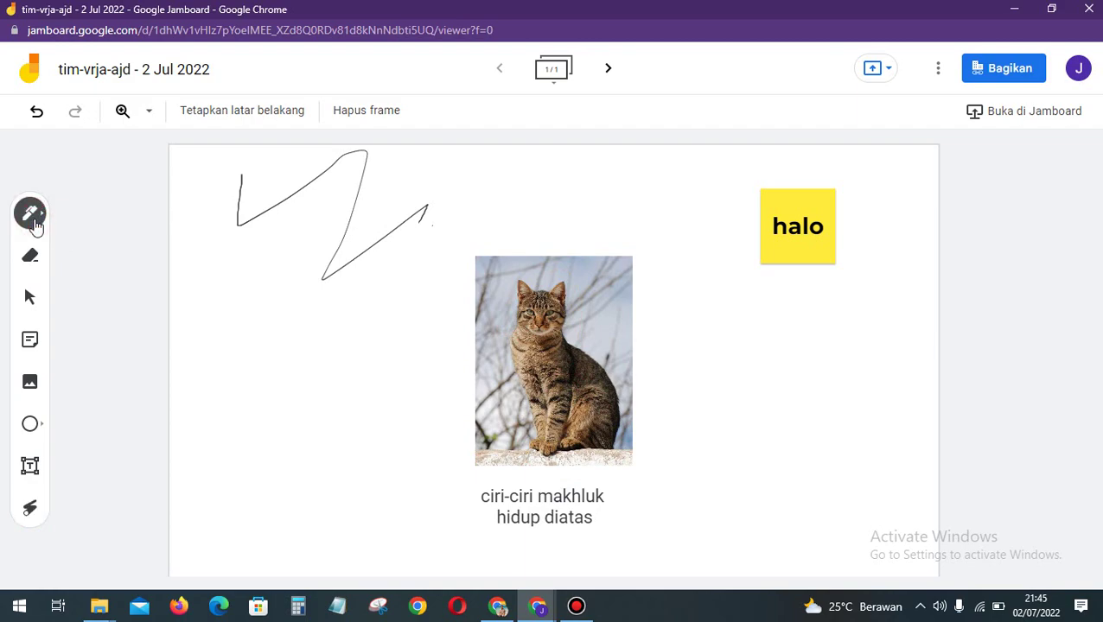
Step: Share the board so anyone with the link is an Editor, and copy the link
left_click(999, 69)
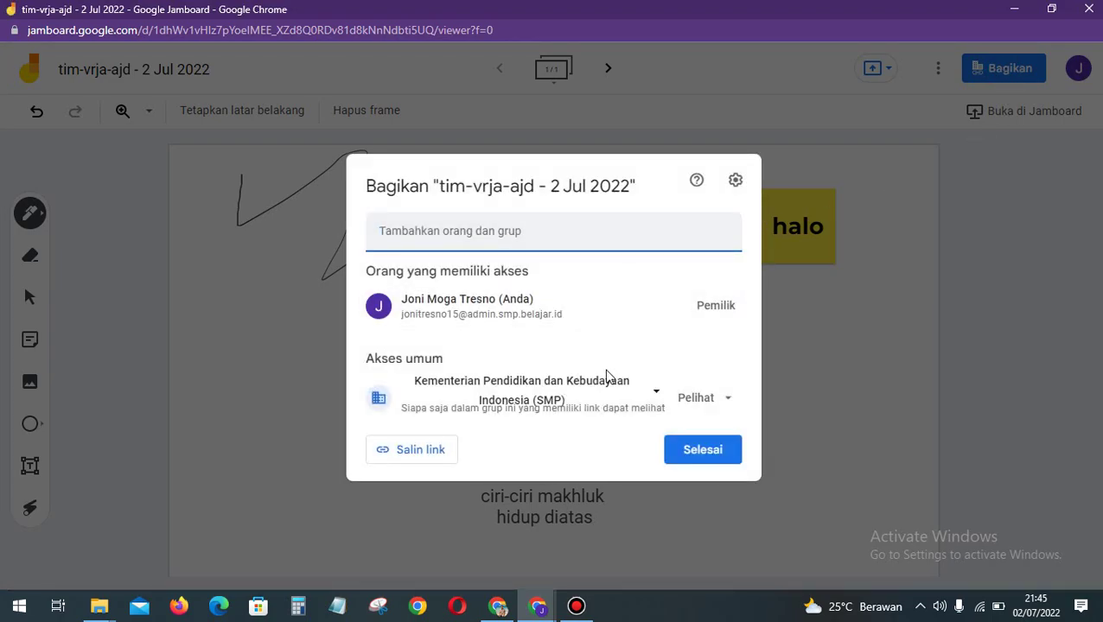
left_click(613, 394)
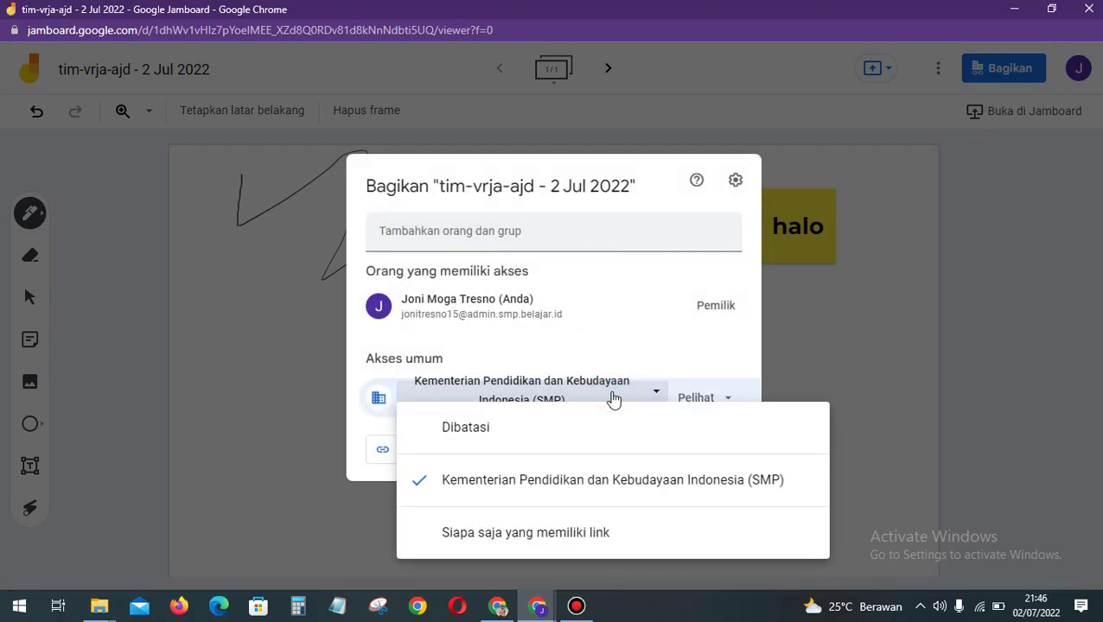
left_click(585, 536)
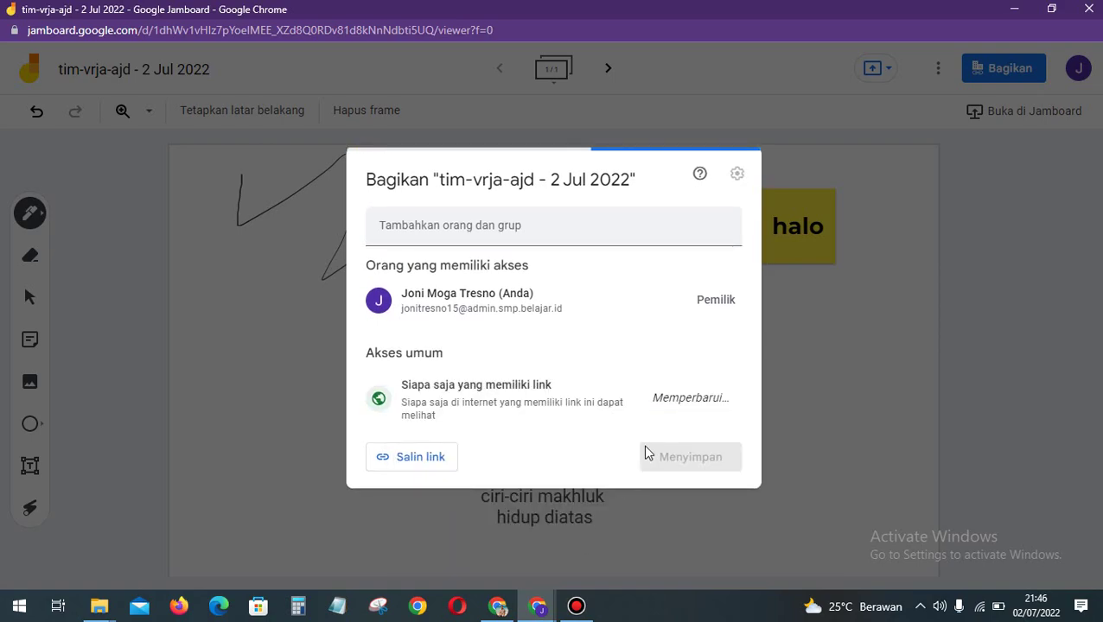
left_click(719, 401)
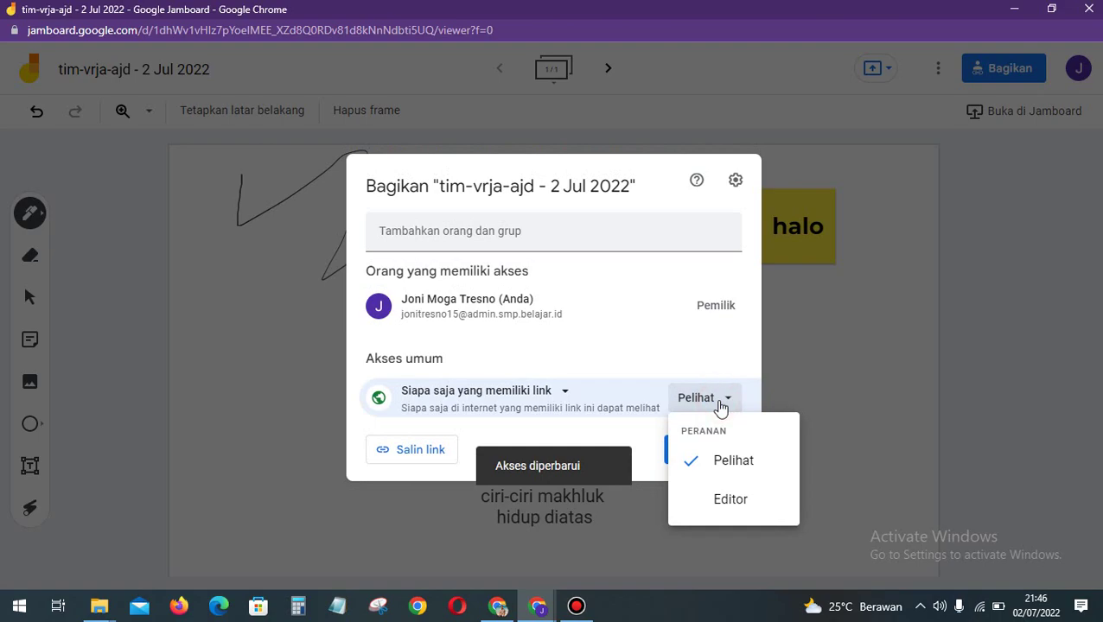
left_click(730, 504)
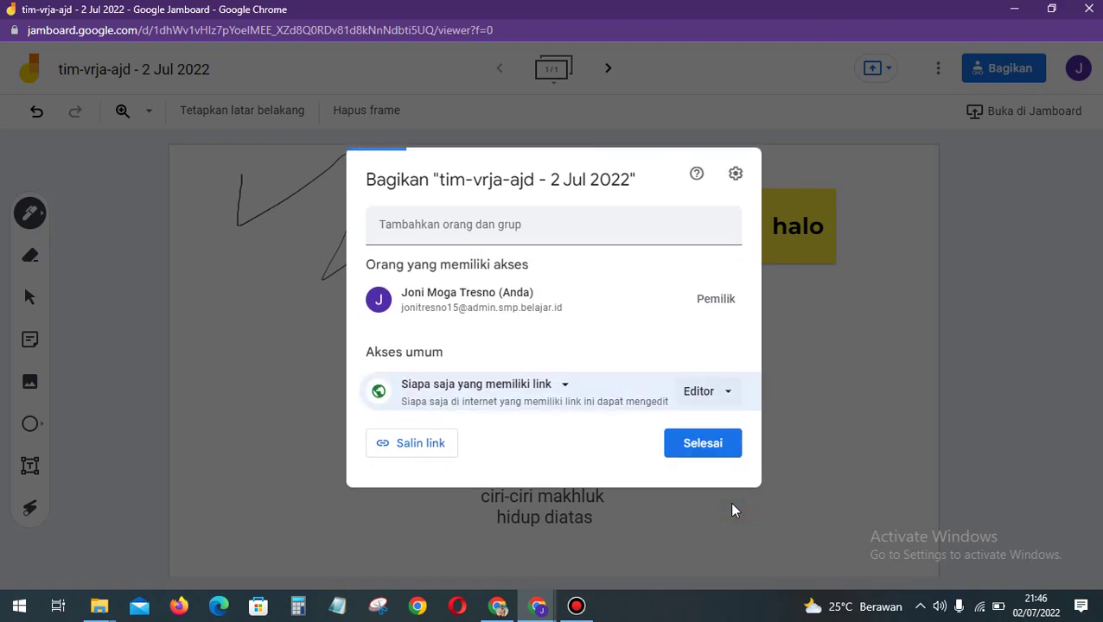
left_click(434, 452)
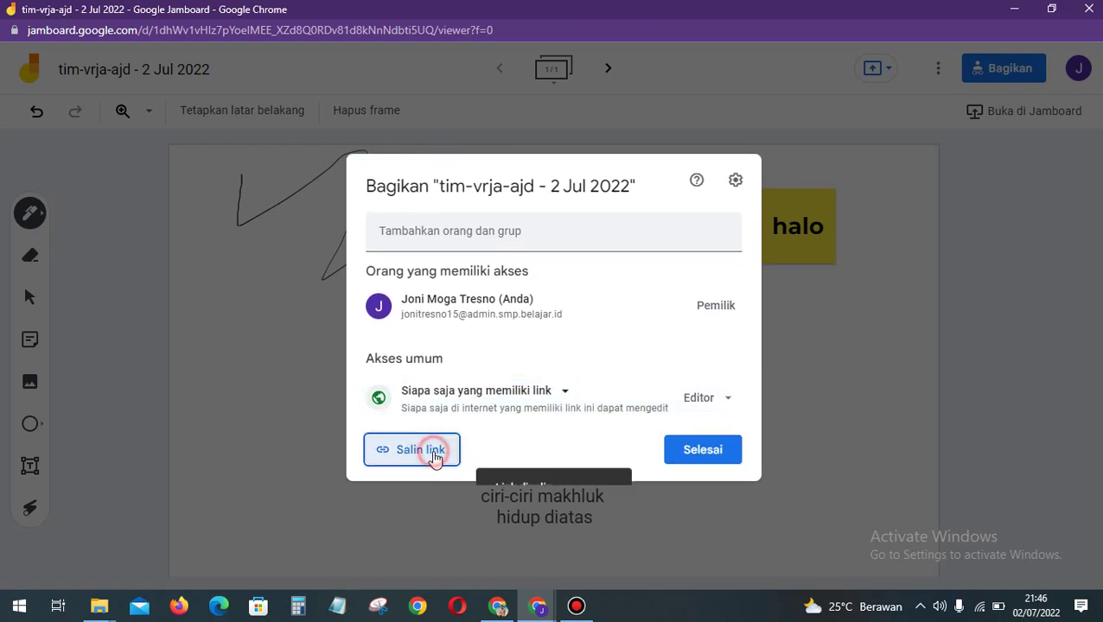
left_click(703, 449)
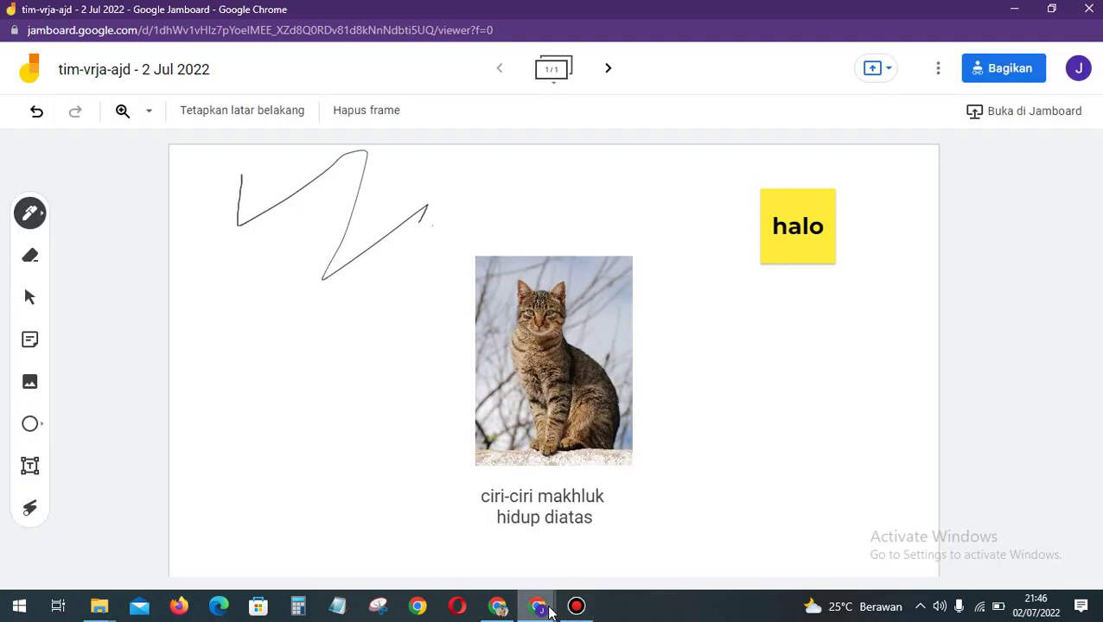
left_click(551, 611)
Step: Paste the copied Jamboard link into the Meet chat and send it
left_click(425, 529)
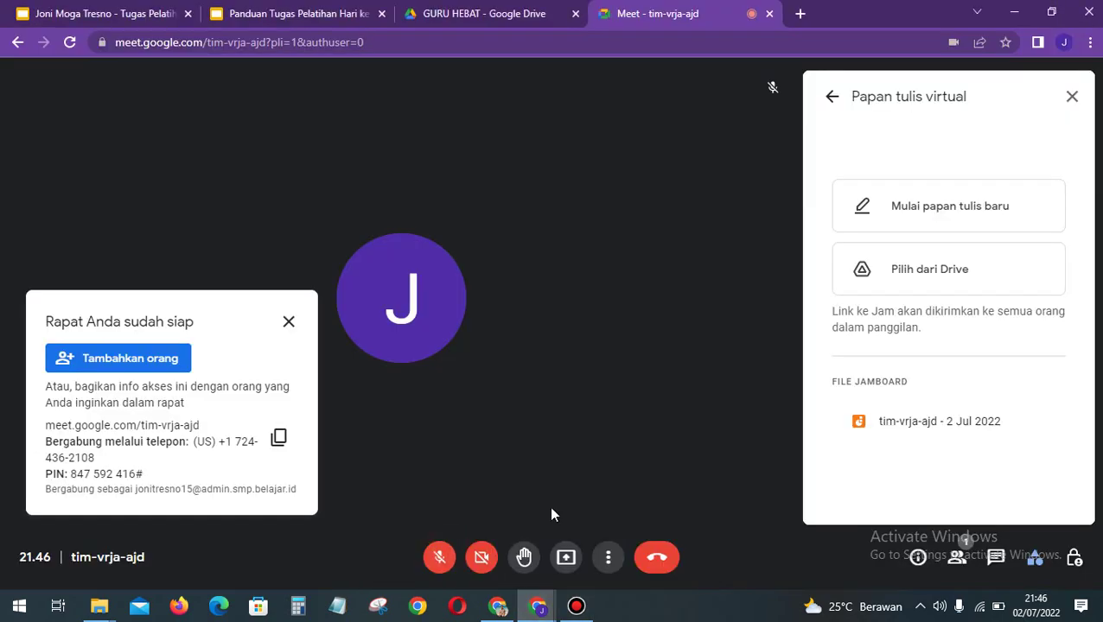
left_click(957, 558)
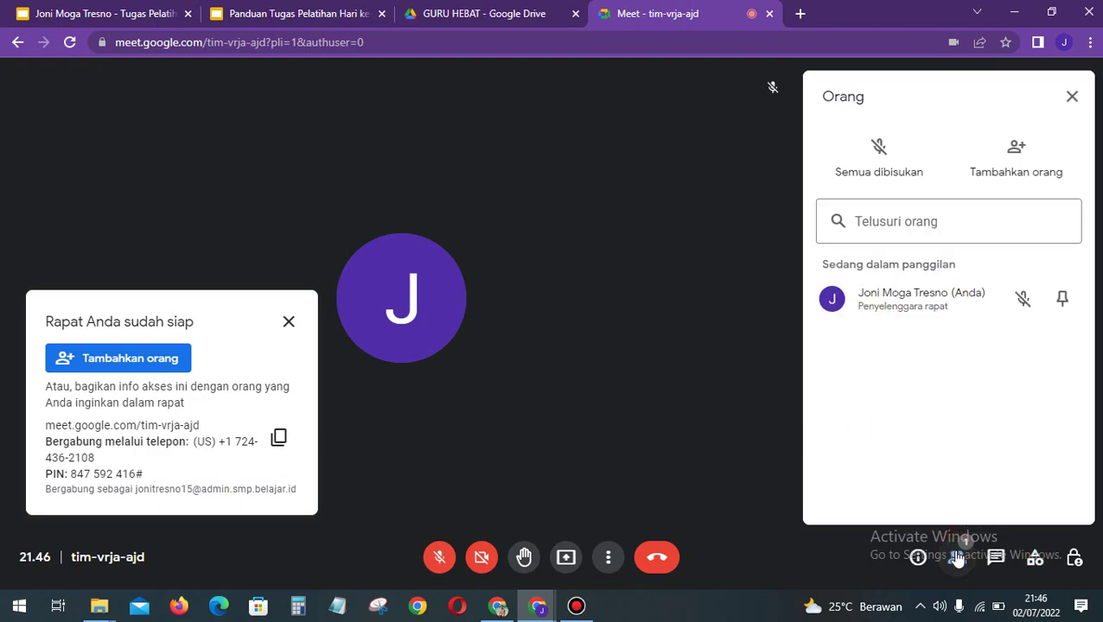
left_click(995, 557)
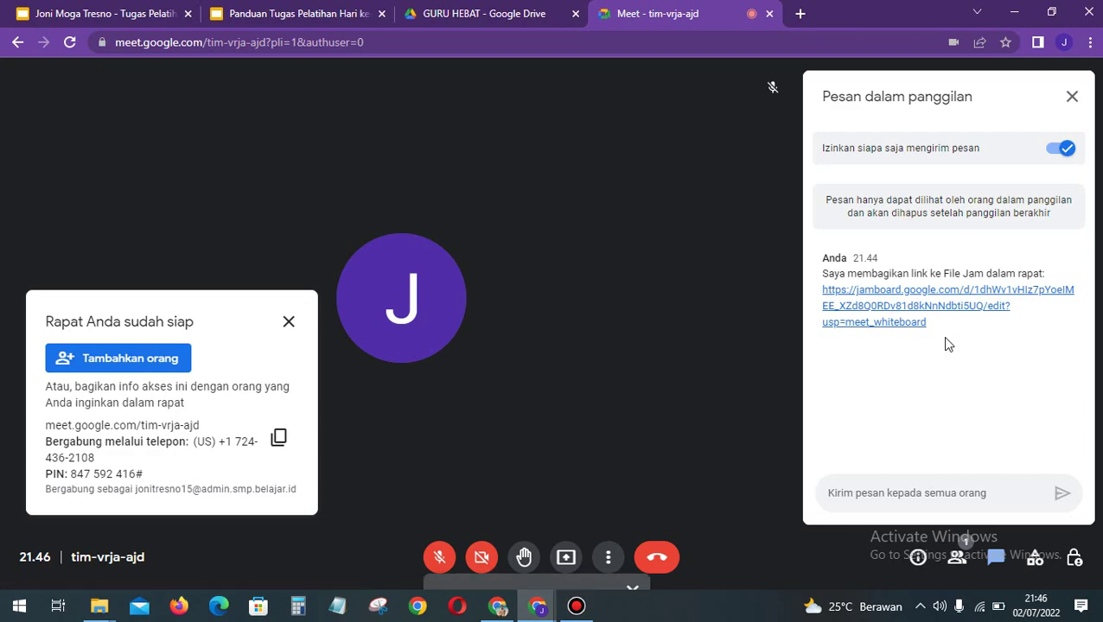
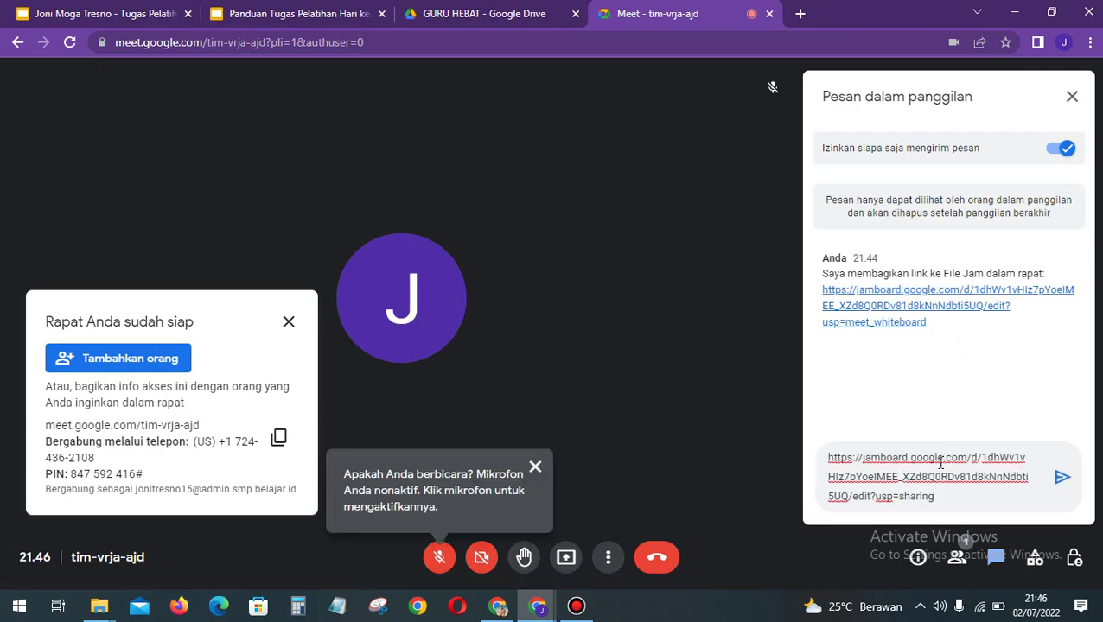
left_click(1061, 478)
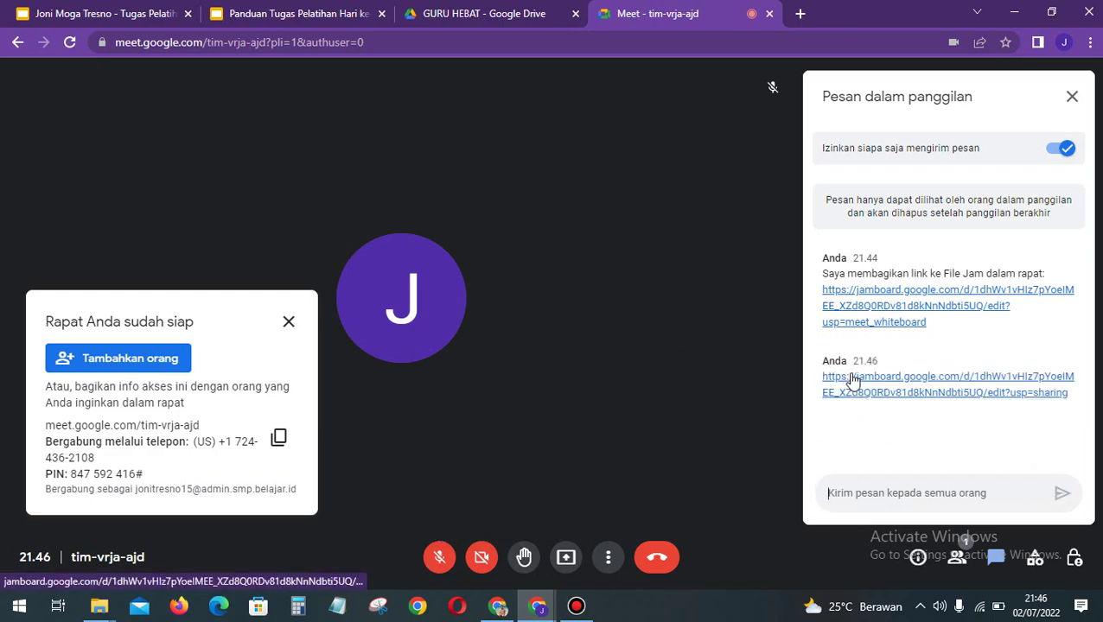
Step: Back in Jamboard, erase the entire zigzag scribble
mouse_move(538, 606)
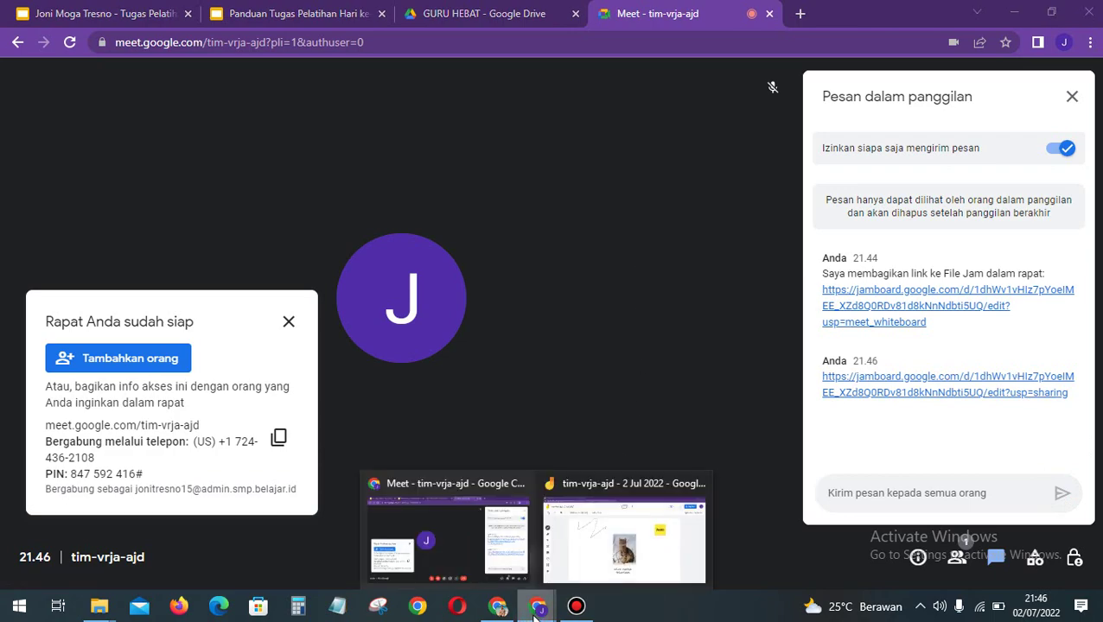
left_click(609, 554)
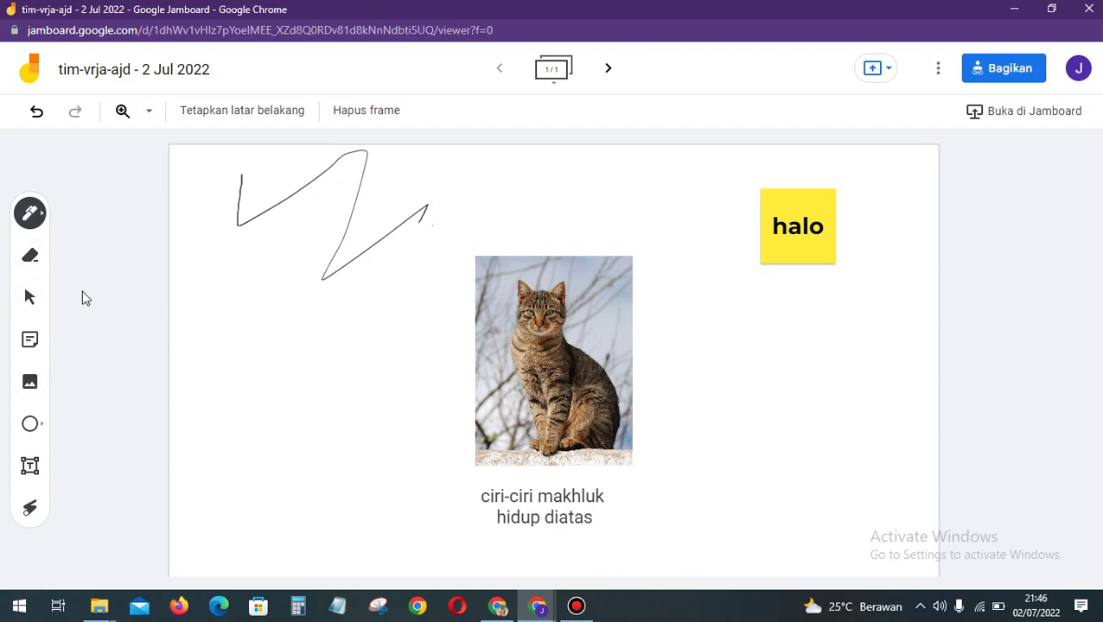
left_click(30, 256)
mouse_move(424, 224)
left_mouse_down()
mouse_move(419, 212)
mouse_move(375, 236)
mouse_move(455, 201)
mouse_move(316, 232)
left_mouse_up()
mouse_move(373, 180)
left_mouse_down()
mouse_move(247, 240)
mouse_move(236, 172)
mouse_move(238, 223)
left_mouse_up()
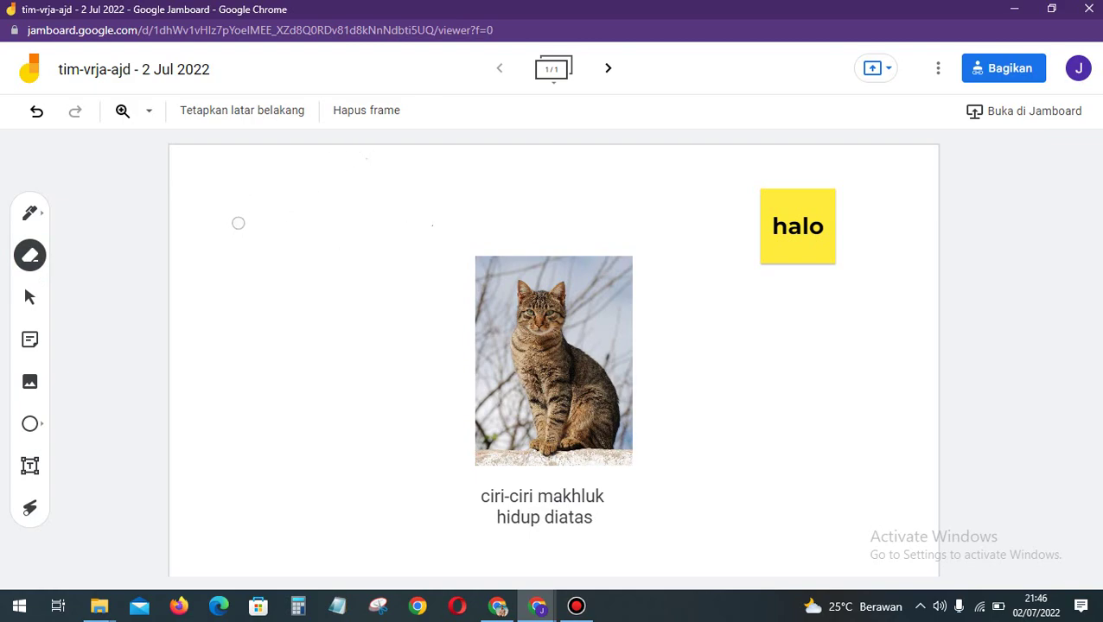
Step: Add a 'bernapas' sticky note beside the cat's upper left
left_click(30, 348)
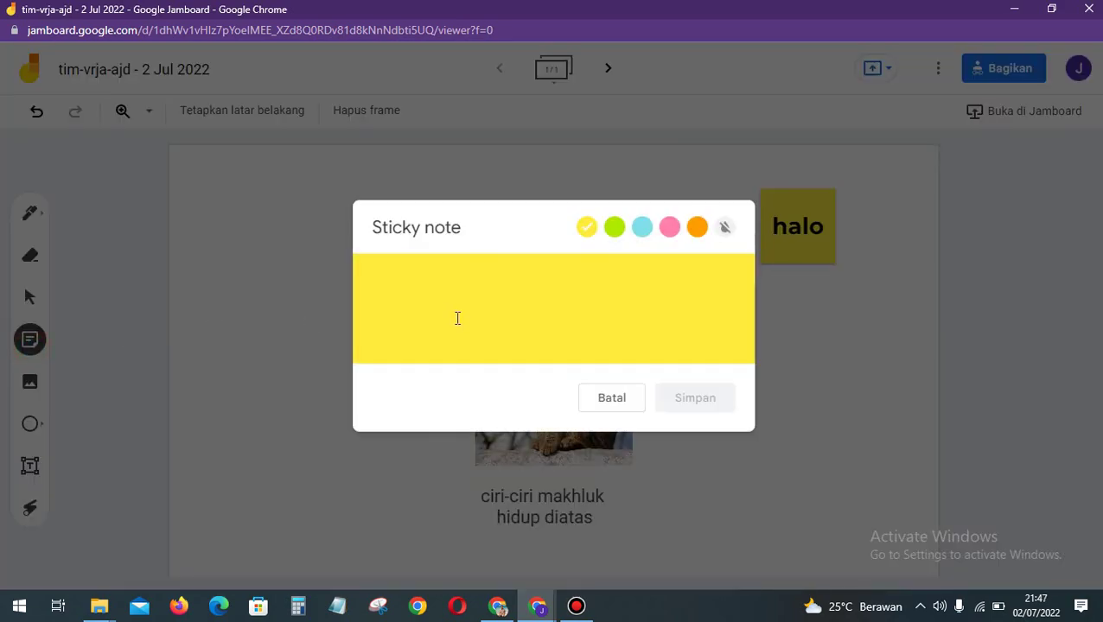
type("bernapas")
left_click(705, 405)
left_click(581, 391)
left_click_drag(302, 195, 409, 268)
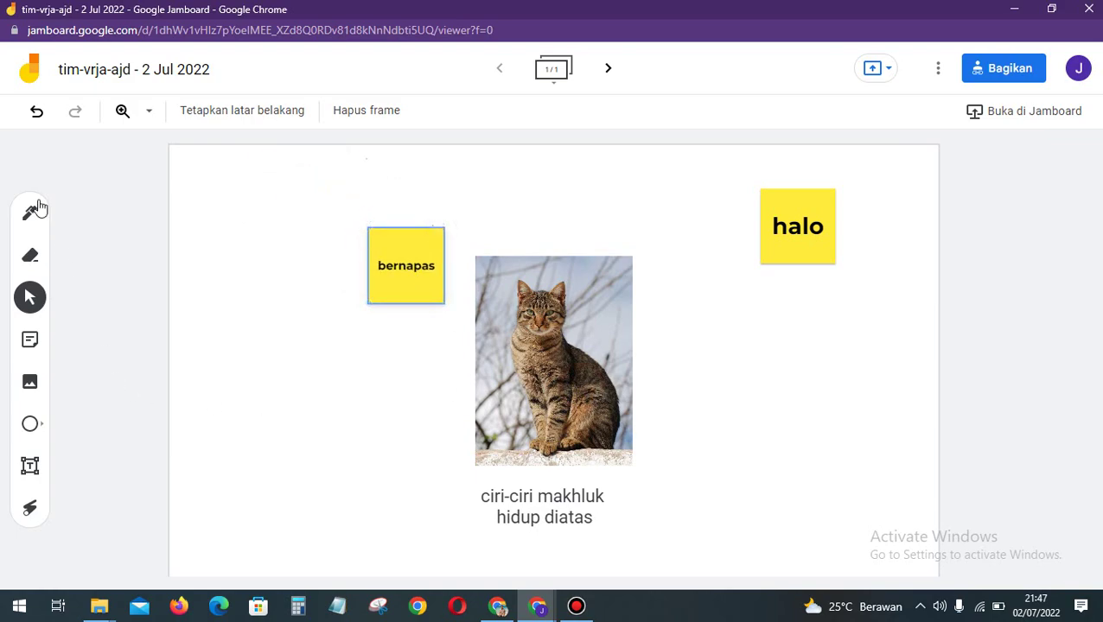
Step: Add a 'makan dan minum' sticky note to the right of the cat photo
left_click(30, 339)
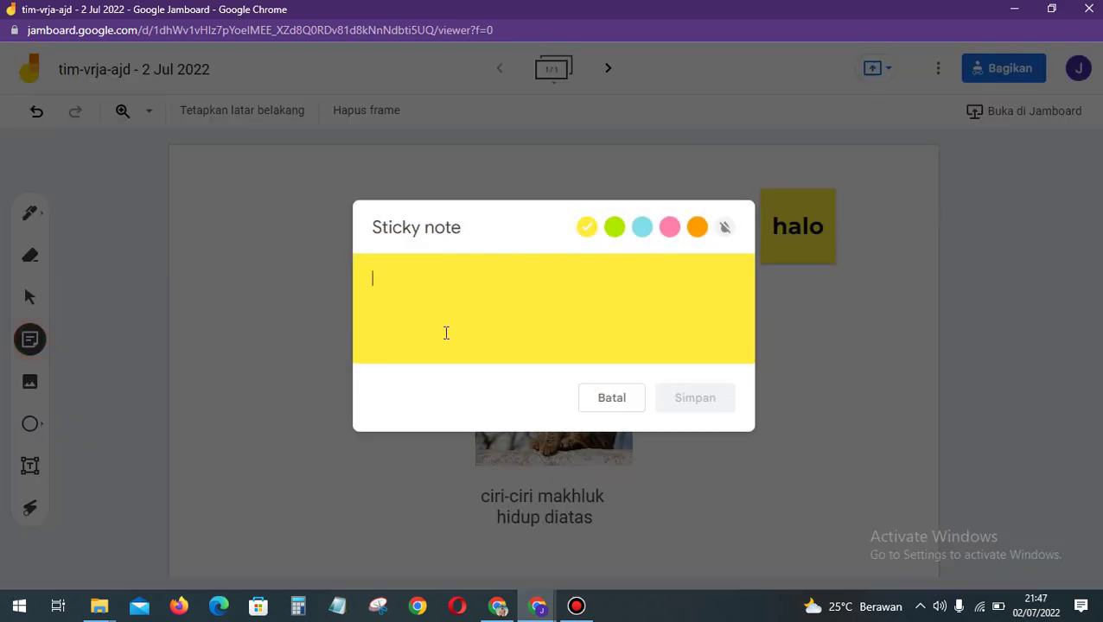
type("mek")
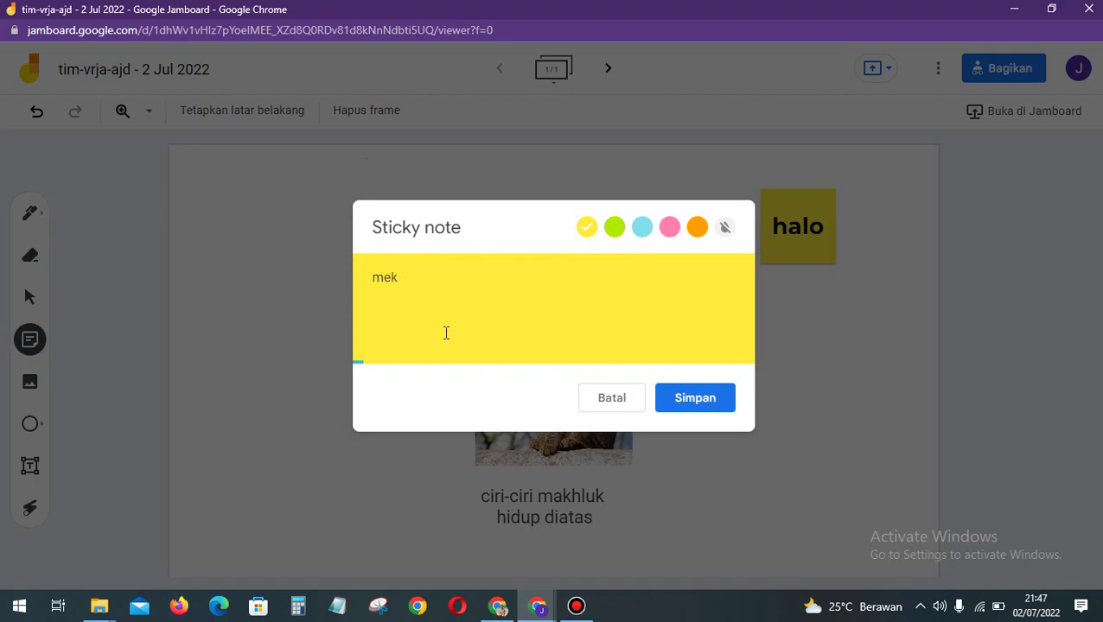
type("akan dan minum")
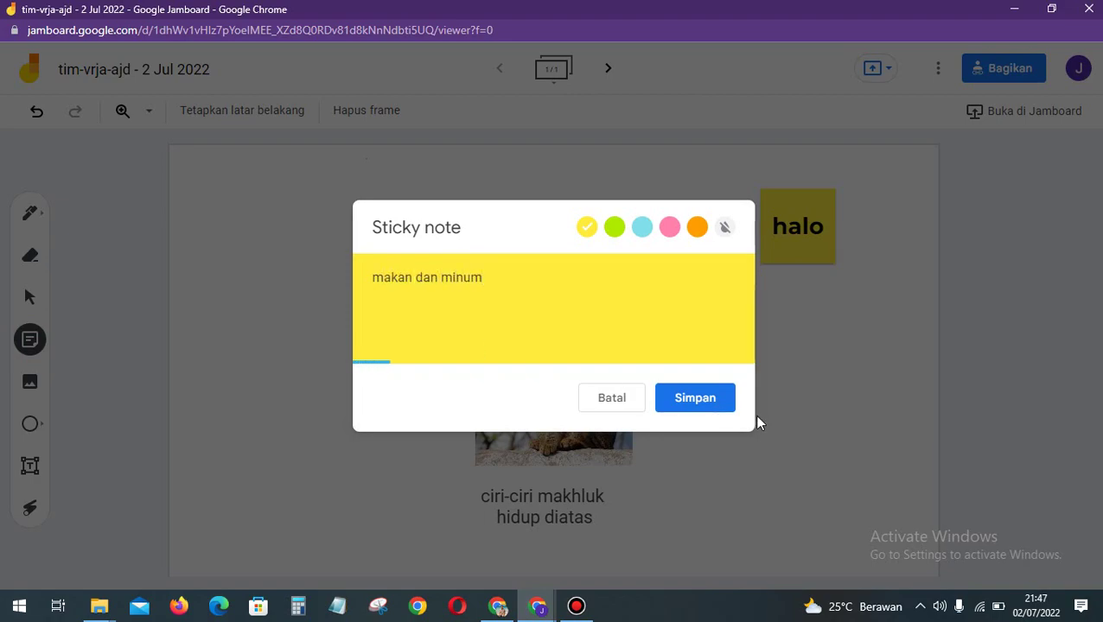
left_click(683, 394)
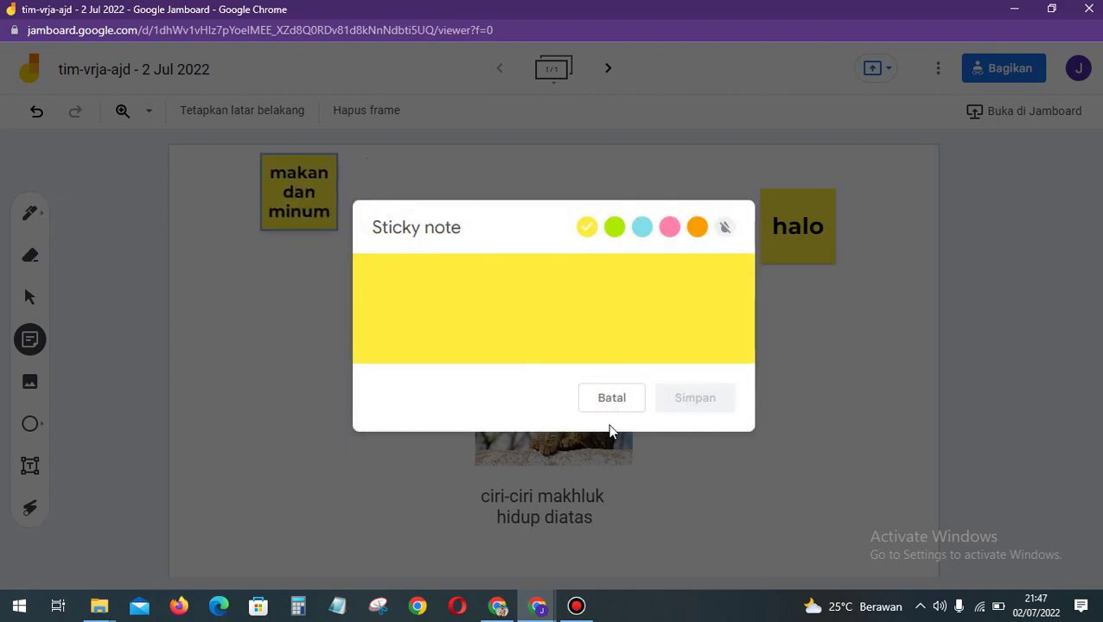
left_click(609, 412)
left_click_drag(325, 211, 719, 373)
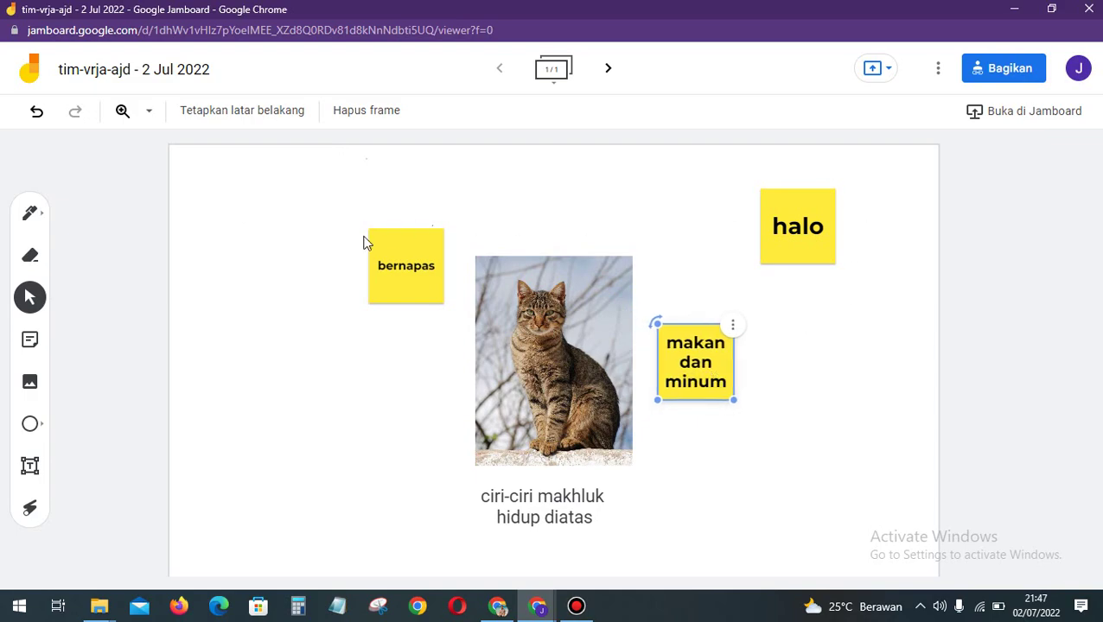
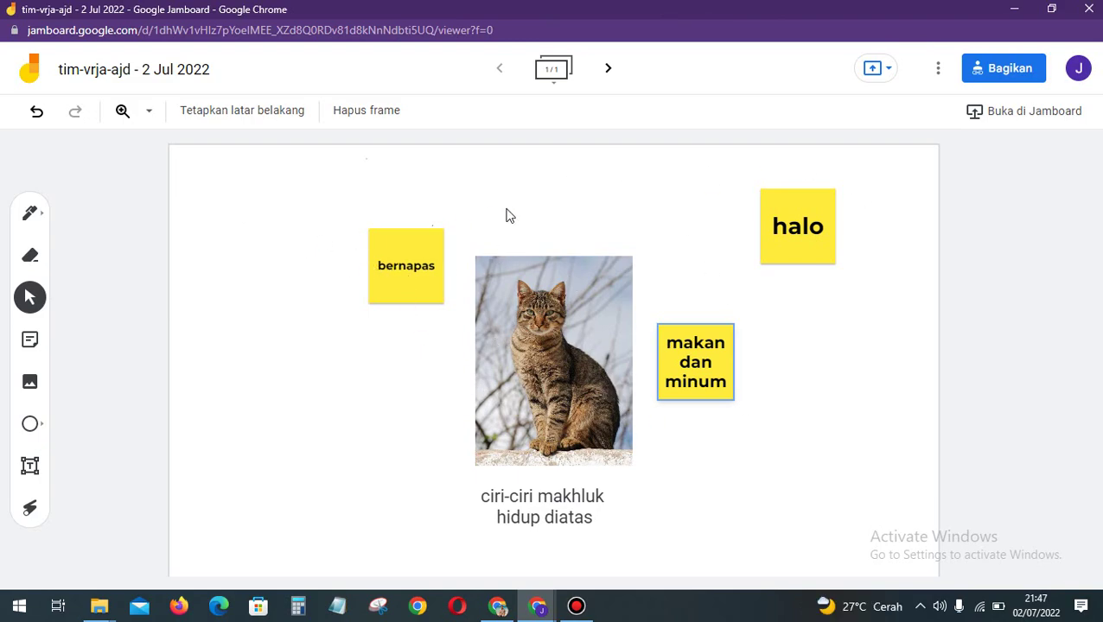
Step: Add a blank second frame to the Jamboard, check frame 1, then return to frame 2
left_click(609, 76)
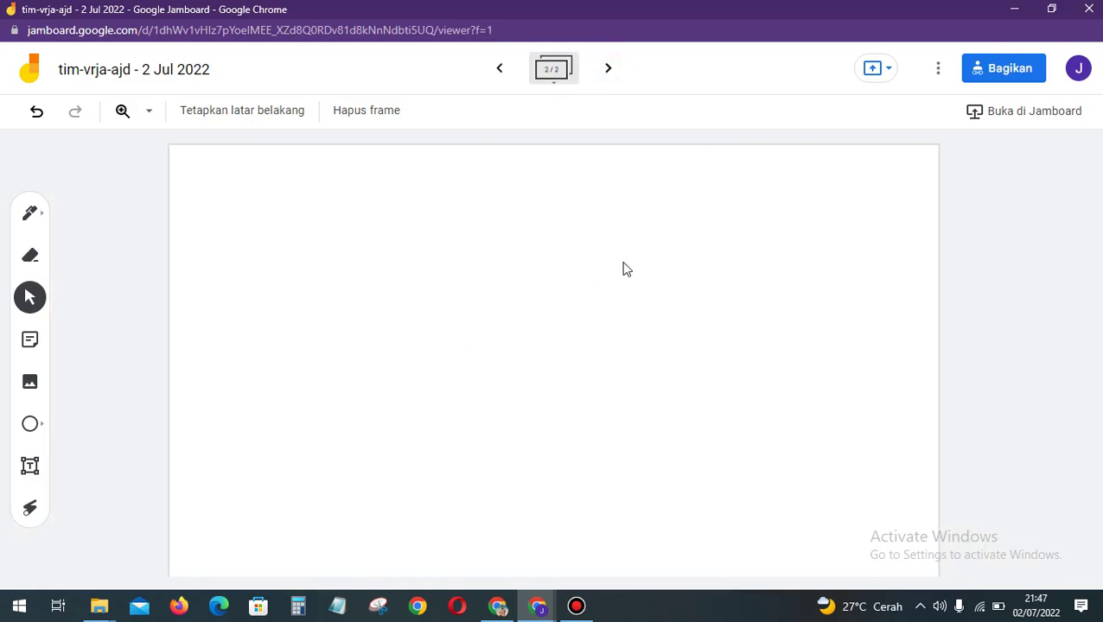
left_click(503, 71)
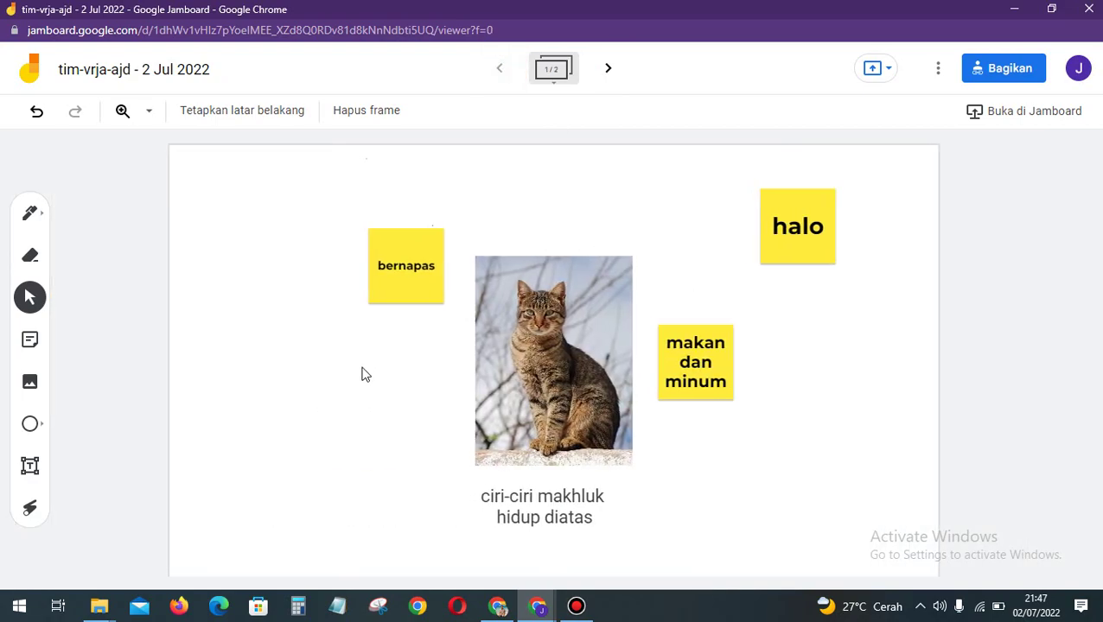
left_click(606, 71)
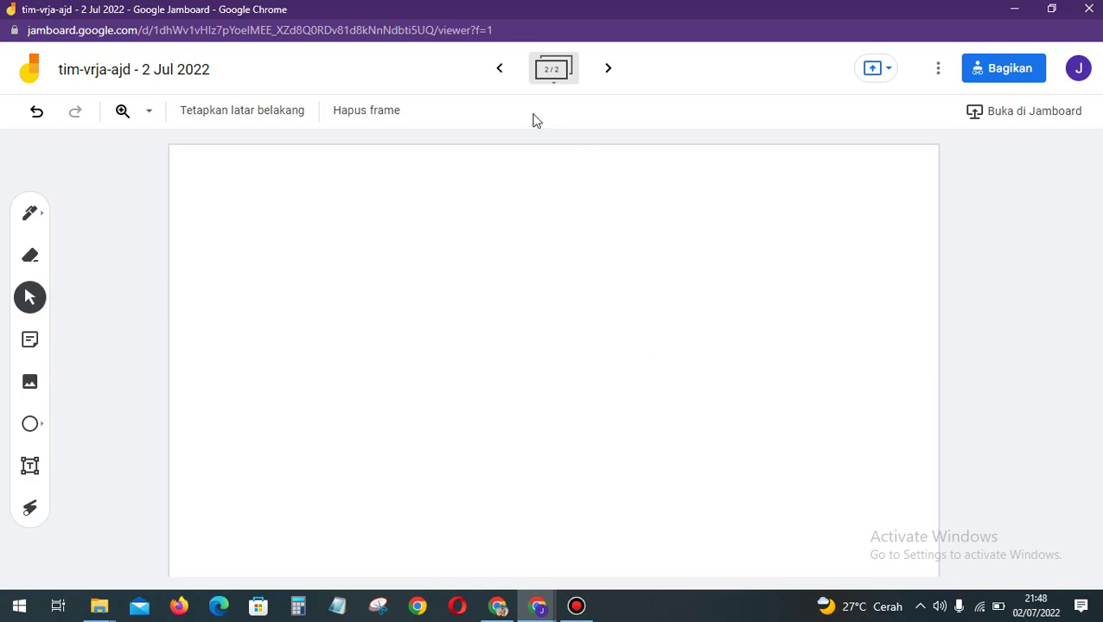
Step: Close Jamboard, show Meet's Activities panel, and snip the meeting window to the clipboard
left_click(1089, 8)
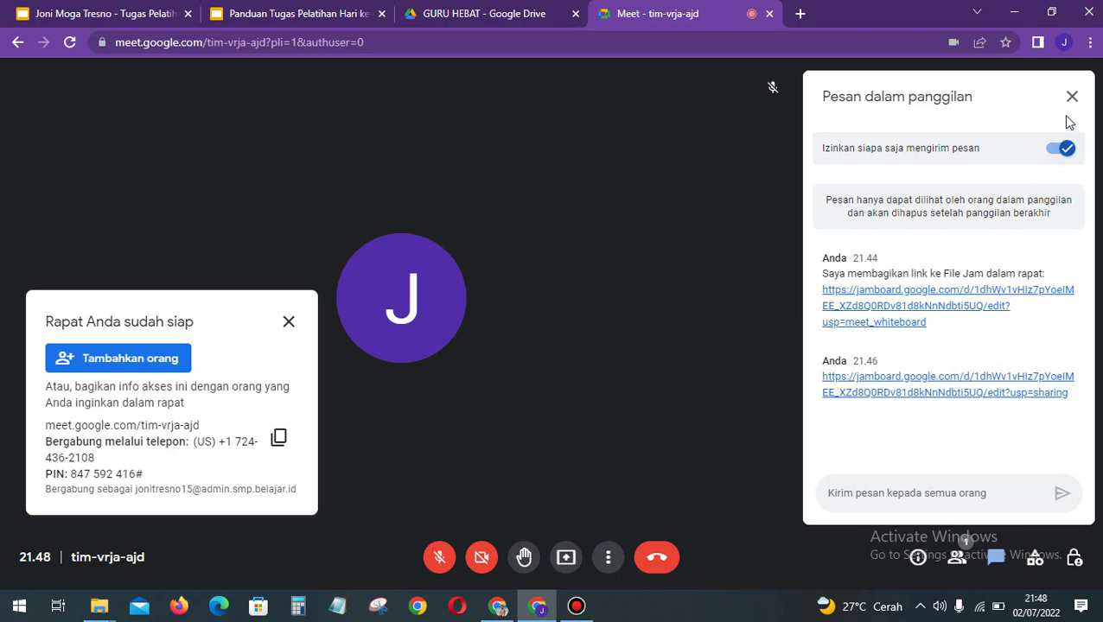
left_click(1035, 558)
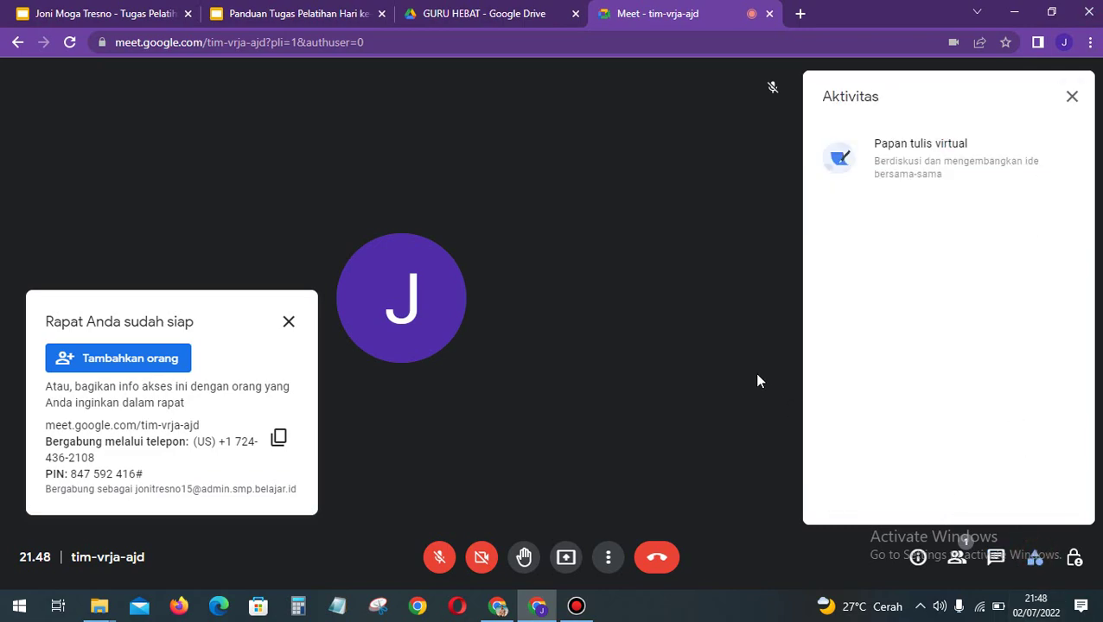
key("super+shift+s")
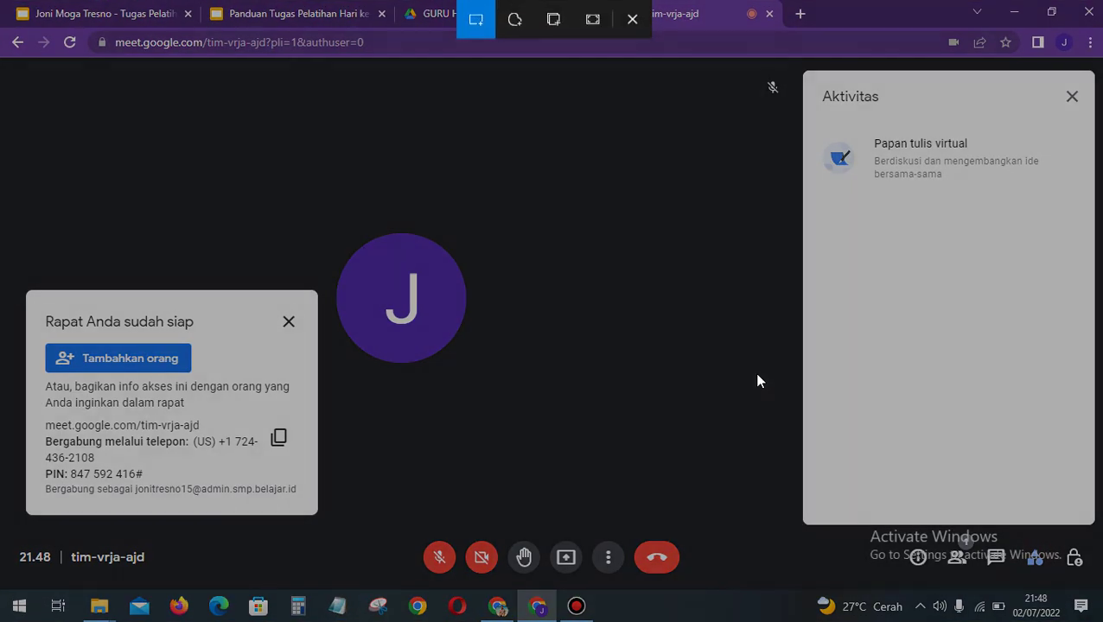
left_click_drag(3, 60, 1099, 585)
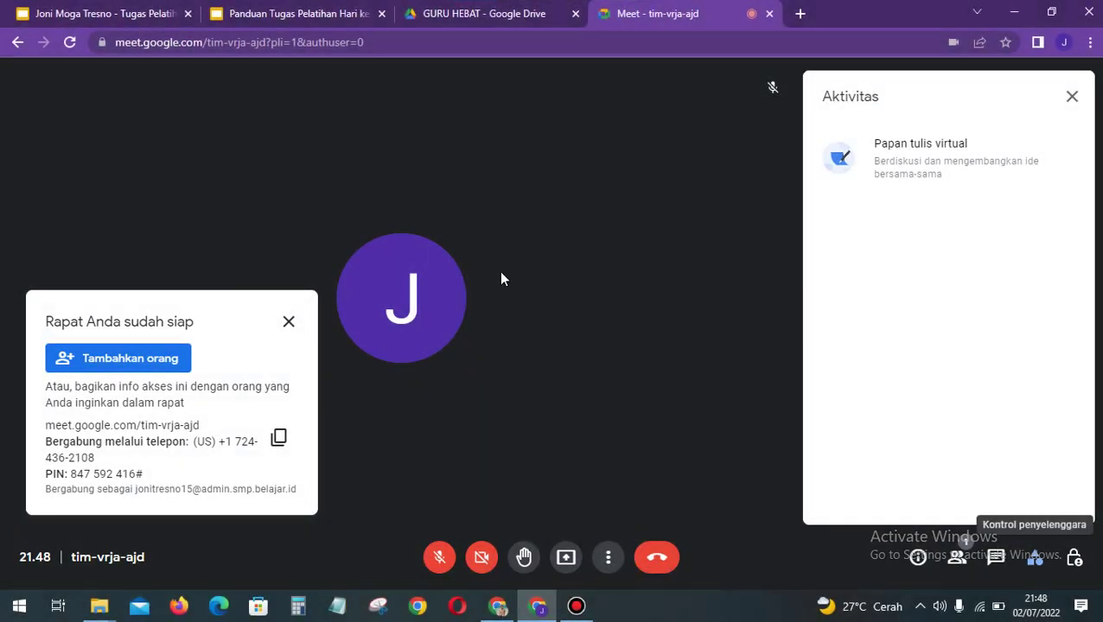
Step: Paste the Meet screenshot onto slide 7 of the assignment deck
left_click(138, 22)
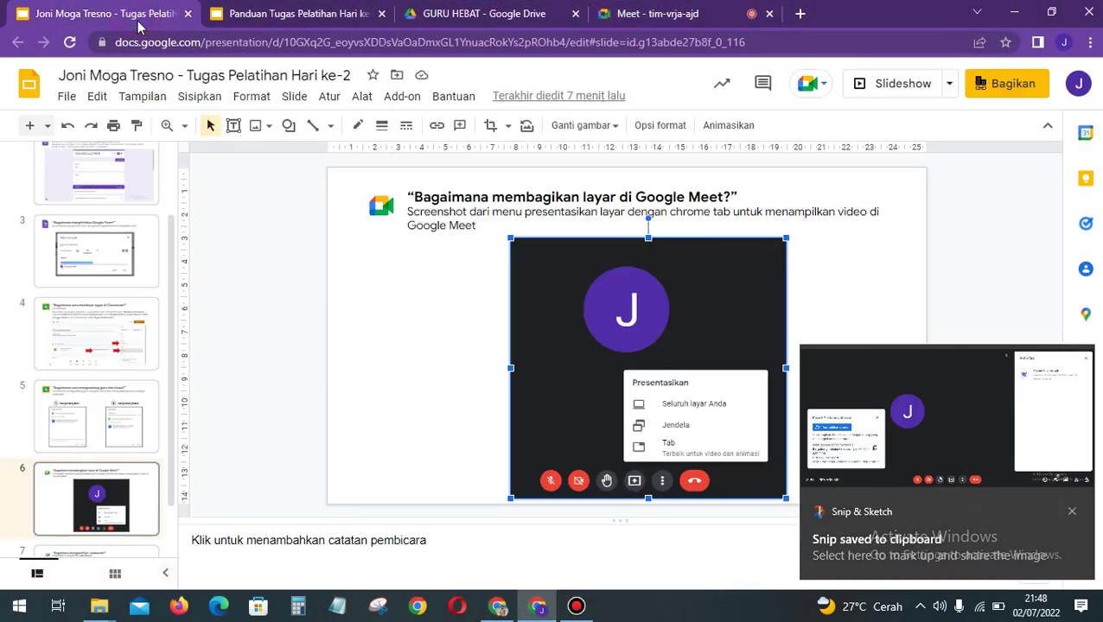
left_click(132, 497)
key("Down")
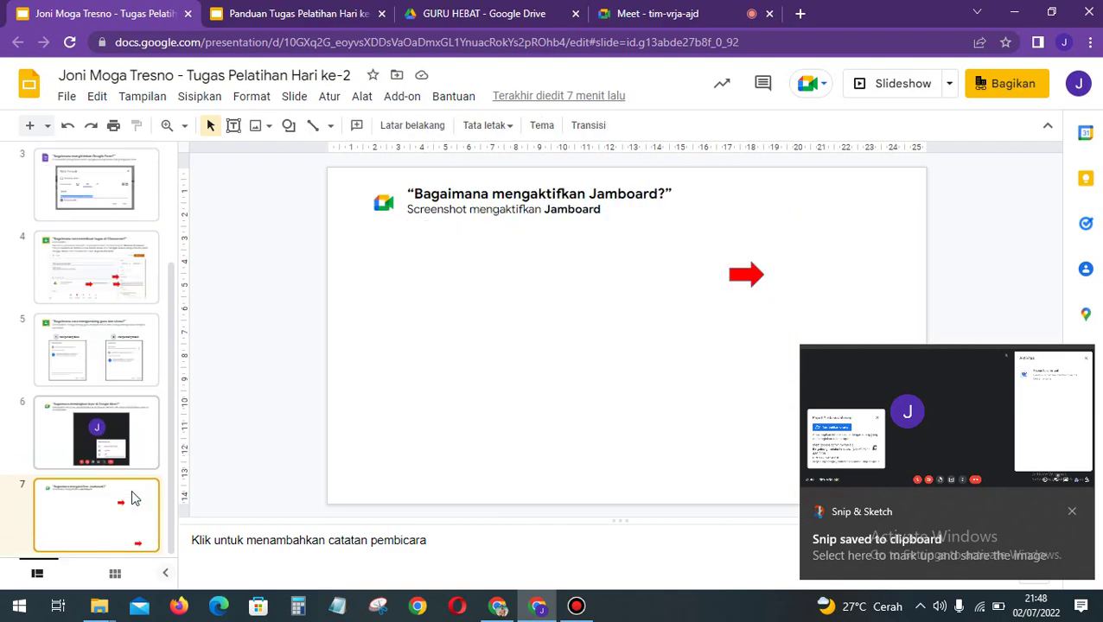
left_click(388, 460)
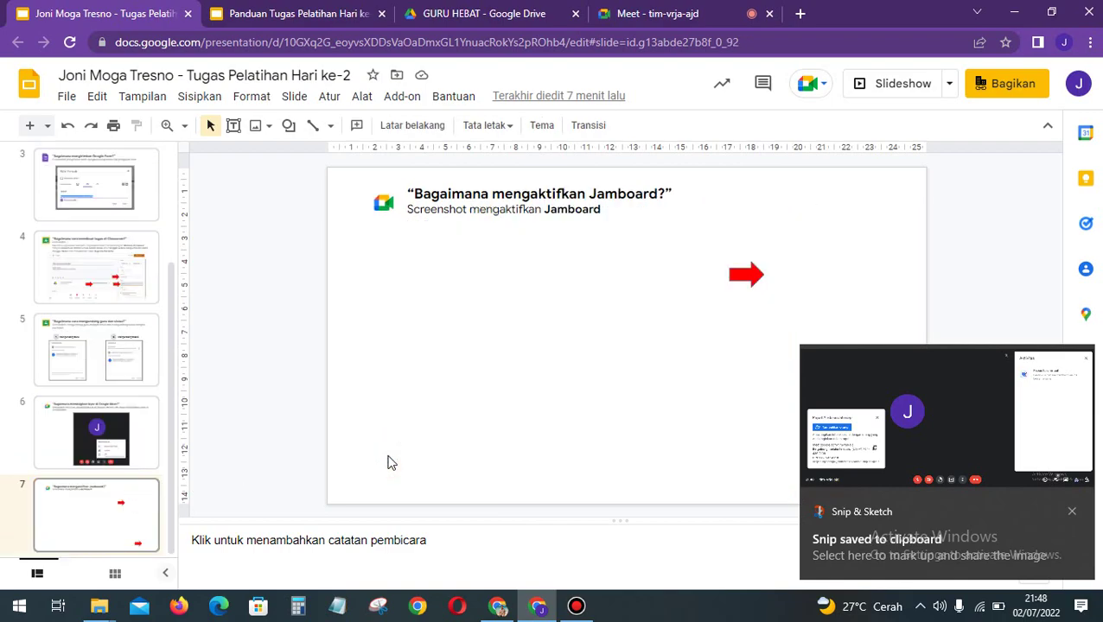
key("ctrl+v")
Step: Enlarge the screenshot across slide 7, send it behind the red arrows, and view the guide deck
left_click_drag(598, 401, 682, 361)
left_click_drag(833, 248, 857, 226)
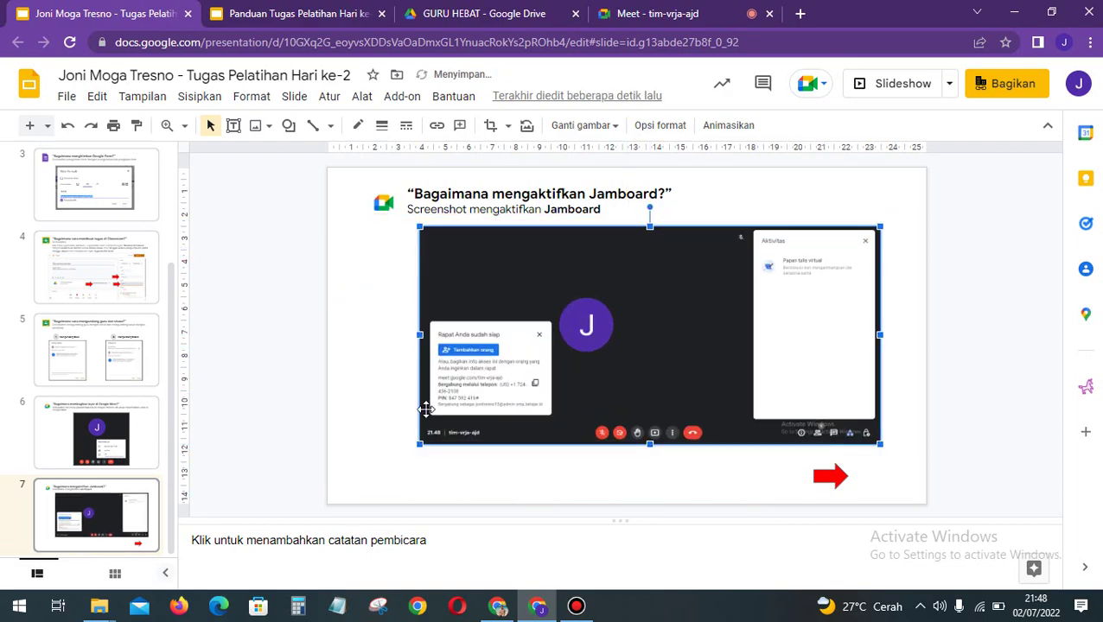
left_click_drag(417, 445, 388, 488)
key("Right")
key("Right")
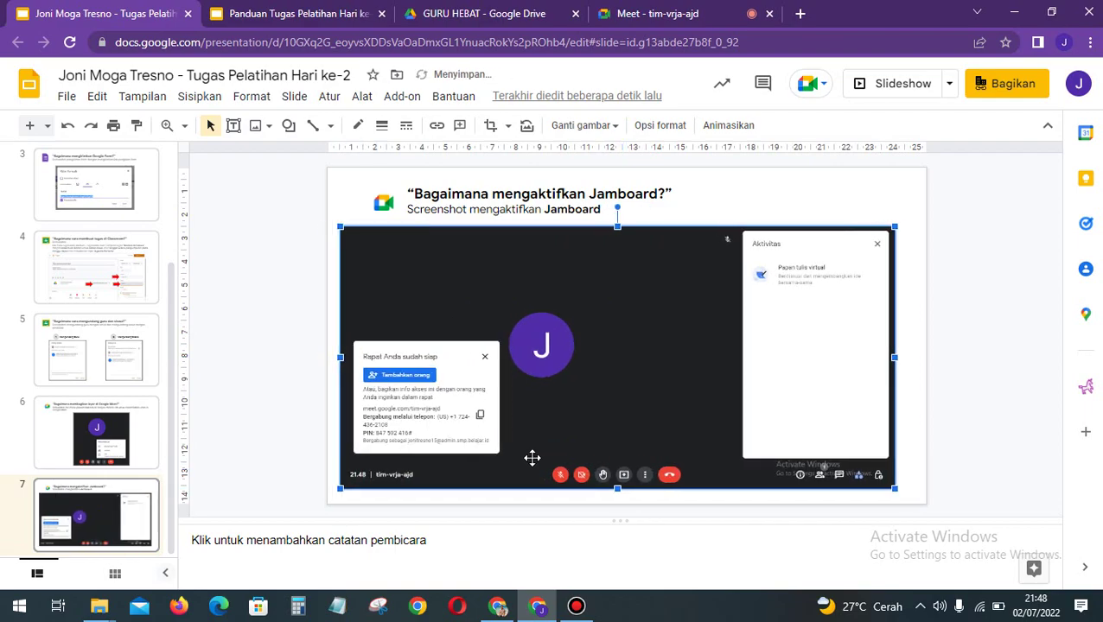
right_click(643, 418)
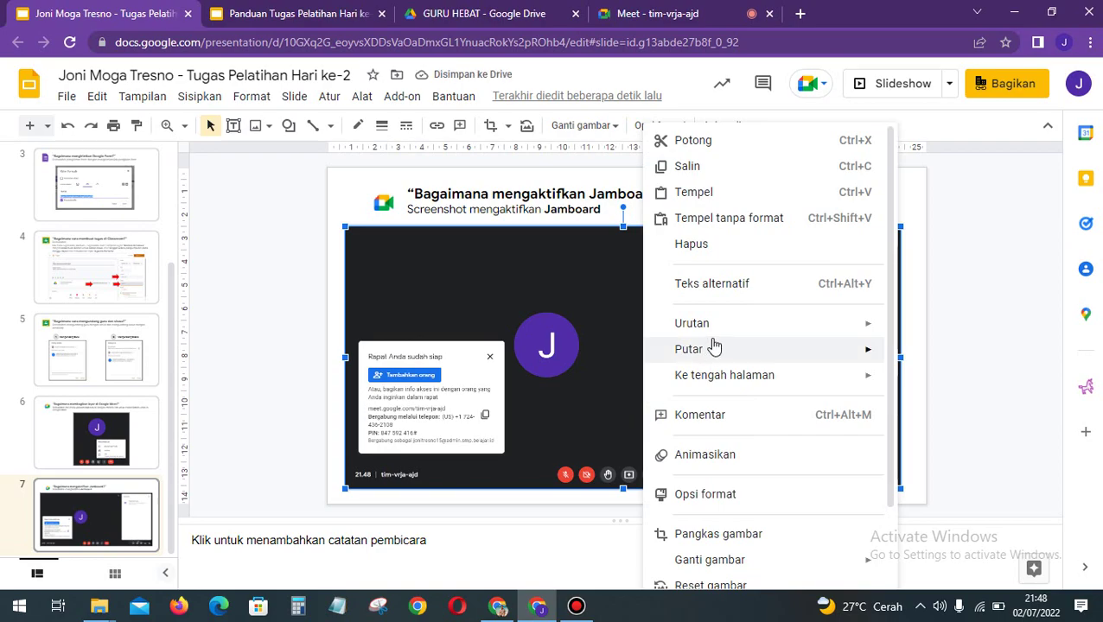
mouse_move(724, 325)
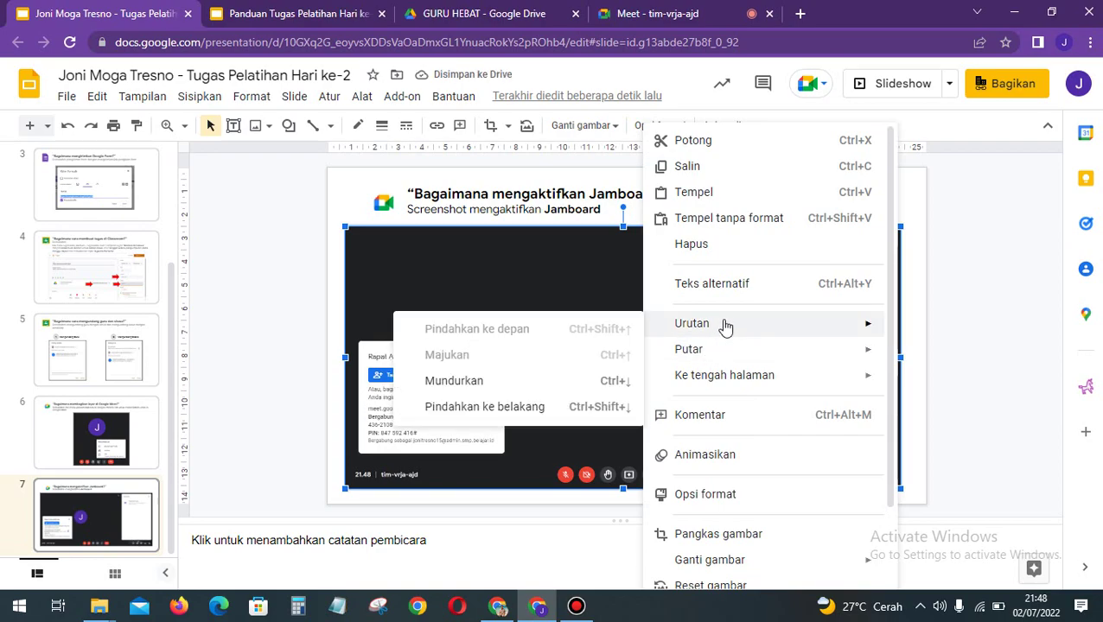
left_click(504, 405)
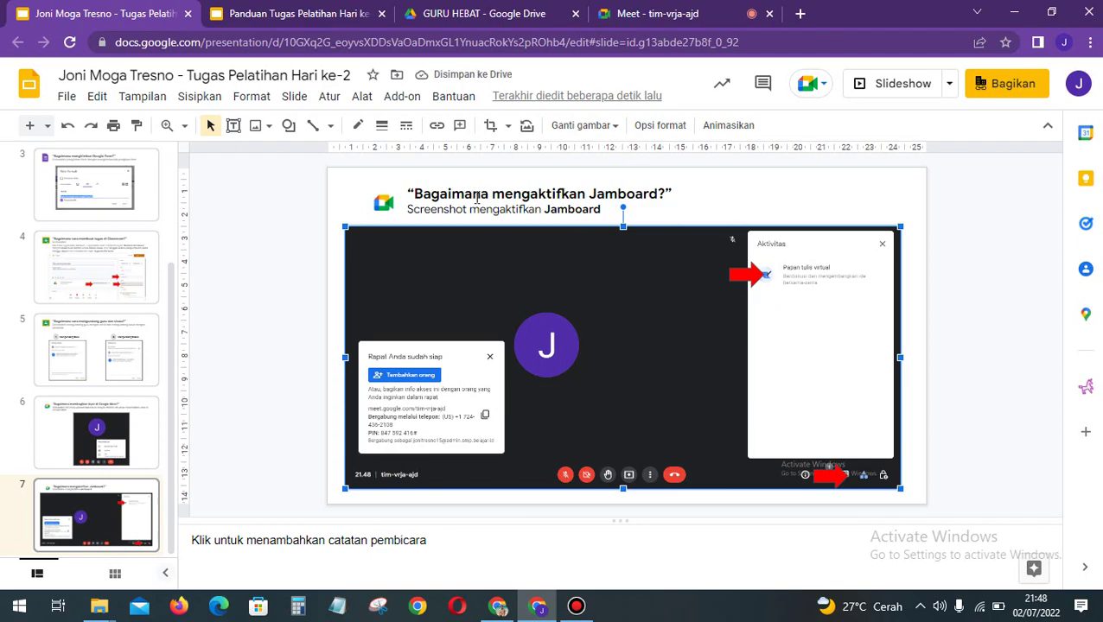
left_click(278, 14)
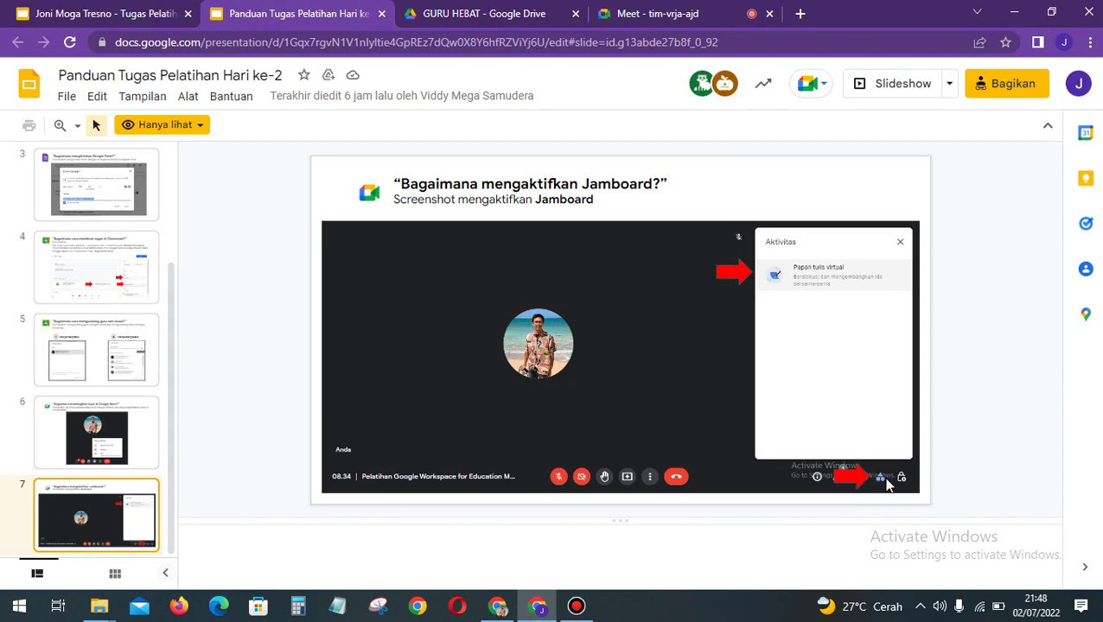
Step: Glance at the assignment deck, then switch back to the Meet call
left_click(115, 15)
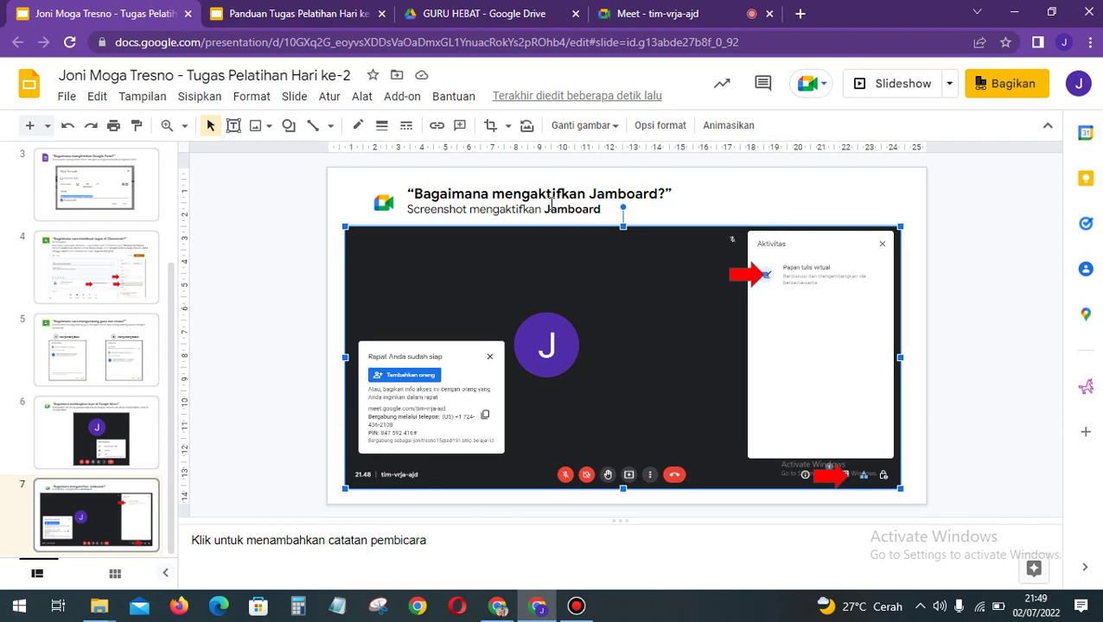
left_click(661, 13)
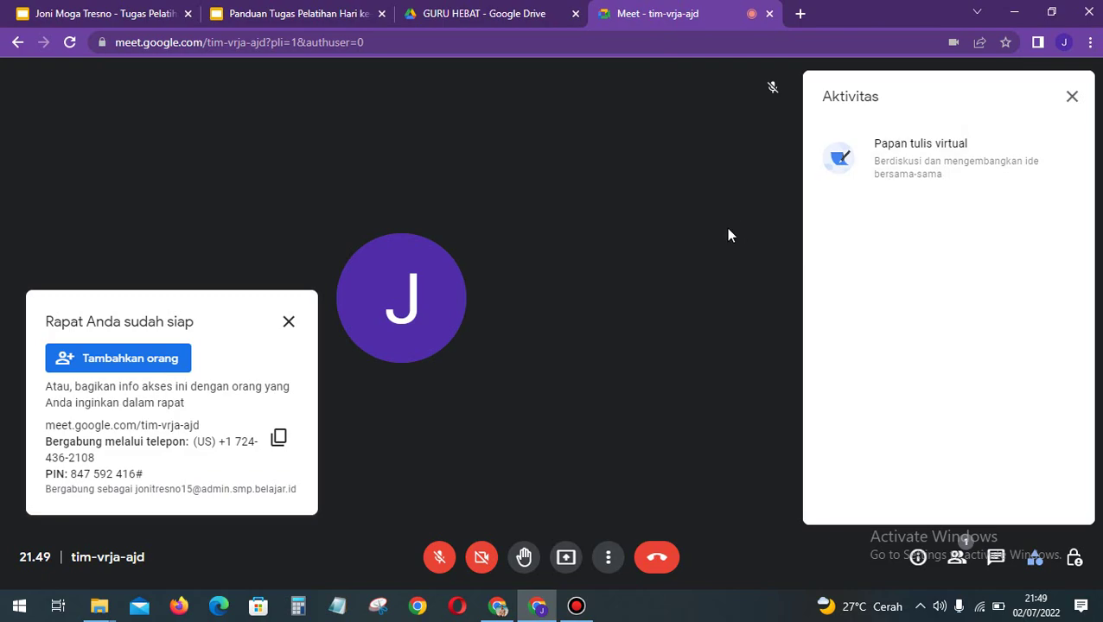
Step: Close the activities list, end the Meet call for everyone, and close its tab
left_click(1072, 97)
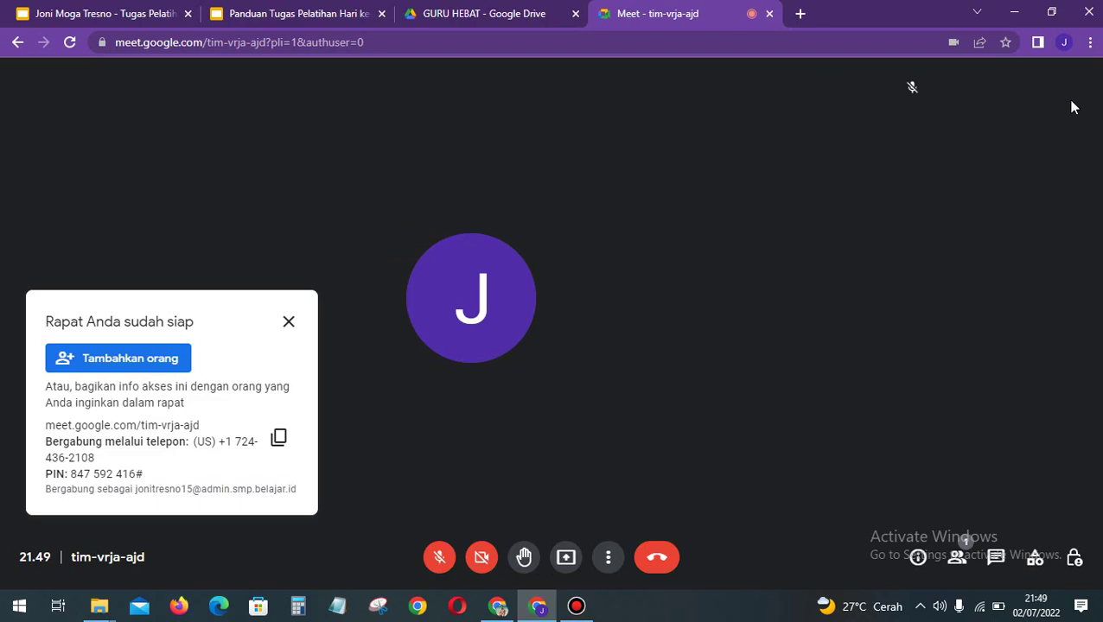
left_click(660, 562)
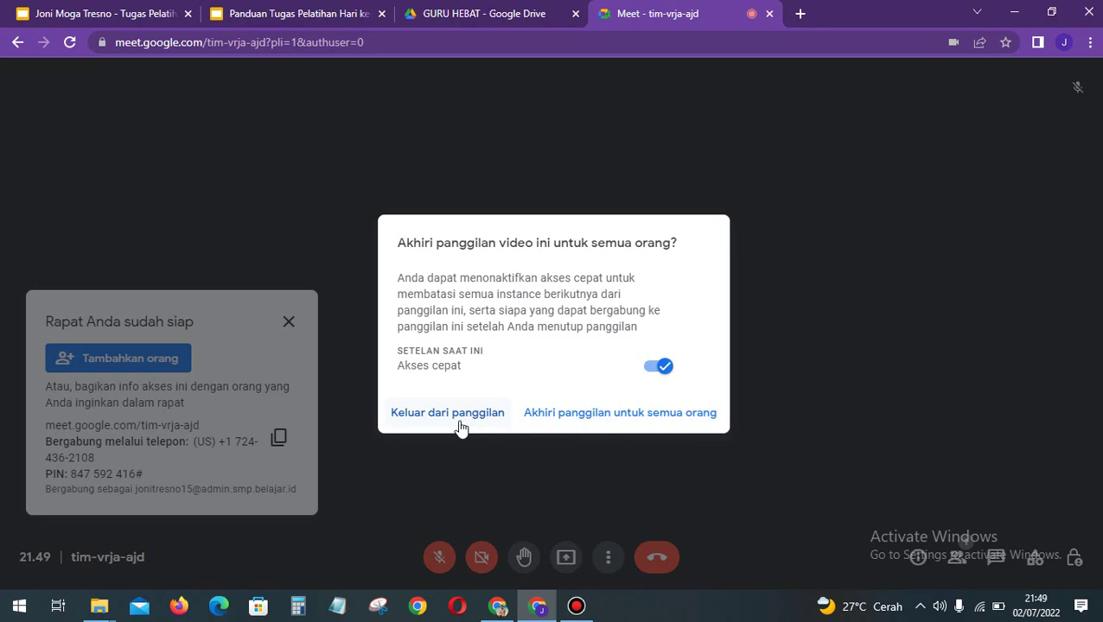
left_click(569, 416)
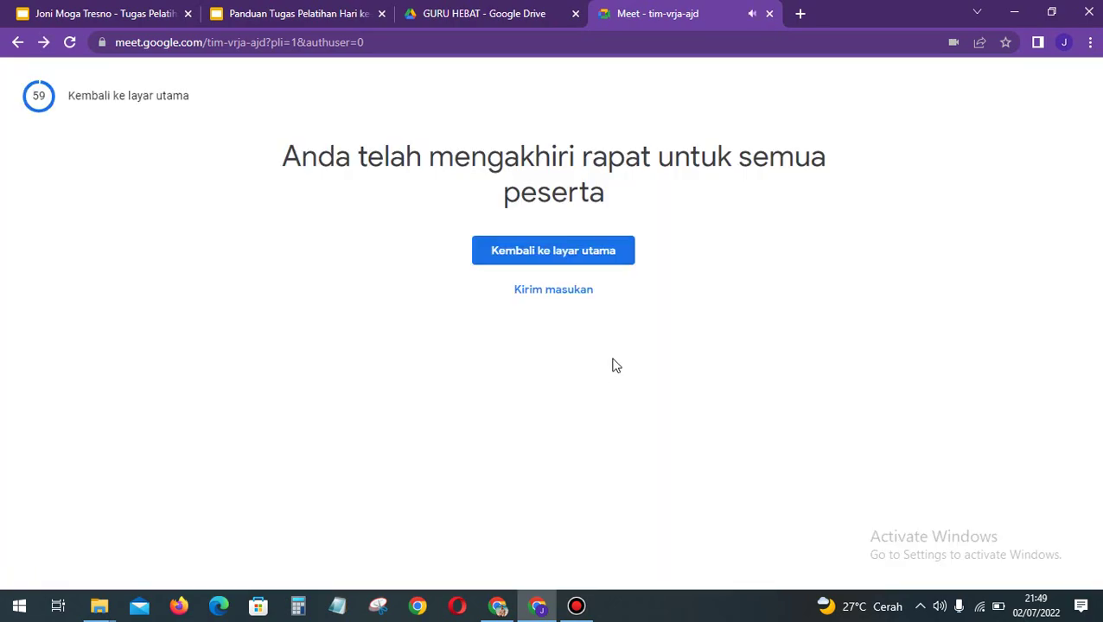
left_click(769, 14)
Step: Return to the assignment deck and review slides 2 through 4
left_click(112, 14)
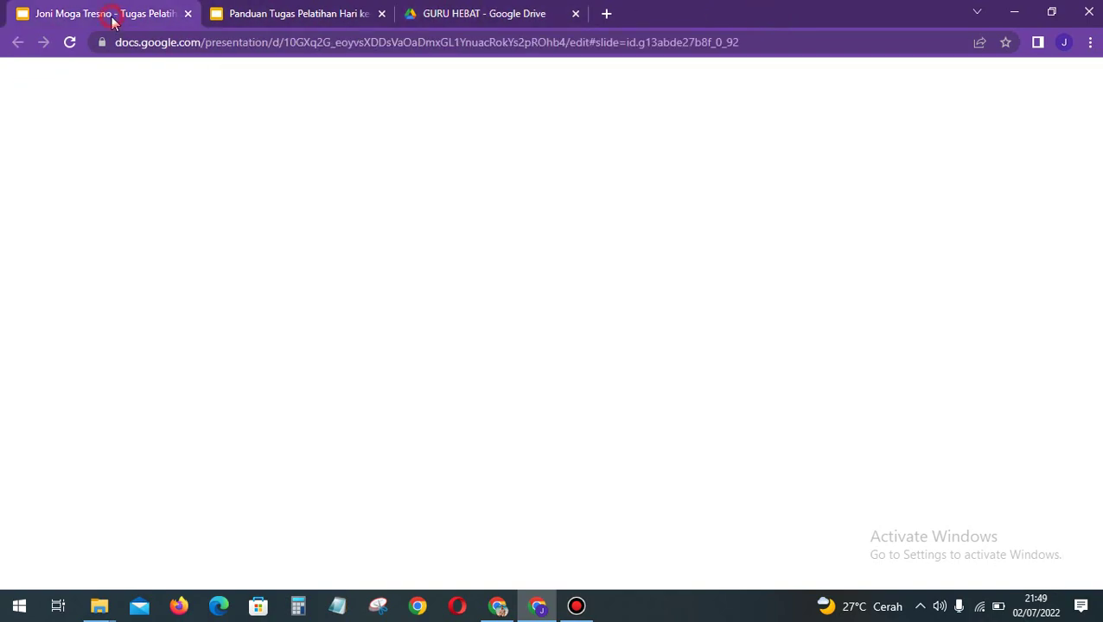
key("Page_Up")
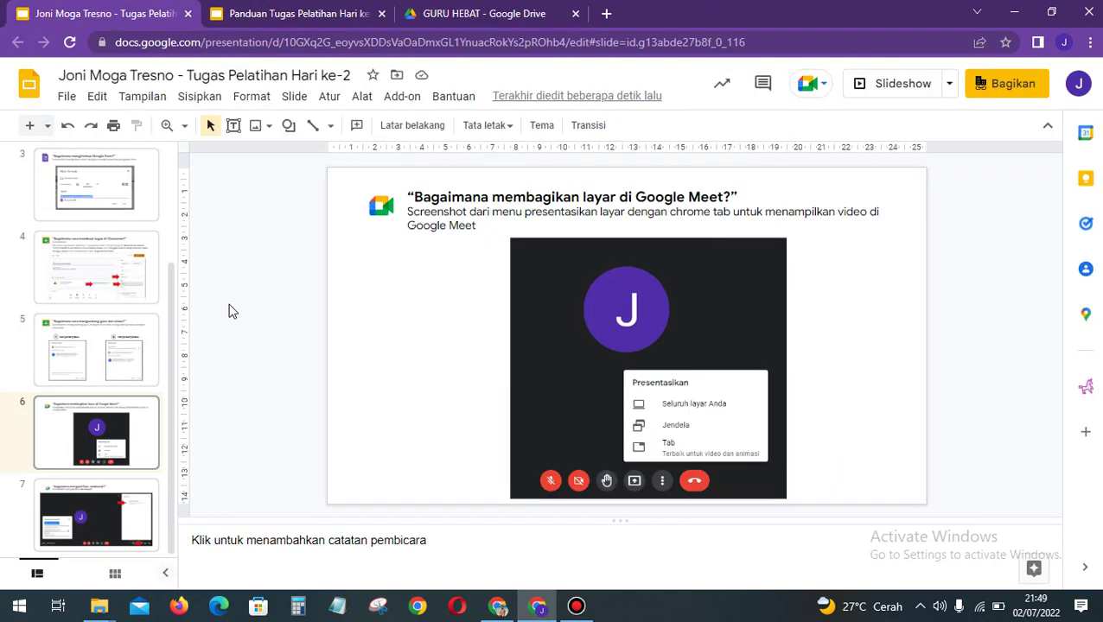
scroll(74, 311, "up", 3)
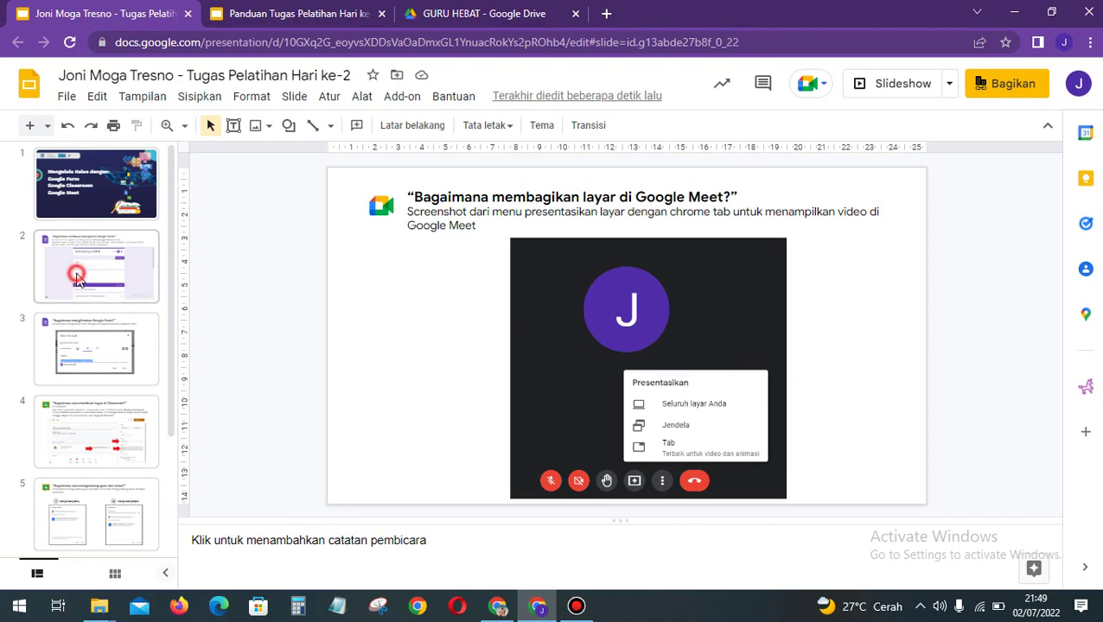
left_click(76, 278)
key("Down")
key("Down")
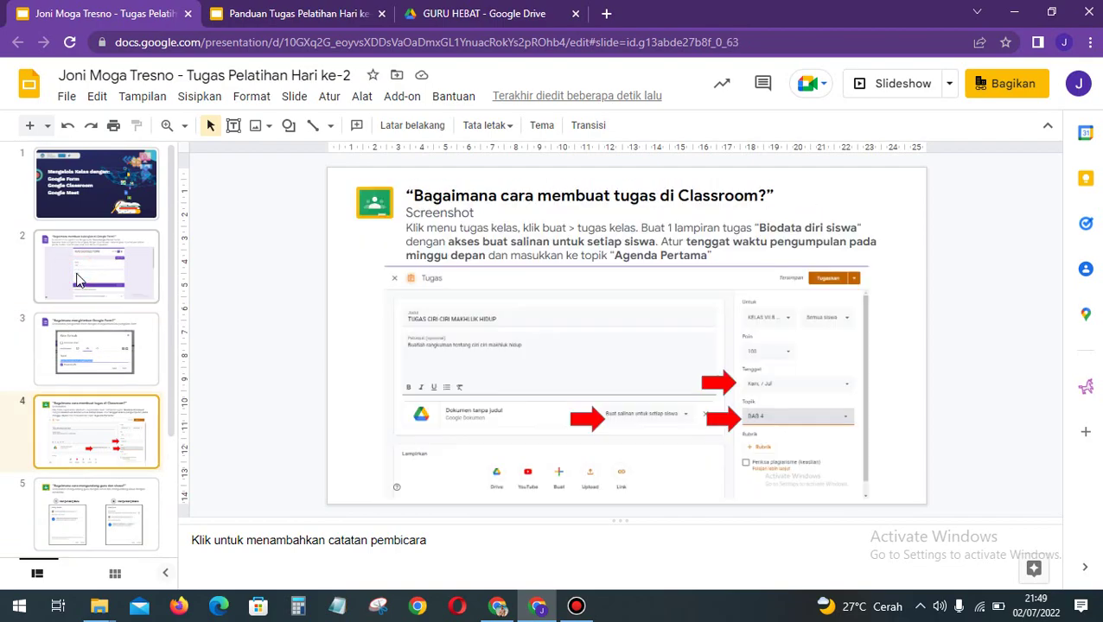
key("Down")
key("Down")
key("Down")
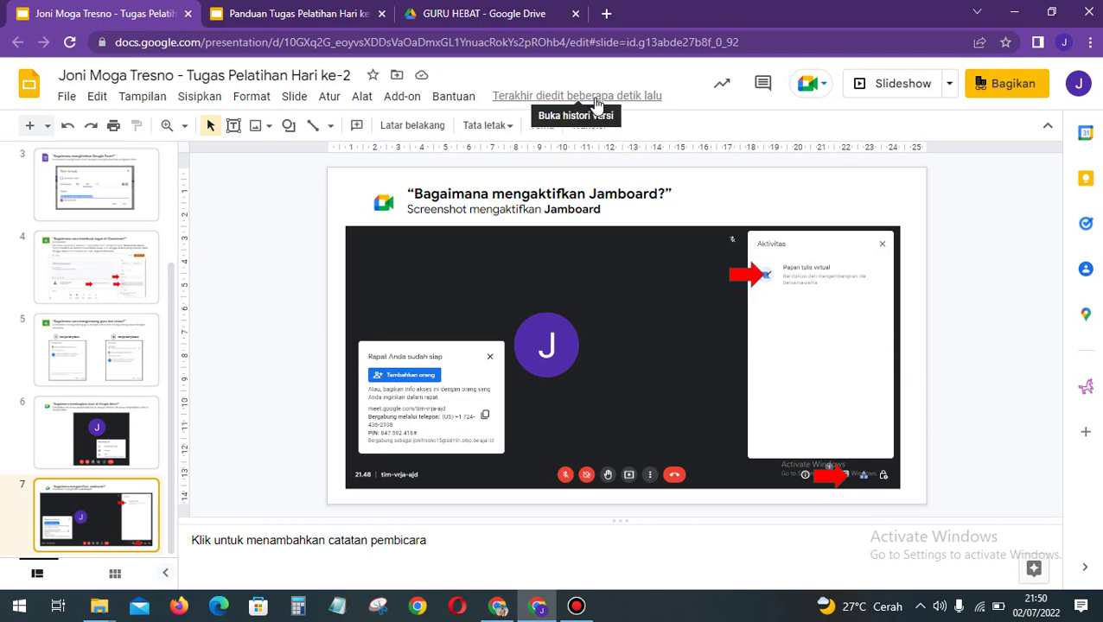
Step: Close both slide decks and launch Google Classroom from the apps grid in a new tab
left_click(187, 14)
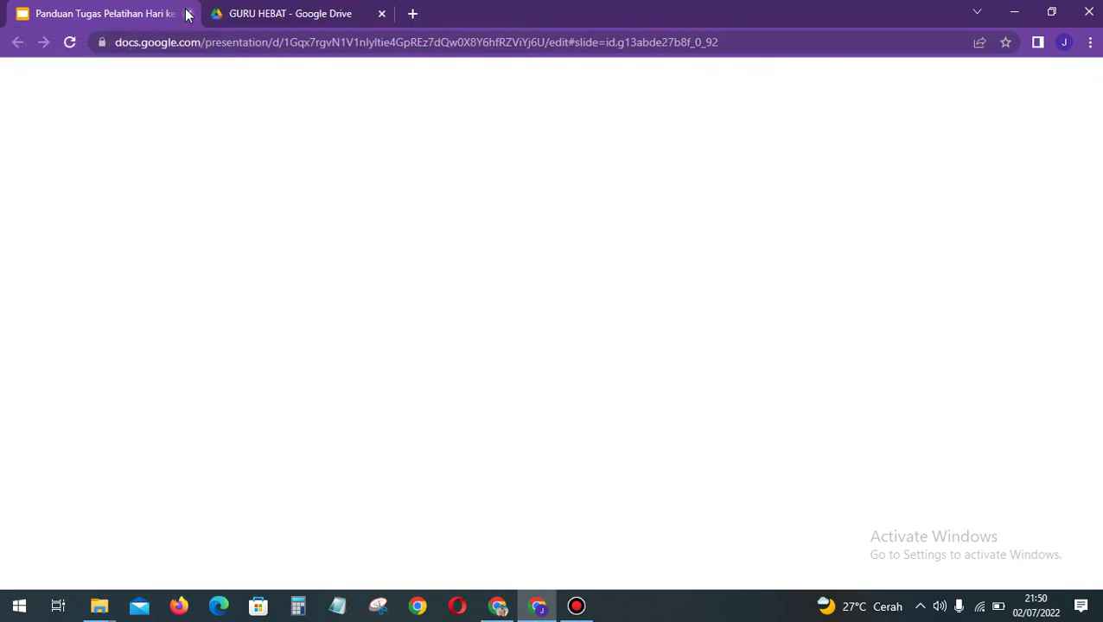
left_click(187, 14)
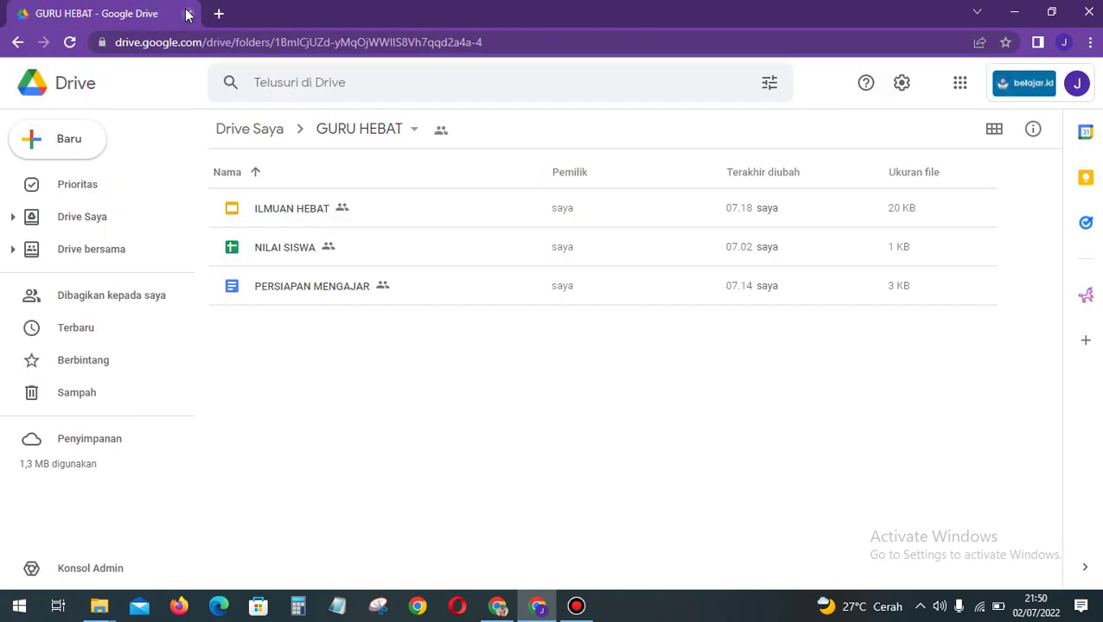
left_click(222, 14)
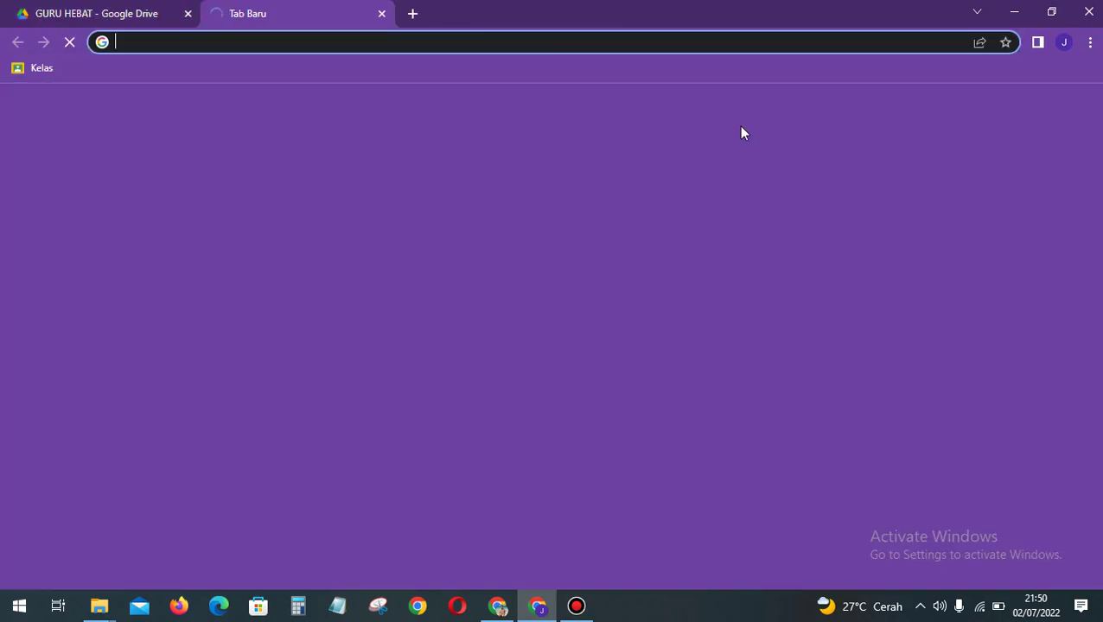
left_click(1041, 111)
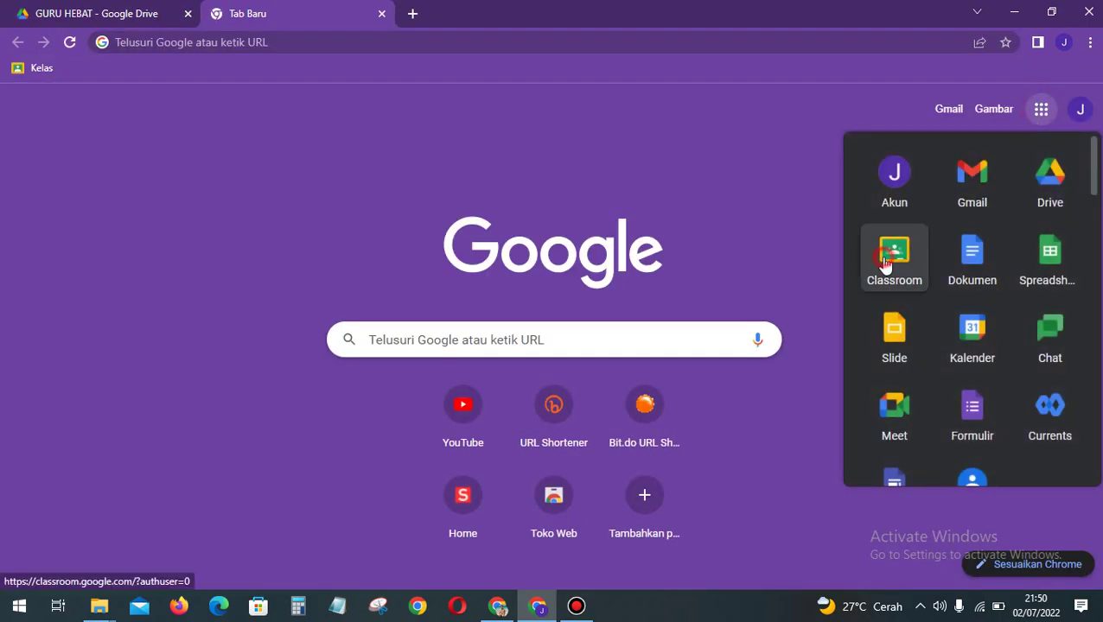
left_click(886, 261)
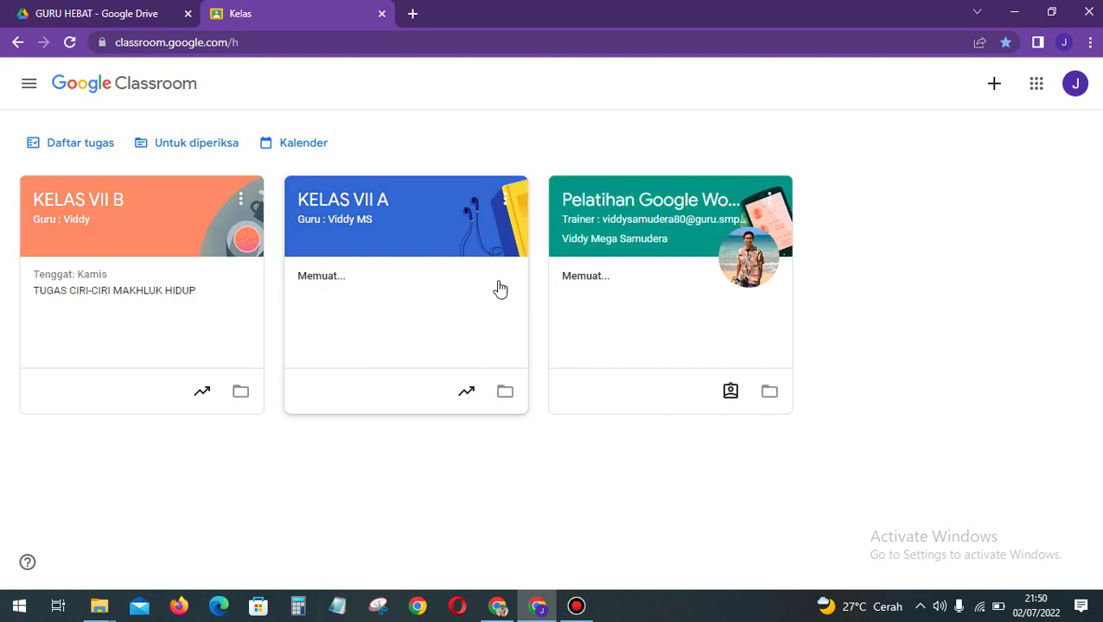
Step: Open the class's TUGAS HARI KE-2 assignment and turn it in with the attached deck
left_click(650, 207)
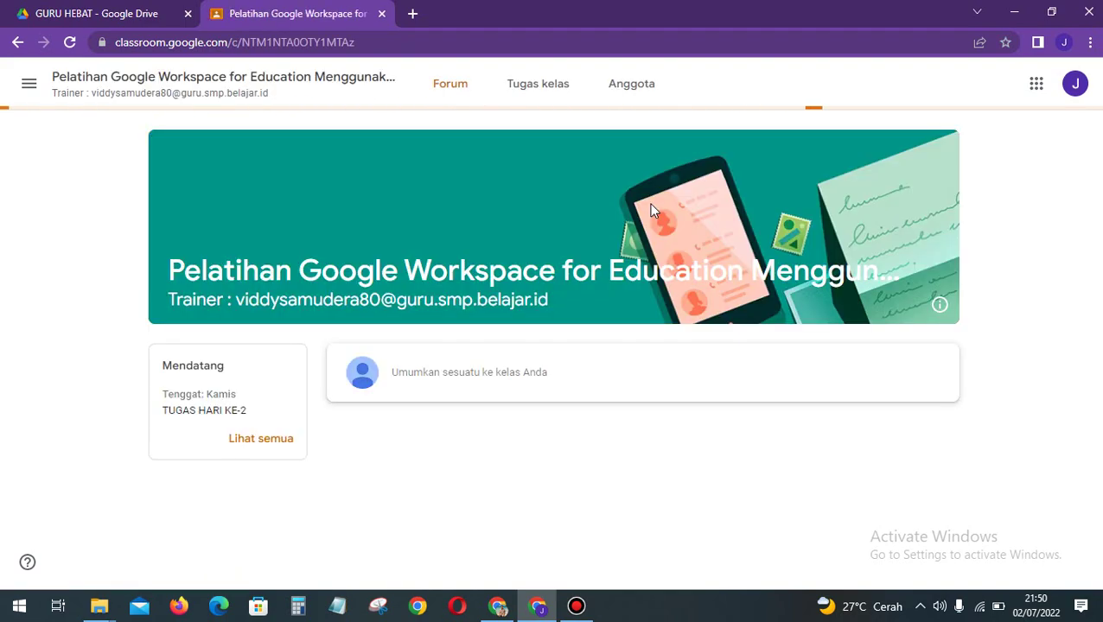
left_click(529, 91)
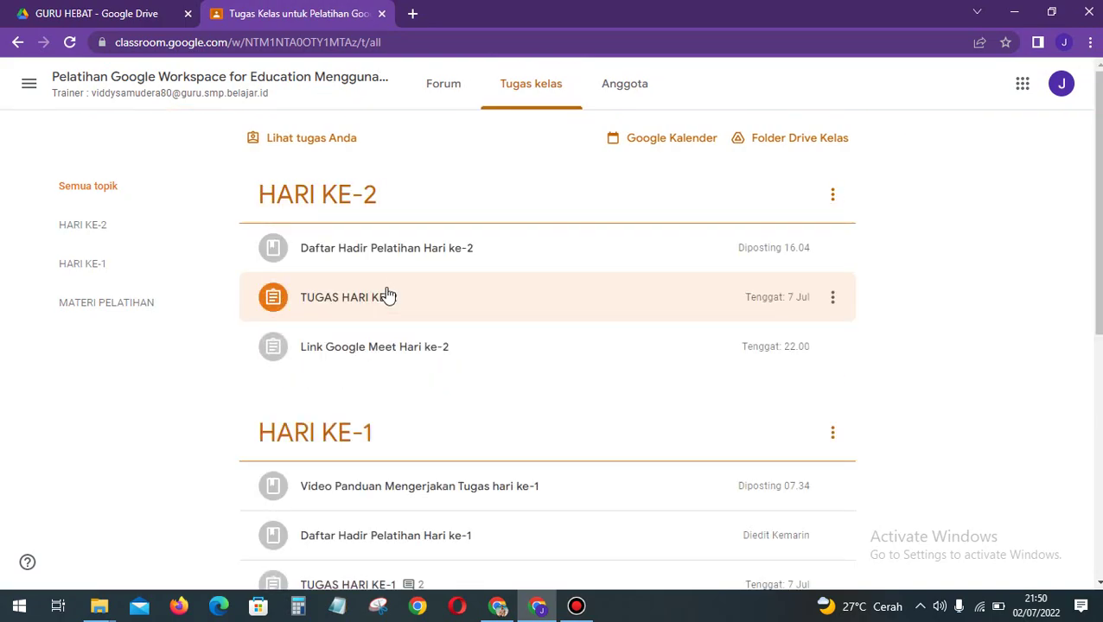
left_click(456, 311)
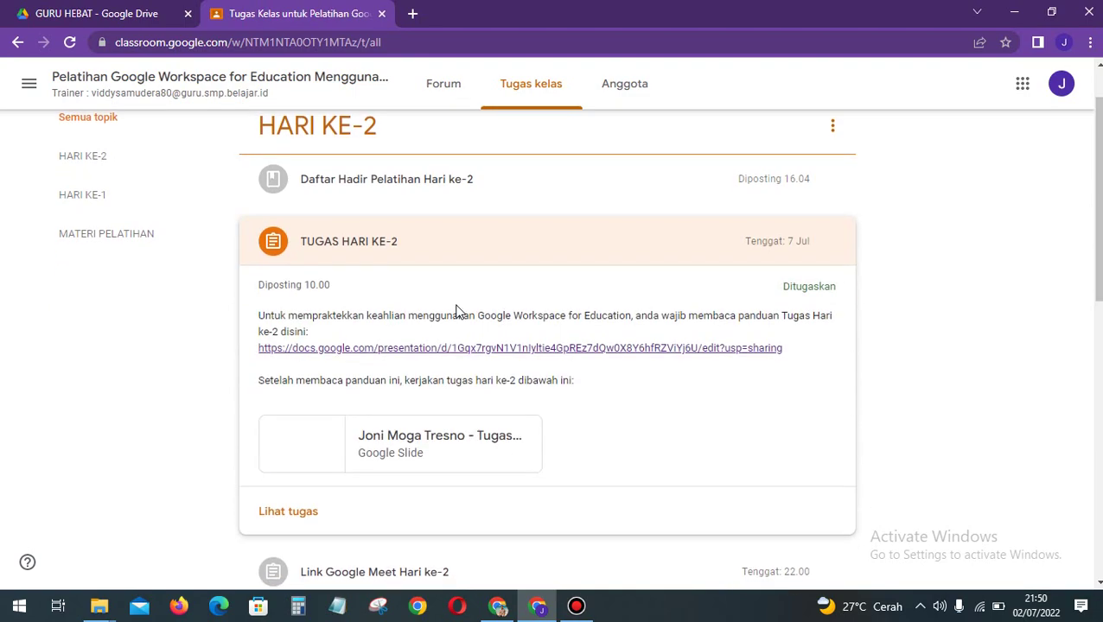
left_click(304, 514)
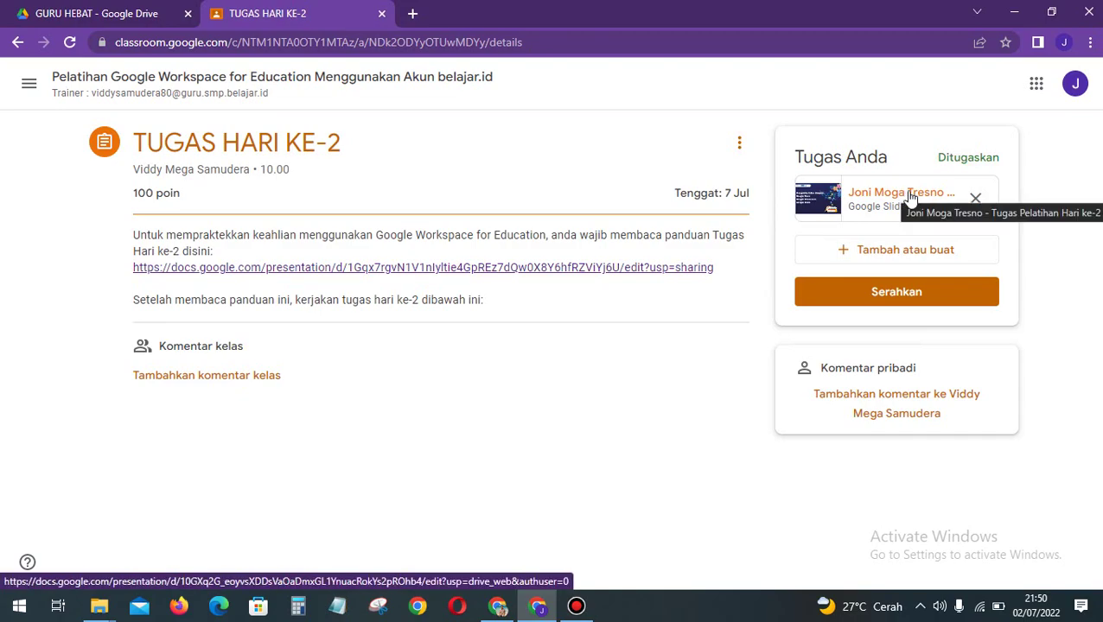
left_click(935, 294)
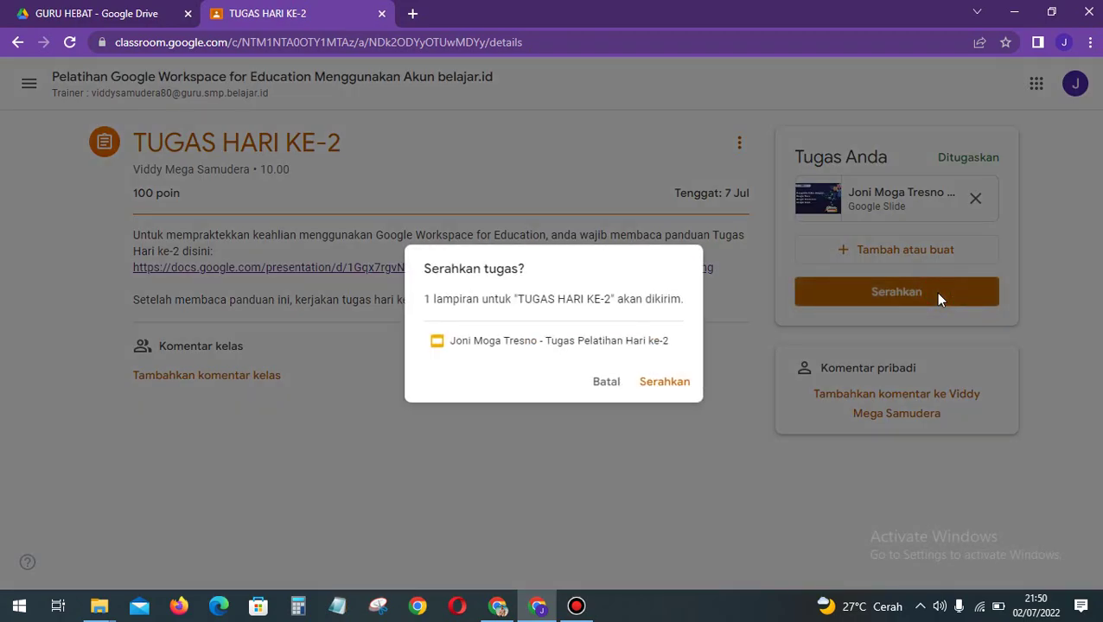
left_click(674, 385)
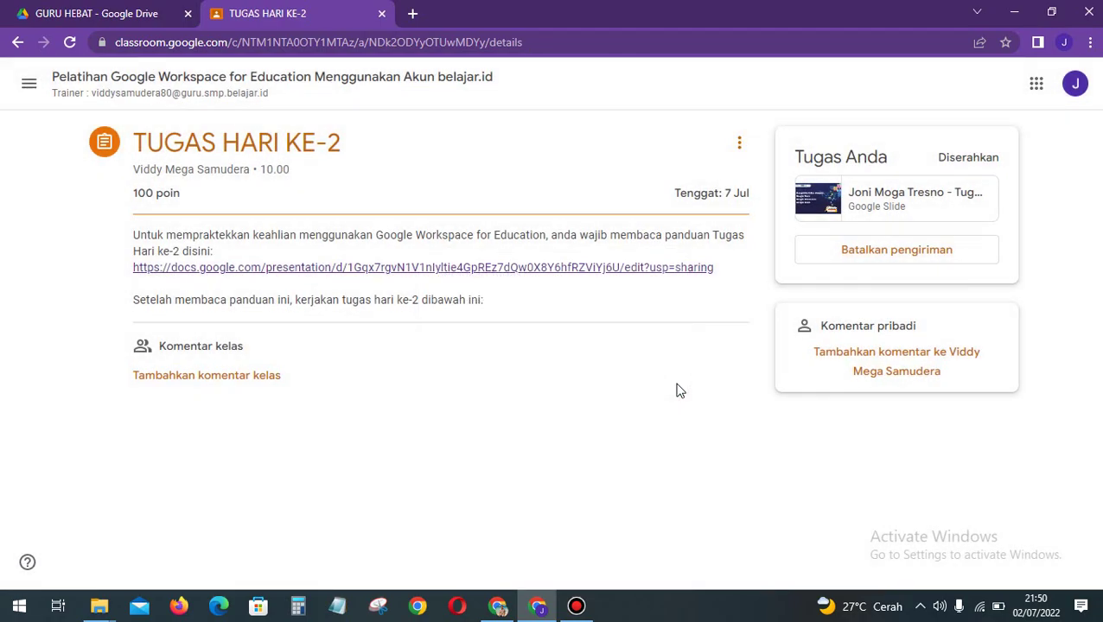
Step: Return to the Tugas kelas list and collapse TUGAS HARI KE-2, now marked Diserahkan
left_click(234, 90)
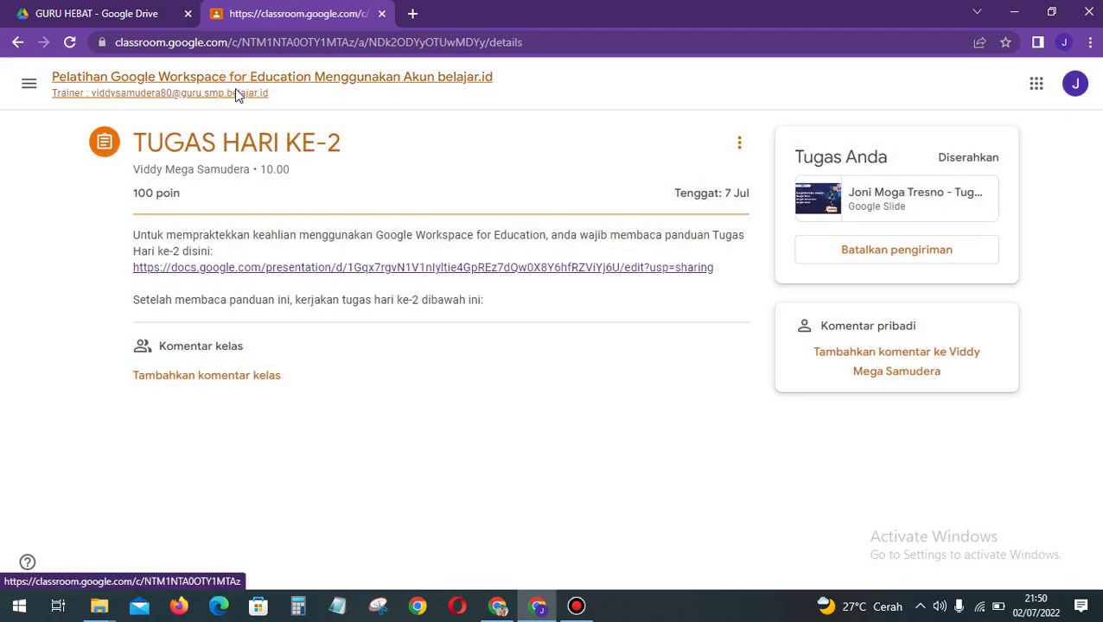
left_click(551, 99)
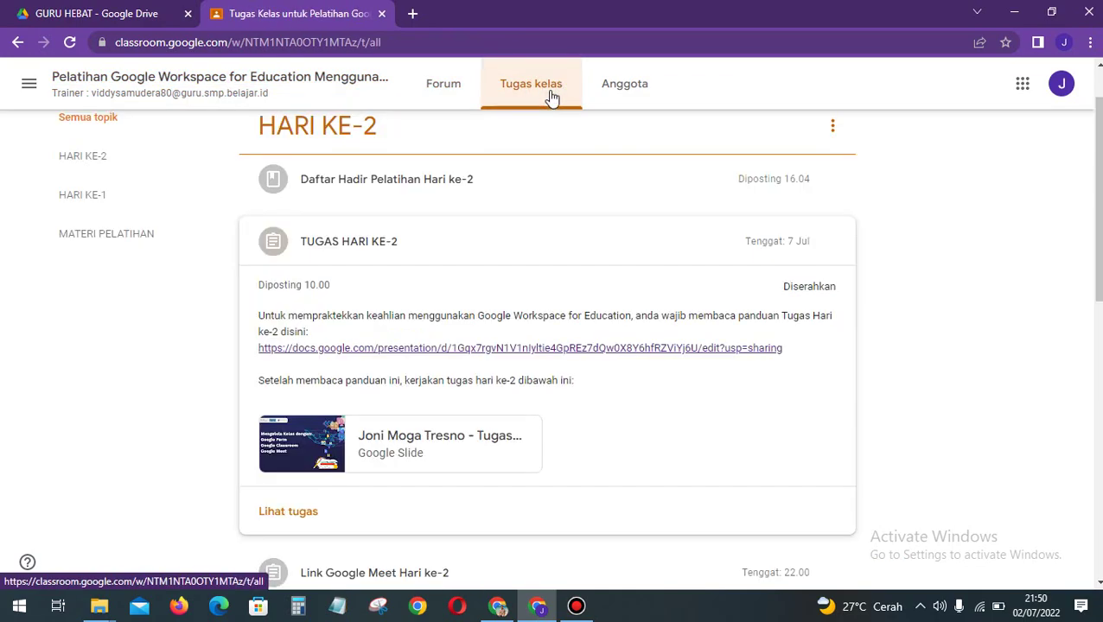
scroll(581, 183, "up", 1)
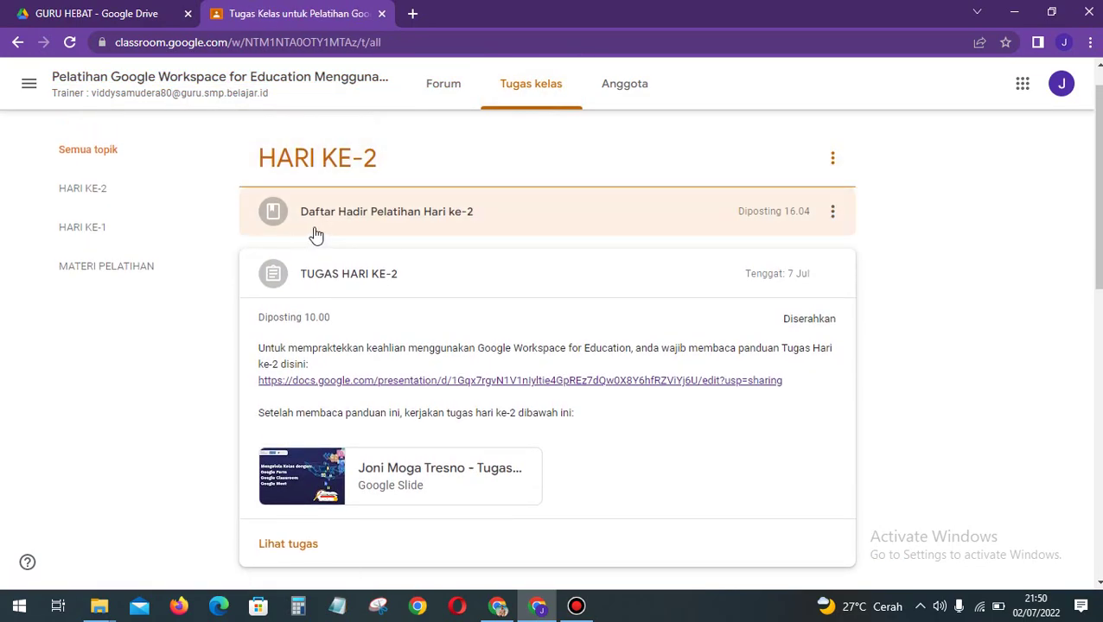
left_click(534, 283)
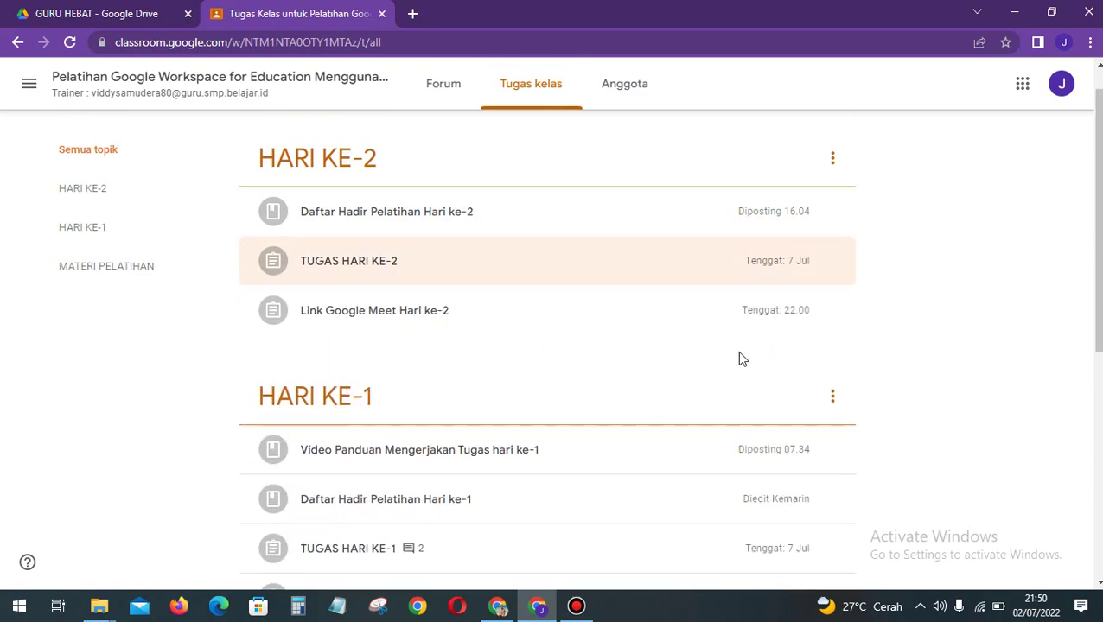